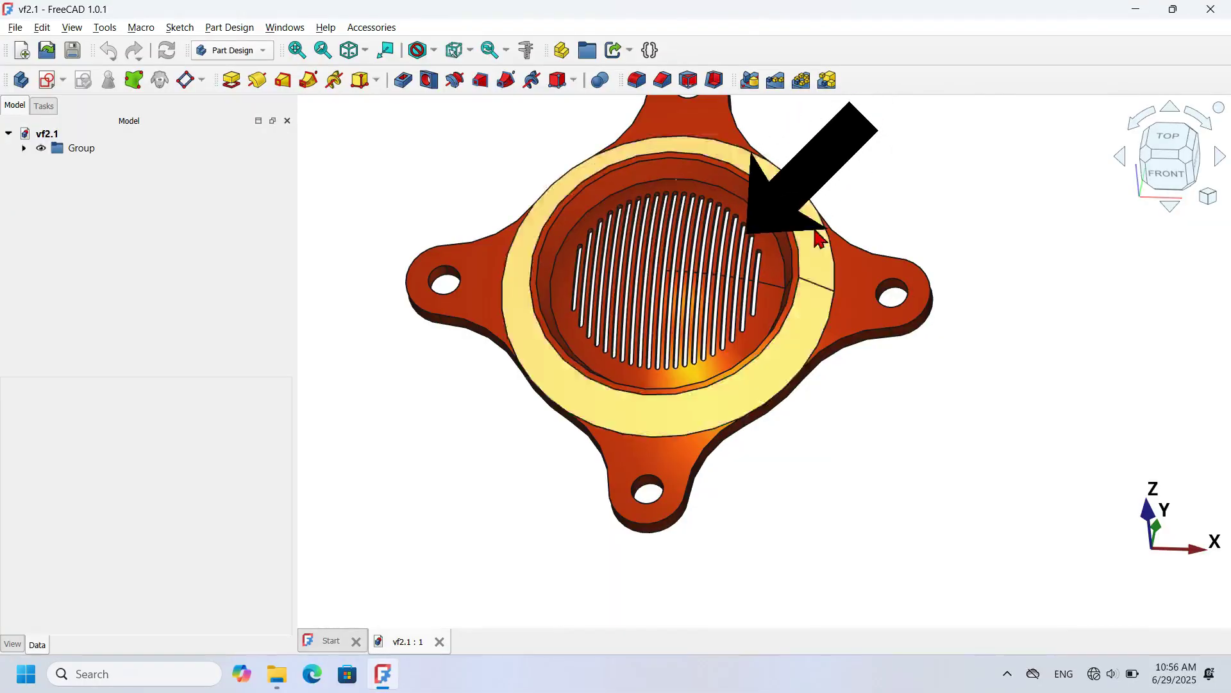
scroll(744, 230, up, 2)
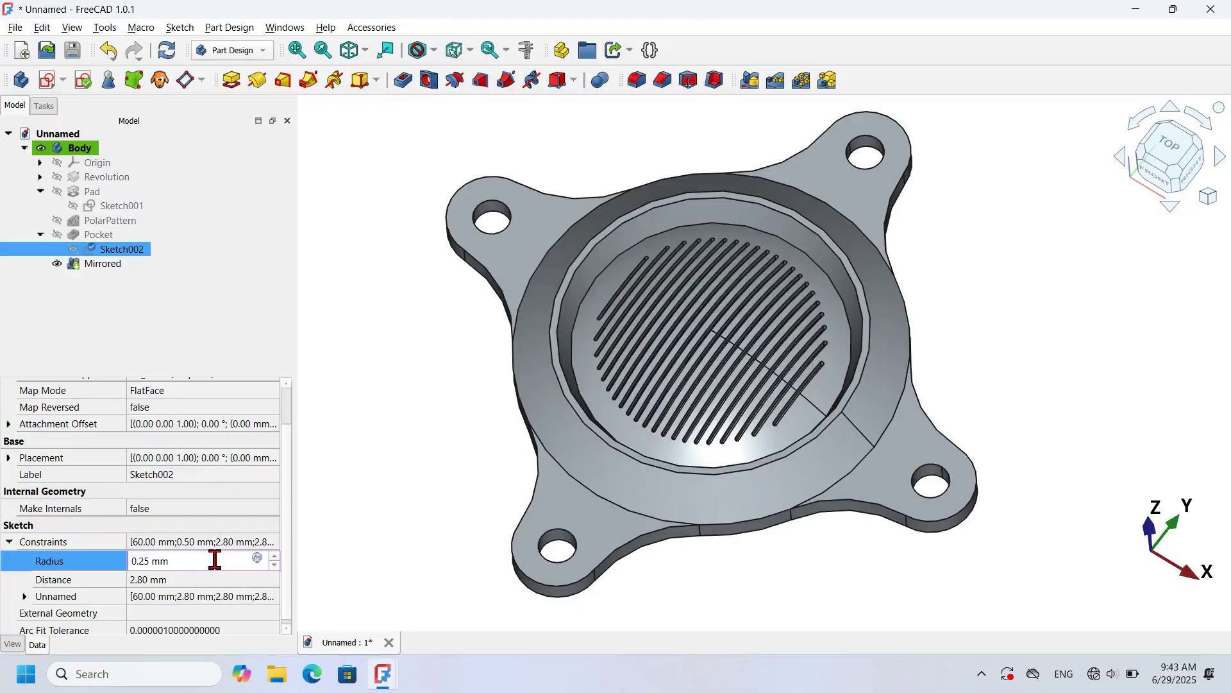
Set the slot sketch's Radius constraint to 1 mm and its Distance constraint to 3 mm.
click(214, 560)
text(1)
key(Return)
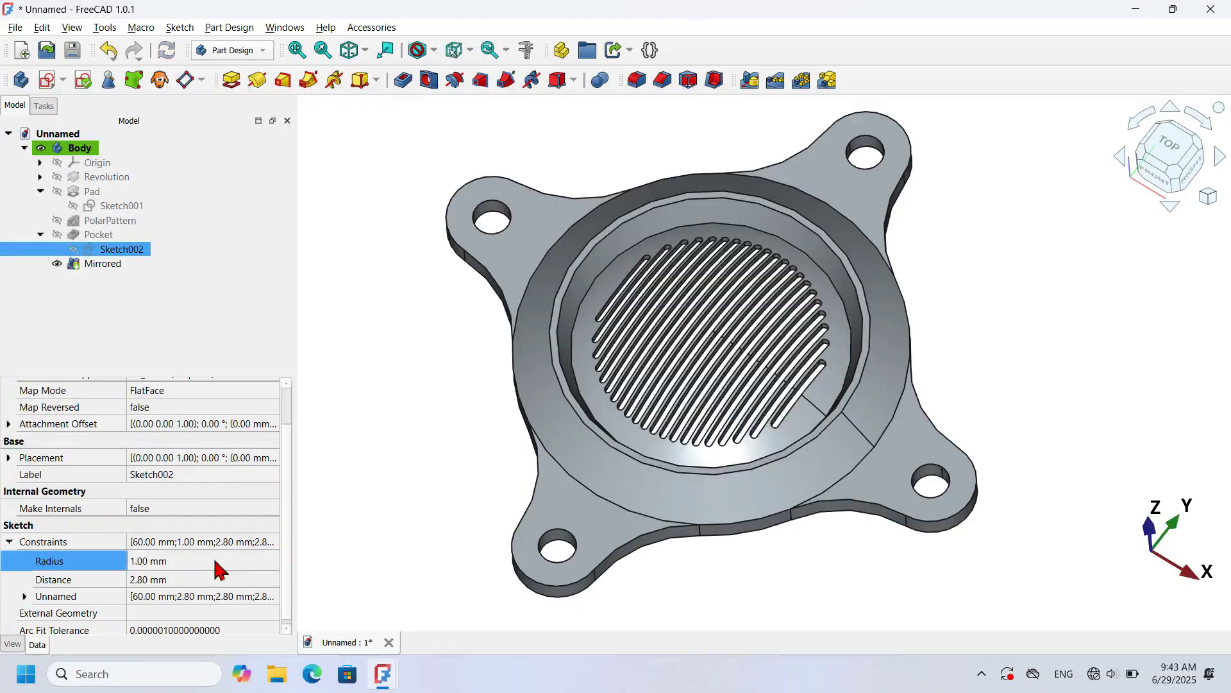
click(152, 579)
text(3)
key(Return)
Set the slot sketch's Radius constraint to 0.8 mm and its Distance constraint to 2.85 mm.
click(248, 560)
text(0.8)
key(Return)
click(201, 579)
text(2.85)
key(Return)
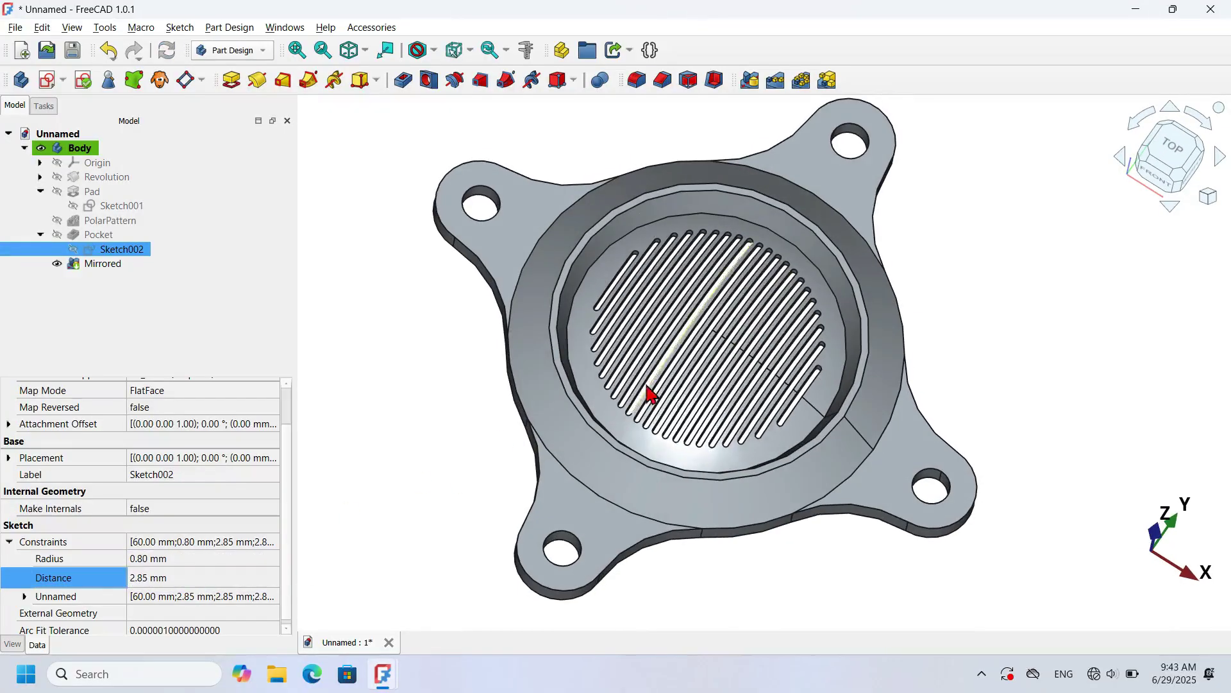
middle_drag(718, 385, 745, 409)
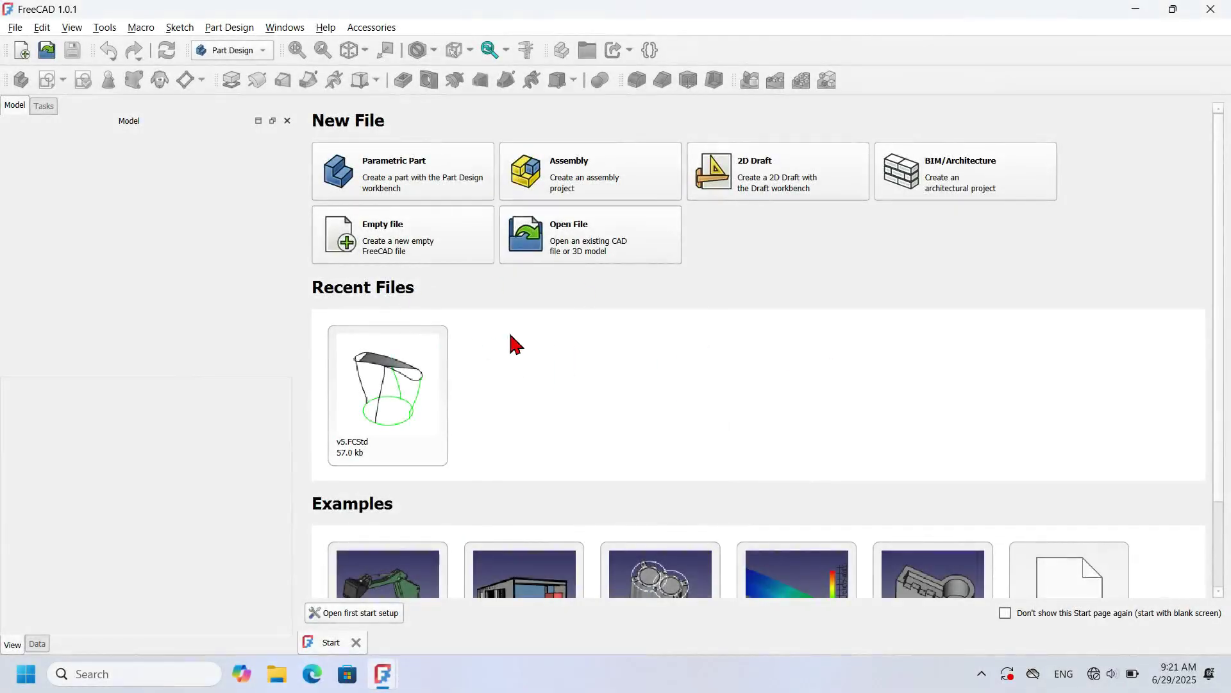
Start a sketch on the XZ-plane of a new body in a new empty file.
click(430, 243)
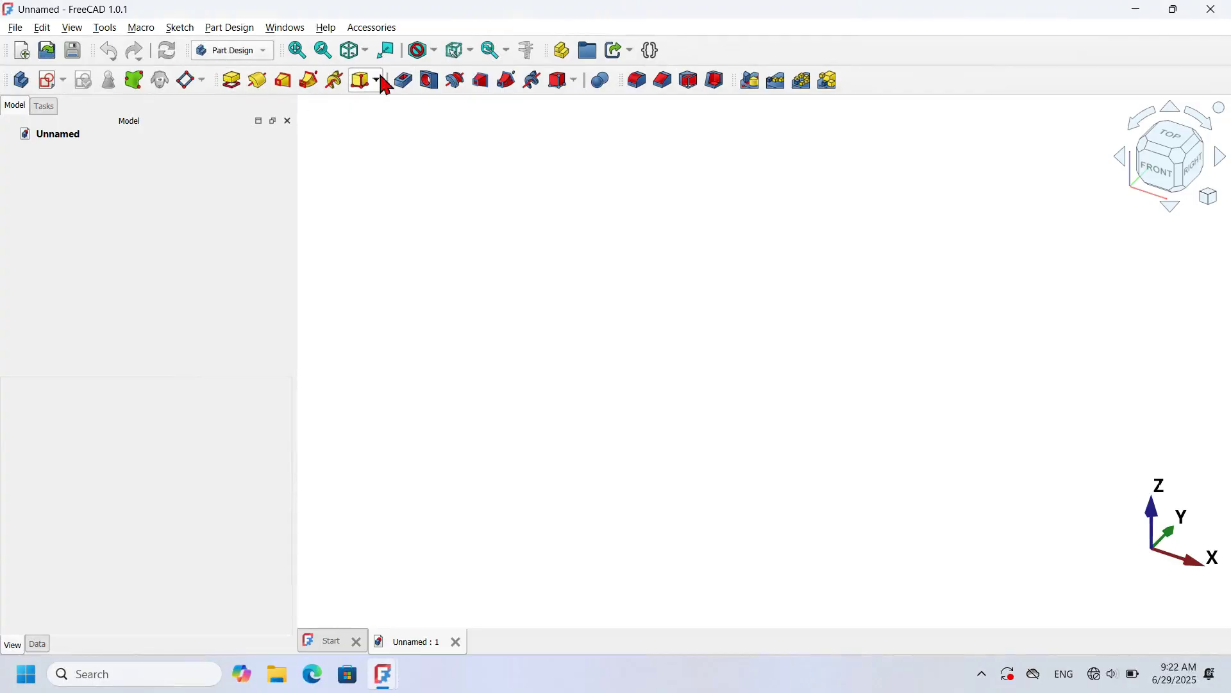
click(23, 80)
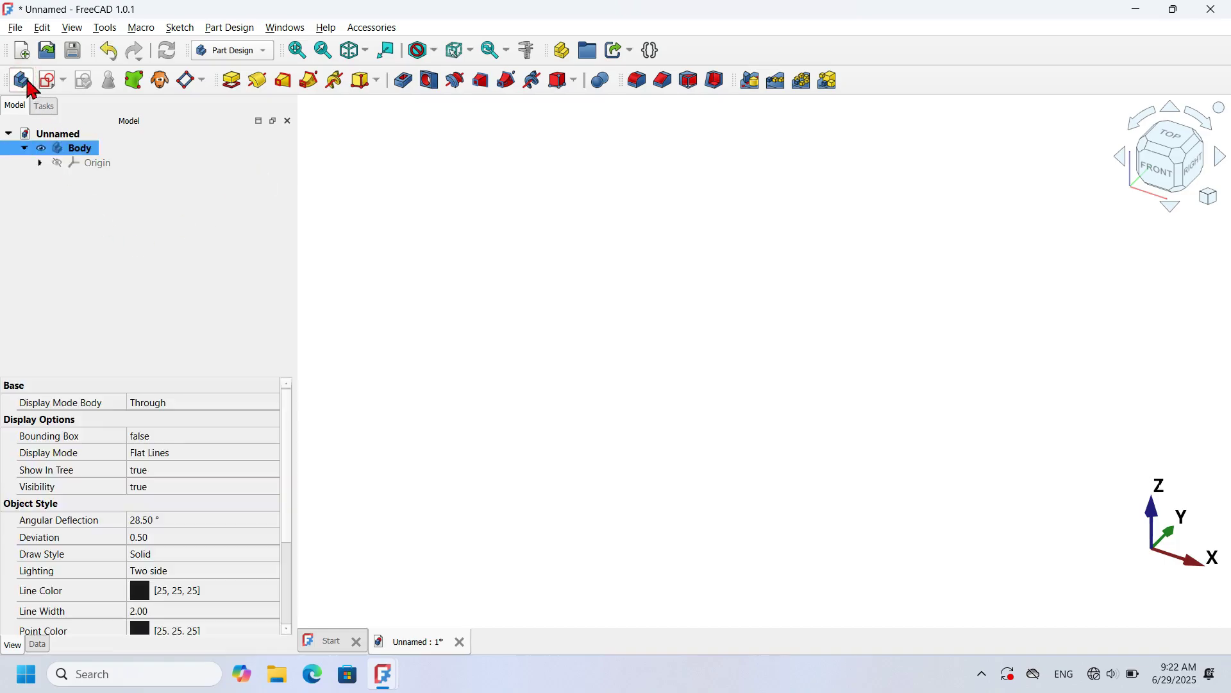
click(487, 289)
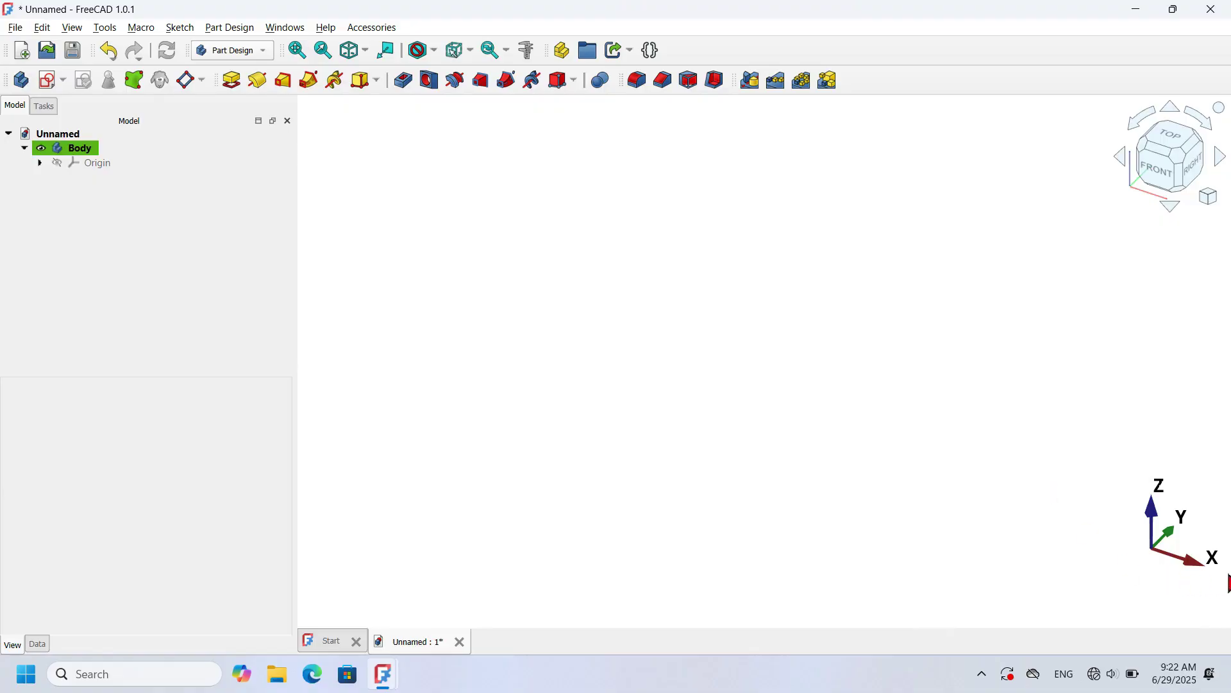
click(45, 81)
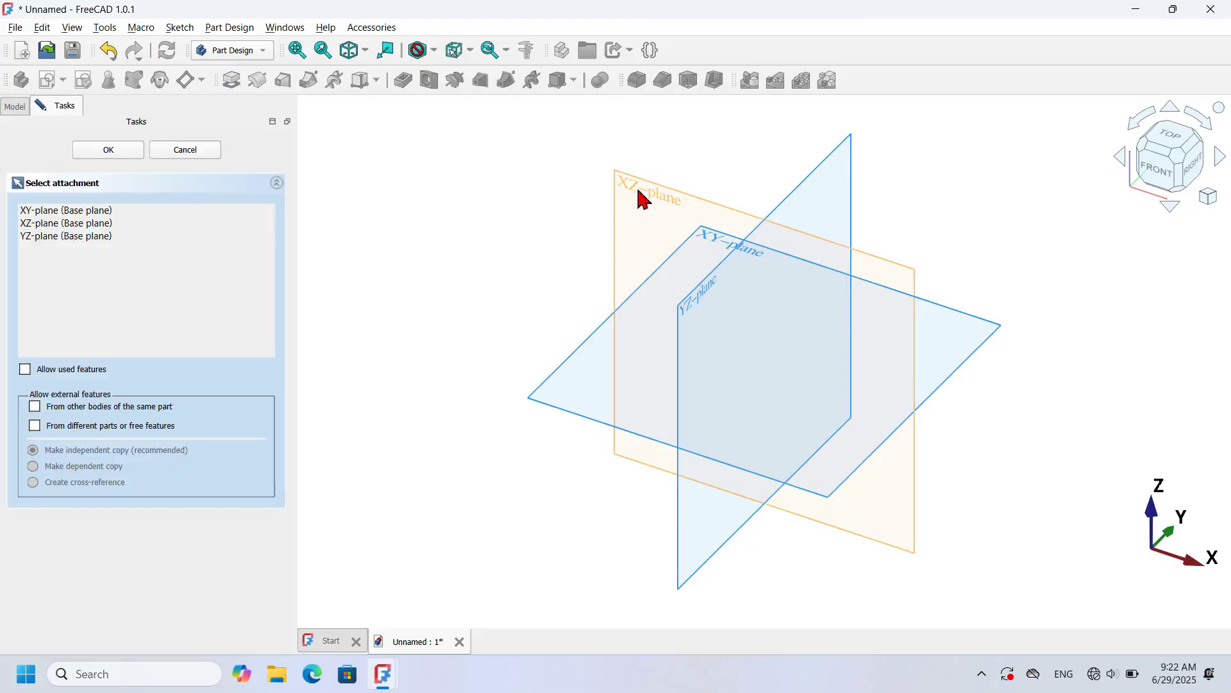
click(643, 200)
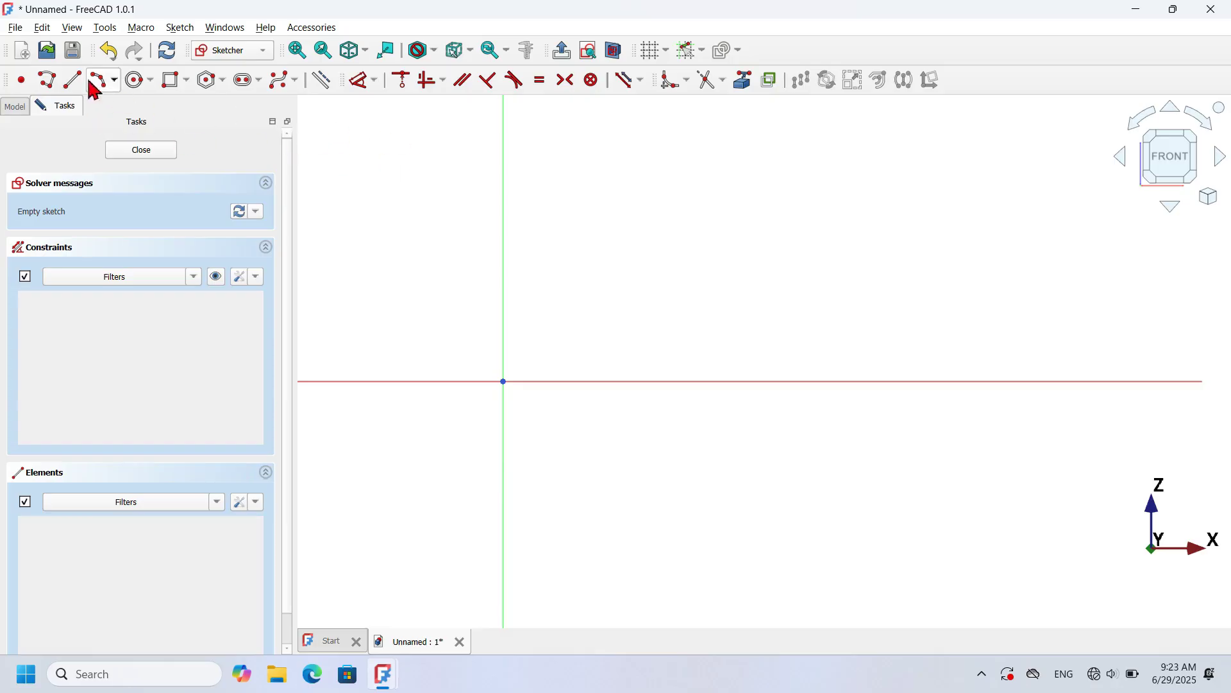
Draw two stacked three-point arcs starting on the vertical axis, the upper ending on the horizontal axis and the lower ending below it.
click(116, 82)
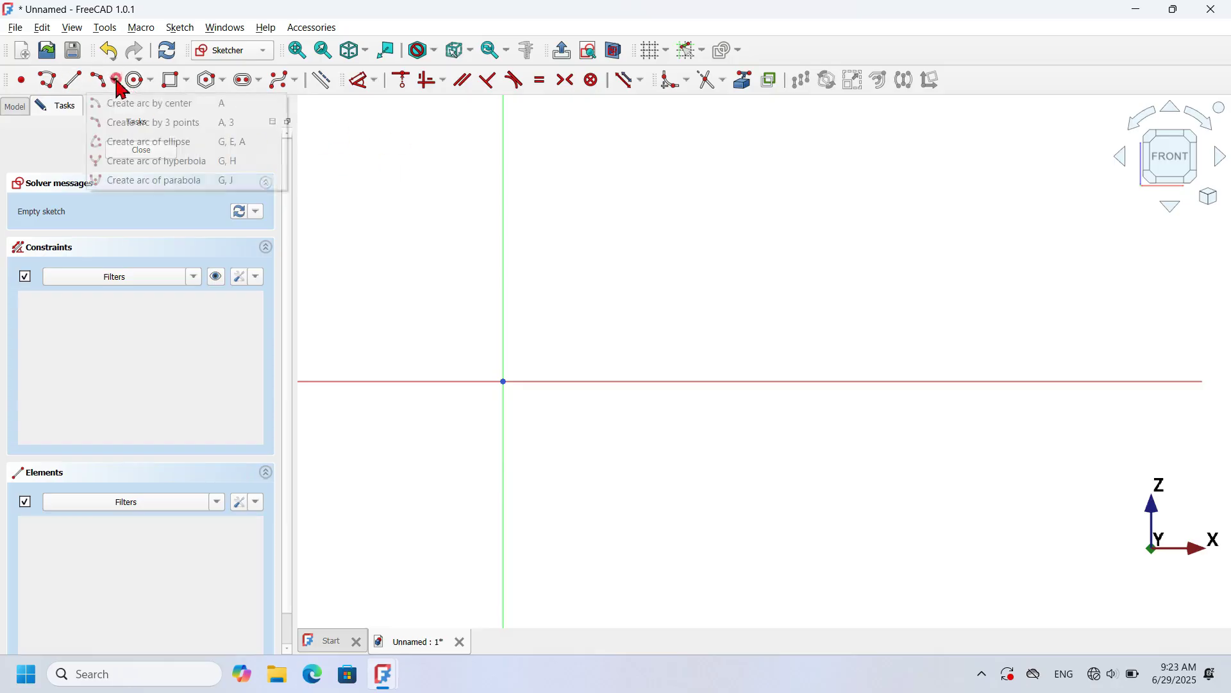
click(206, 128)
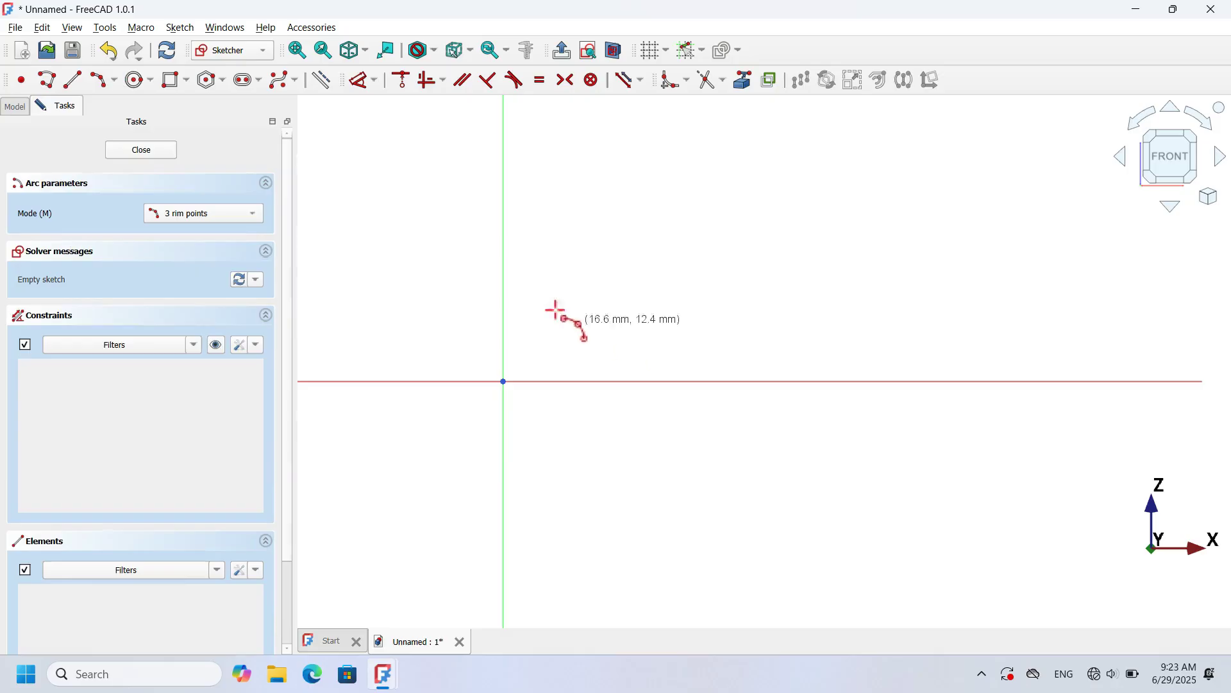
click(504, 288)
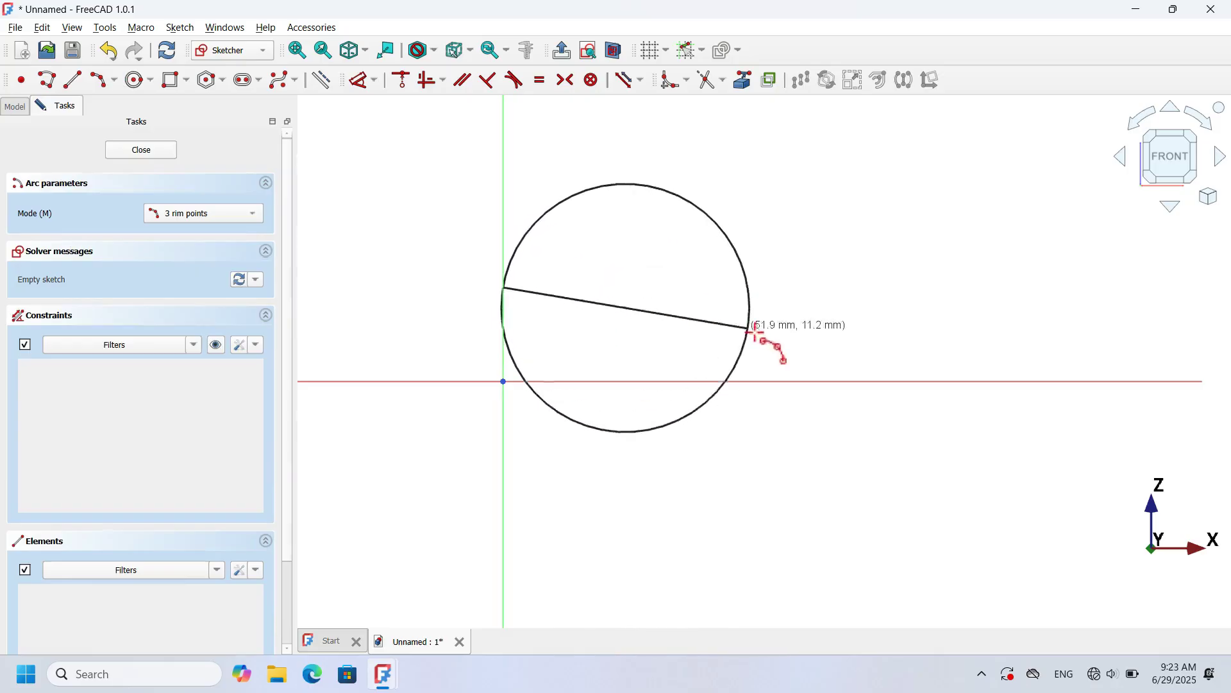
click(773, 381)
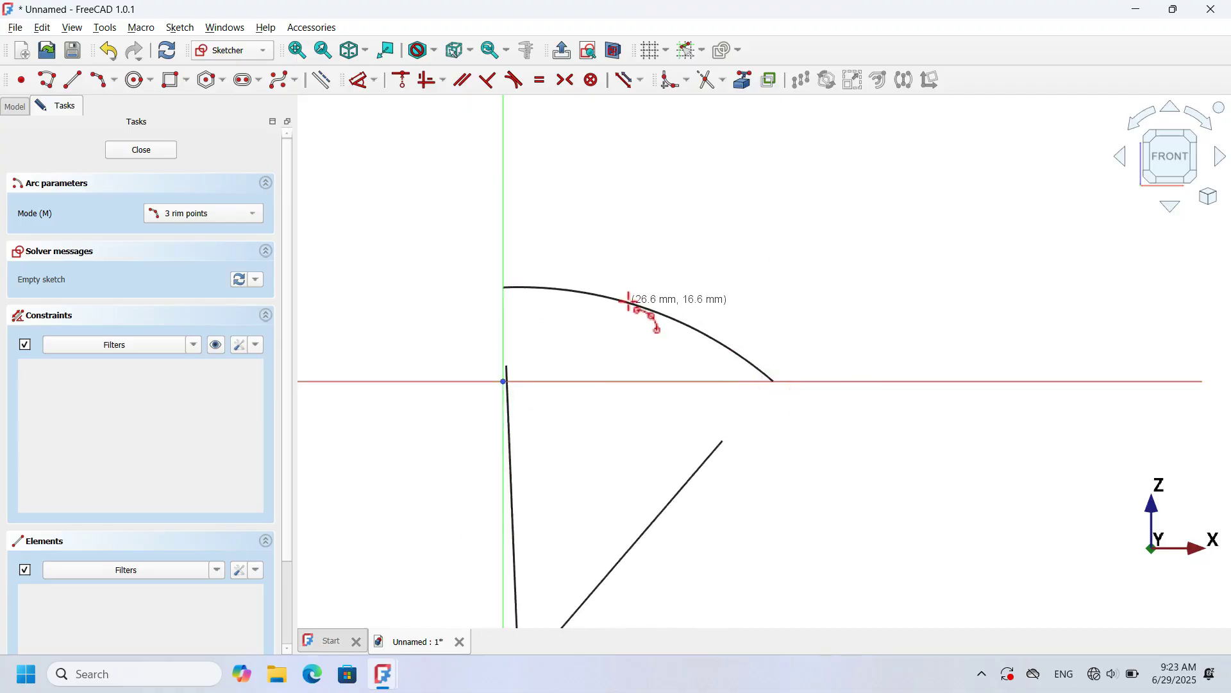
click(628, 312)
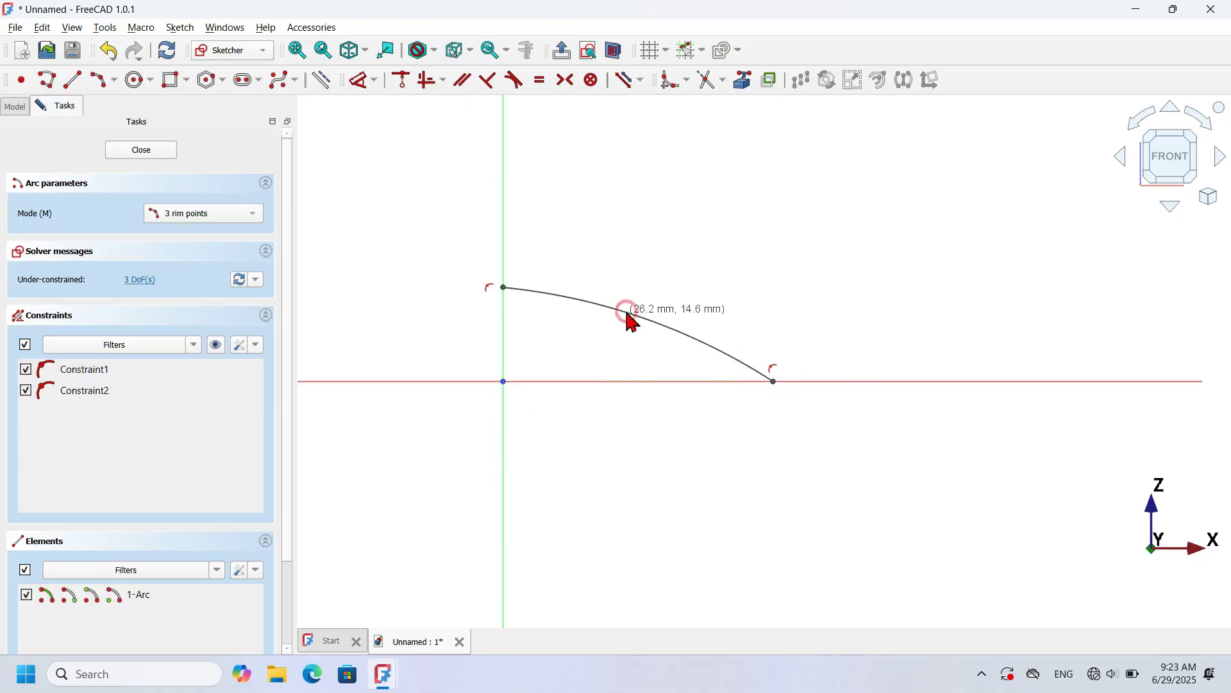
click(503, 313)
click(736, 421)
click(651, 348)
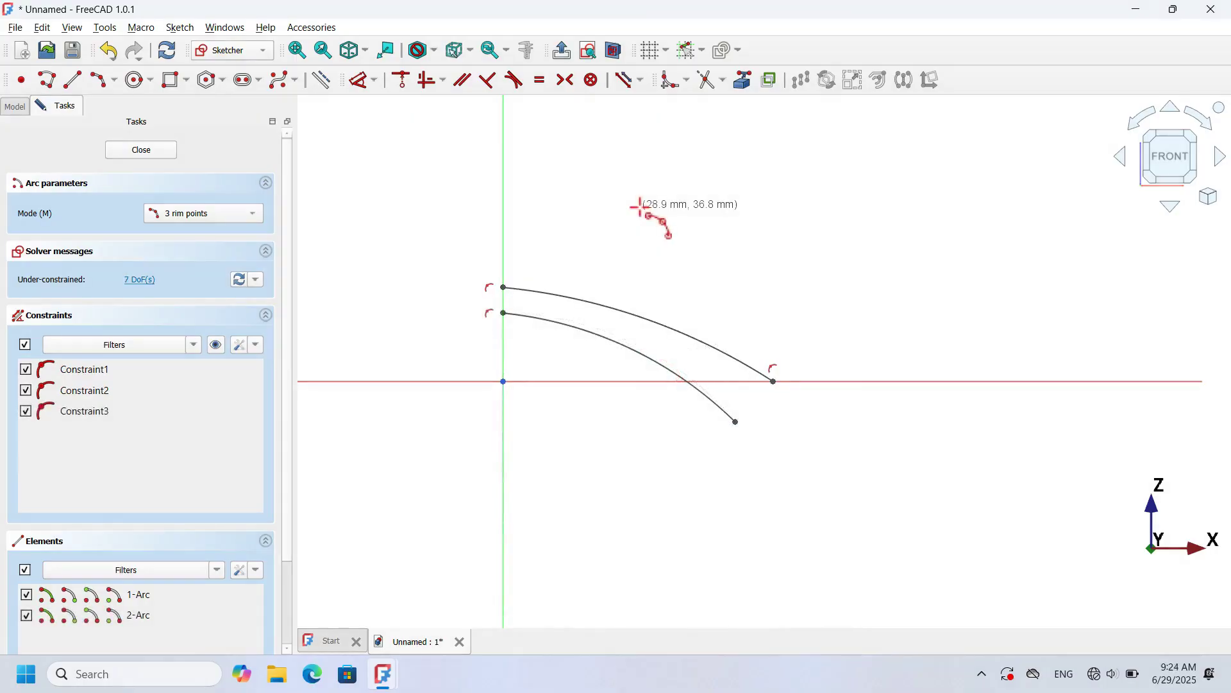
Draw a polyline from the upper arc's end to the lower arc's end, with a horizontal top, vertical outer side and horizontal base.
click(46, 80)
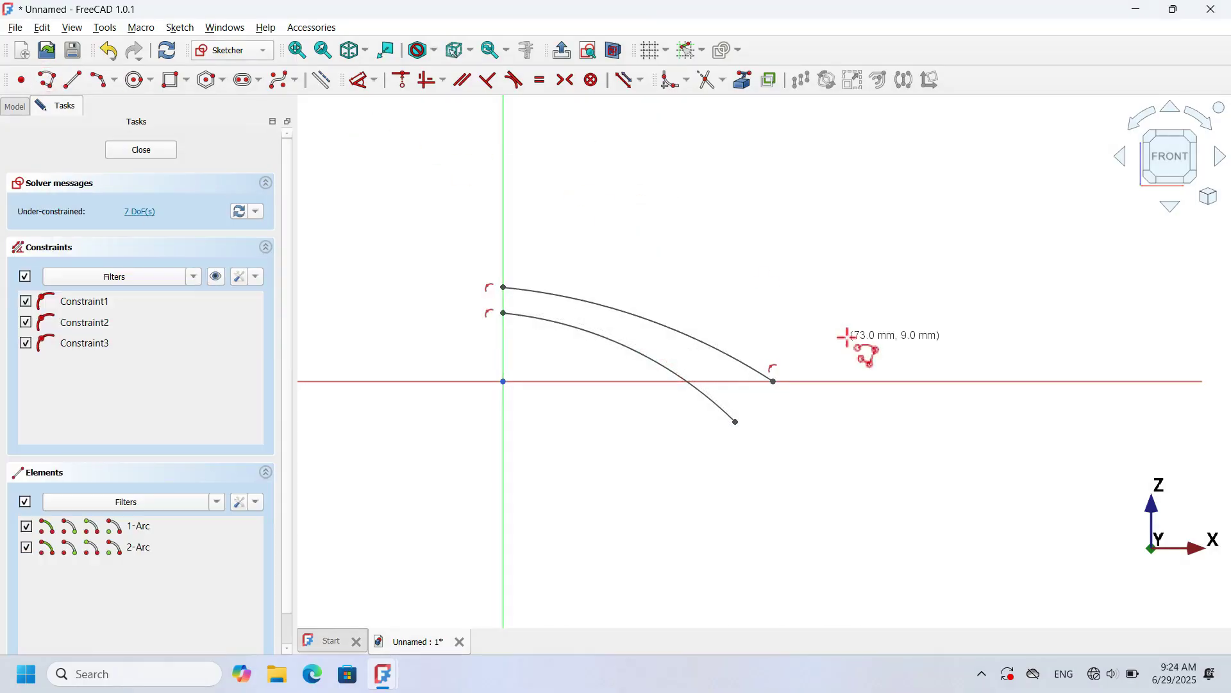
click(776, 377)
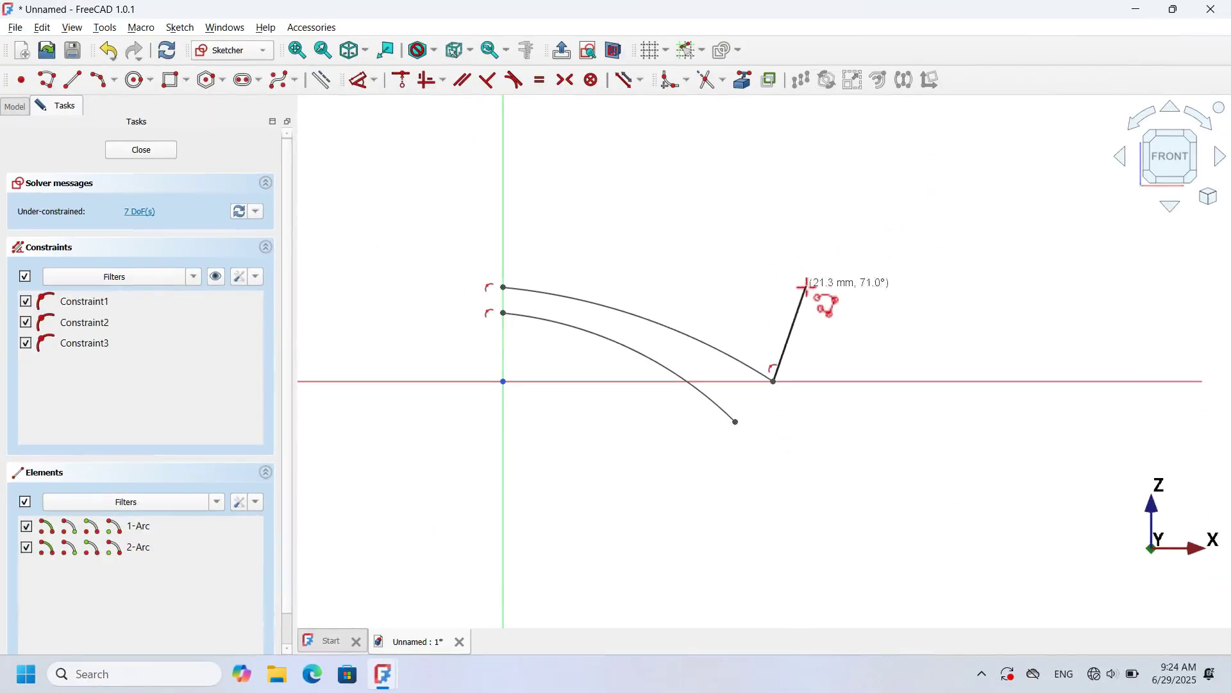
click(835, 255)
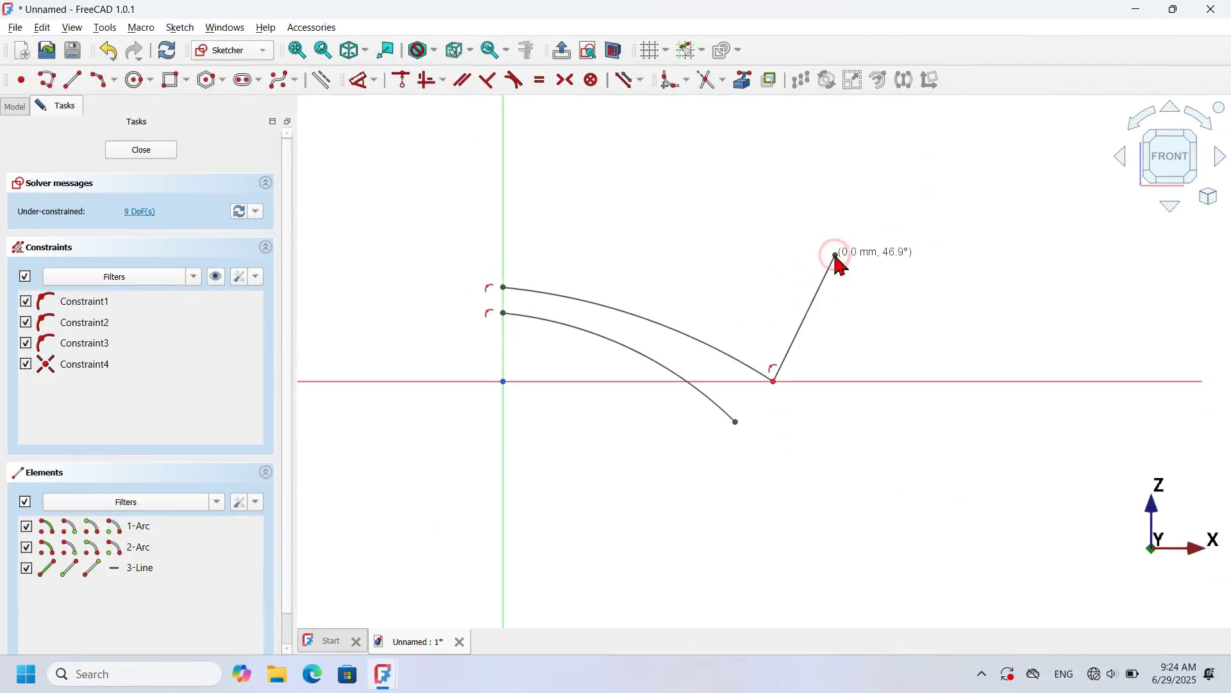
click(906, 254)
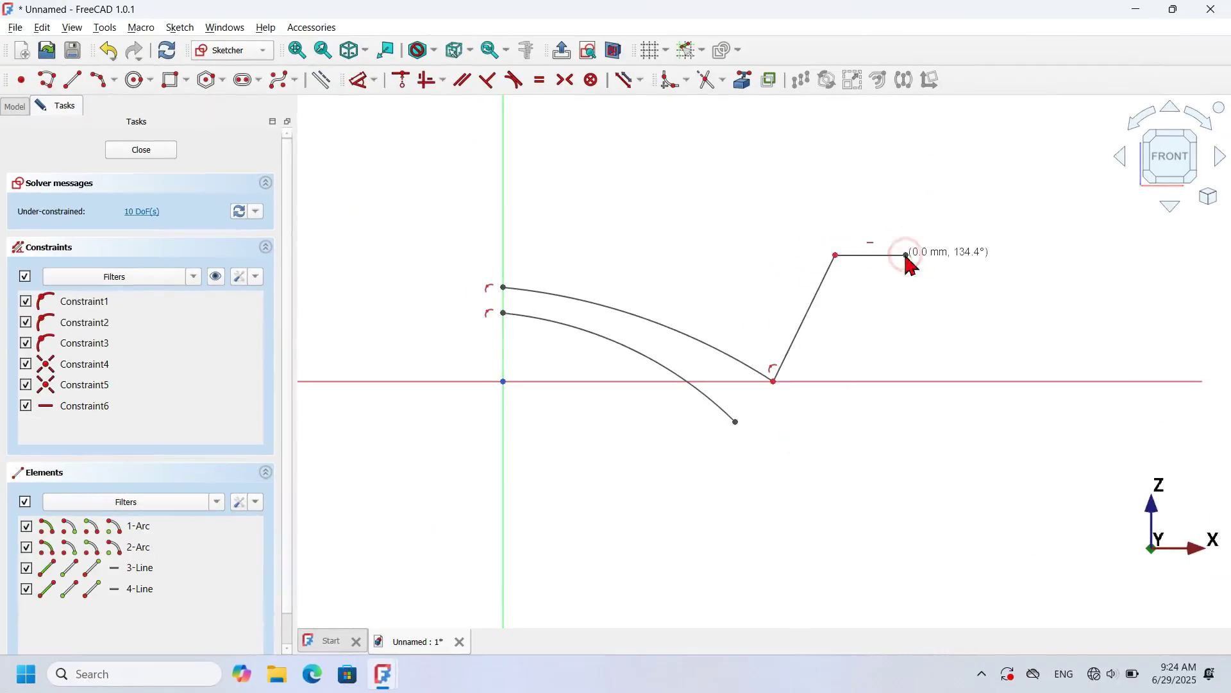
click(976, 425)
click(976, 571)
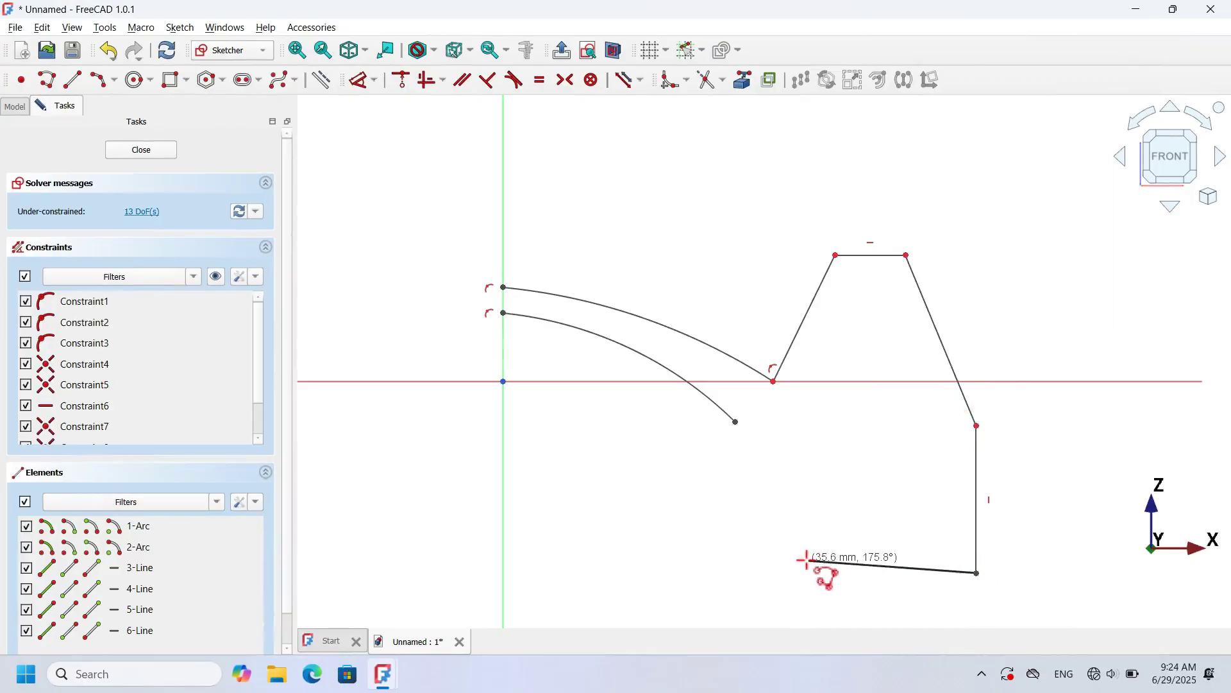
click(795, 572)
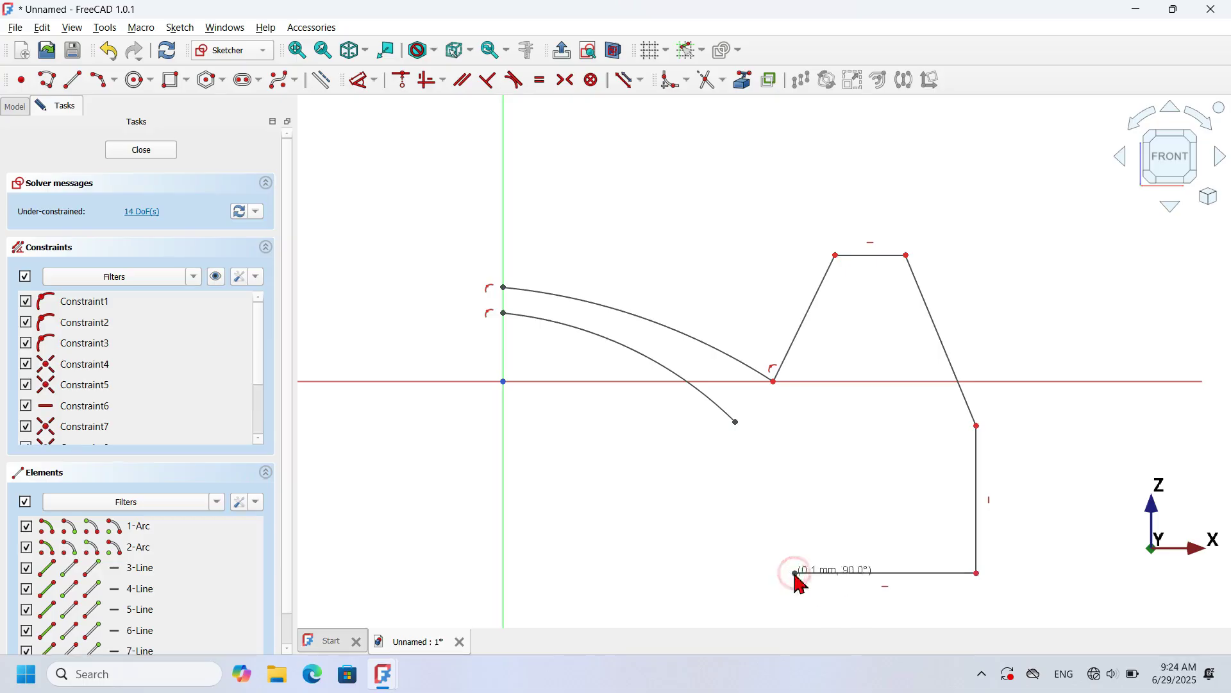
click(736, 423)
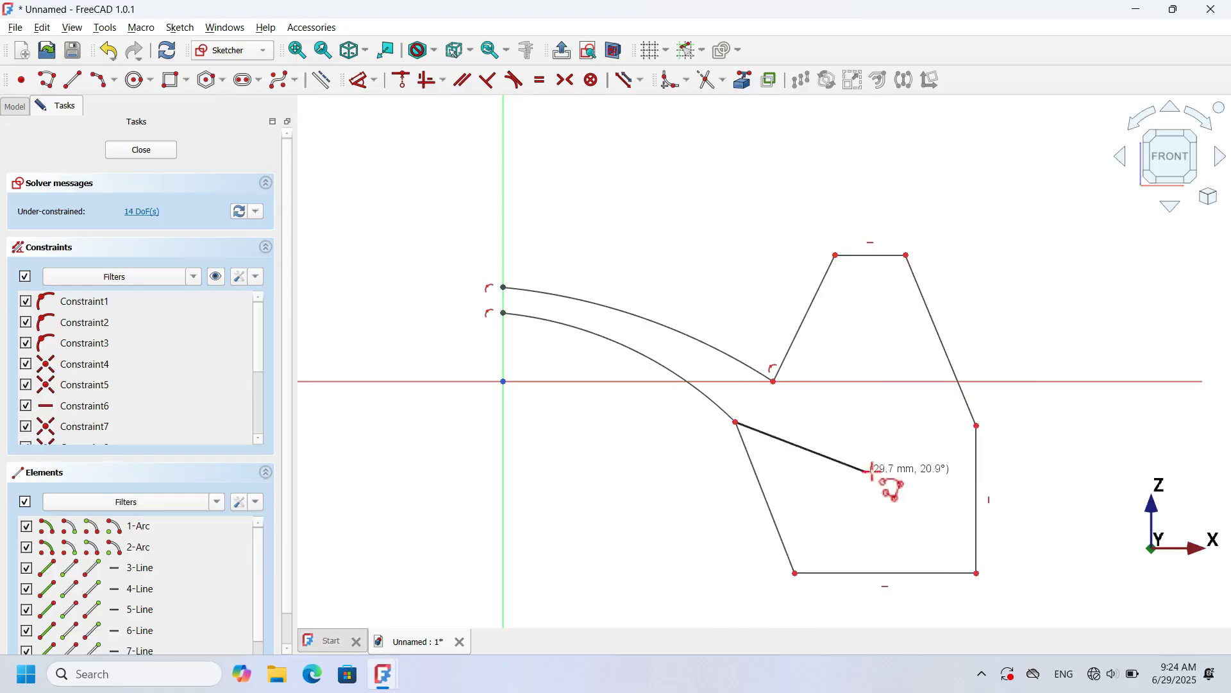
Close the profile with a line joining the two arcs' start points along the vertical axis.
click(72, 81)
click(503, 287)
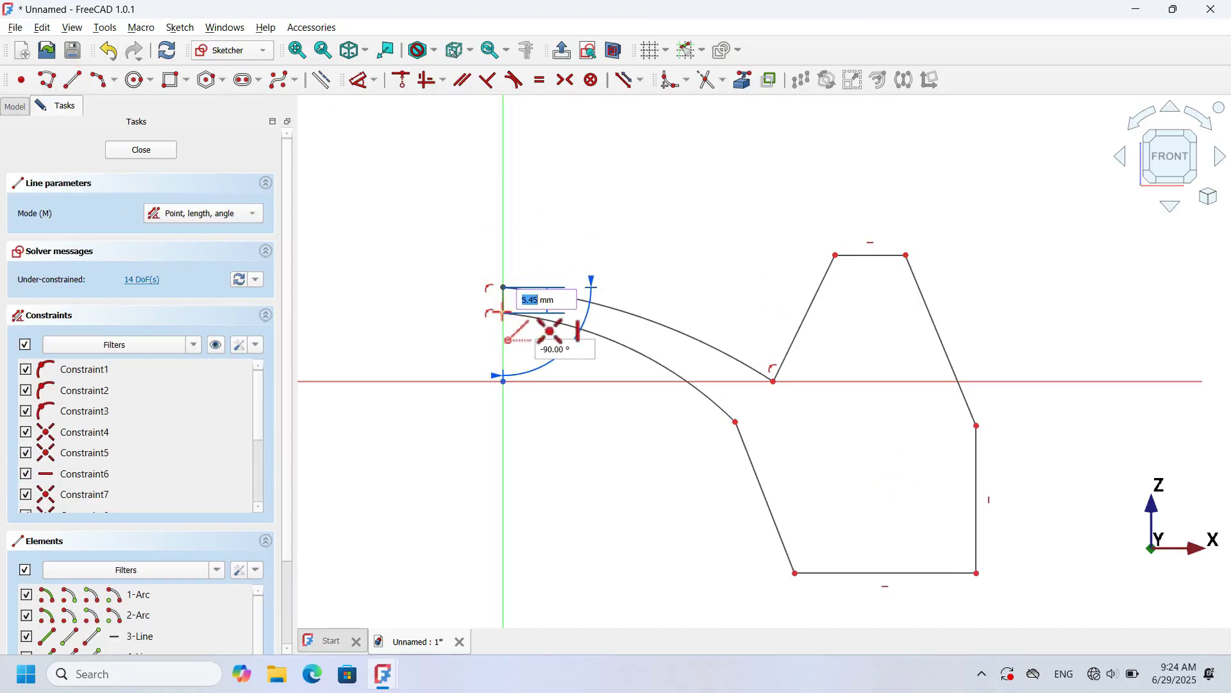
click(504, 313)
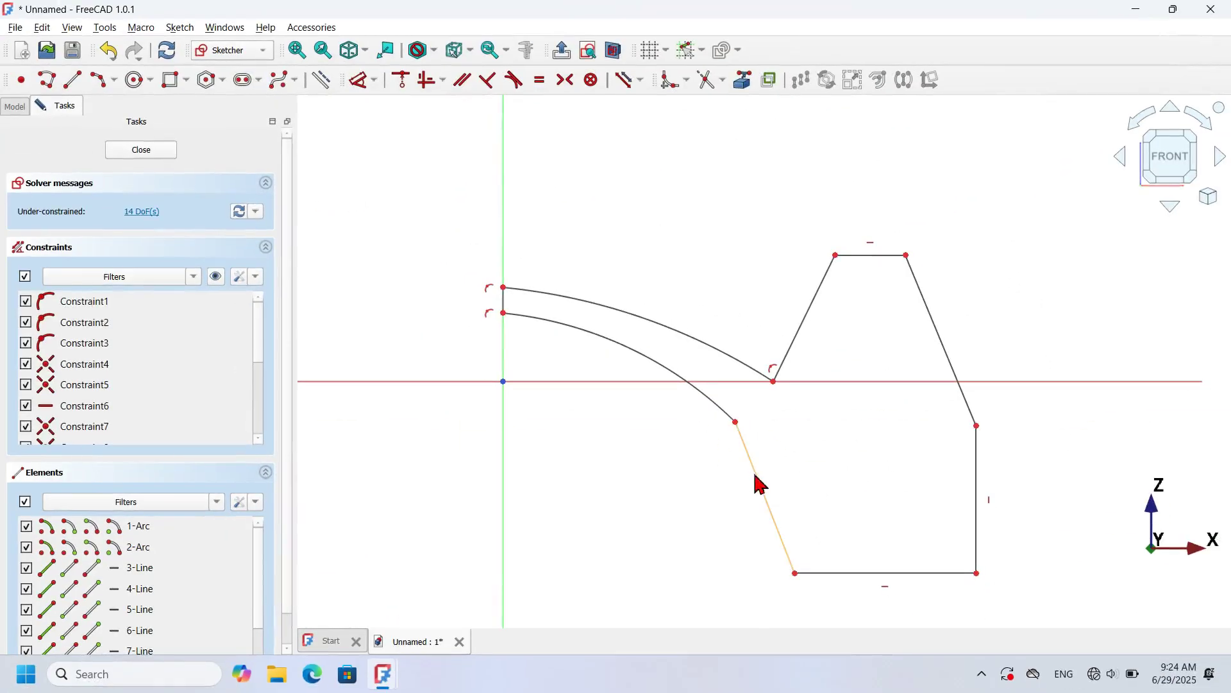
Constrain the slanted line at the lower arc's end to vertical and move that arc's start point back below the upper arc's.
click(757, 478)
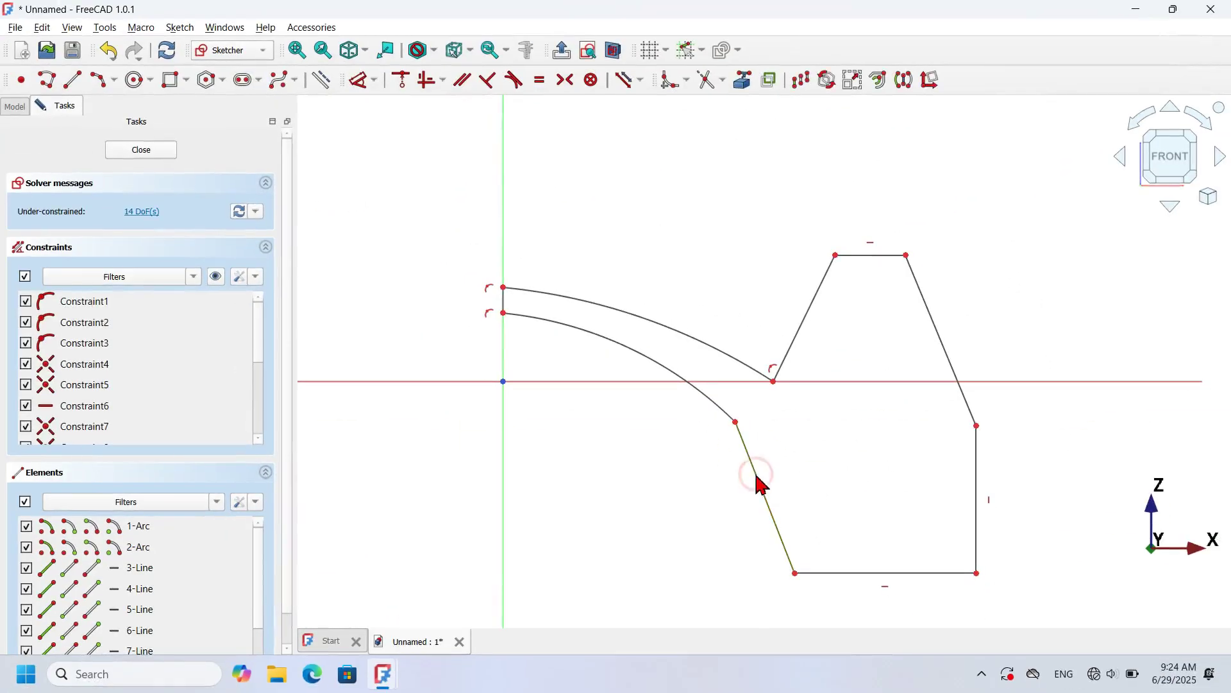
click(443, 81)
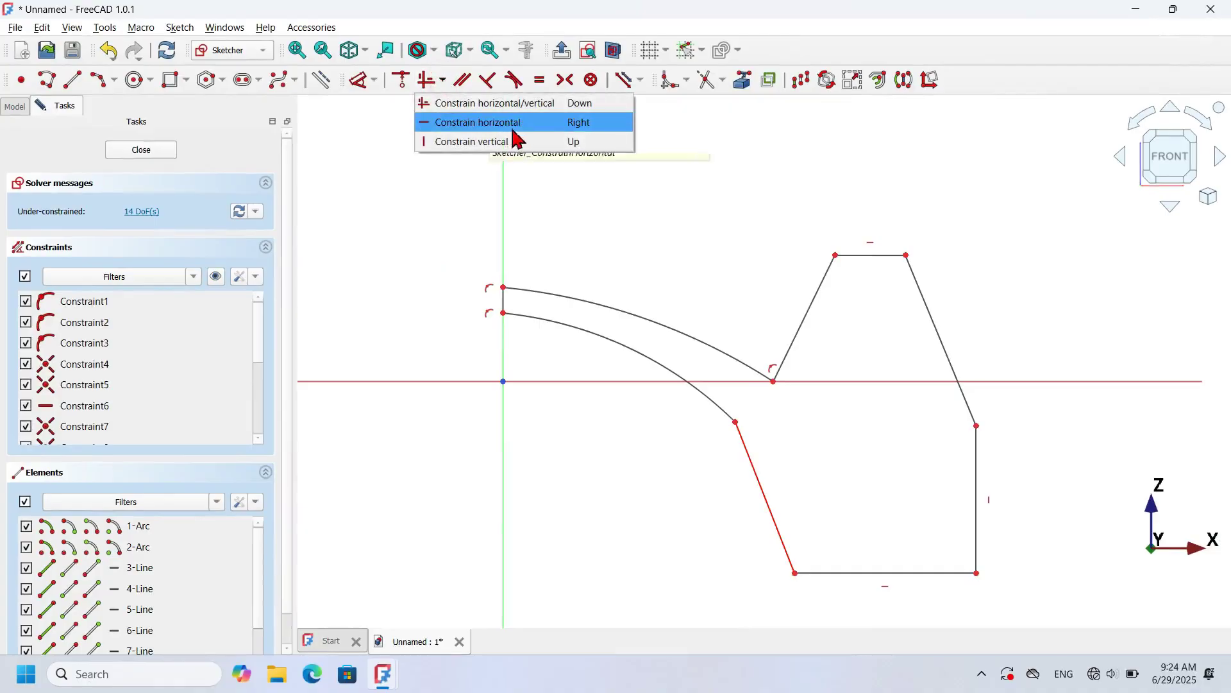
click(558, 141)
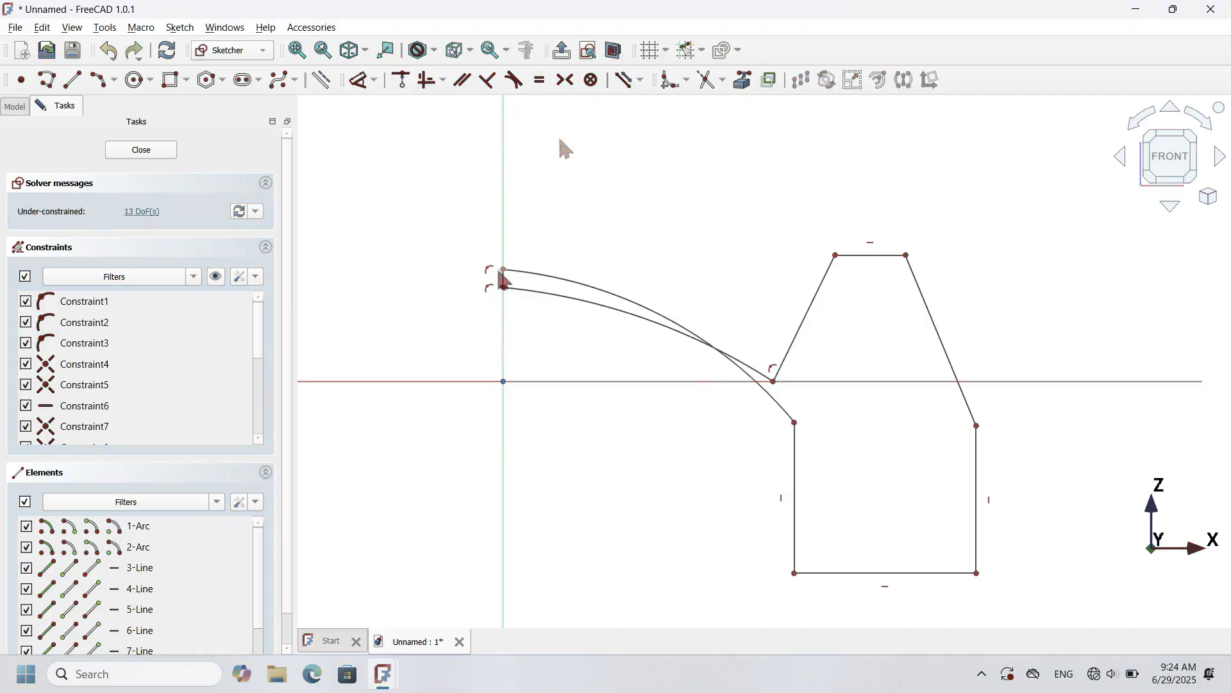
drag(504, 302, 504, 314)
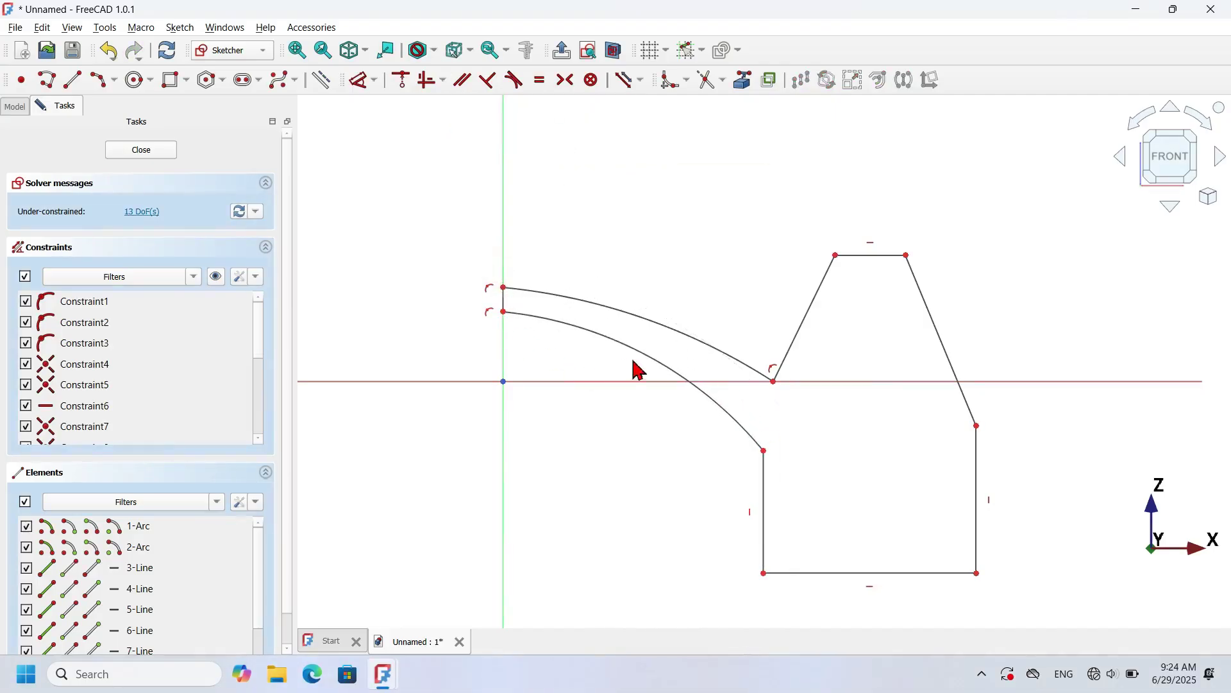
Make the centre points of the two arcs coincident.
scroll(641, 202, down, 5)
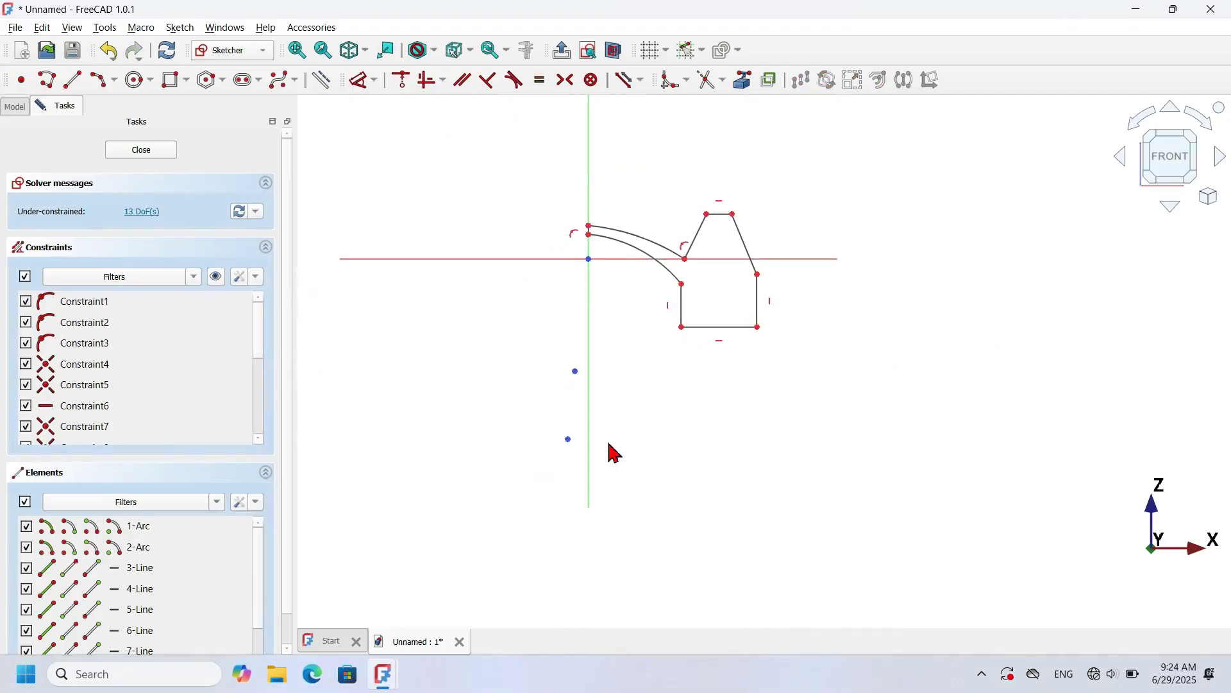
scroll(610, 444, up, 3)
drag(476, 289, 627, 484)
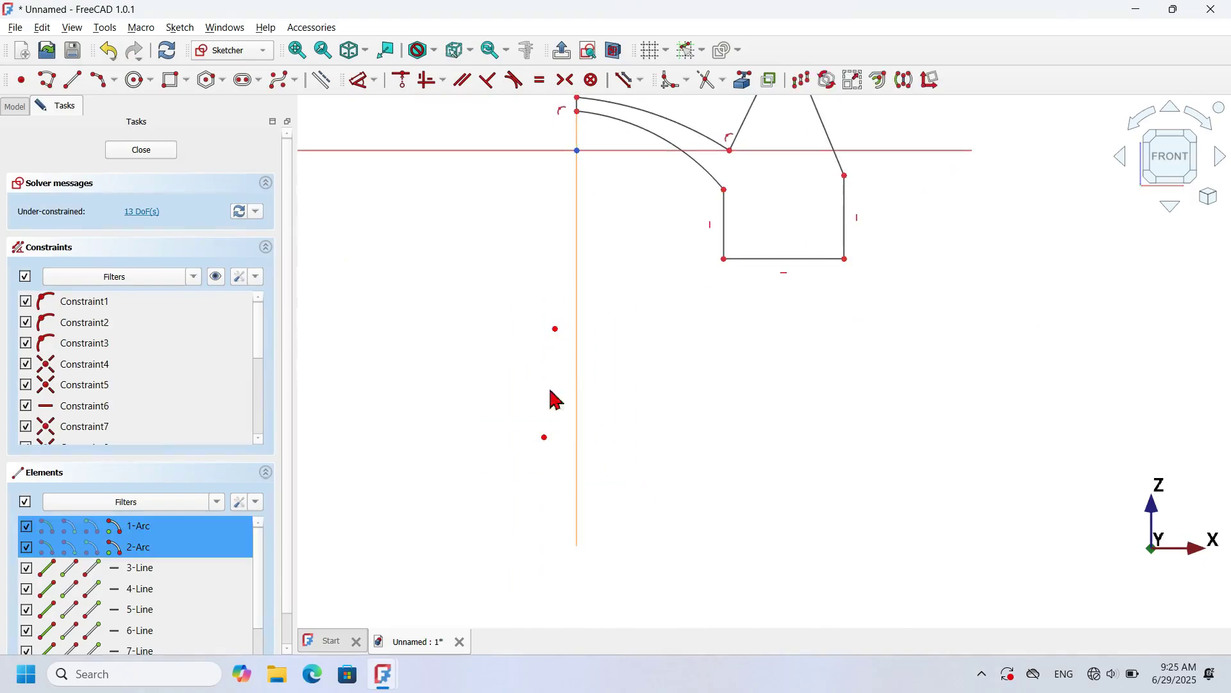
click(408, 88)
scroll(493, 168, up, 2)
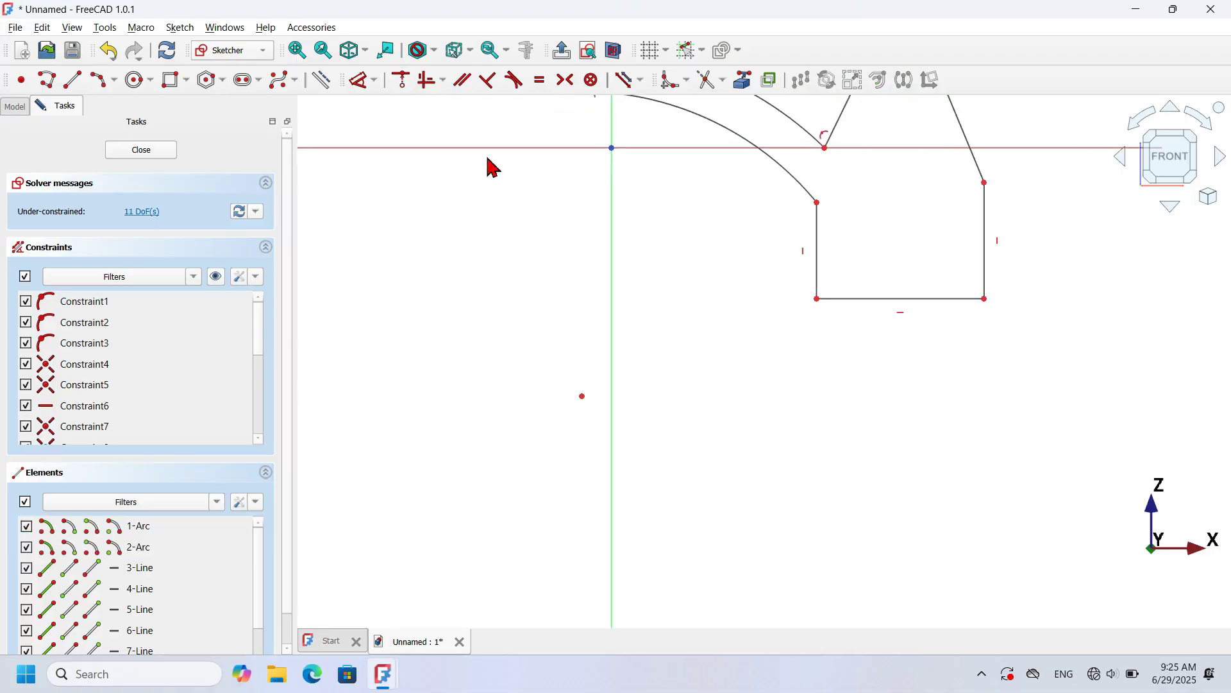
Constrain the arcs' shared centre point onto the vertical axis.
click(582, 397)
click(614, 434)
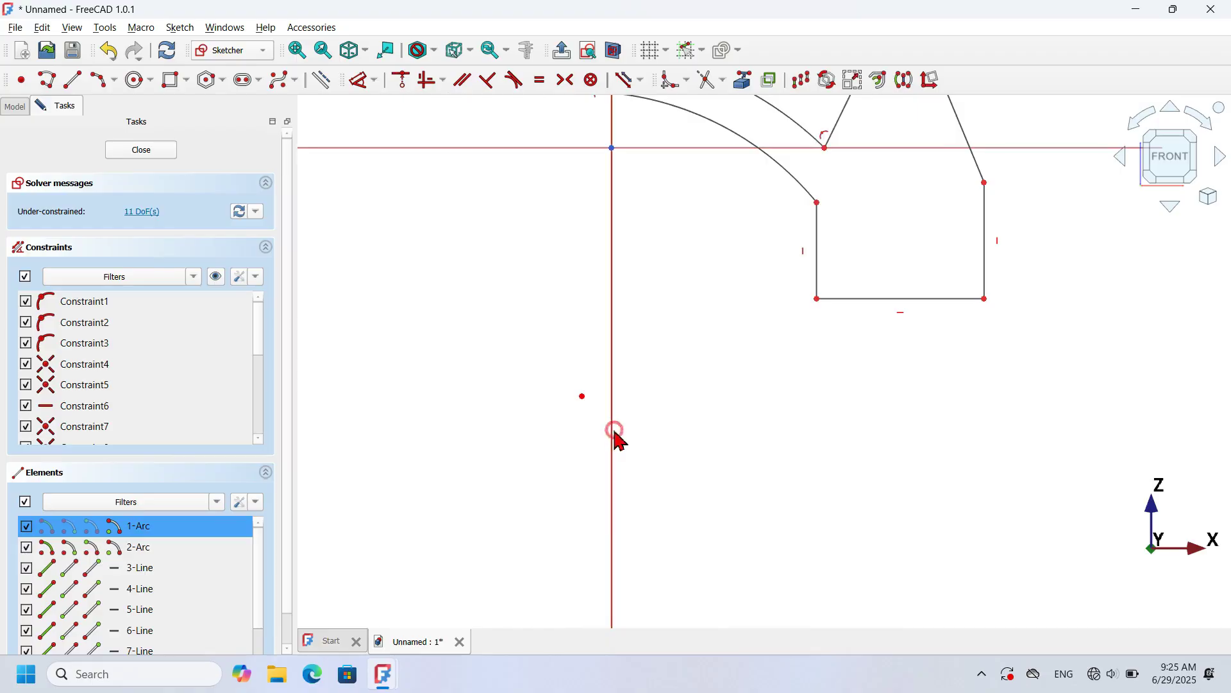
click(402, 81)
key(v)
key(f)
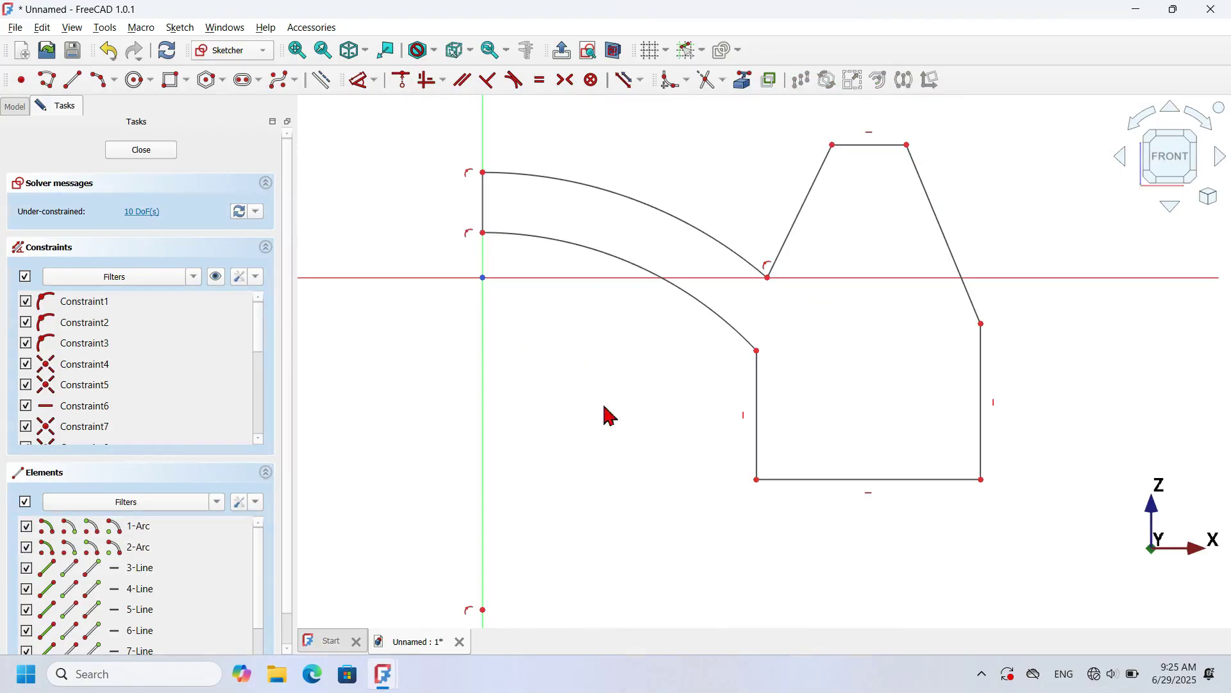
Dimension the short horizontal line at the top of the profile to a length of 2 mm.
click(360, 81)
scroll(384, 274, down, 3)
click(638, 211)
click(647, 156)
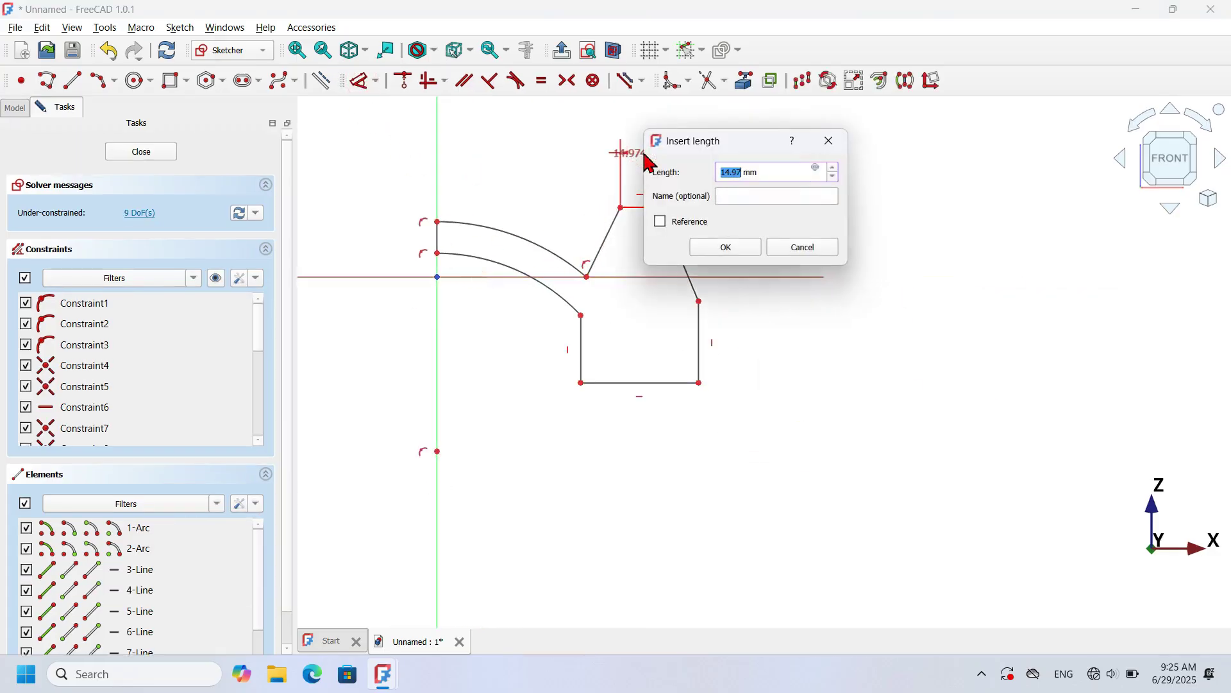
text(2)
key(Return)
scroll(592, 238, up, 2)
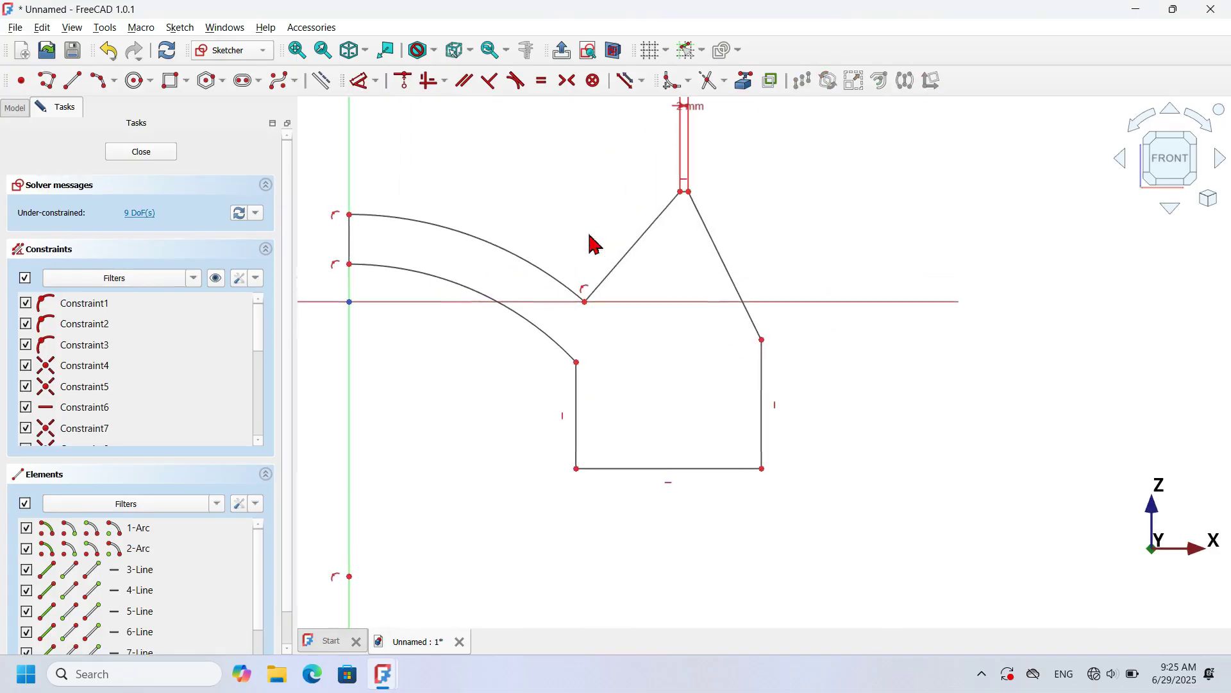
Dimension the angle between the two slanted lines below the short top line to 70°.
click(635, 239)
click(726, 269)
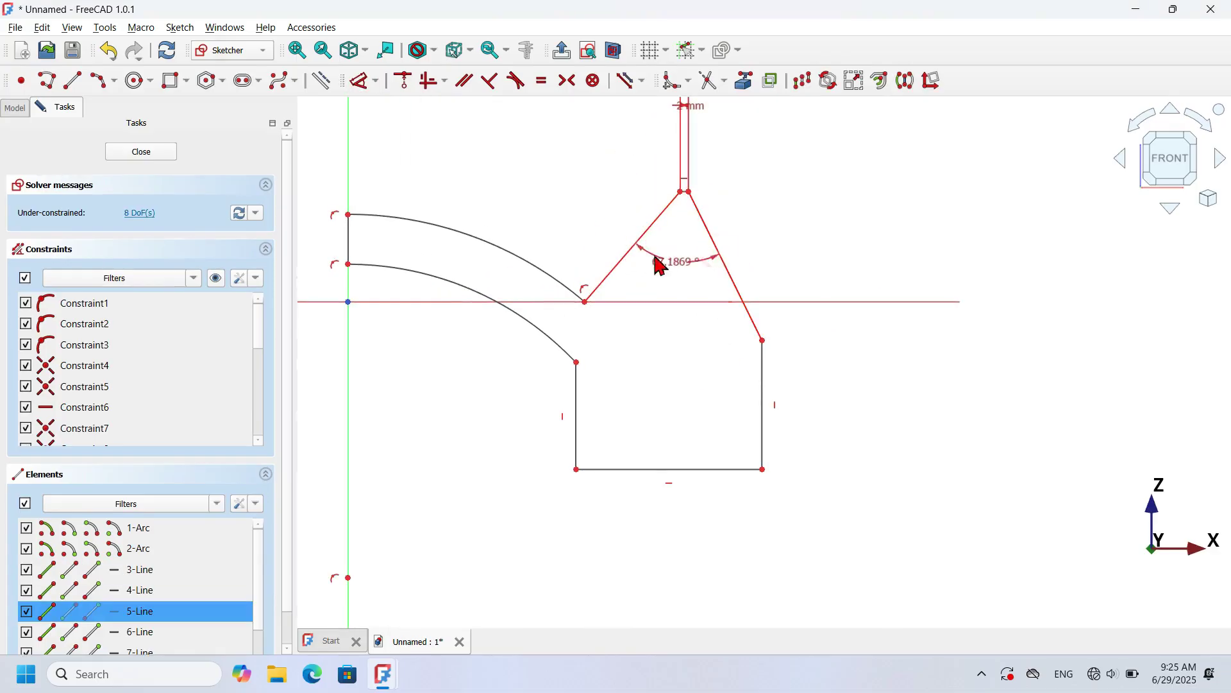
scroll(658, 262, up, 2)
click(713, 297)
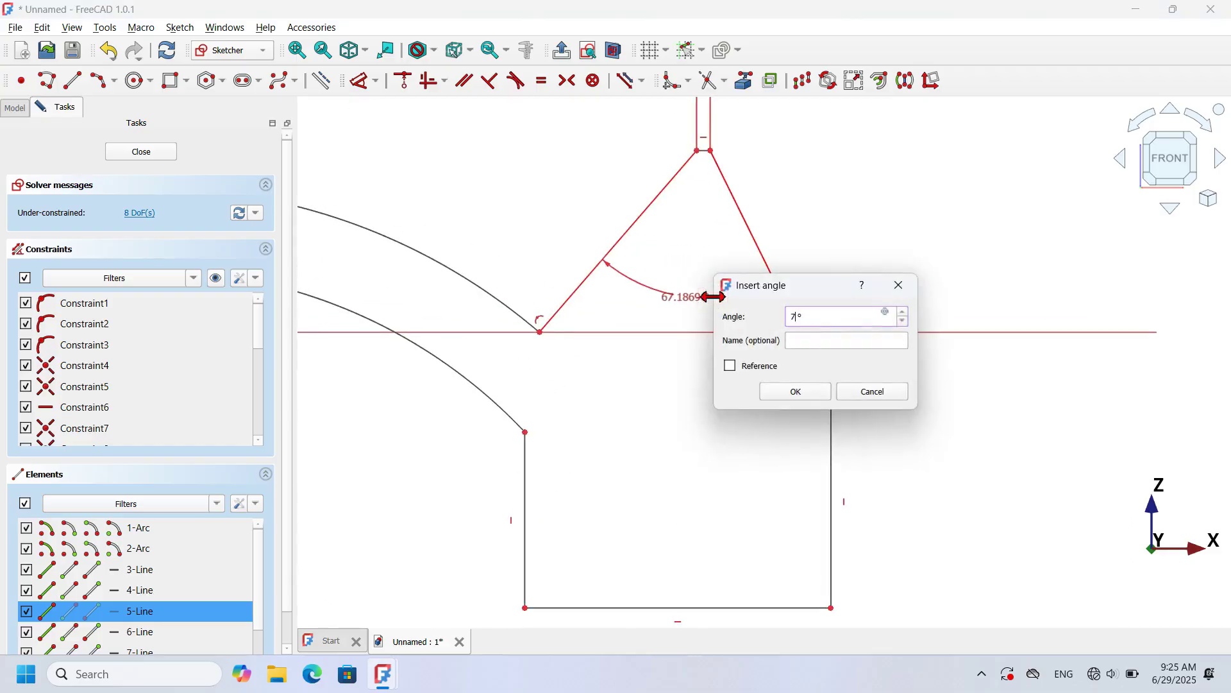
key(Return)
scroll(860, 287, down, 2)
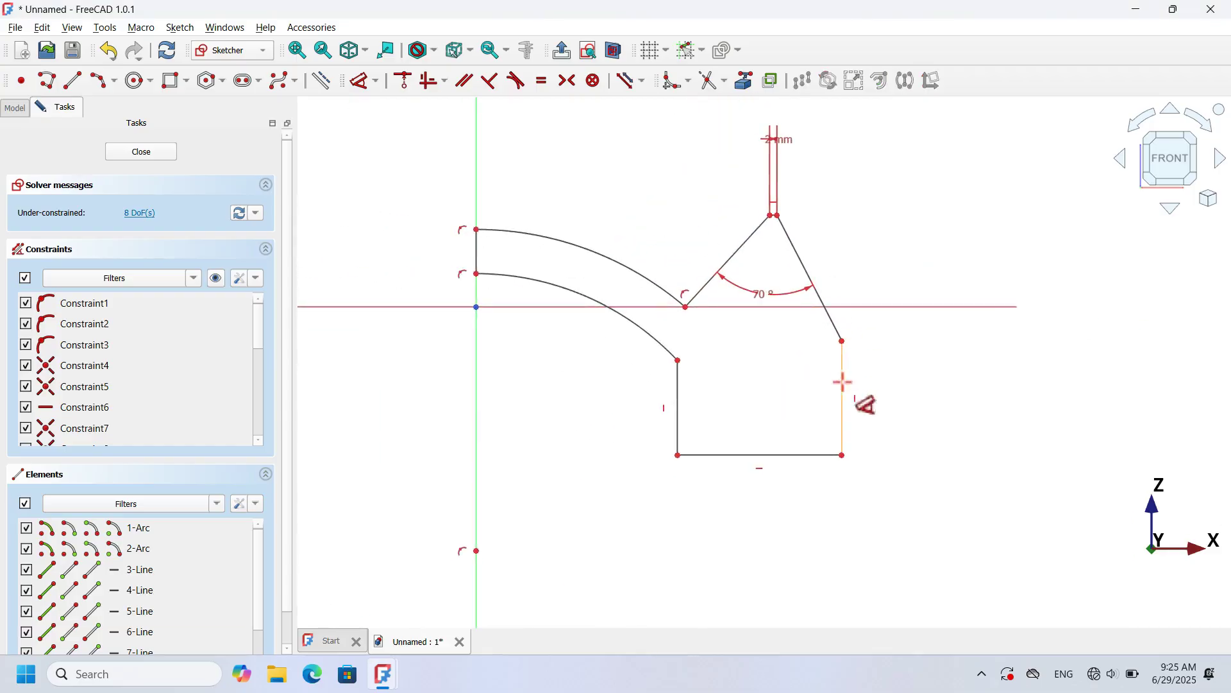
Dimension the short vertical line joining the two arcs' start points on the vertical axis to 2 mm.
click(478, 254)
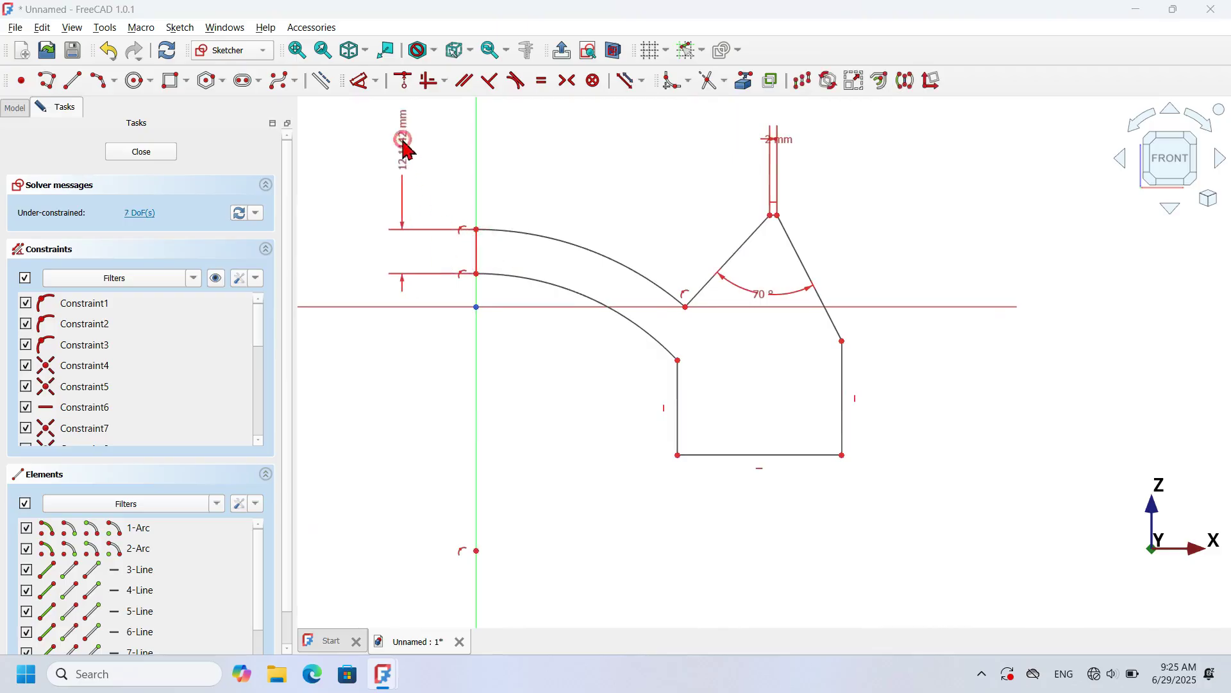
click(403, 144)
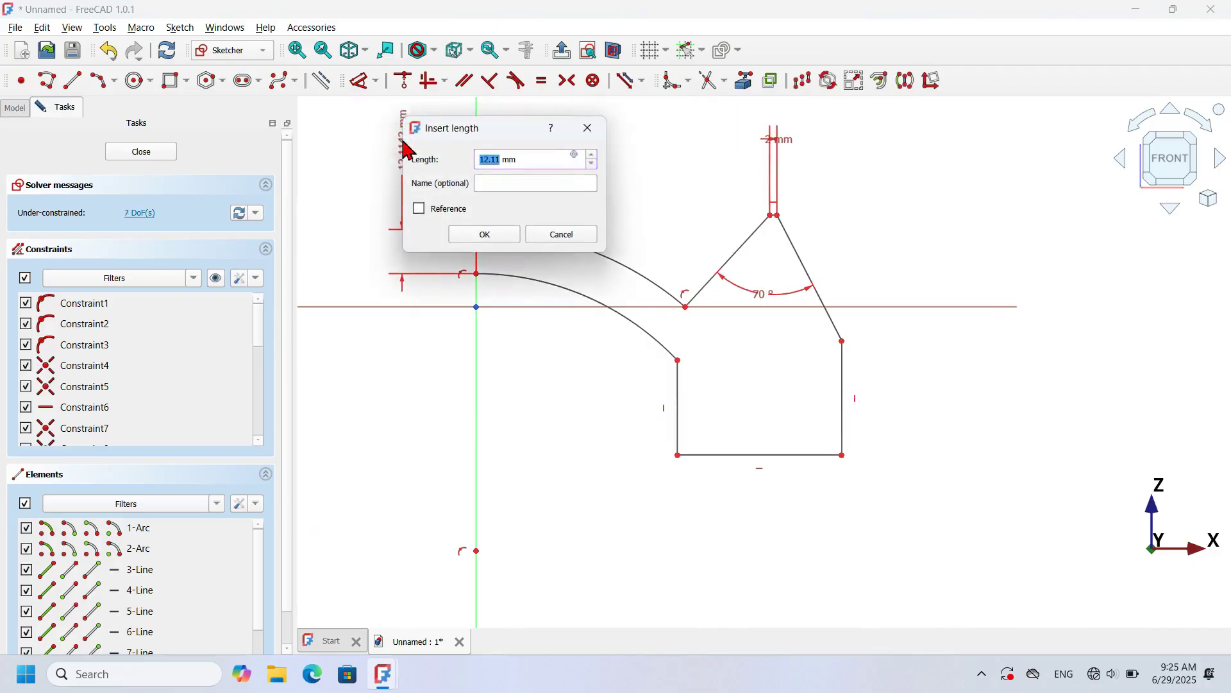
text(2)
key(Return)
Dimension the profile's outer vertical line to a length of 6 mm.
scroll(519, 282, up, 3)
click(962, 455)
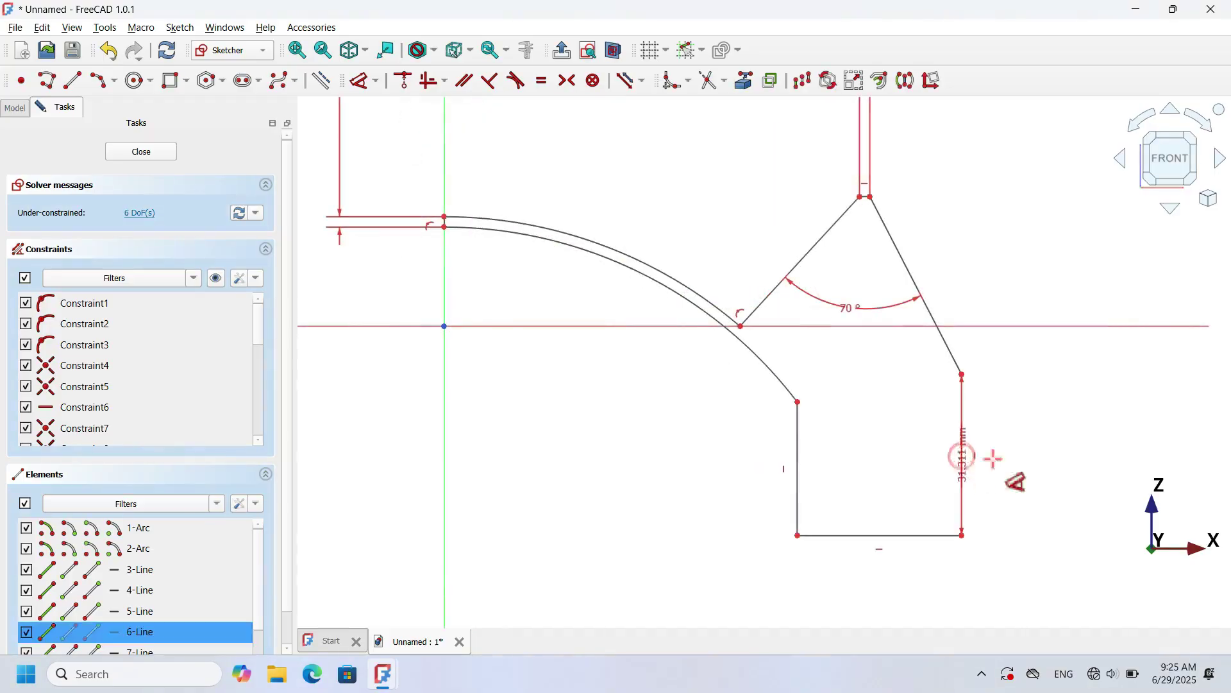
click(1082, 449)
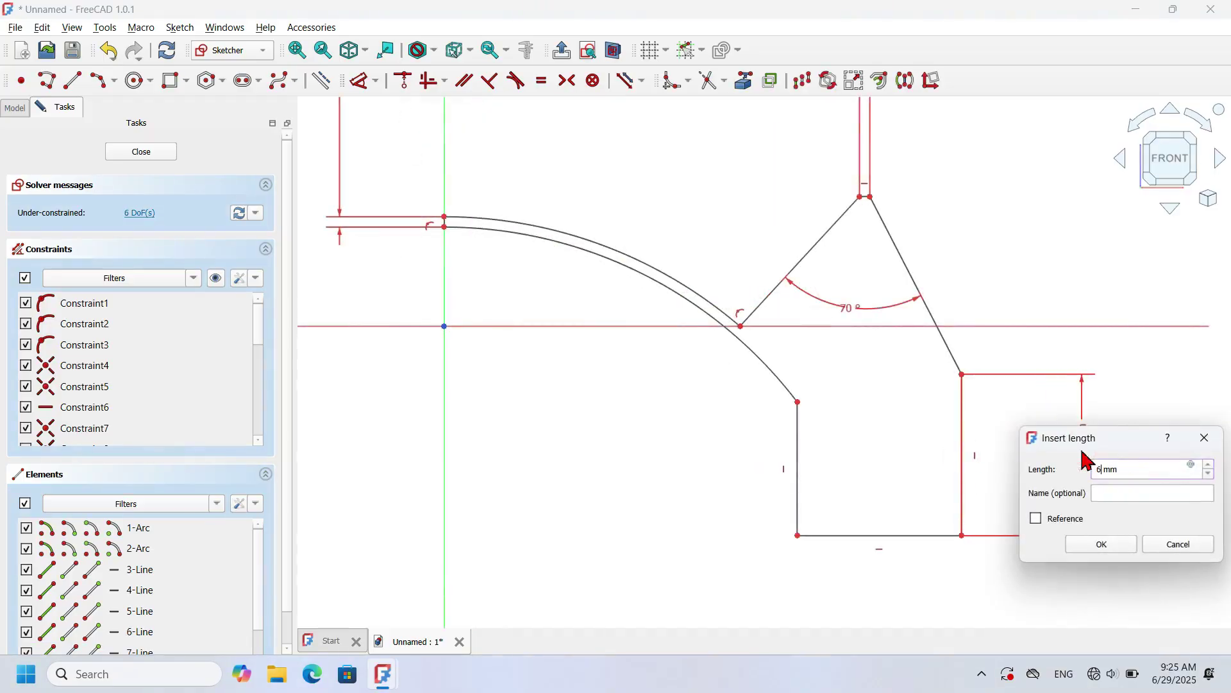
key(Return)
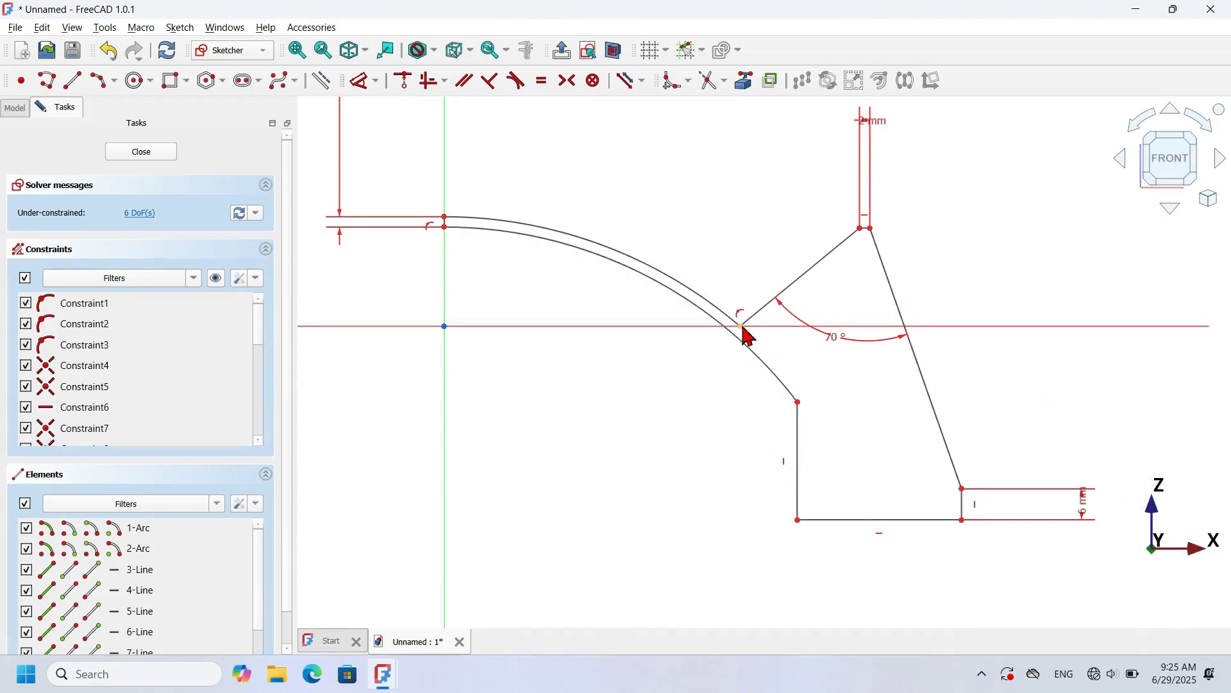
Move the upper arc's end and the profile's peak inward, and dimension the upper arc's start point 10 mm above the origin.
drag(744, 327, 599, 319)
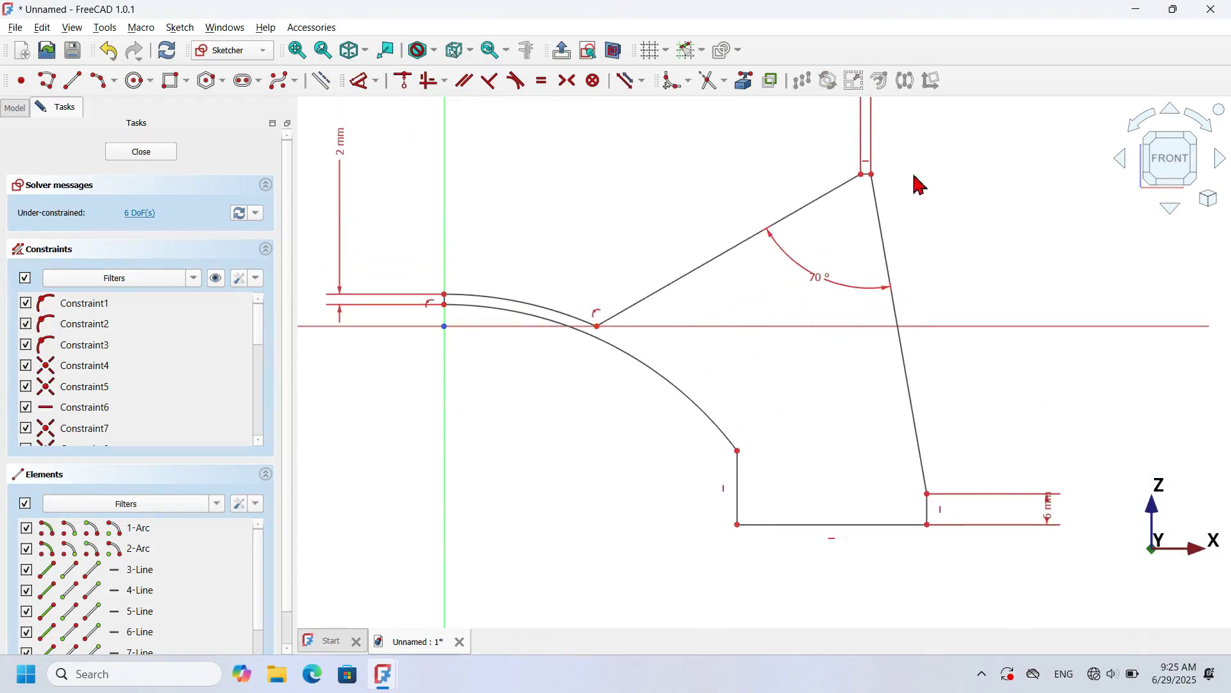
drag(861, 177, 696, 250)
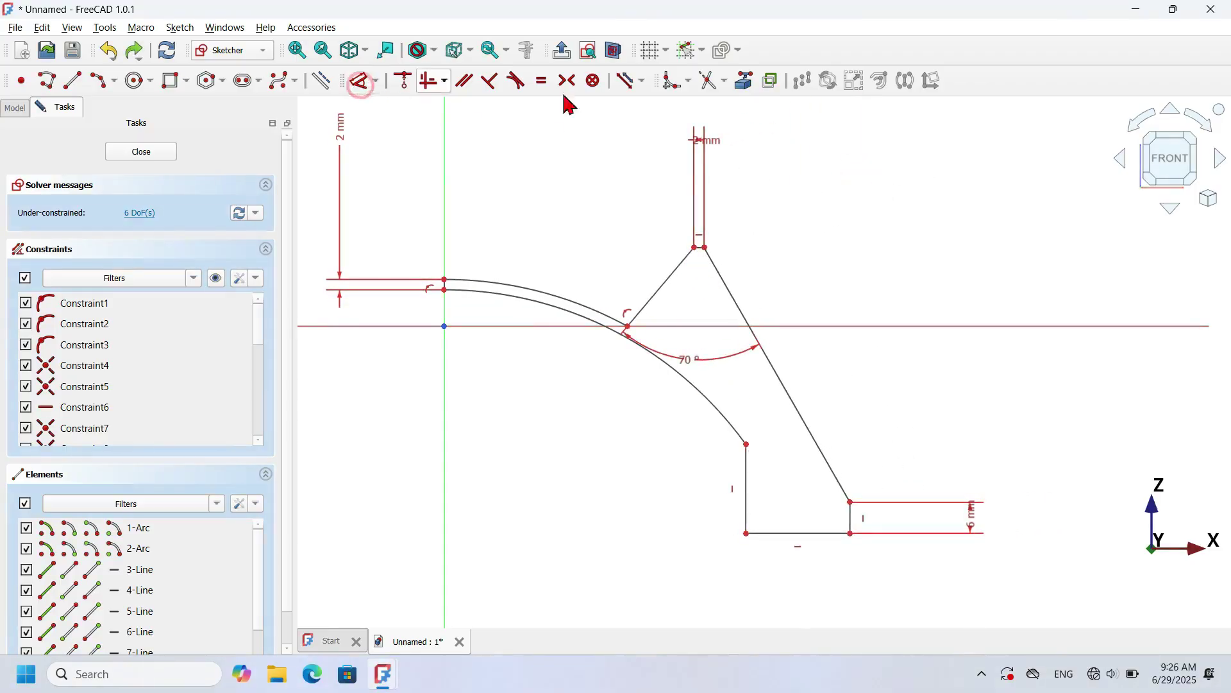
click(377, 87)
scroll(840, 160, down, 2)
scroll(503, 184, up, 5)
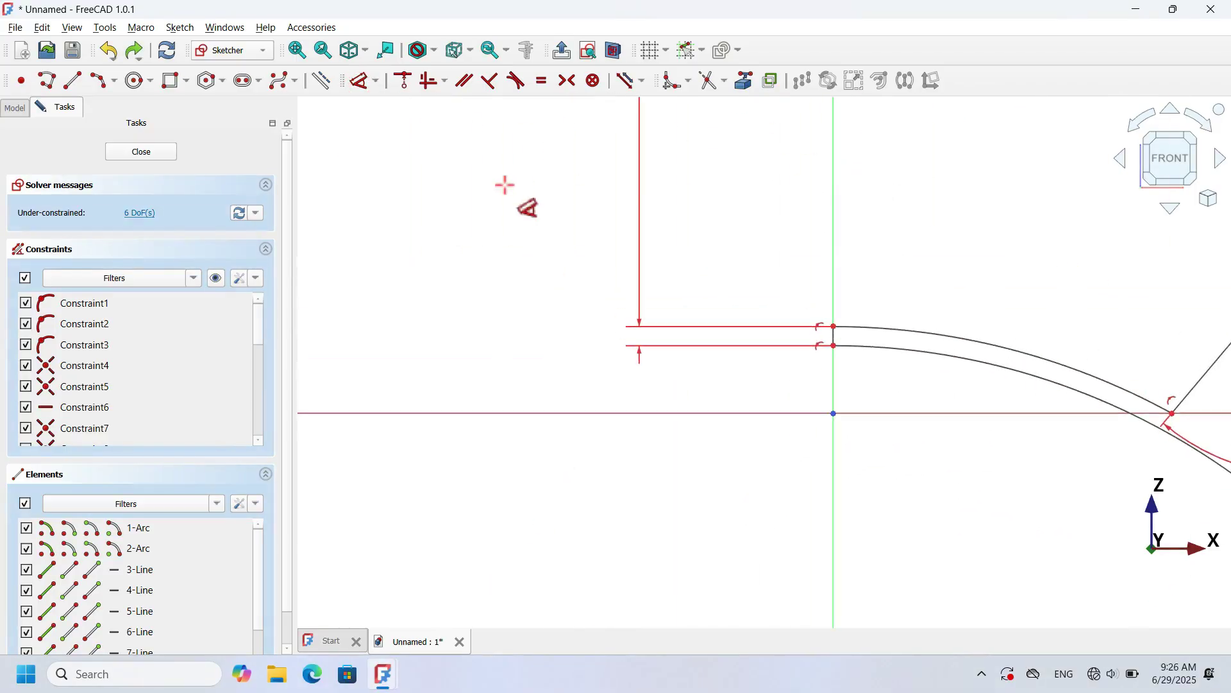
click(832, 326)
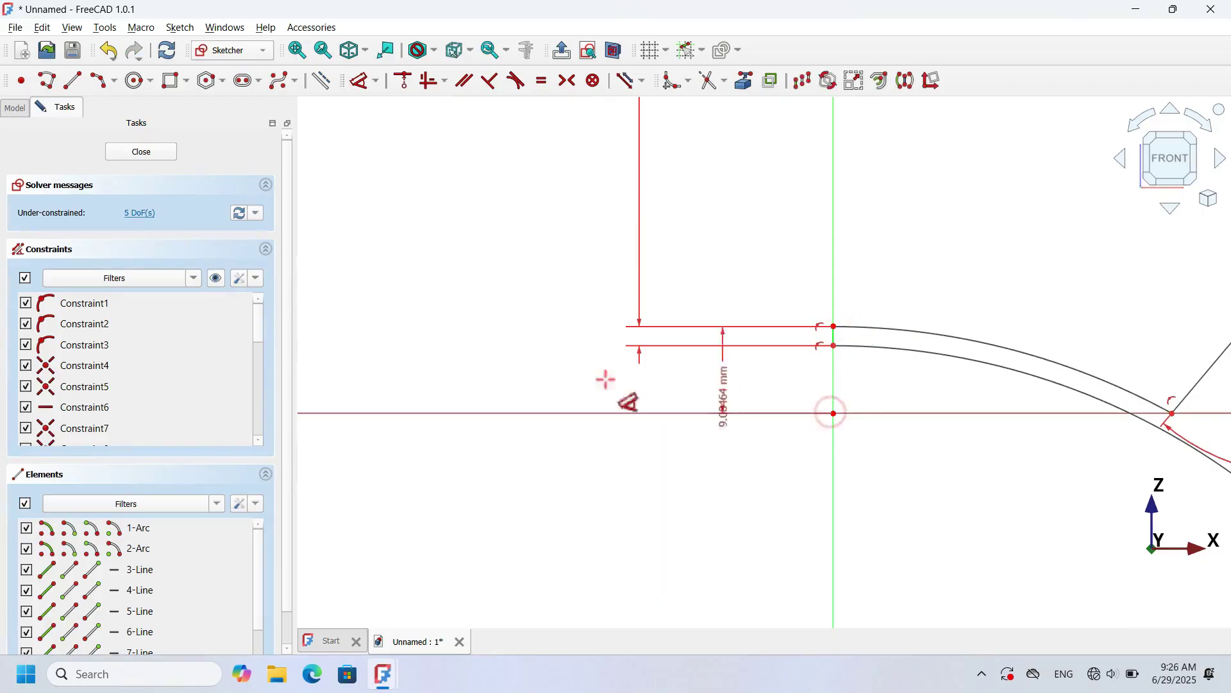
click(472, 261)
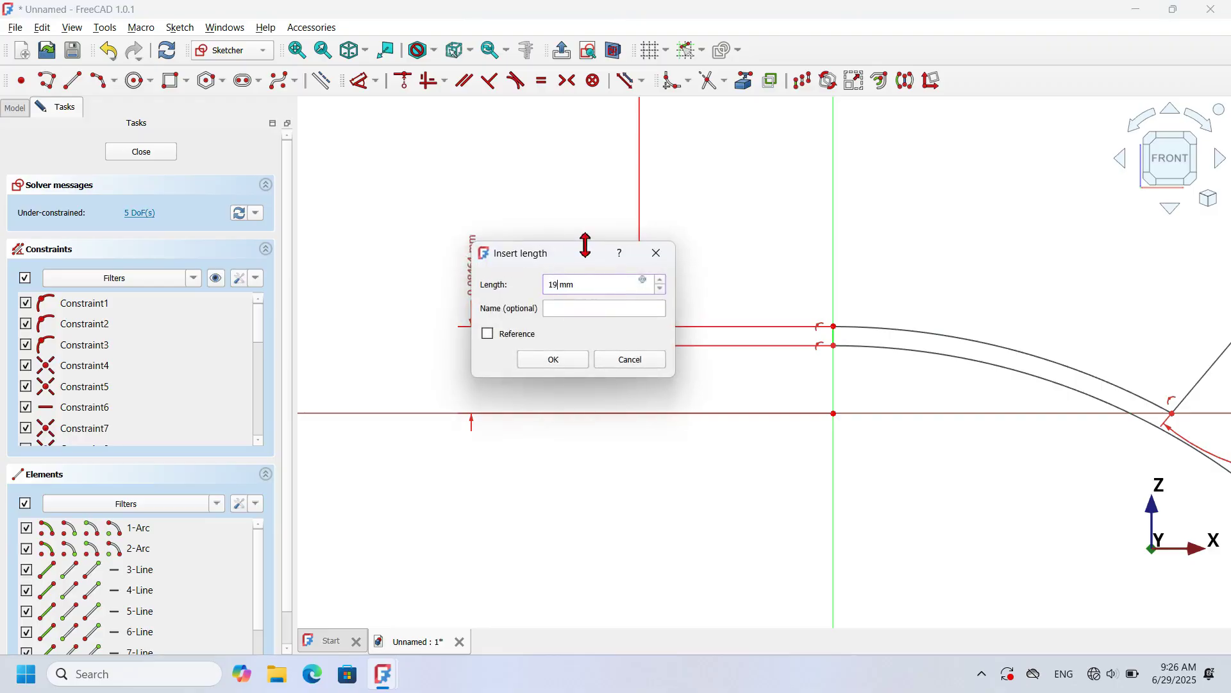
key(Return)
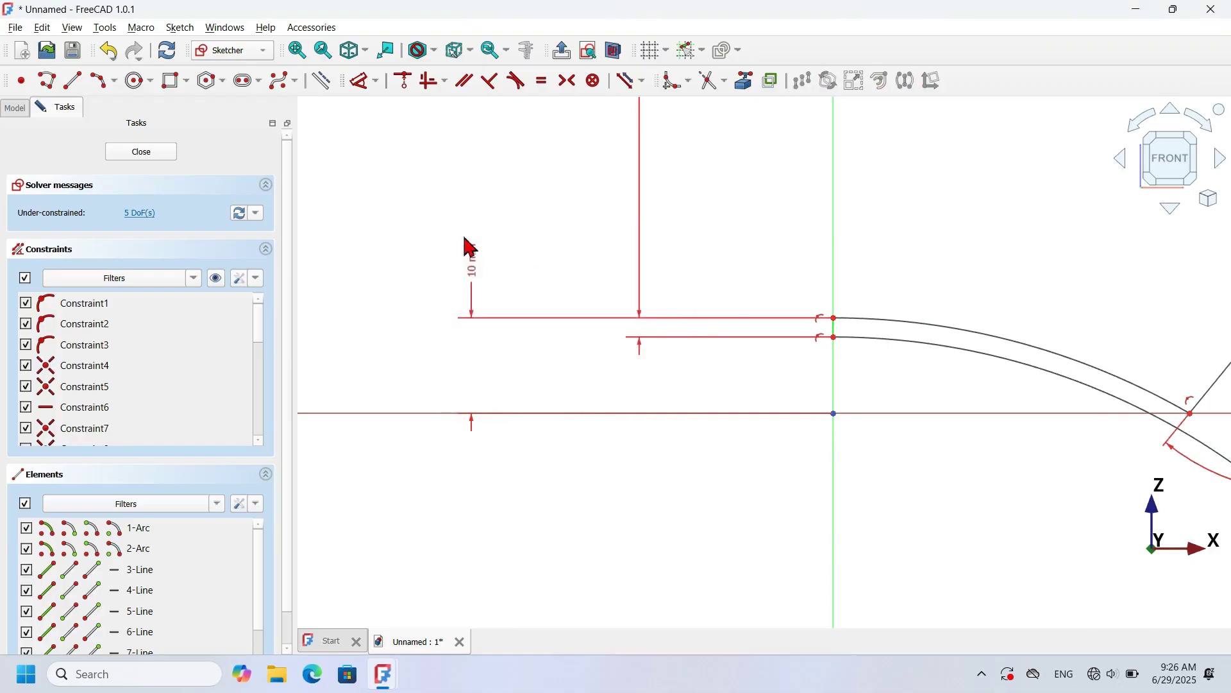
Move the lower arc's end close to the upper arc's end, lower the peak, and pull the outer bottom part of the profile inward.
scroll(472, 247, down, 5)
scroll(779, 344, up, 2)
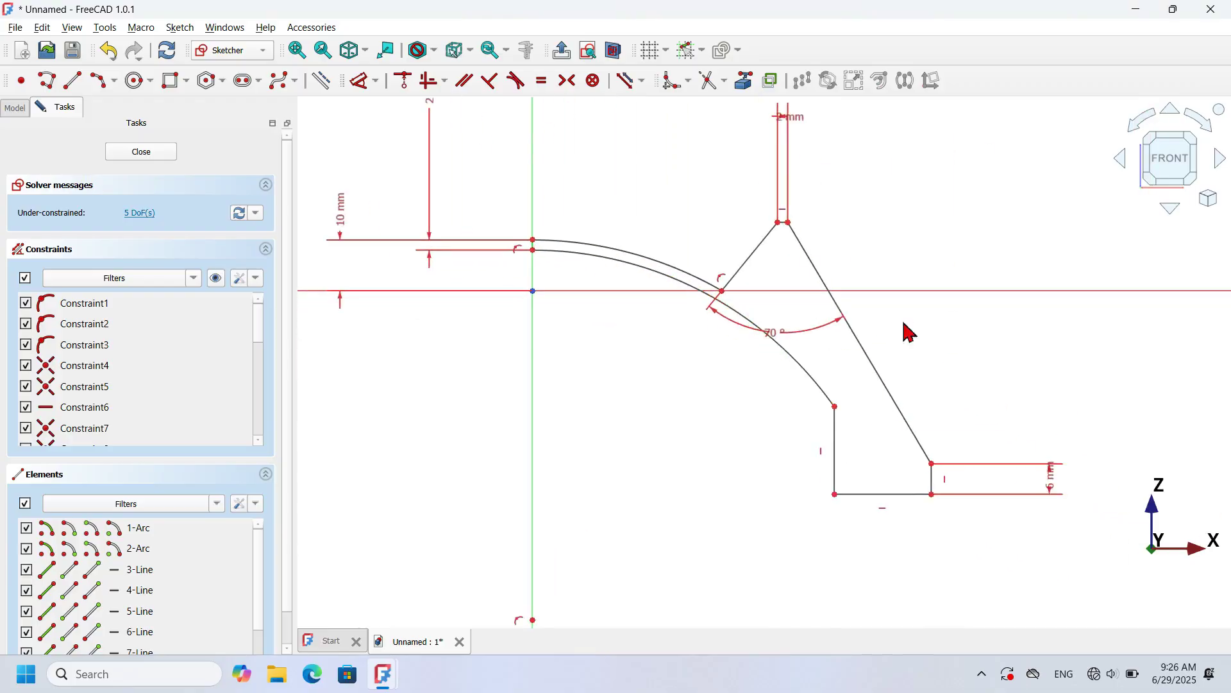
scroll(860, 414, up, 1)
drag(830, 424, 661, 320)
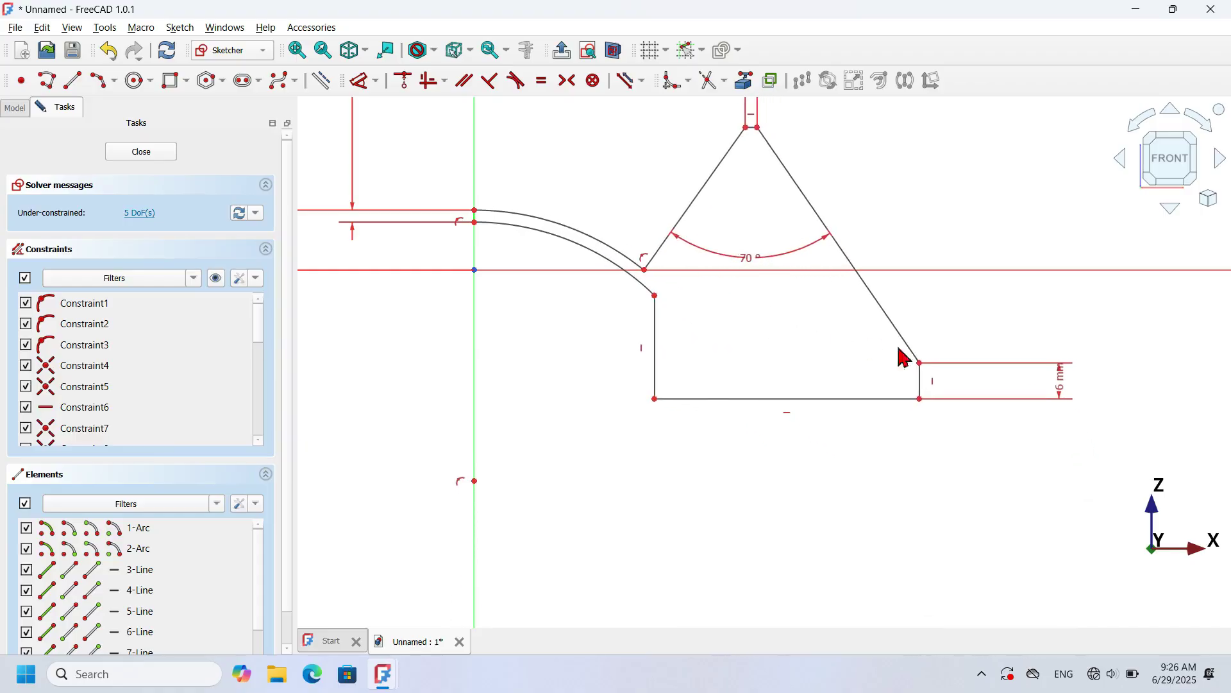
drag(760, 132, 744, 182)
drag(865, 380, 802, 313)
scroll(537, 182, down, 3)
Dimension the vertical distance from the short top line's outer end to the outer bottom corner as 15 mm.
click(361, 81)
scroll(538, 154, up, 1)
scroll(539, 154, up, 1)
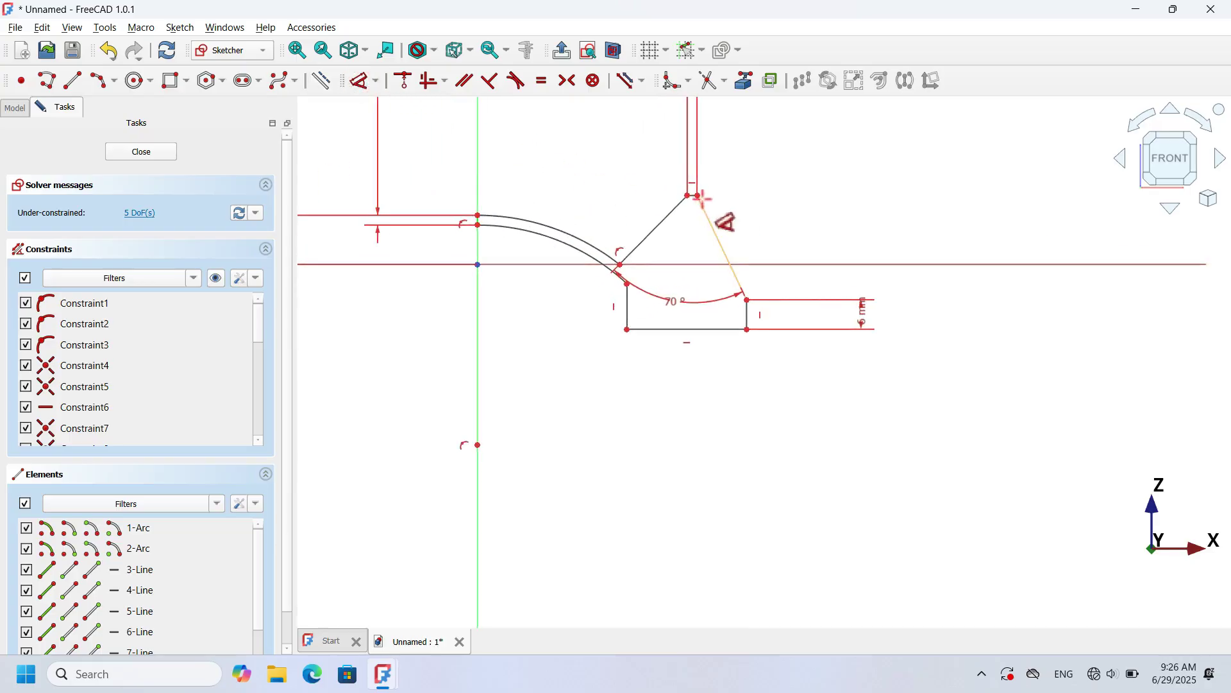
click(699, 194)
scroll(737, 330, up, 2)
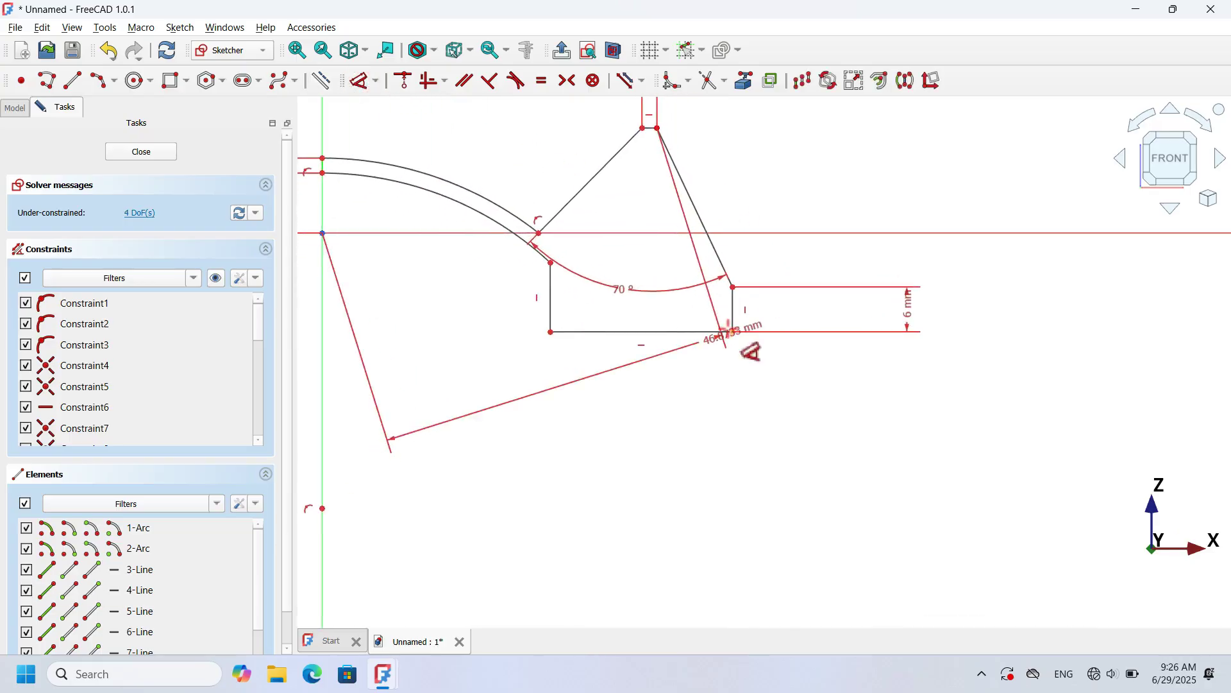
click(733, 332)
click(1005, 275)
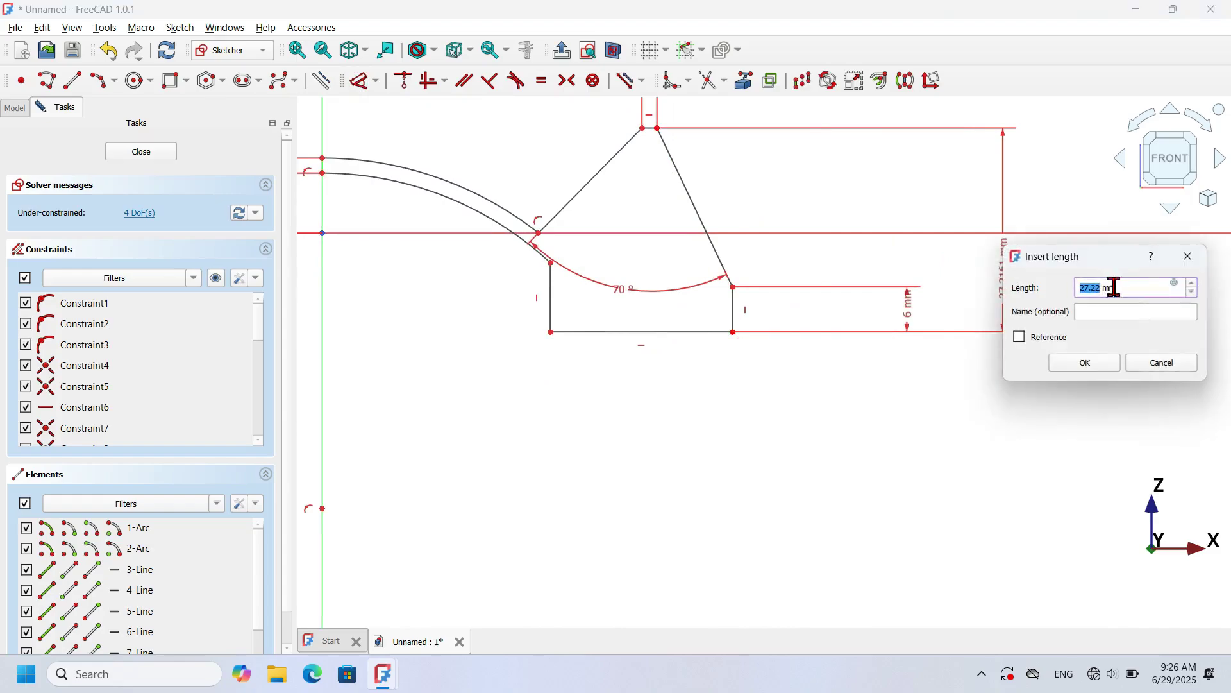
key(Return)
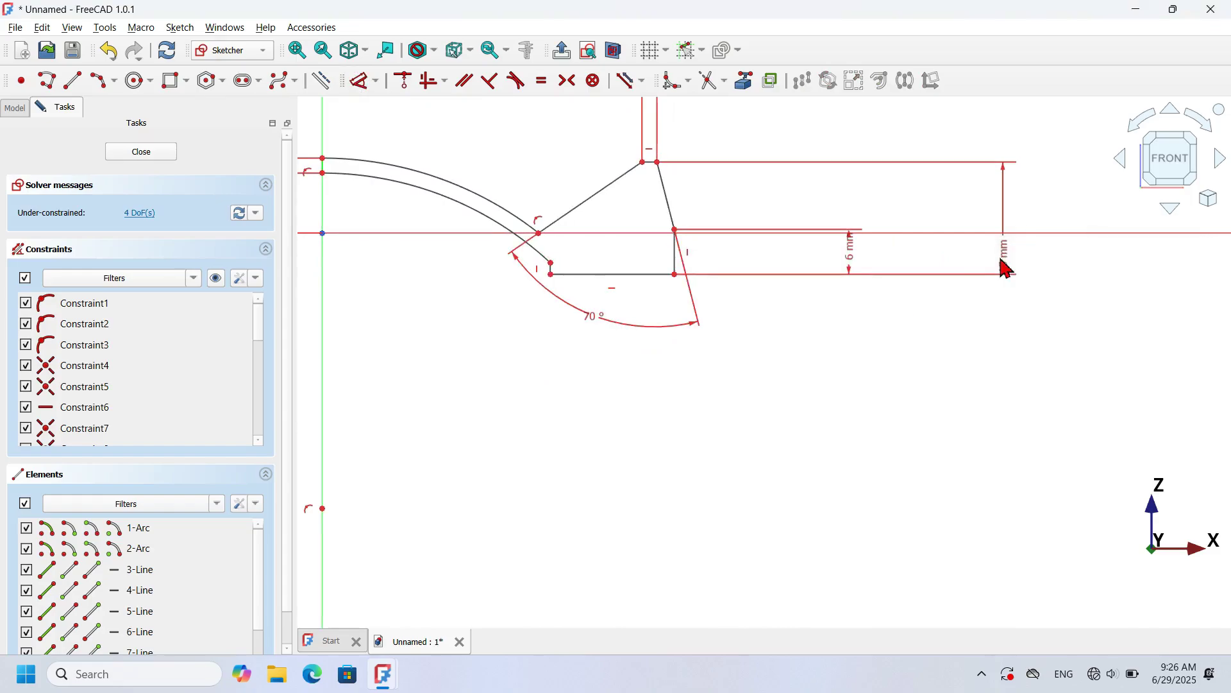
Dimension the vertical distance from the upper arc's start point to the profile's bottom line as 17 mm.
scroll(894, 222, down, 2)
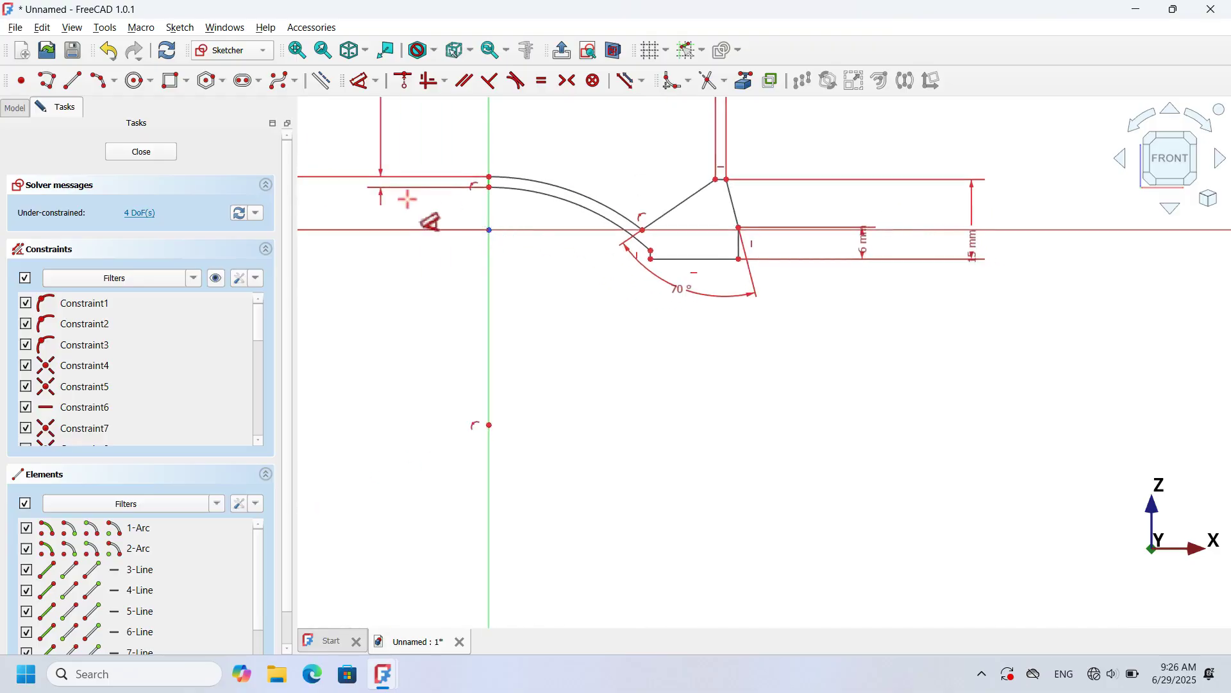
scroll(406, 200, up, 2)
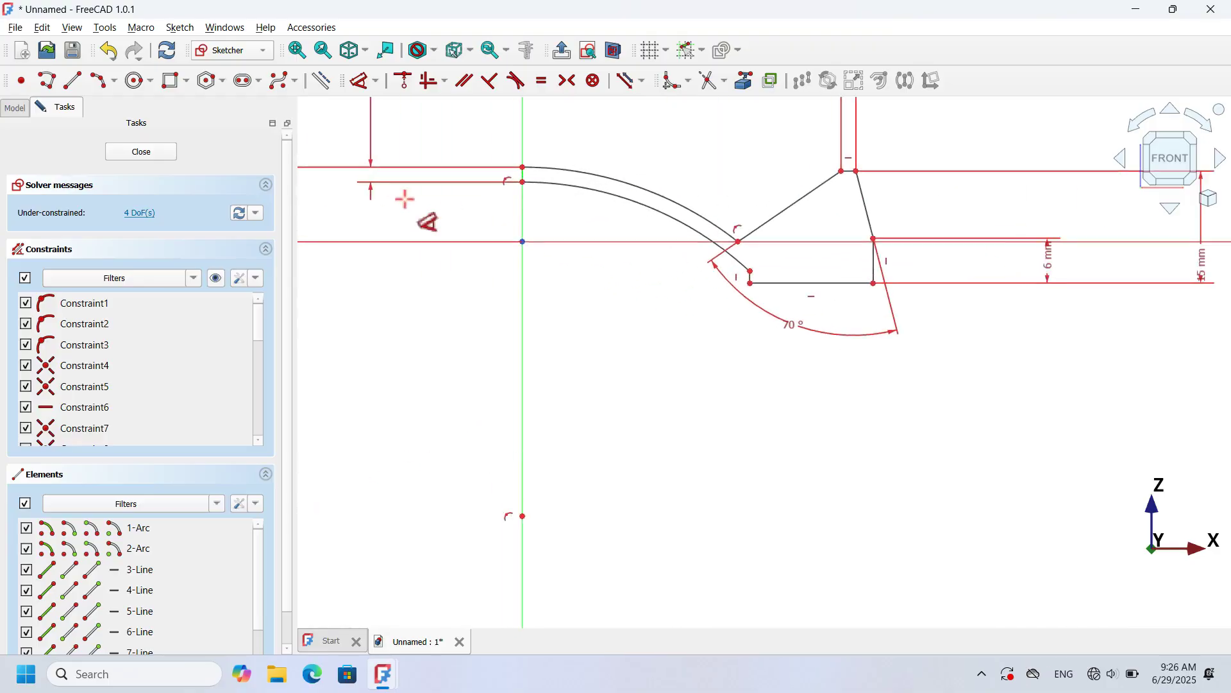
click(523, 166)
click(751, 273)
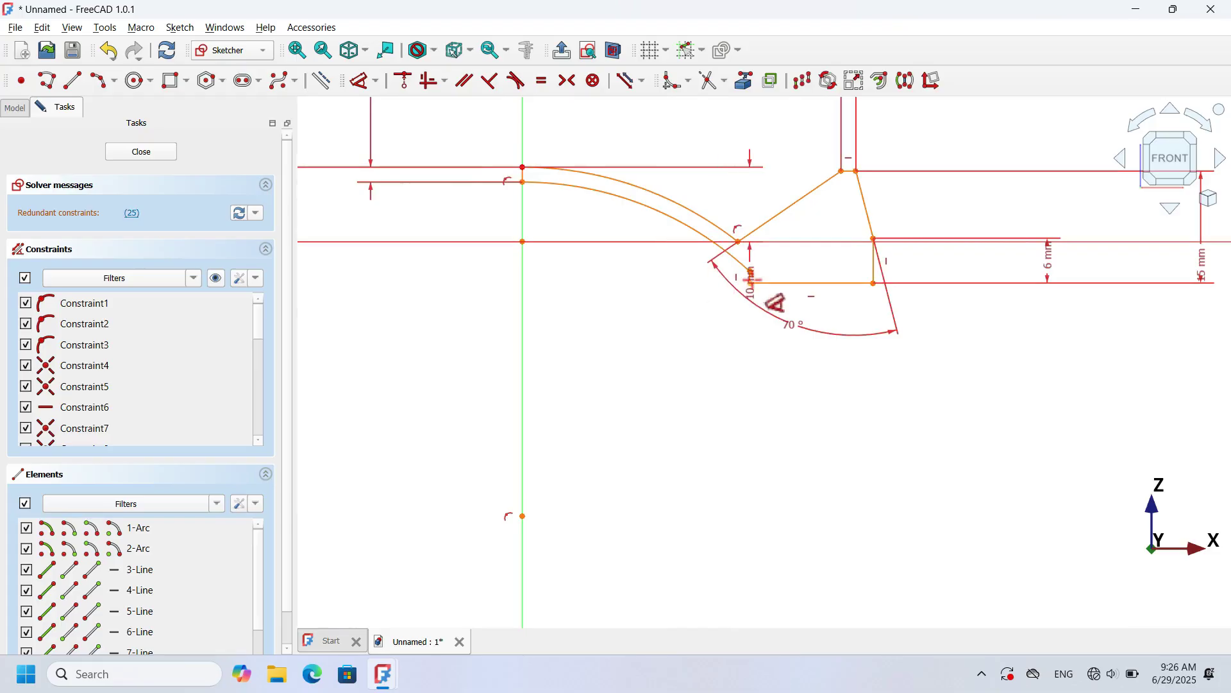
scroll(395, 276, down, 4)
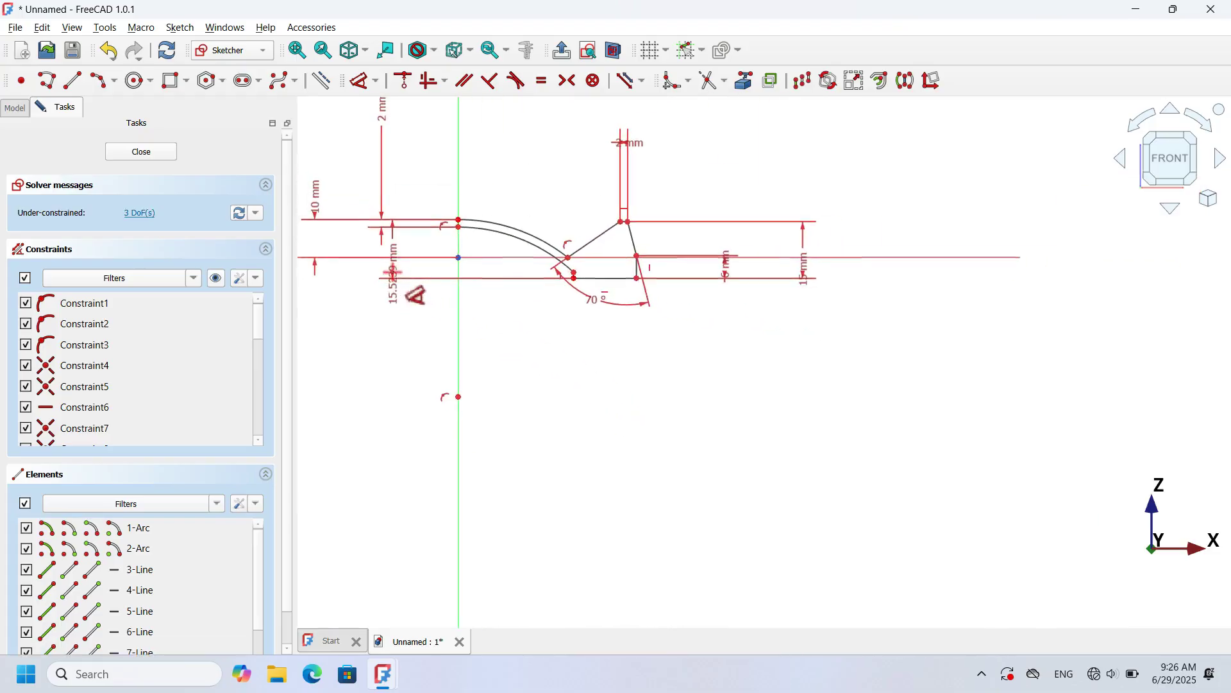
click(341, 237)
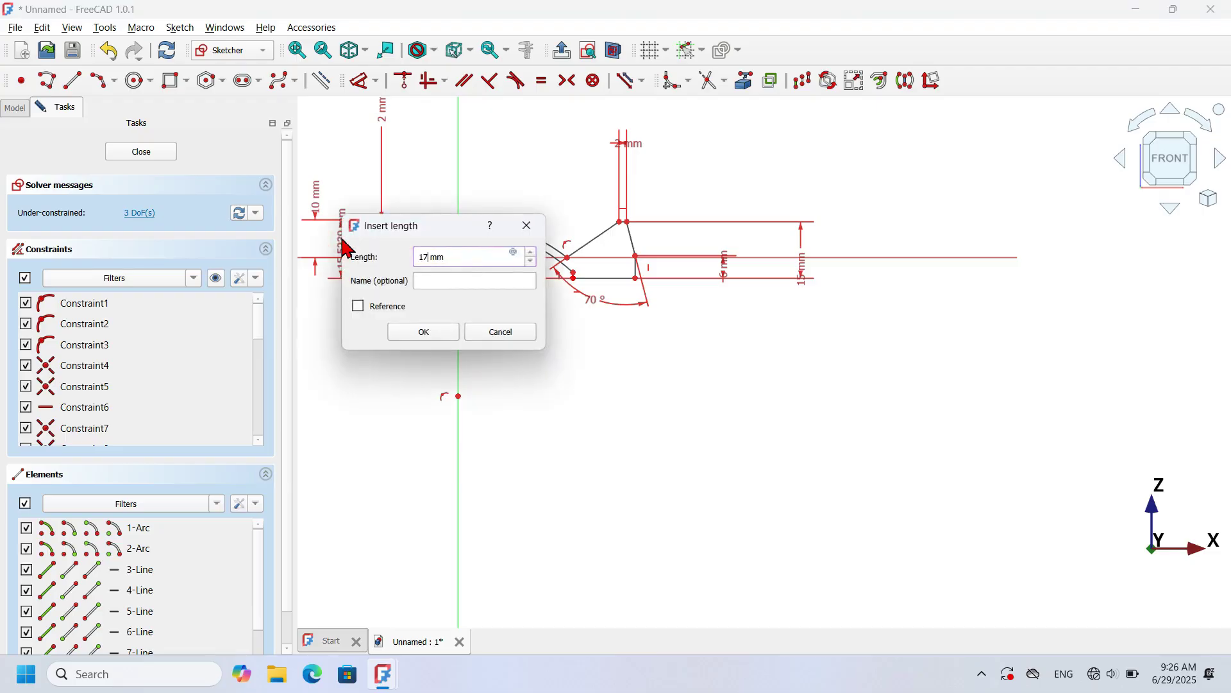
text(17)
key(Return)
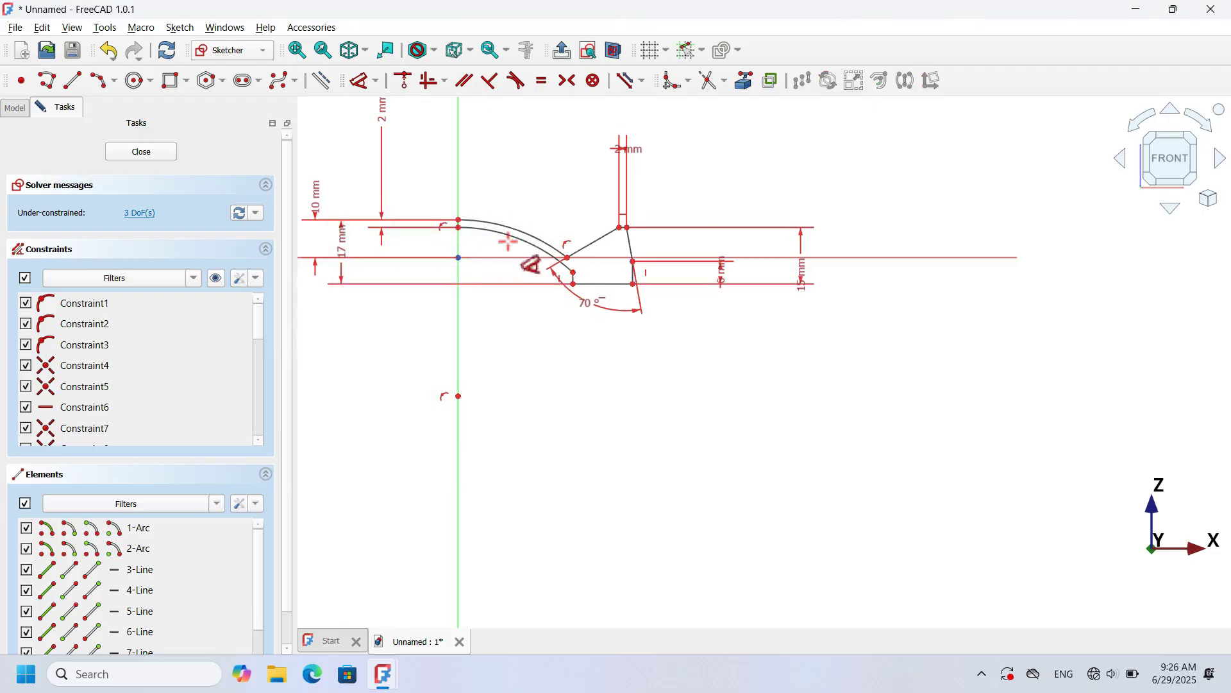
Dimension the horizontal distance from the upper arc's start point to the short top line's inner end as 40 mm.
scroll(508, 242, up, 4)
click(407, 196)
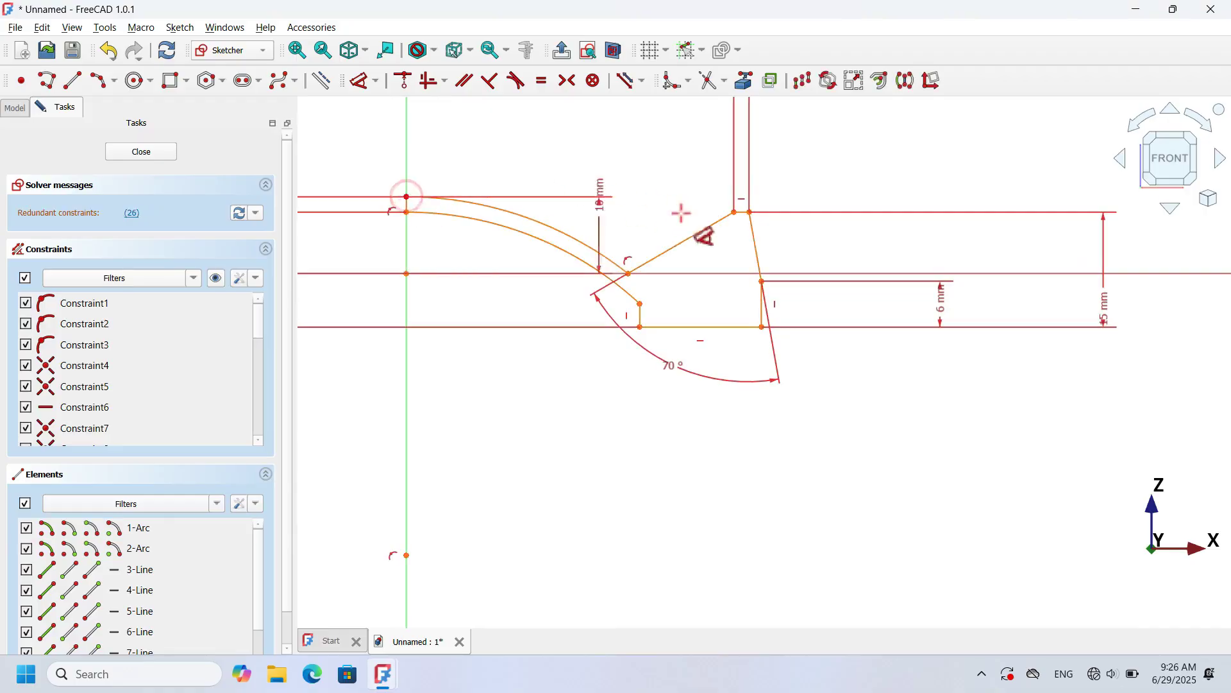
click(735, 213)
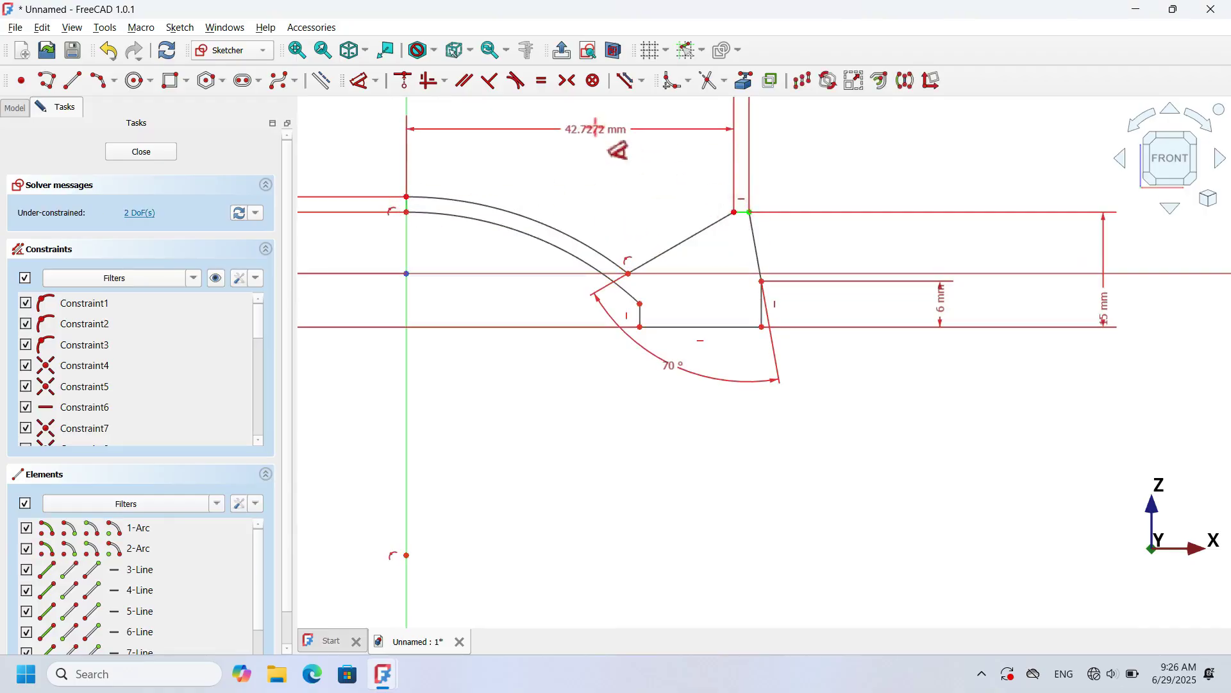
click(597, 129)
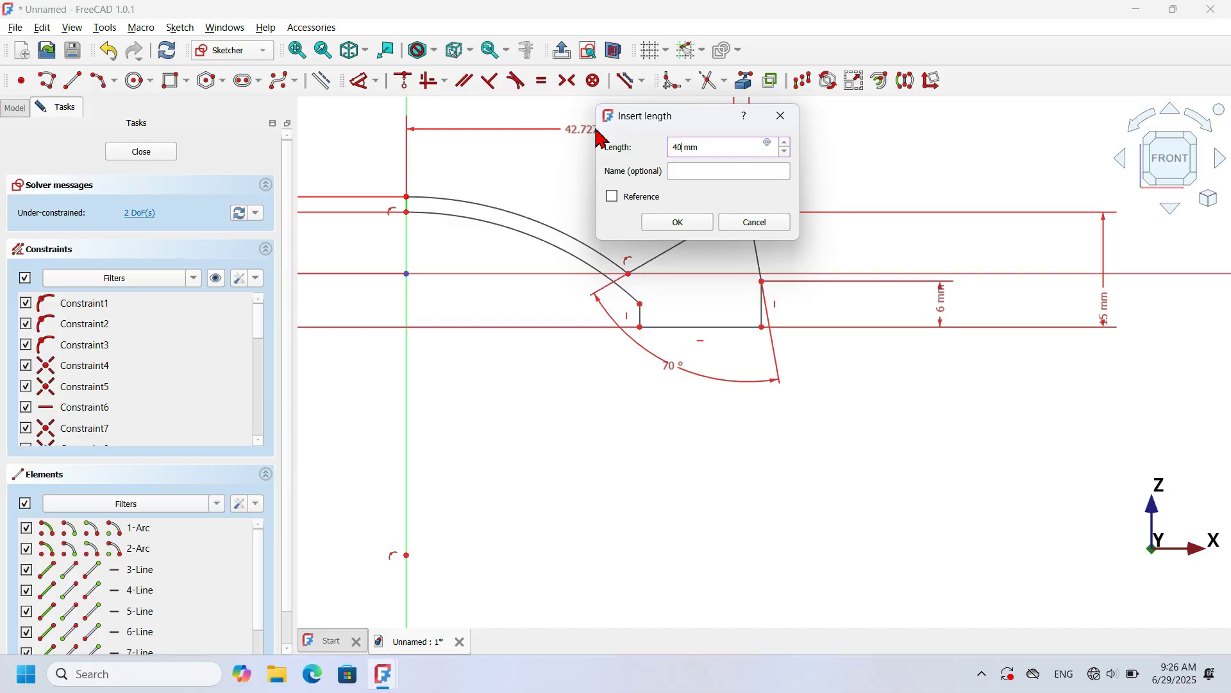
key(Return)
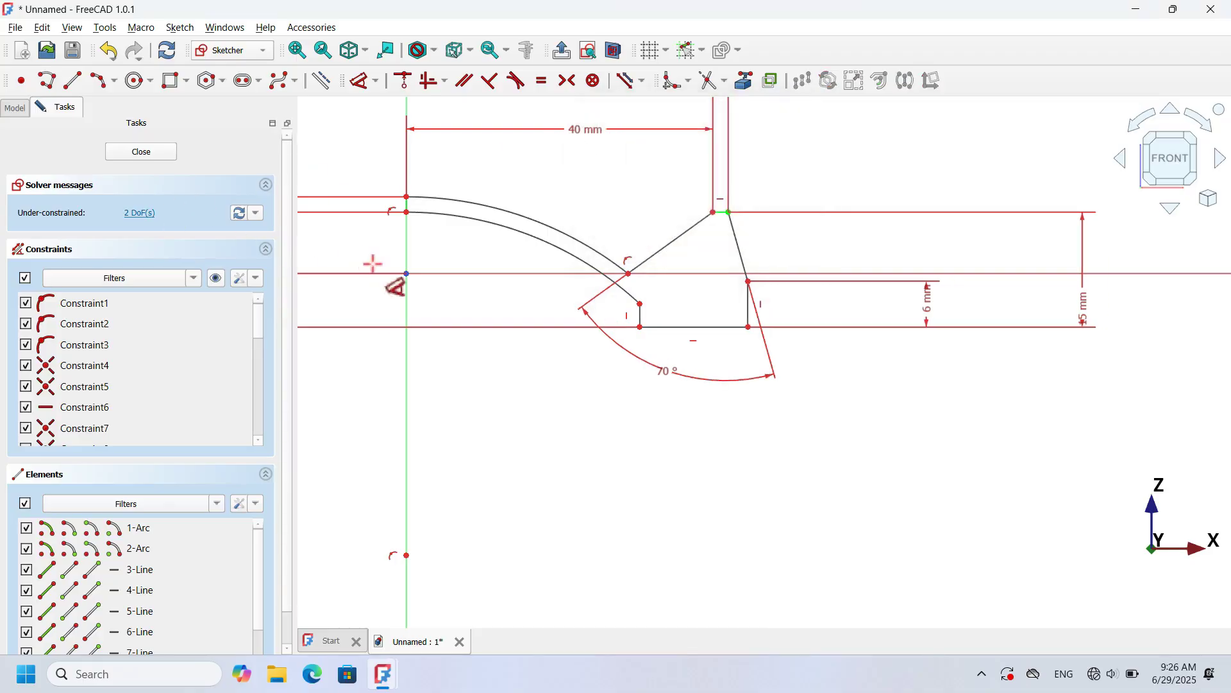
Dimension the horizontal distance from the vertical axis to the profile's outer bottom corner as 52 mm.
scroll(708, 288, down, 2)
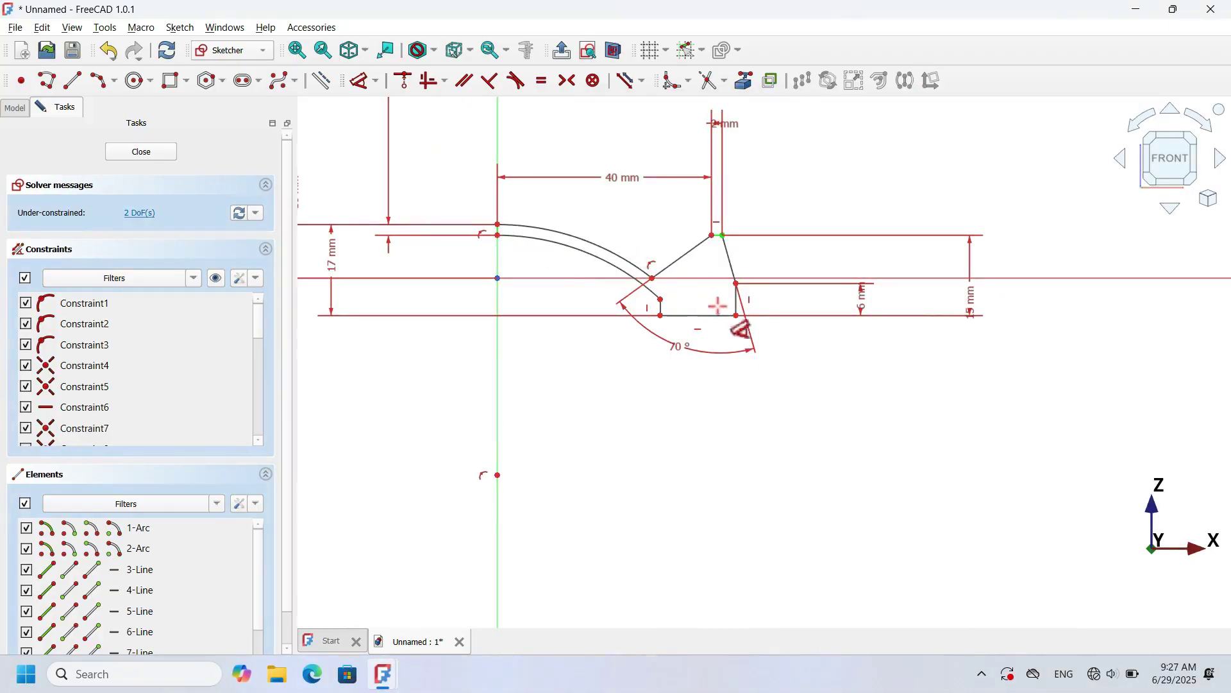
click(735, 314)
click(497, 398)
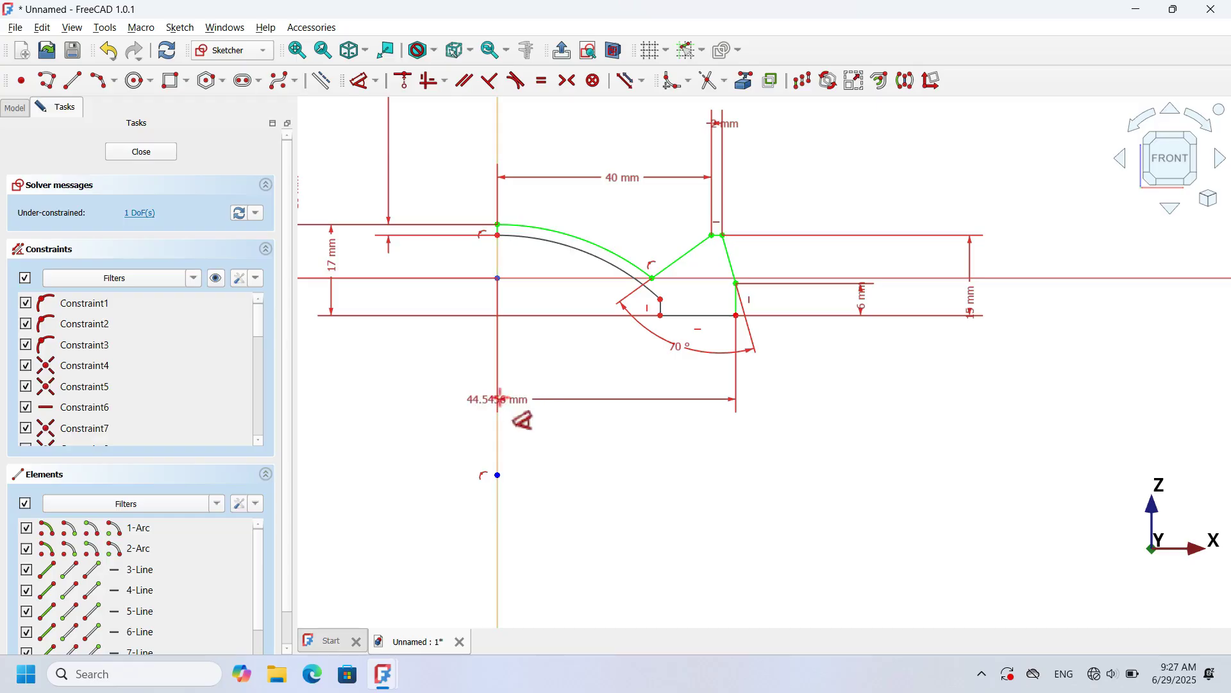
click(673, 475)
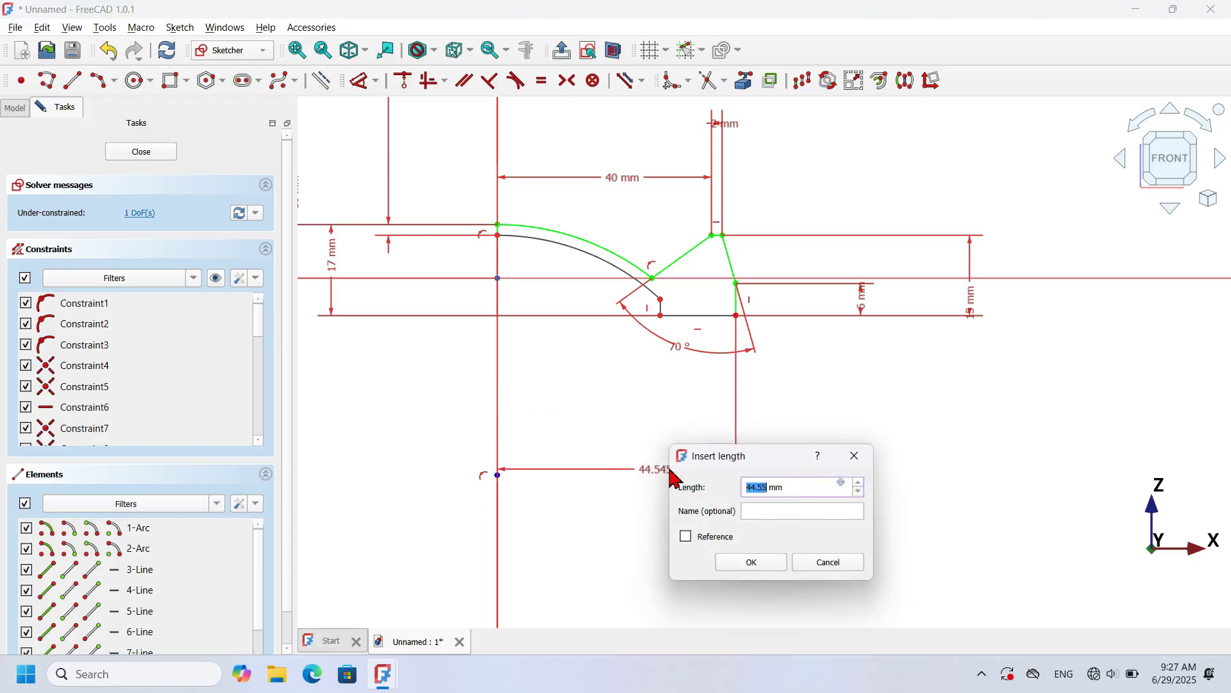
text(2)
key(Return)
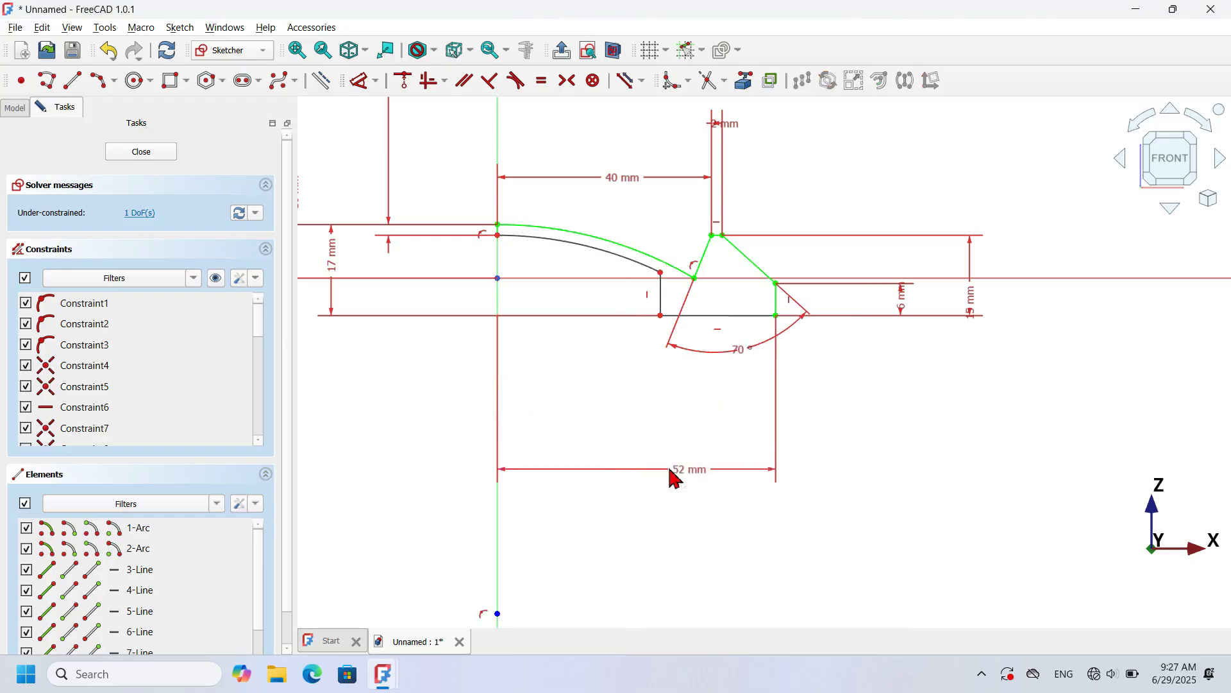
scroll(629, 287, up, 3)
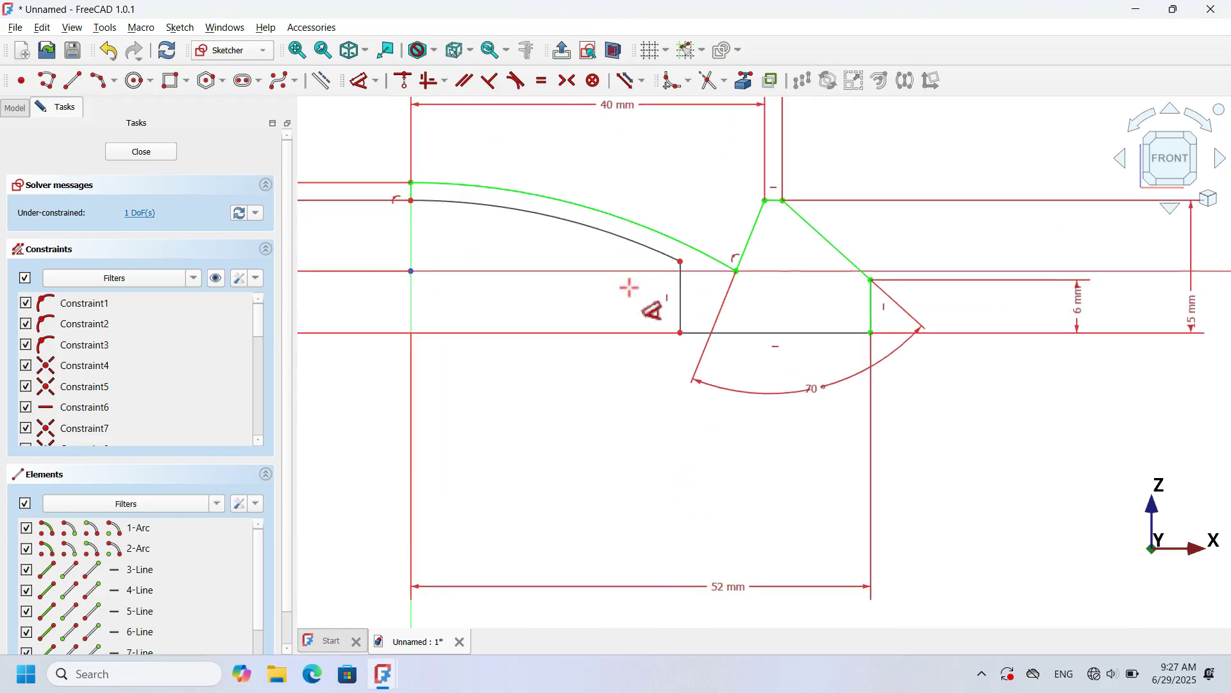
Constrain the upper arc's lower end and the lower arc's outer end to lie vertically in line.
click(446, 82)
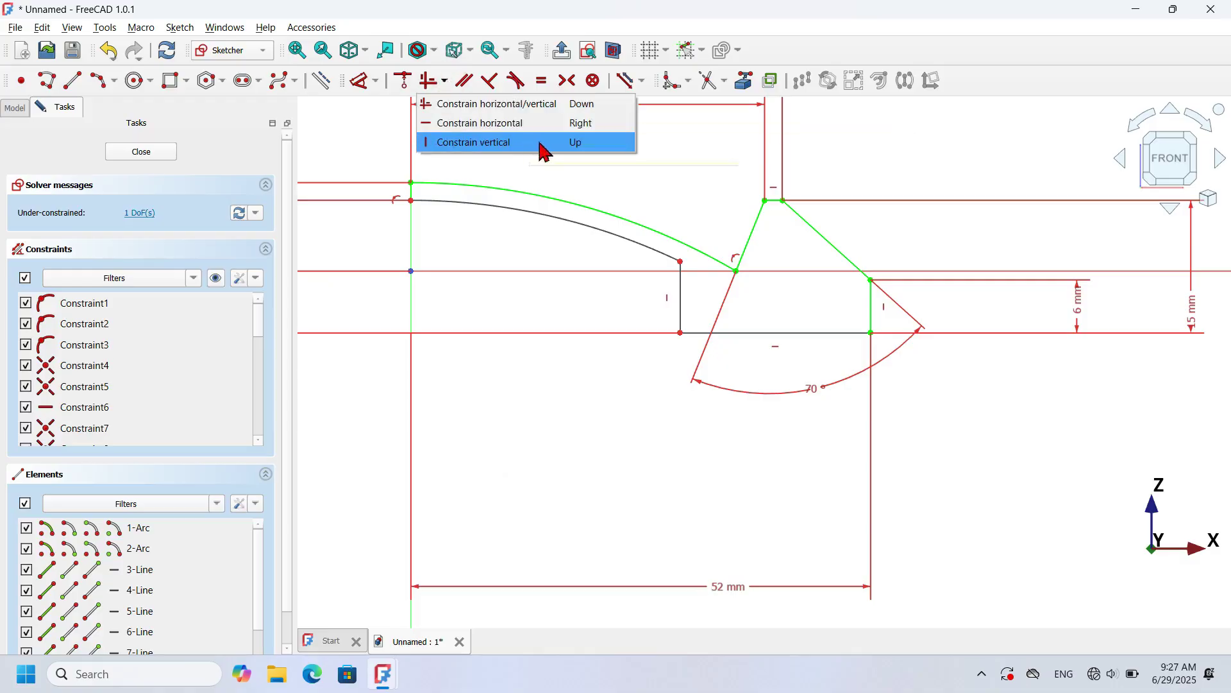
click(597, 146)
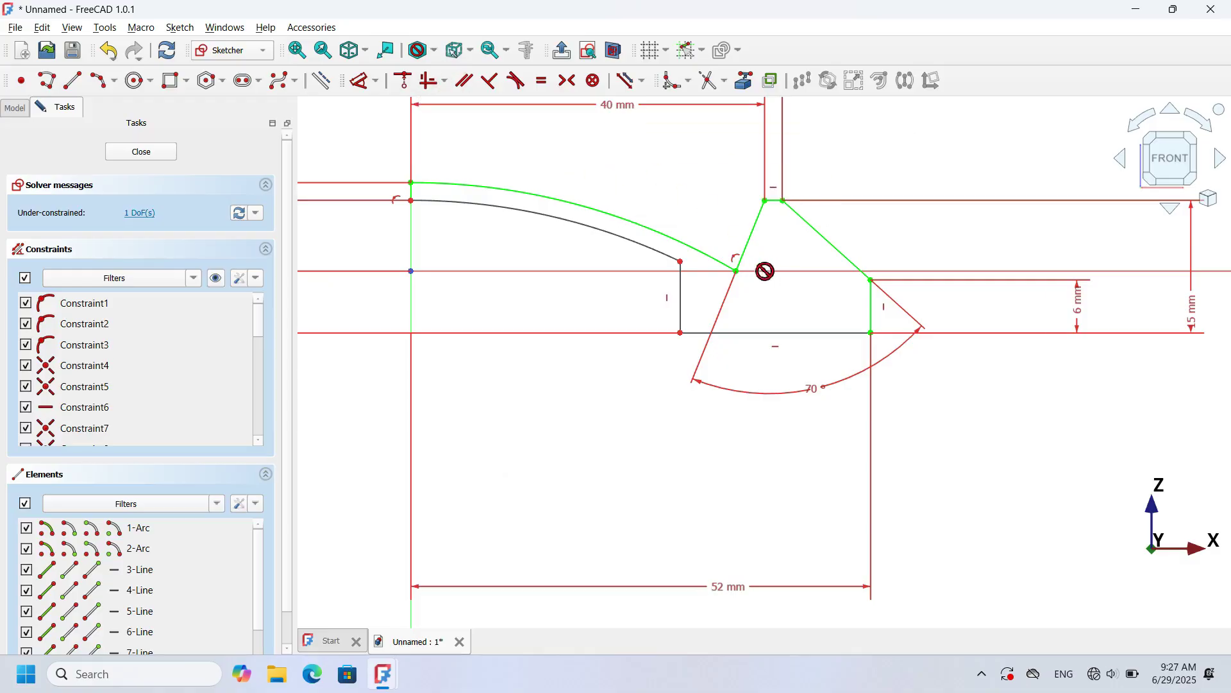
click(738, 270)
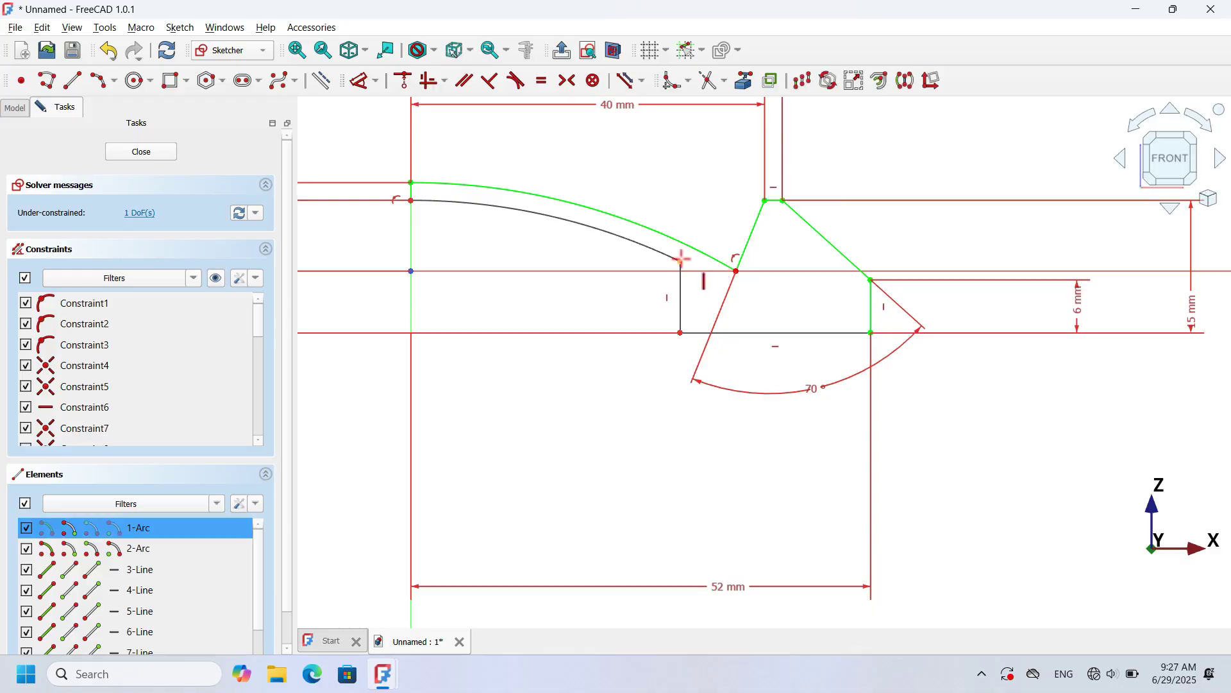
click(680, 259)
scroll(886, 347, down, 2)
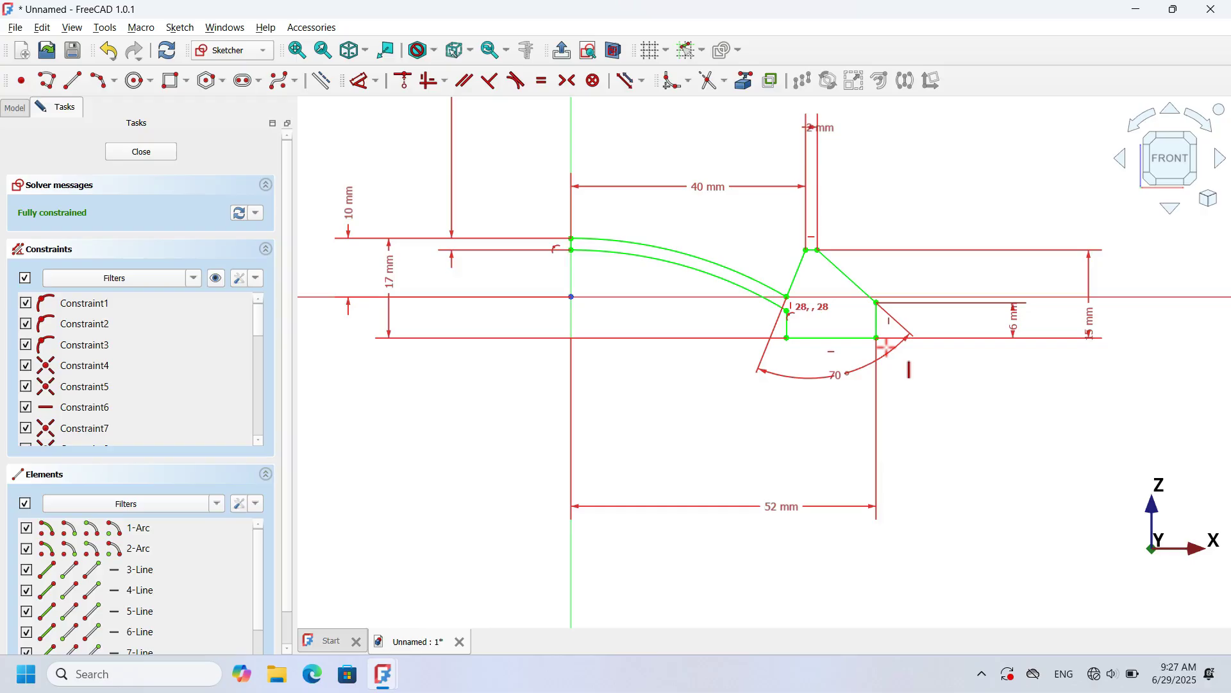
Finish the profile sketch and revolve it 360° around the vertical sketch axis.
click(141, 154)
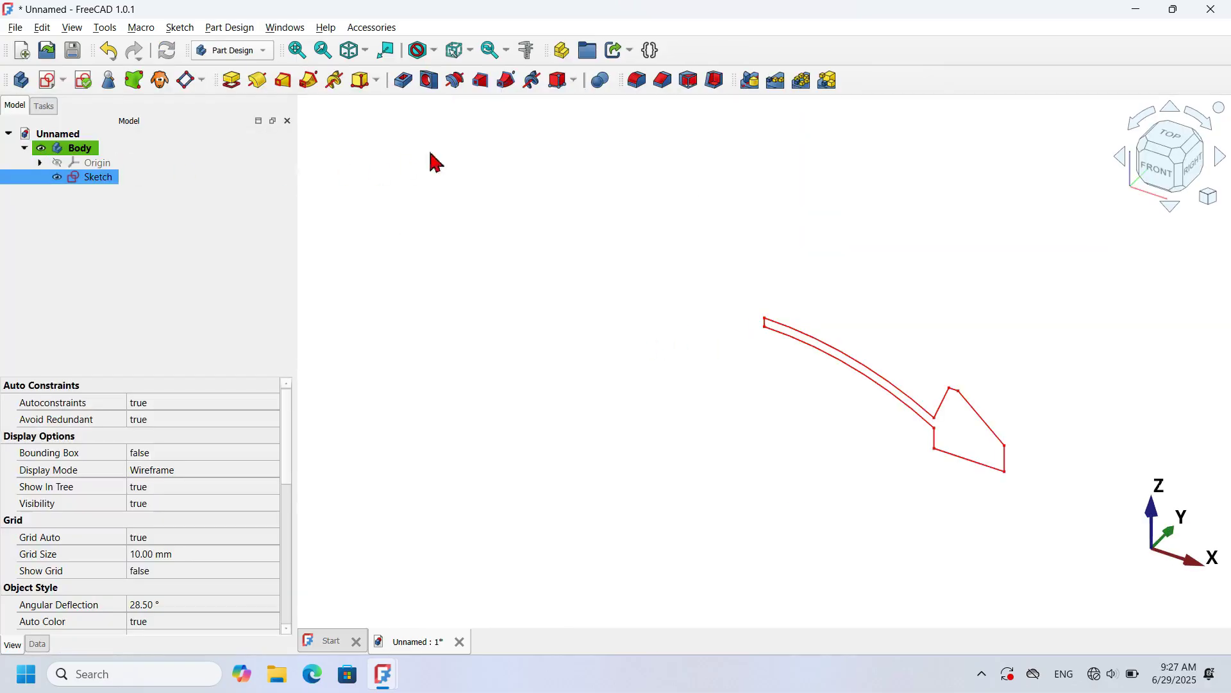
click(258, 83)
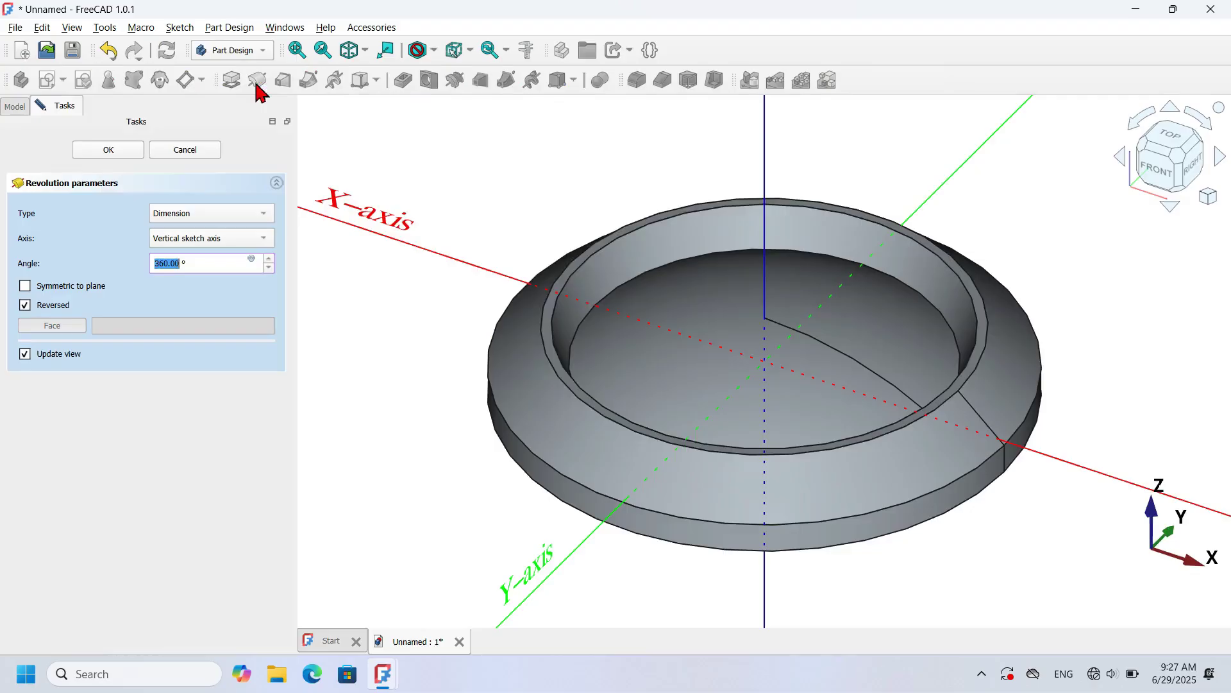
click(127, 152)
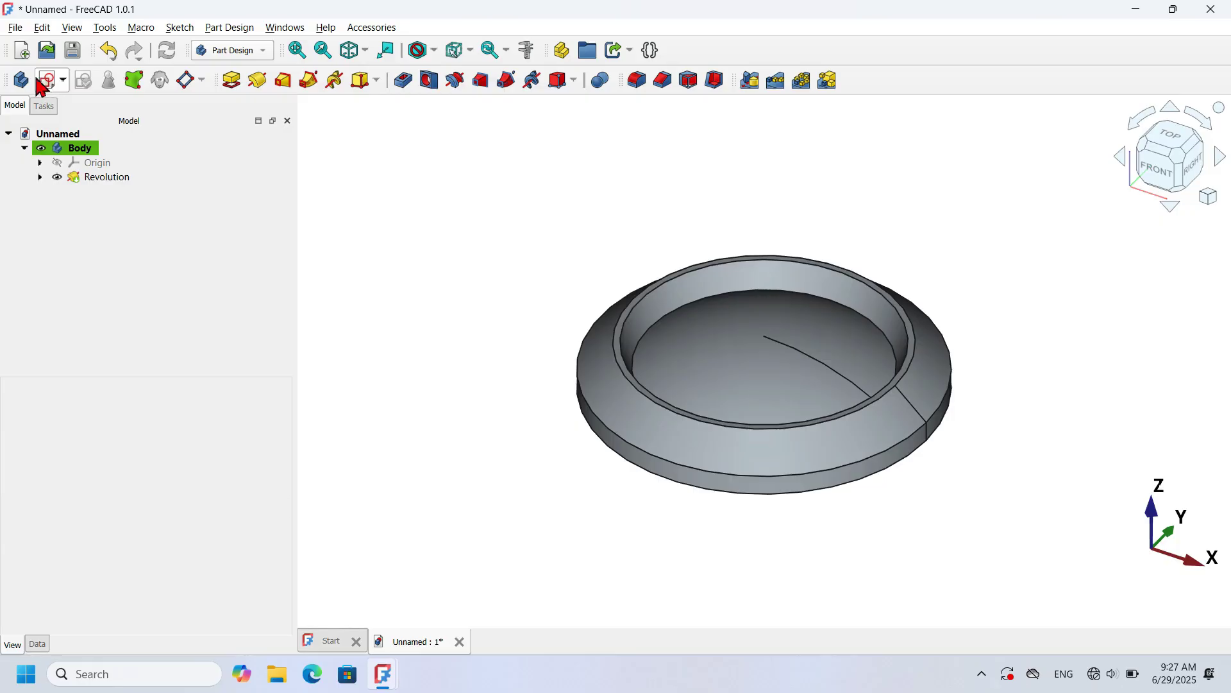
Create a new sketch on the XY-plane and show the body sectioned at the sketch plane.
click(40, 83)
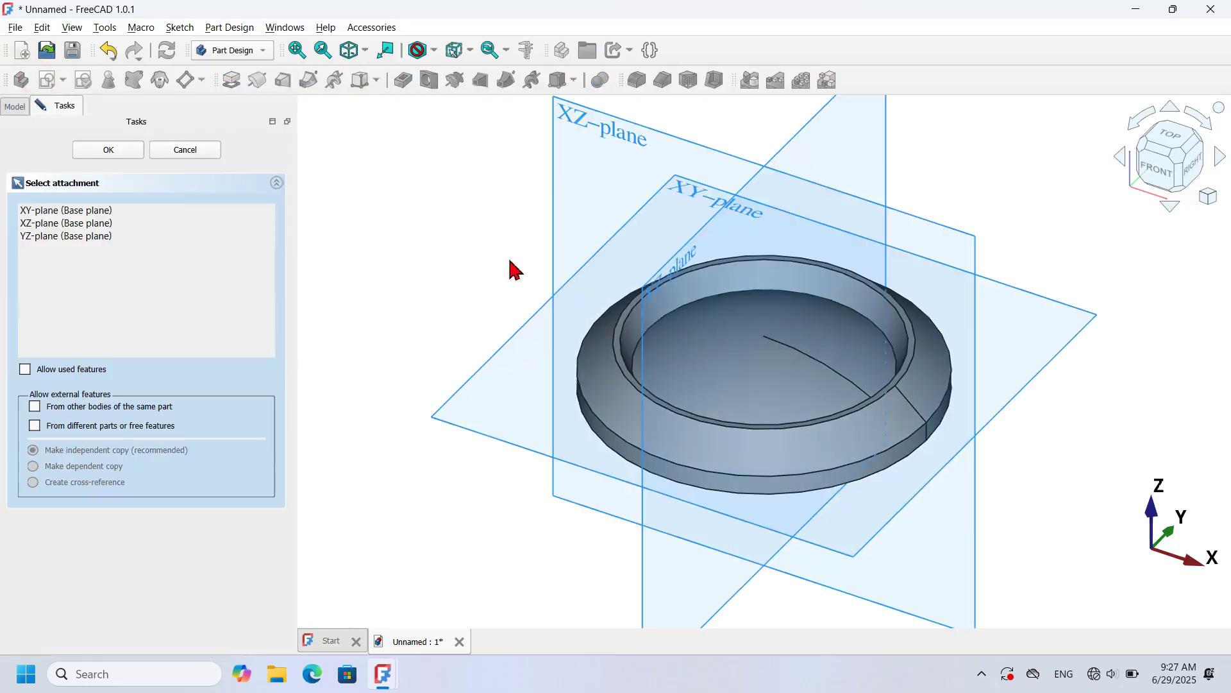
click(693, 204)
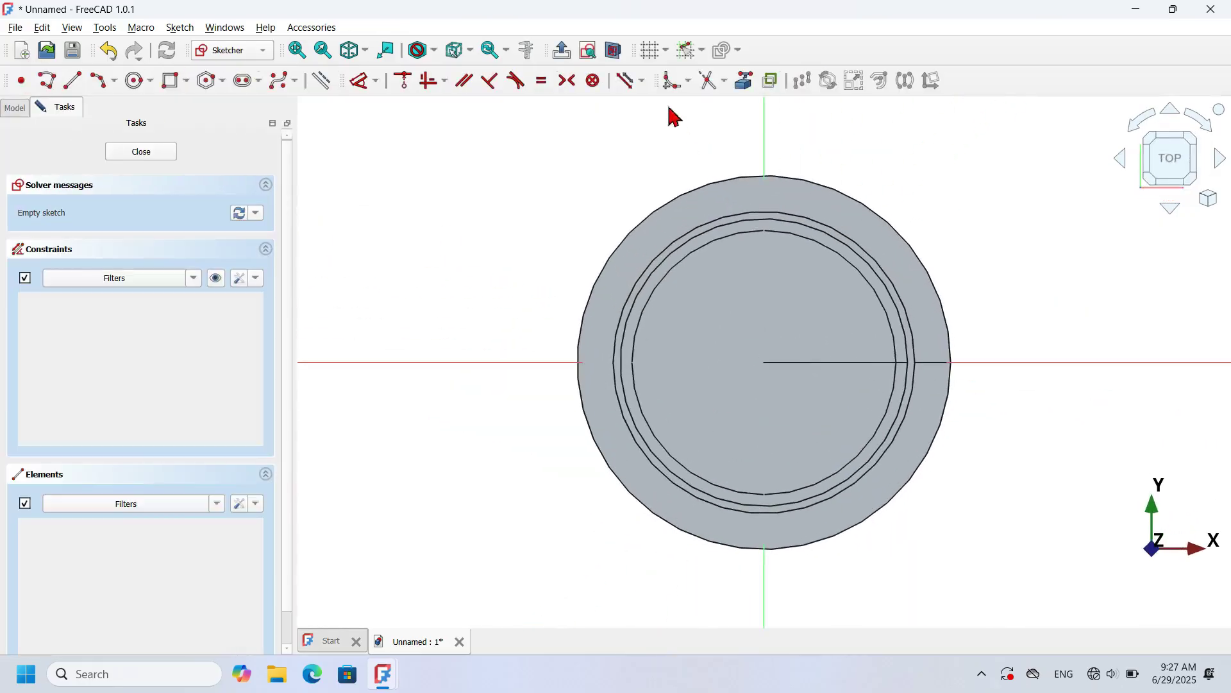
click(613, 56)
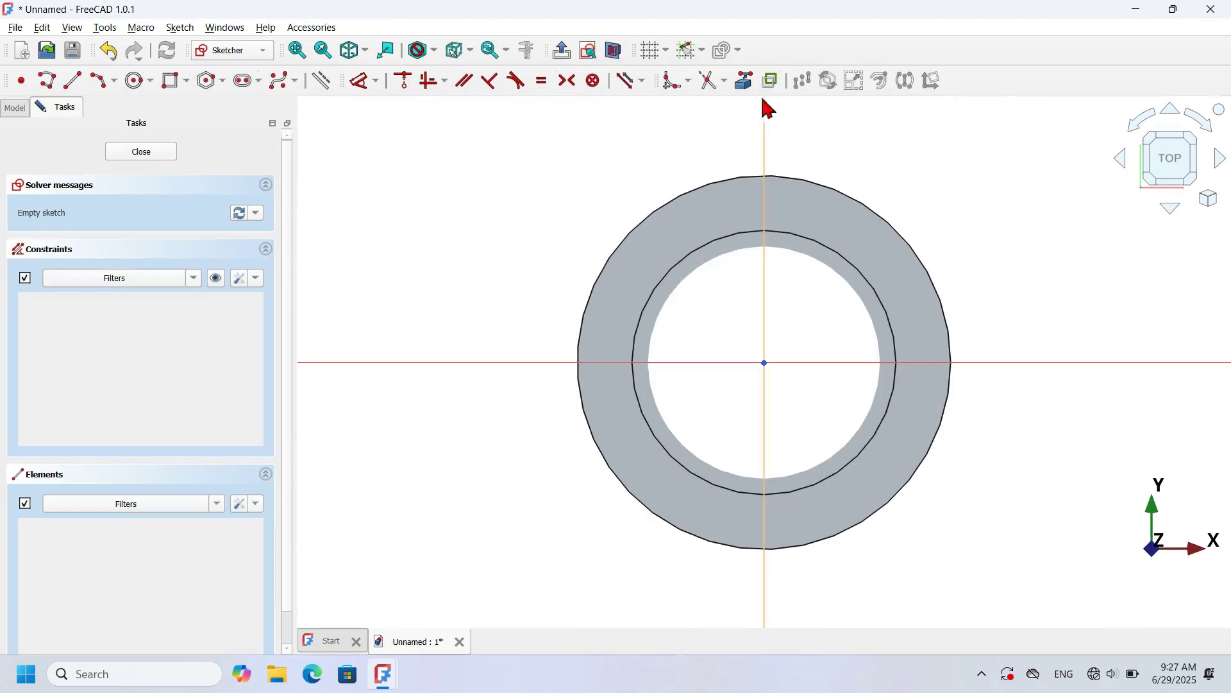
Bring the revolved body's outermost circular edge into the sketch as external geometry.
click(744, 81)
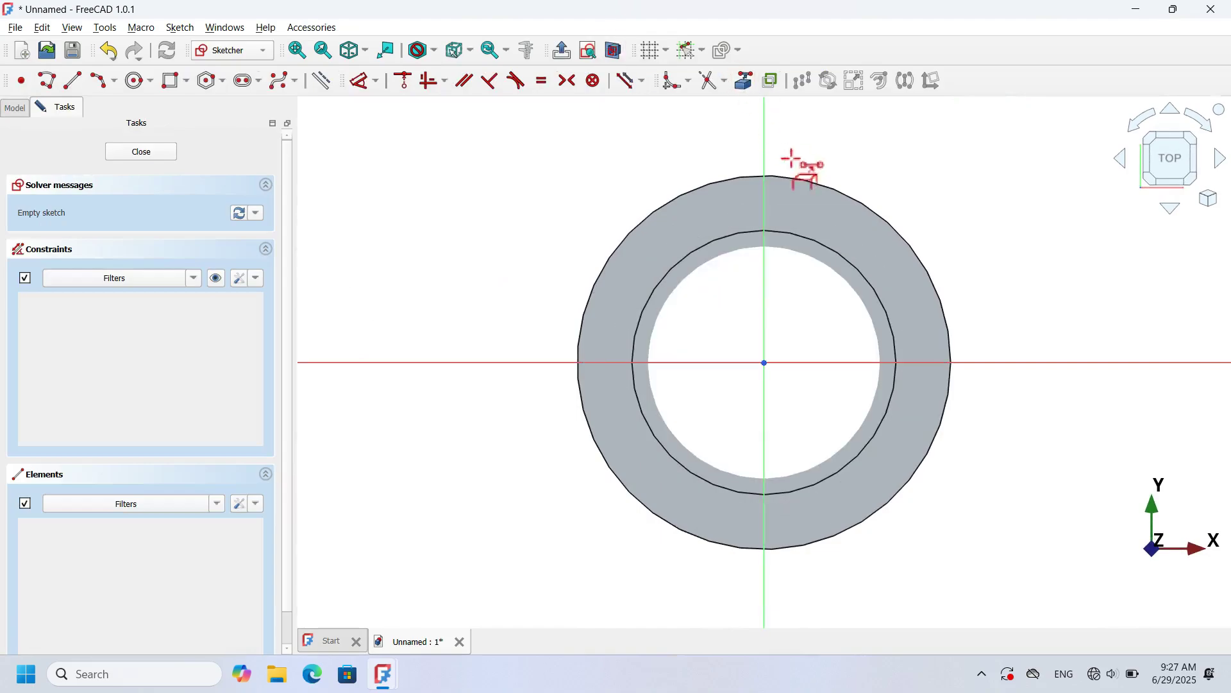
click(828, 186)
scroll(462, 316, down, 2)
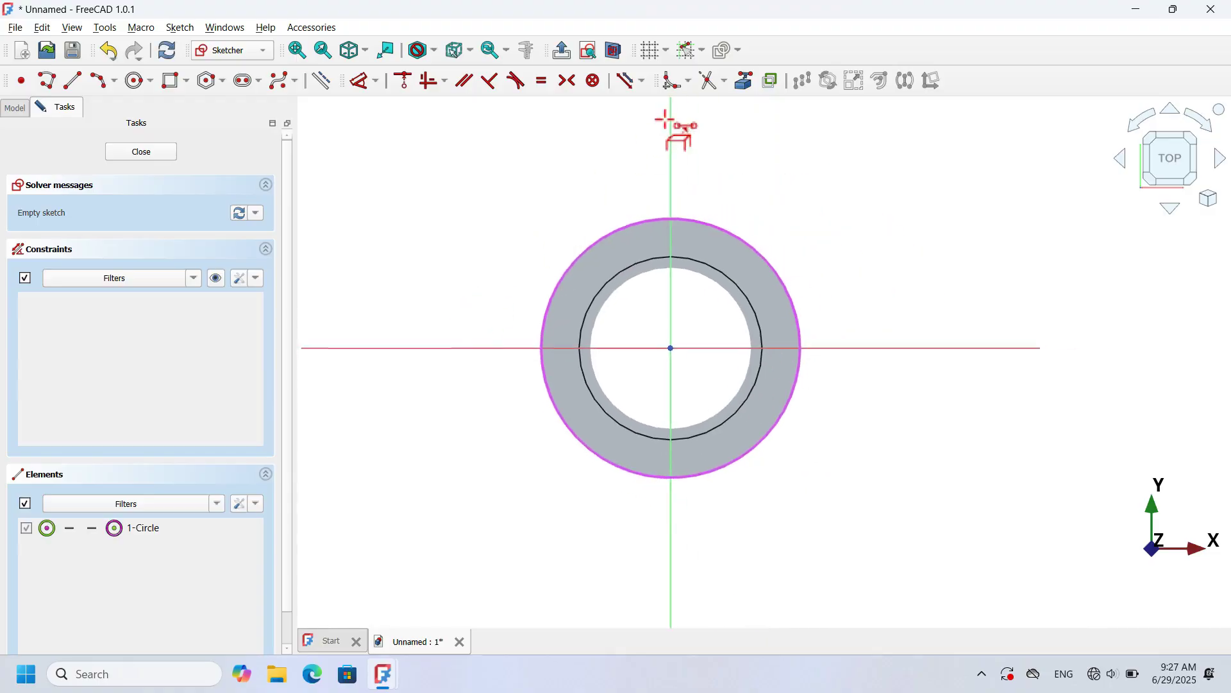
Draw a circle about 11 mm in diameter centred on the vertical axis above the ring.
scroll(668, 124, up, 3)
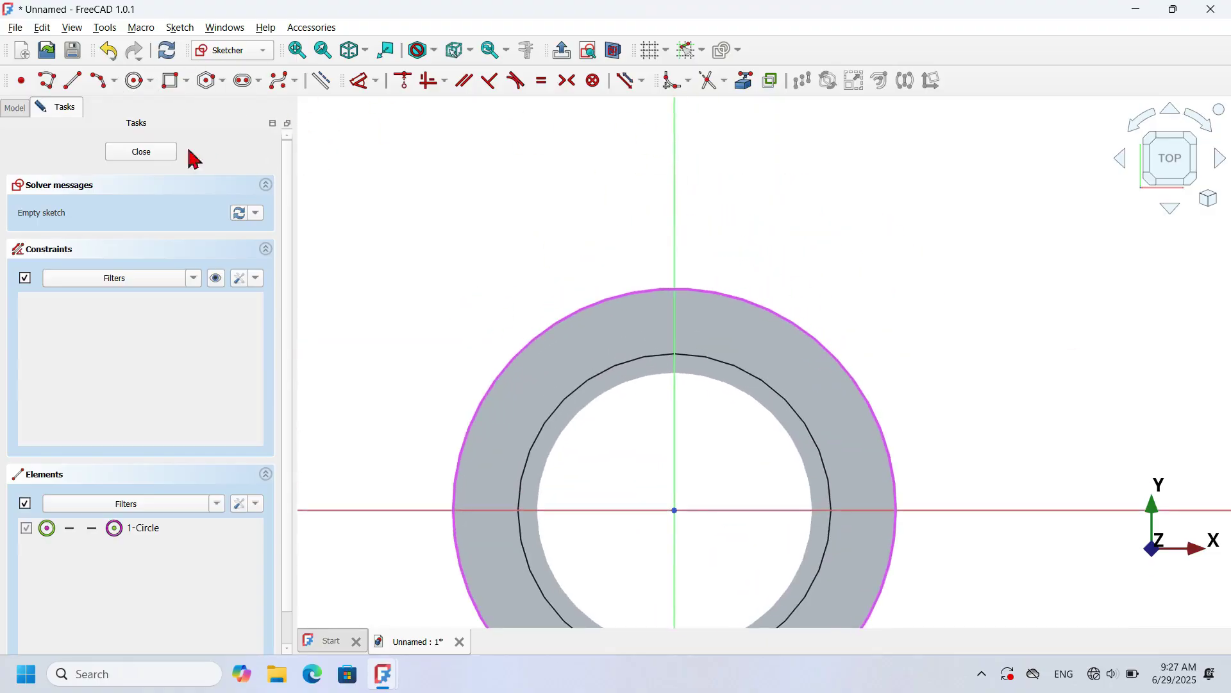
click(134, 80)
scroll(600, 122, up, 2)
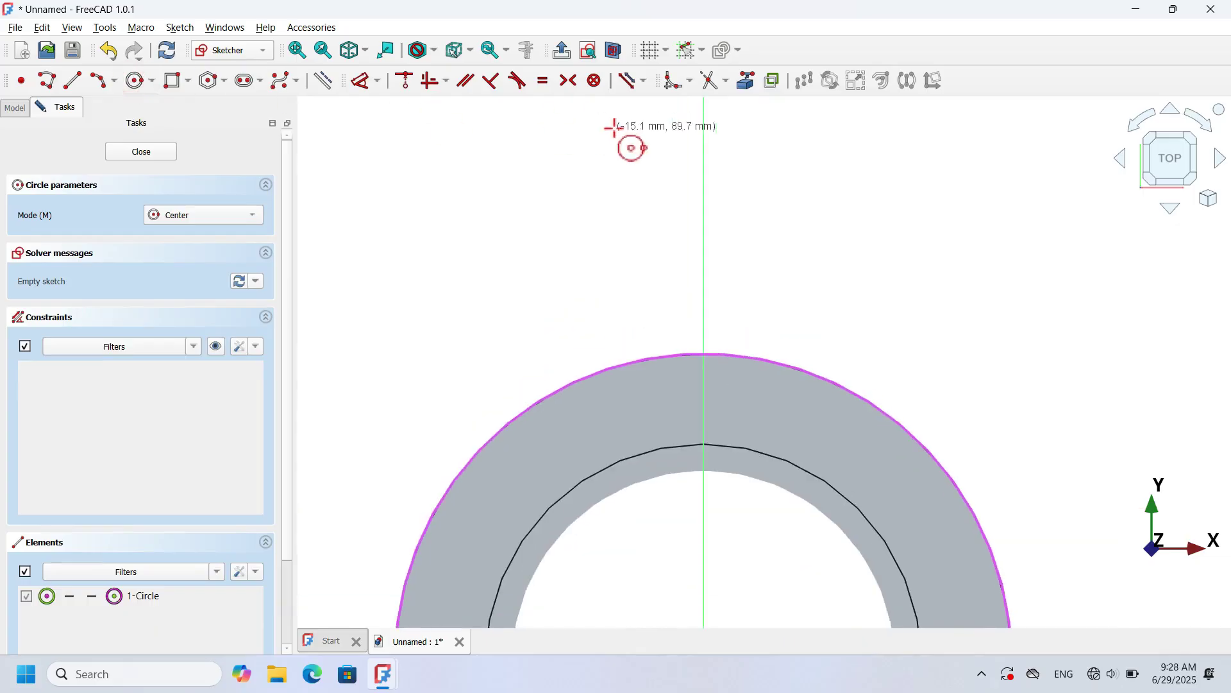
click(704, 188)
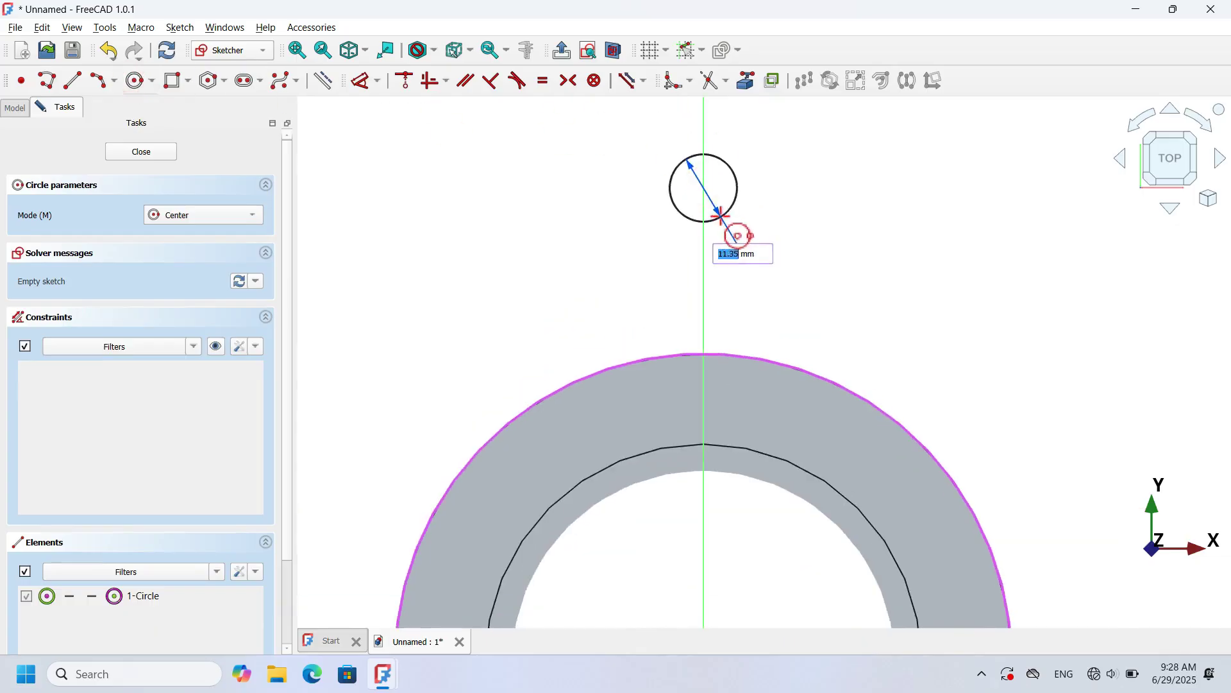
click(723, 216)
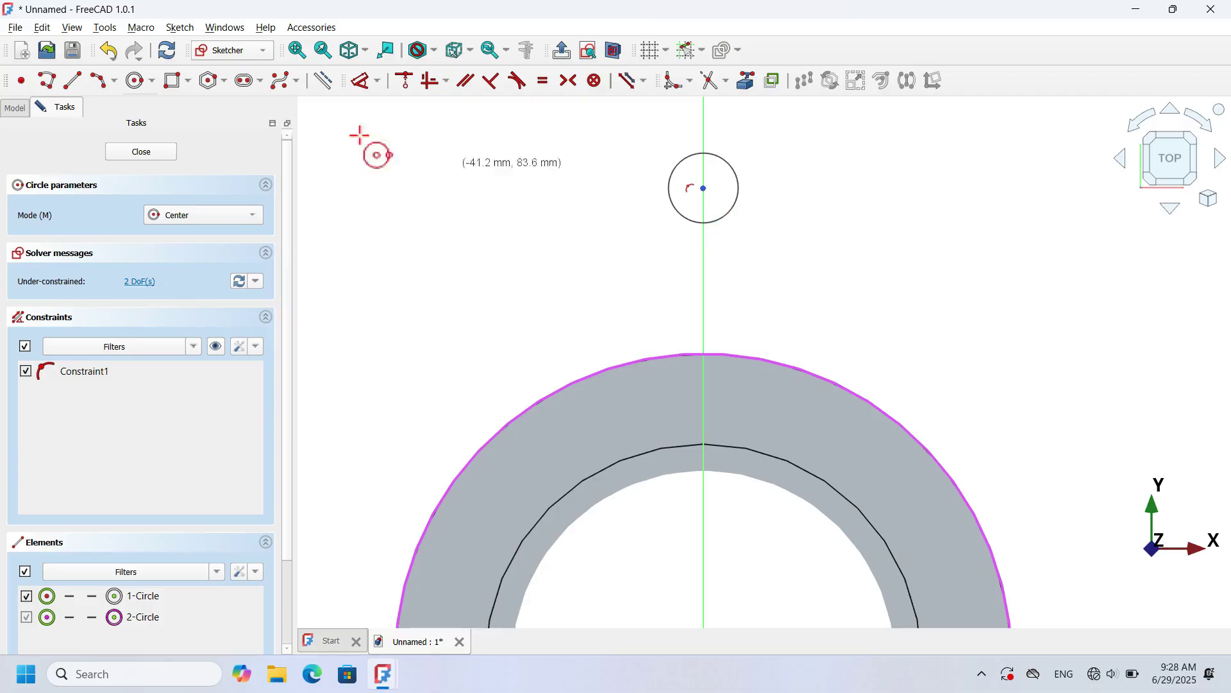
Draw two three-point arcs from the left and right sides of the small circle down to the ring's outer edge, curving inward.
click(103, 82)
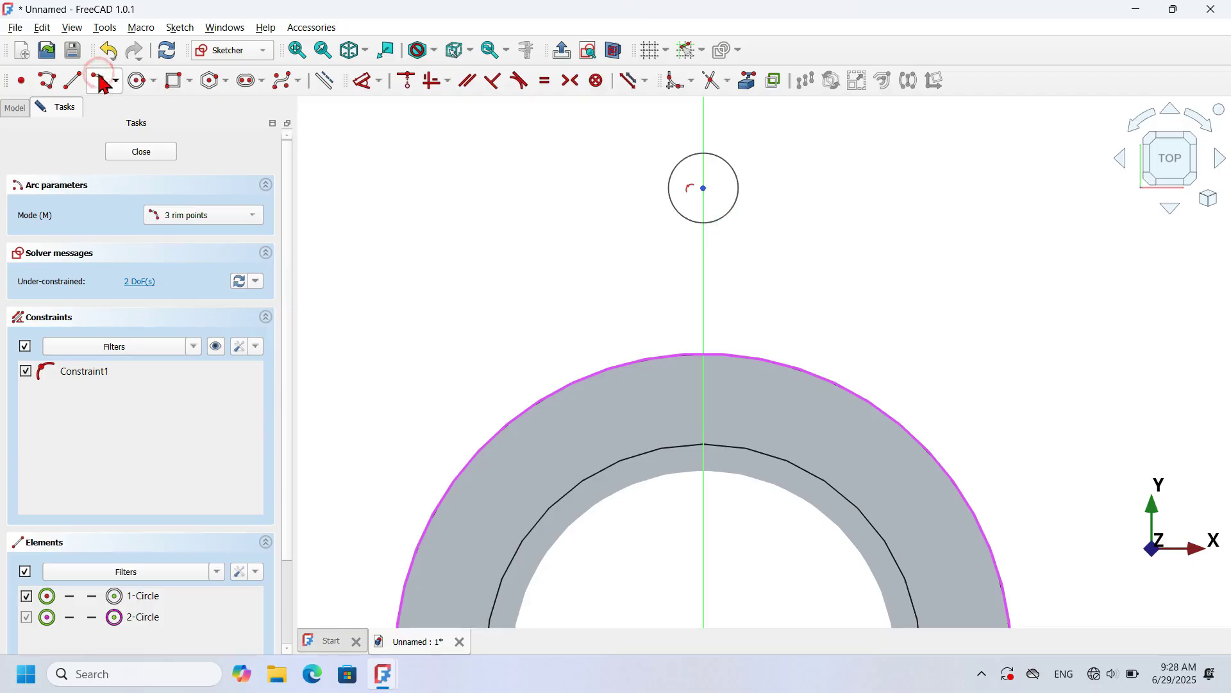
click(669, 185)
click(535, 405)
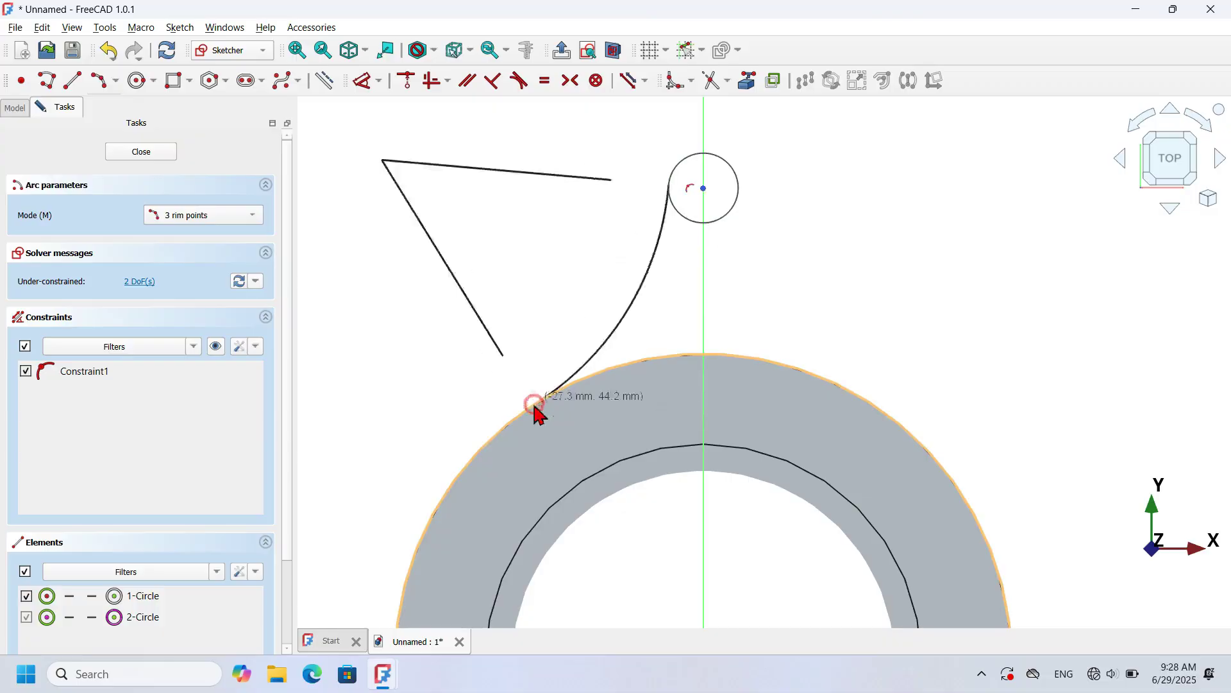
click(638, 298)
click(739, 189)
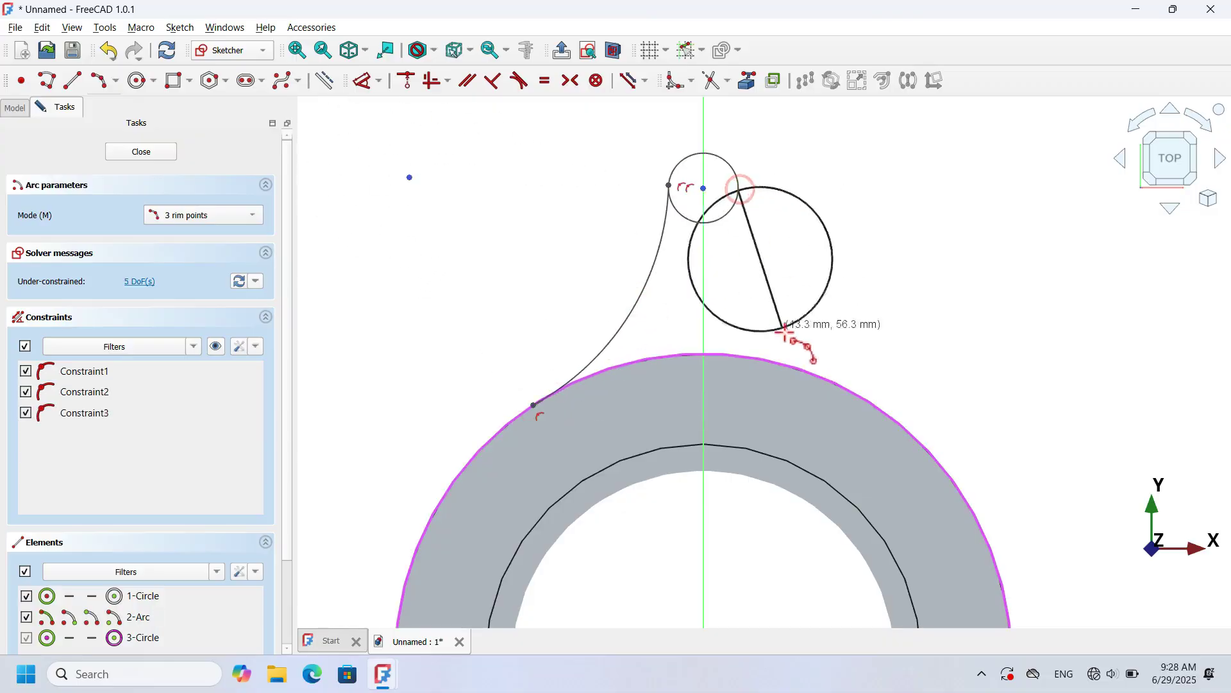
click(828, 378)
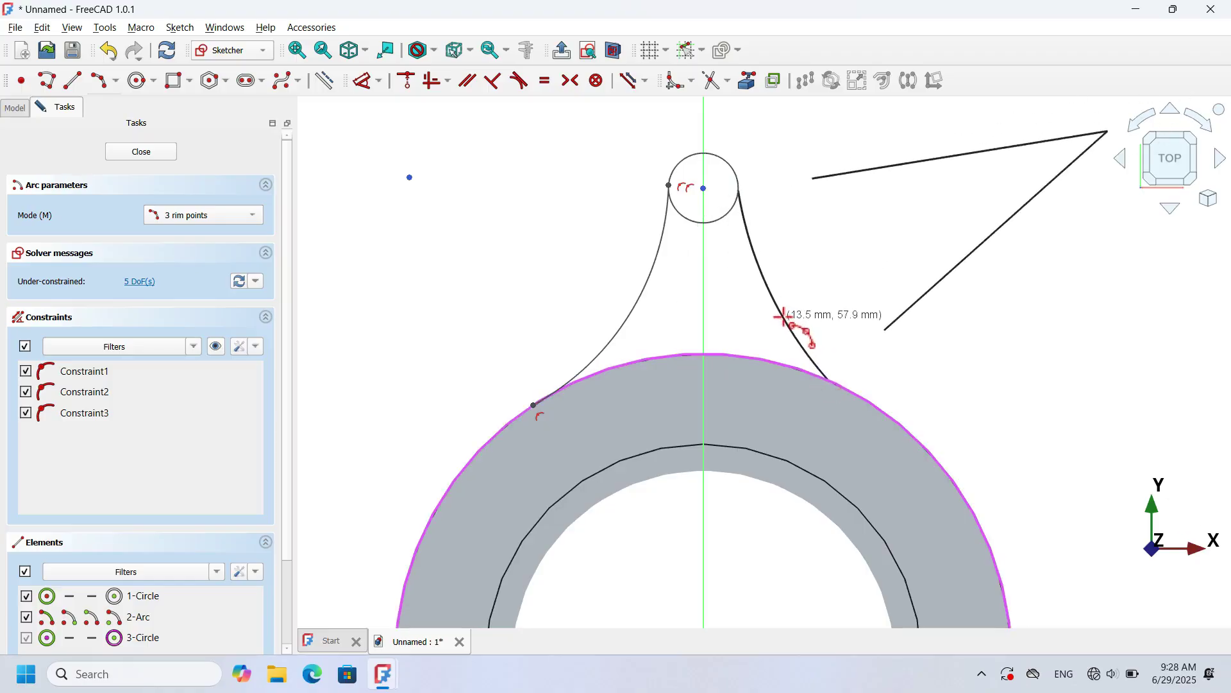
click(793, 323)
Draw a three-point arc along the ring's outer edge joining the lower ends of the two side arcs.
scroll(825, 363, down, 2)
scroll(824, 372, up, 3)
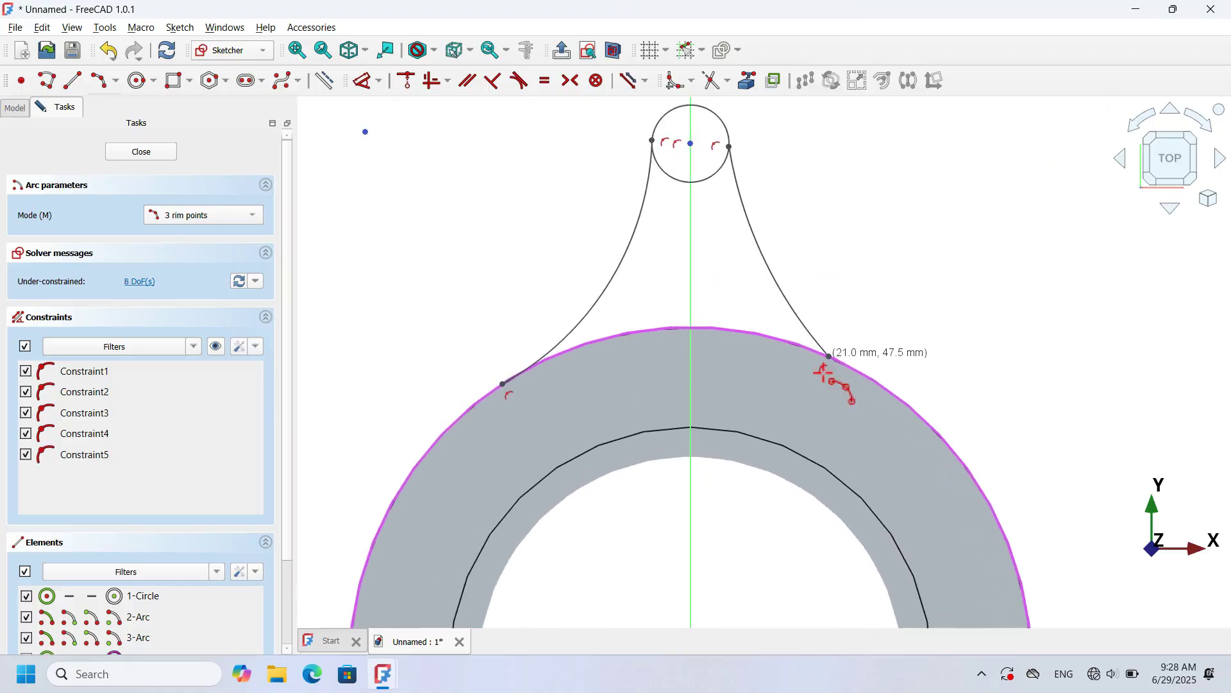
click(503, 383)
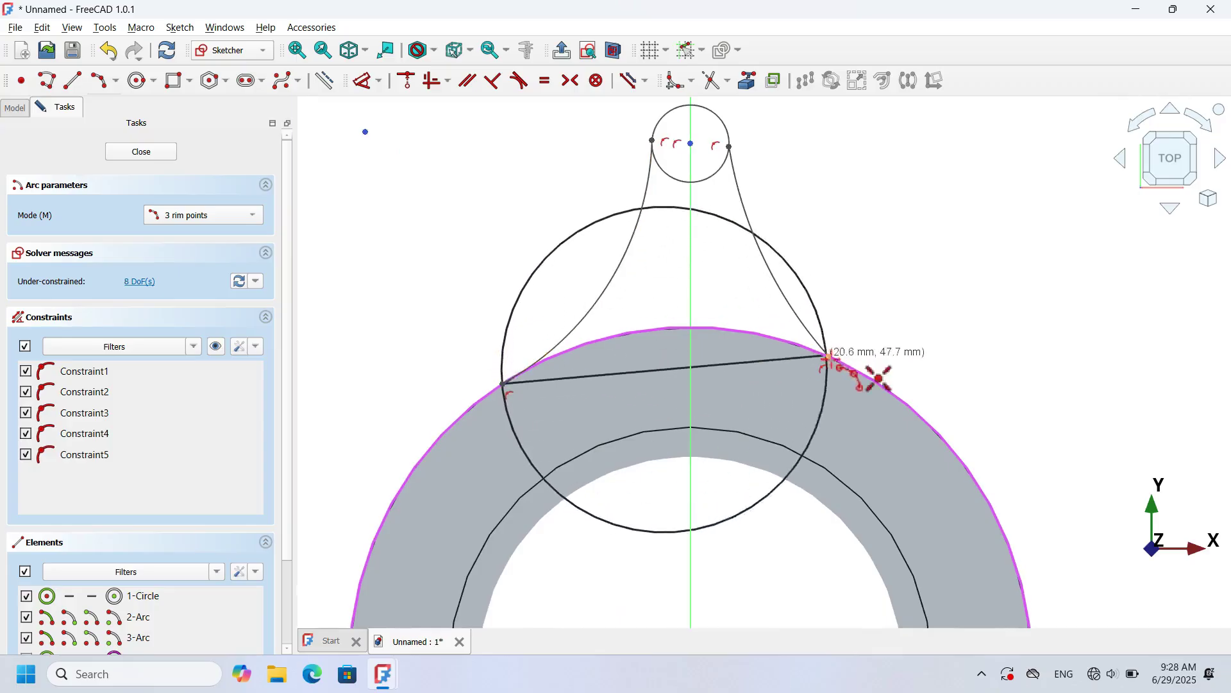
click(829, 355)
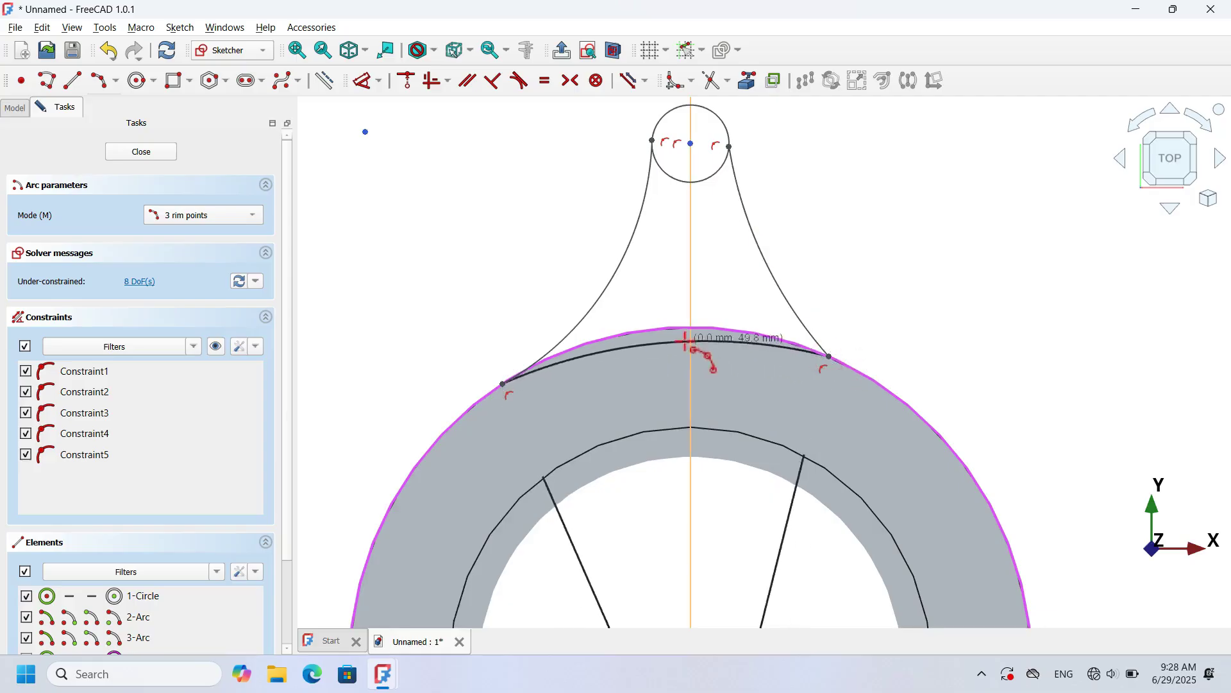
click(713, 327)
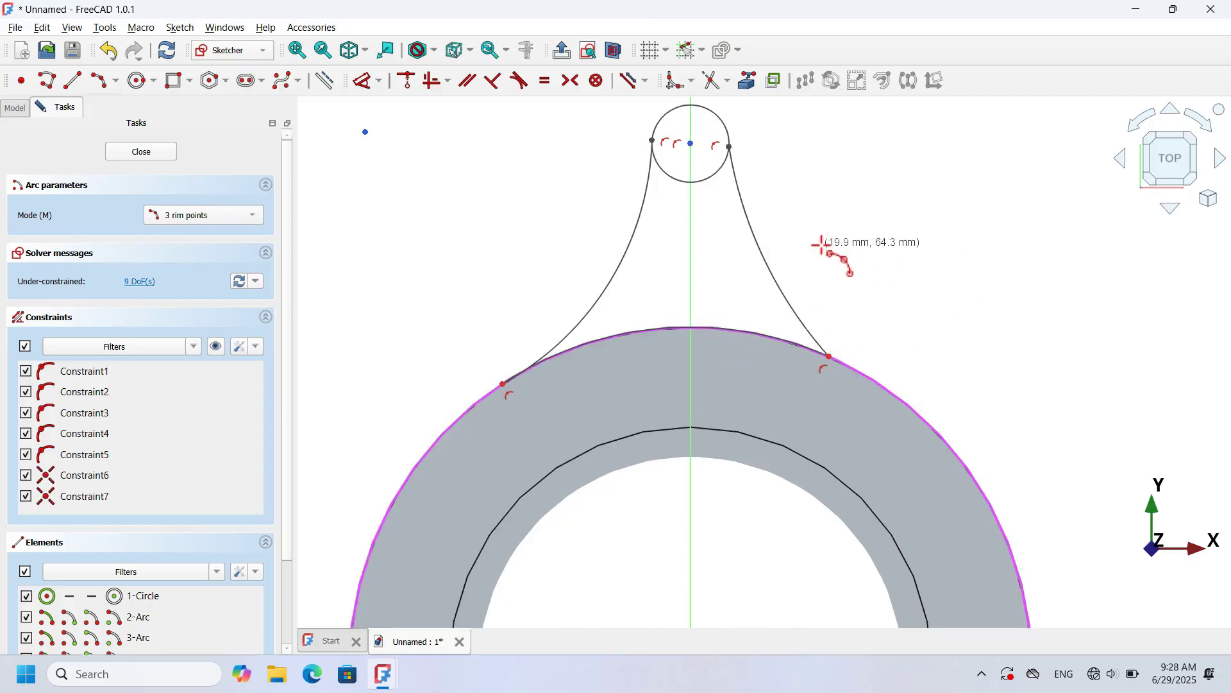
Trim away the lower part of the small circle between the two side arcs.
scroll(822, 244, down, 2)
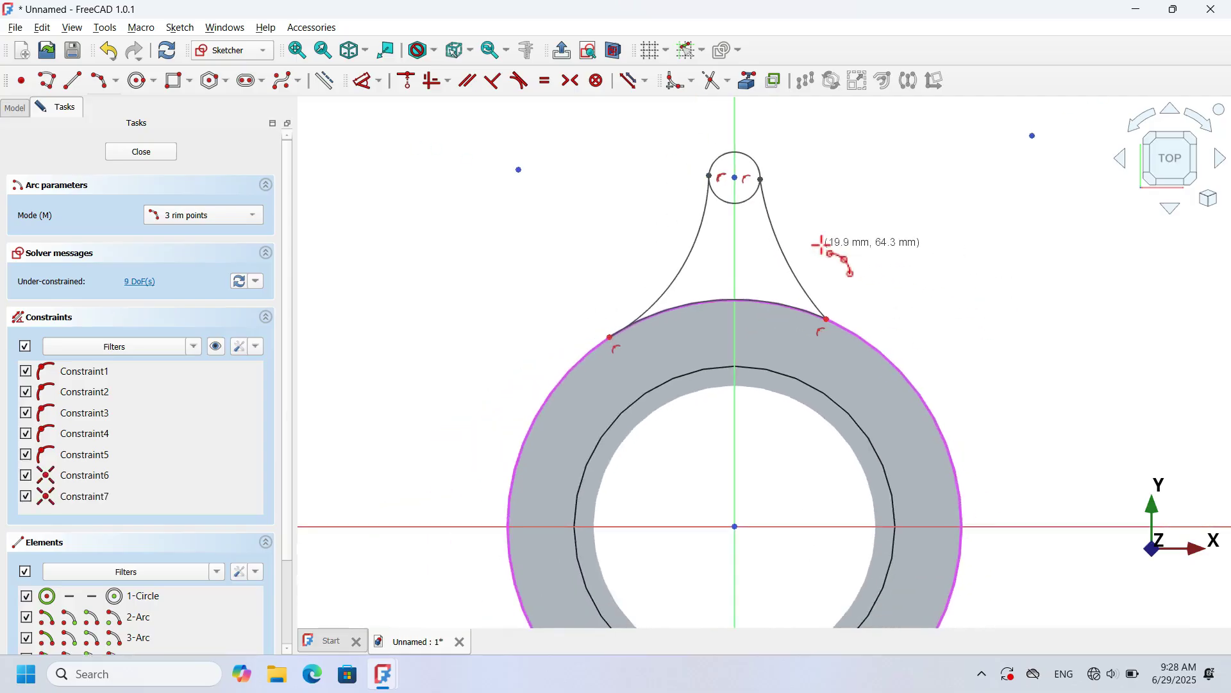
click(711, 81)
scroll(779, 146, up, 2)
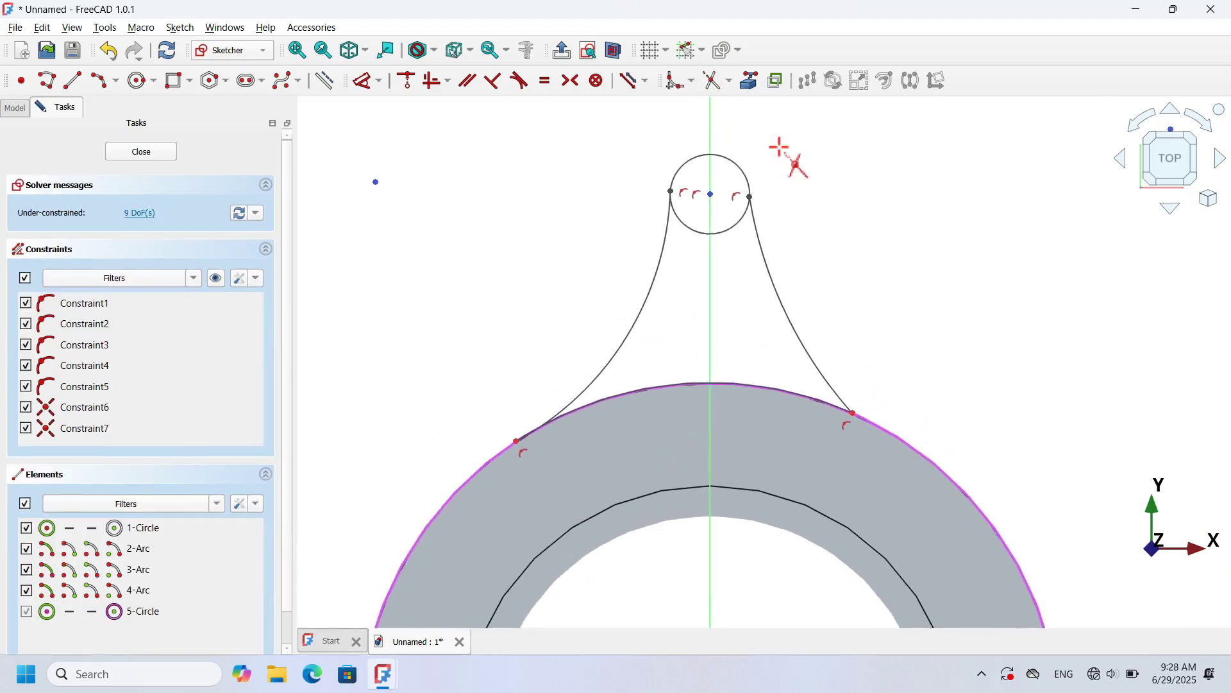
click(738, 221)
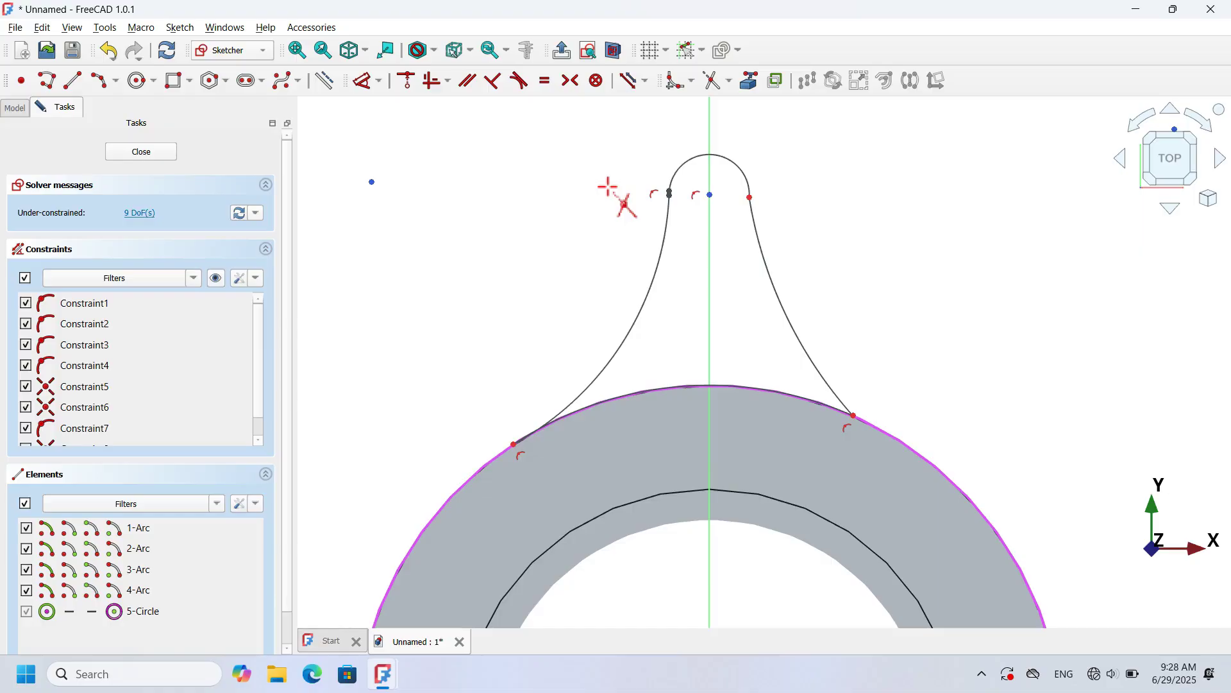
right_click(649, 198)
Pull apart the tip arc's and left side arc's adjacent ends and delete their two point-on-object constraints.
scroll(699, 214, up, 5)
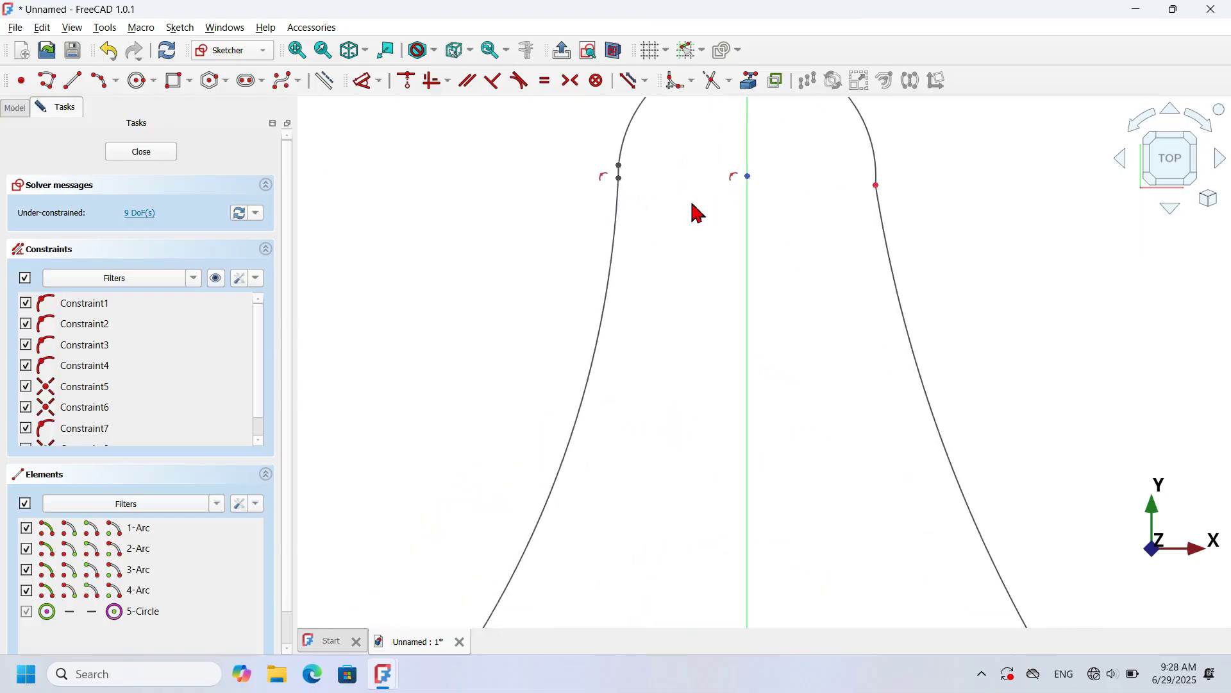
scroll(626, 182, up, 3)
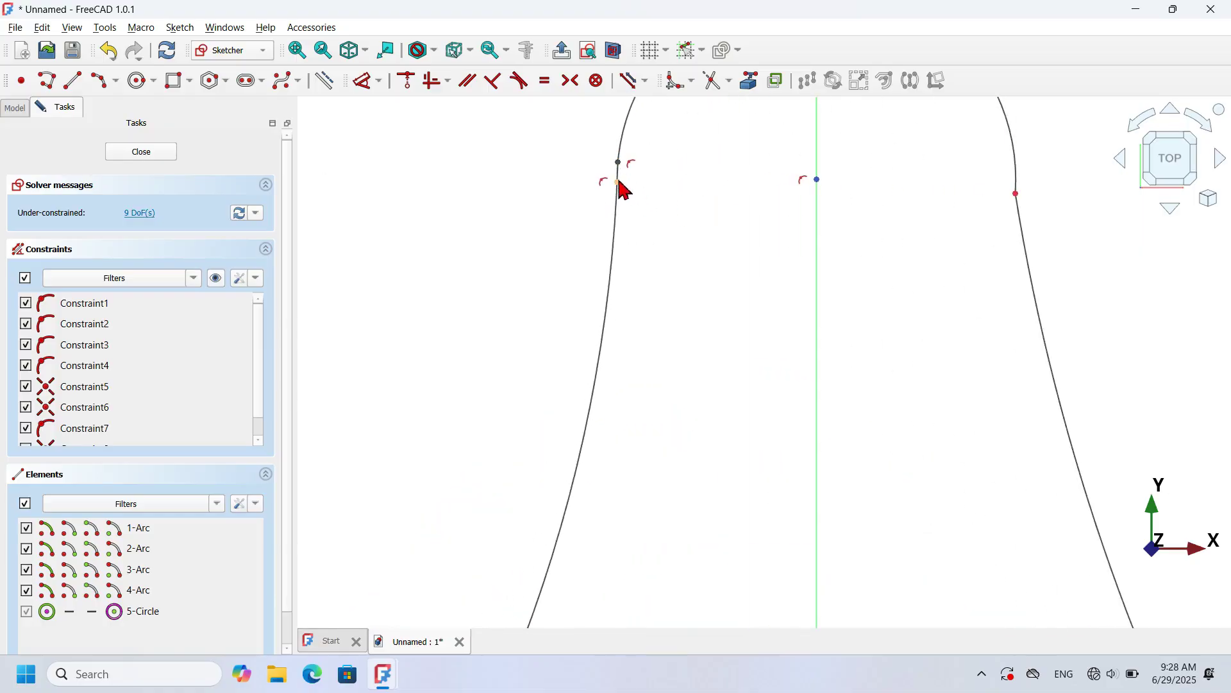
drag(621, 206, 648, 134)
click(718, 247)
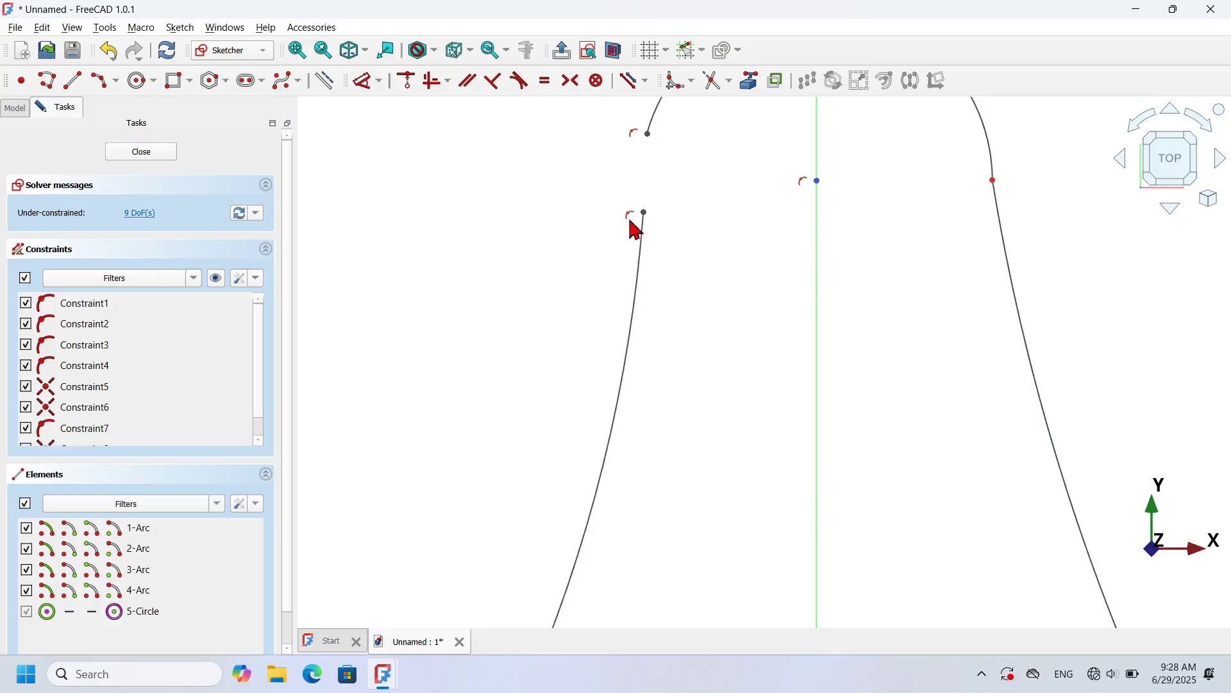
click(633, 132)
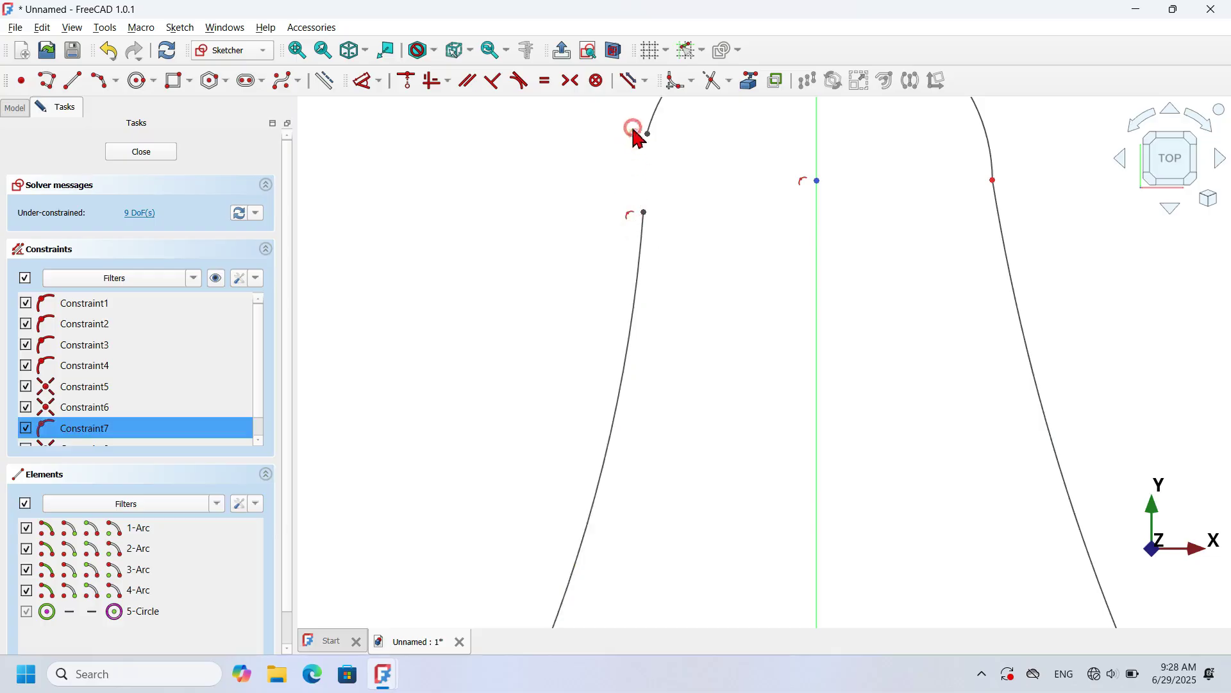
key(Delete)
click(632, 217)
key(Delete)
Make the tip arc's left end coincident with the left side arc's upper end.
scroll(670, 272, down, 2)
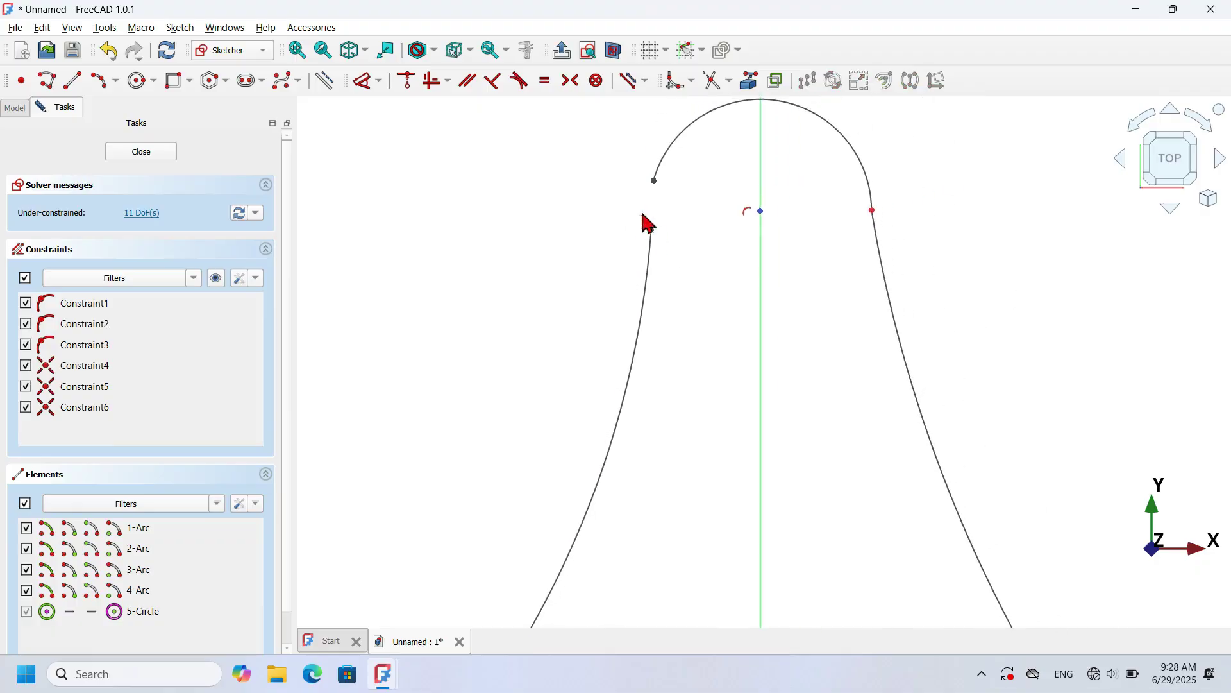
drag(622, 160, 674, 252)
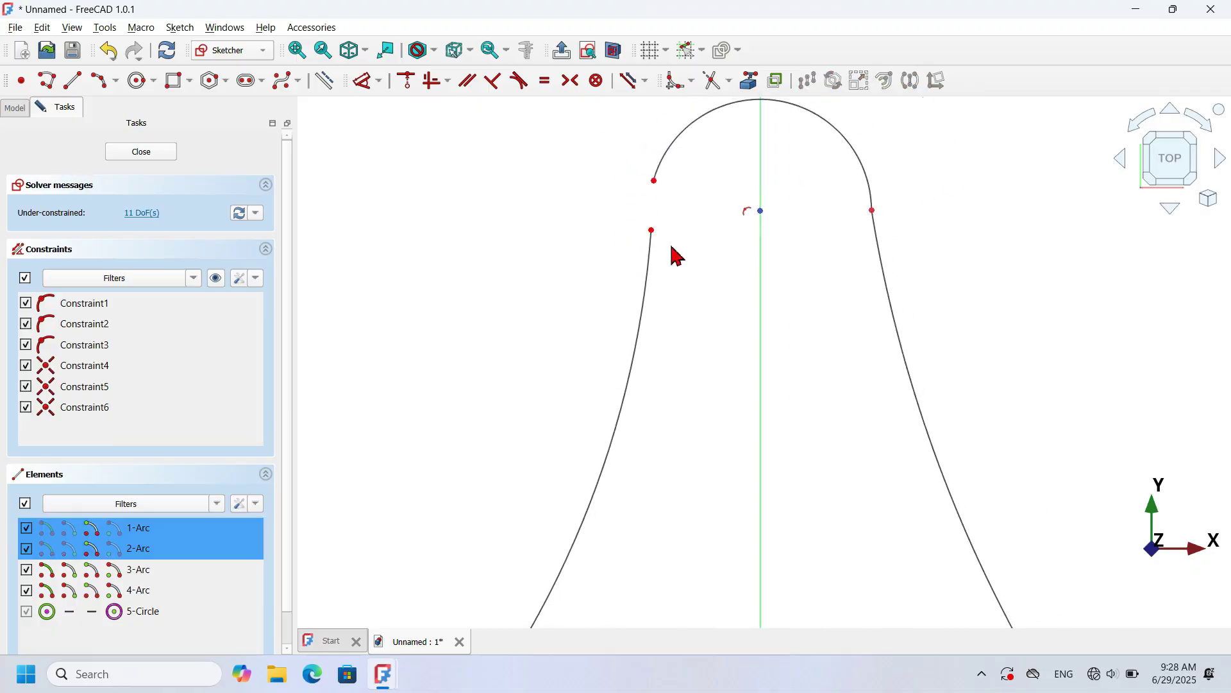
click(407, 81)
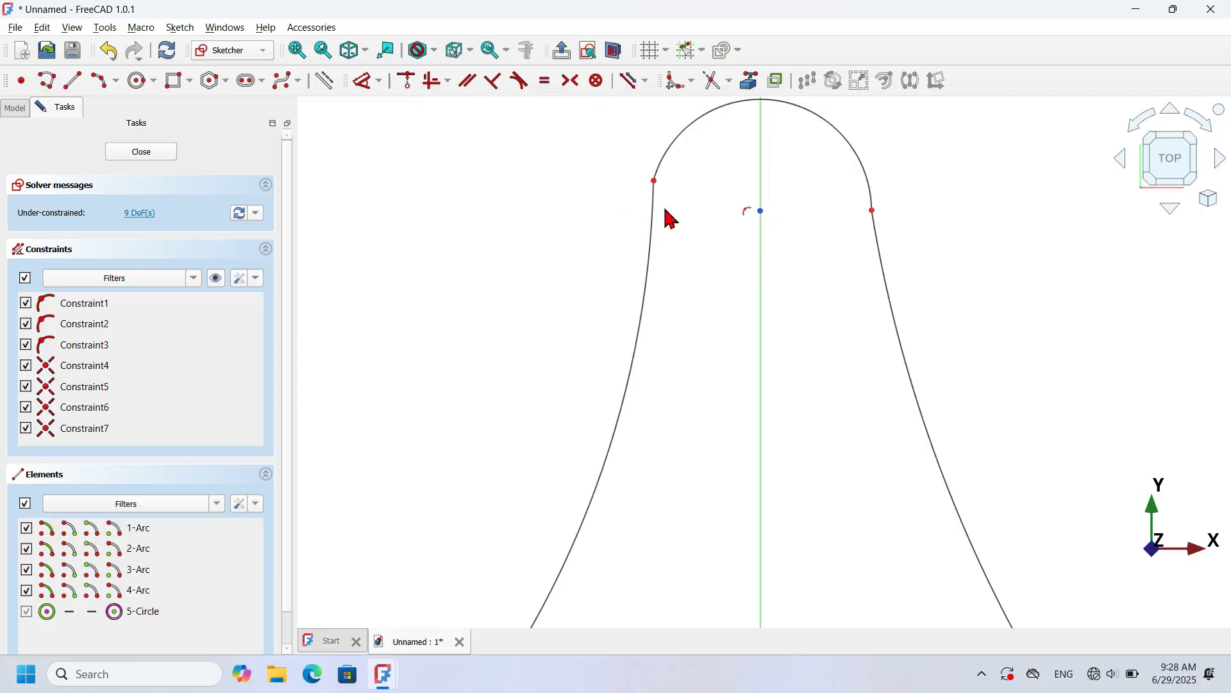
Make the lug's tip arc tangent to the upper ends of both side arcs.
click(518, 88)
scroll(693, 199, down, 3)
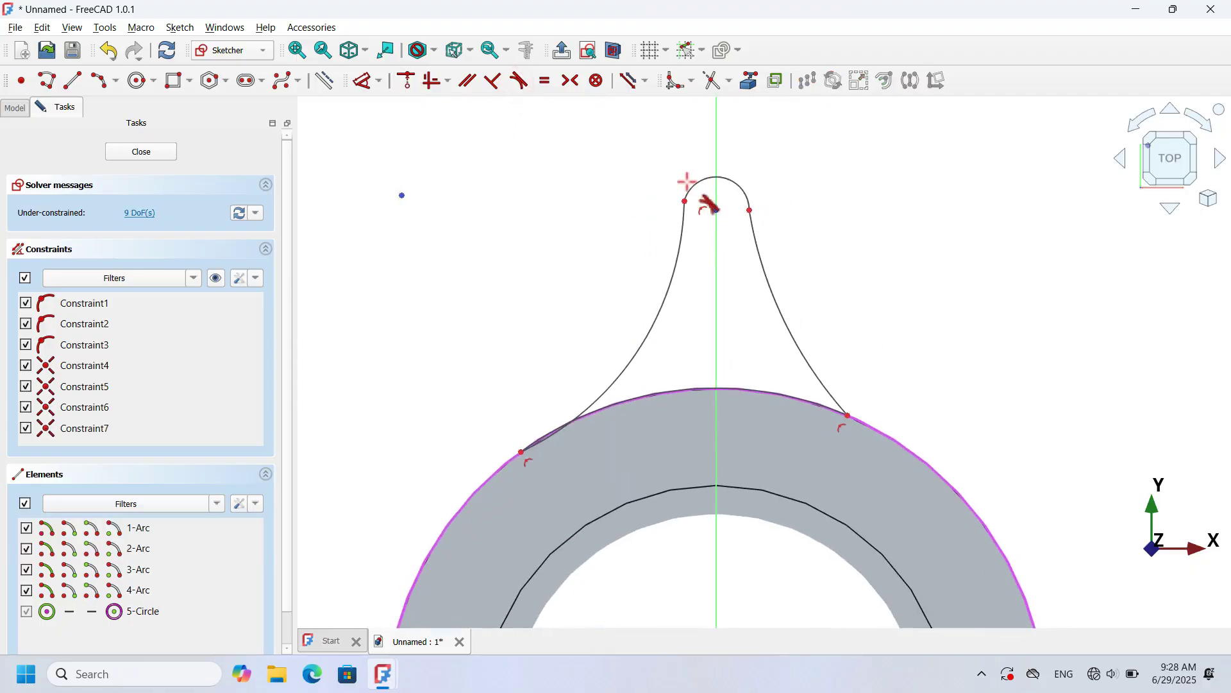
click(696, 187)
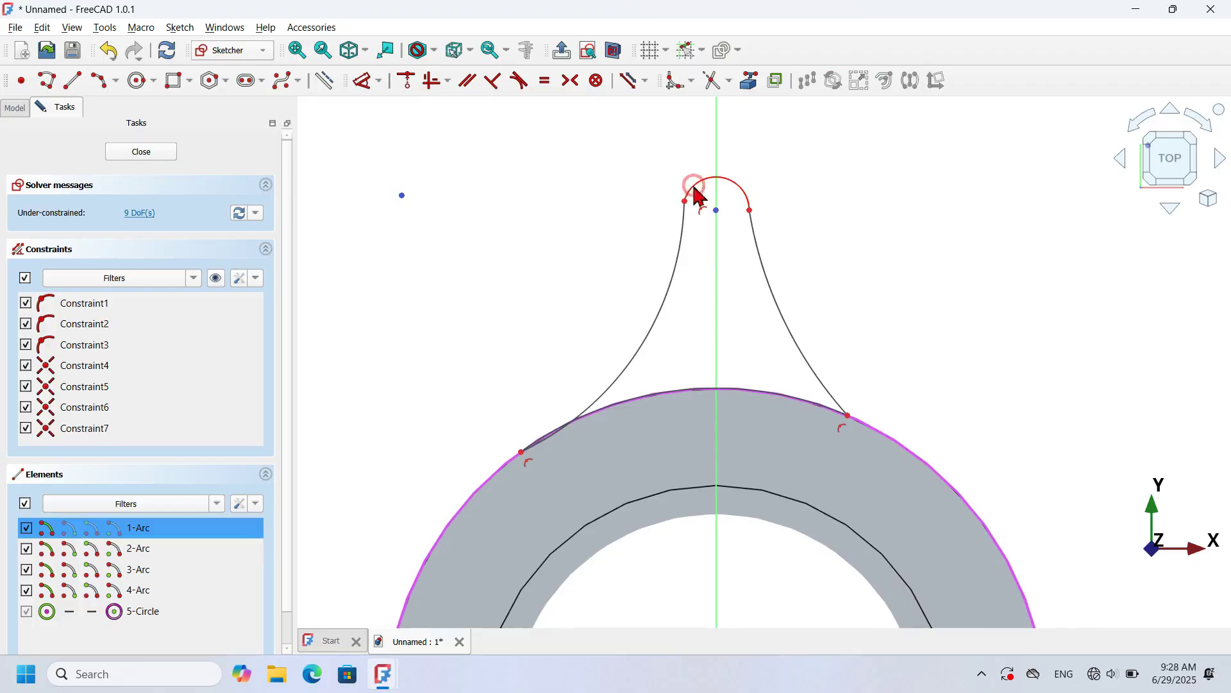
click(682, 238)
click(737, 186)
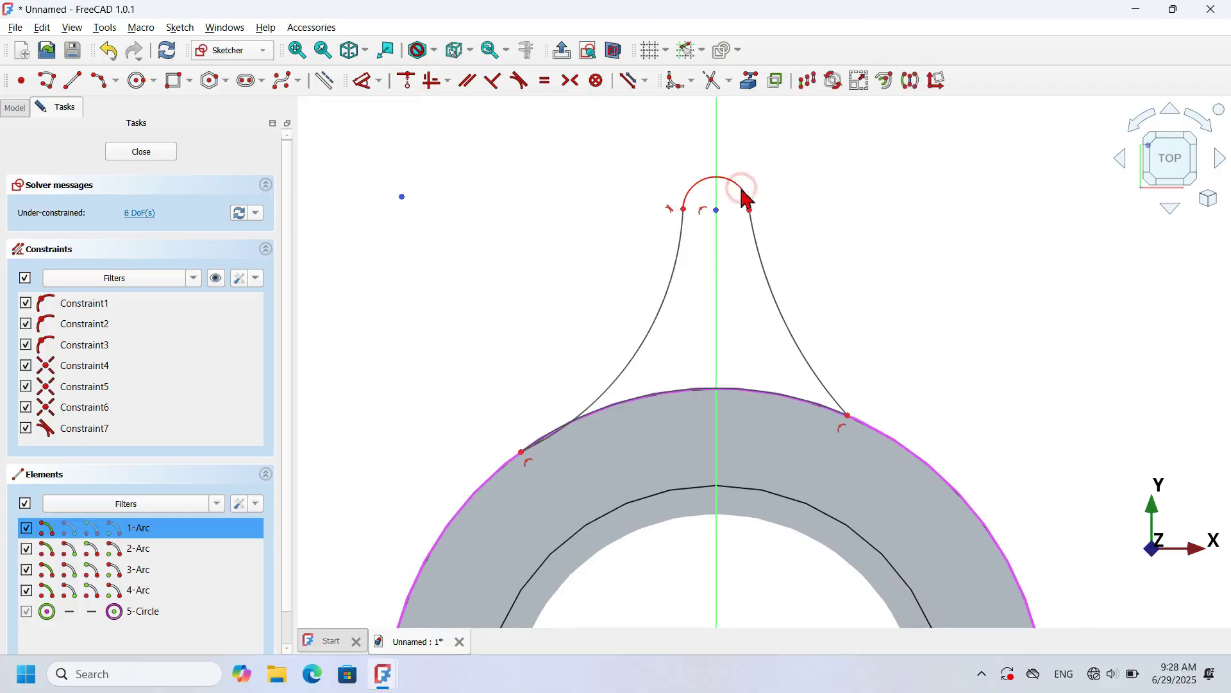
click(765, 262)
Make the lower ends of both side arcs tangent to the ring's outer circle.
click(808, 357)
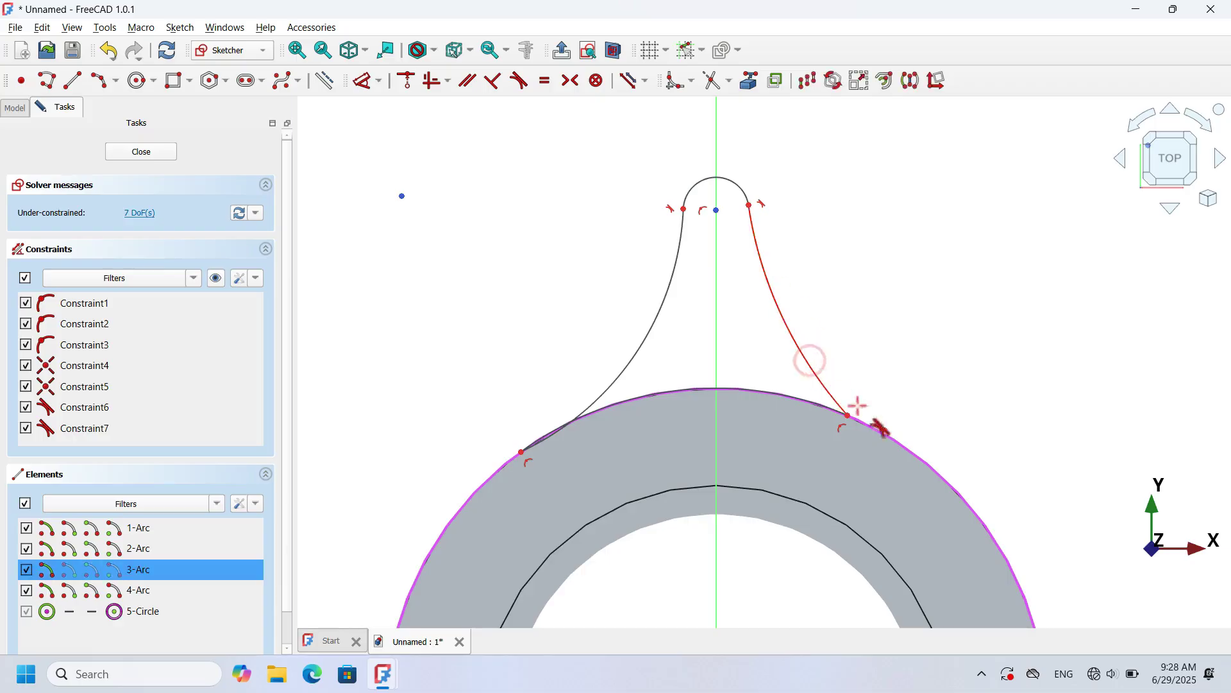
click(917, 457)
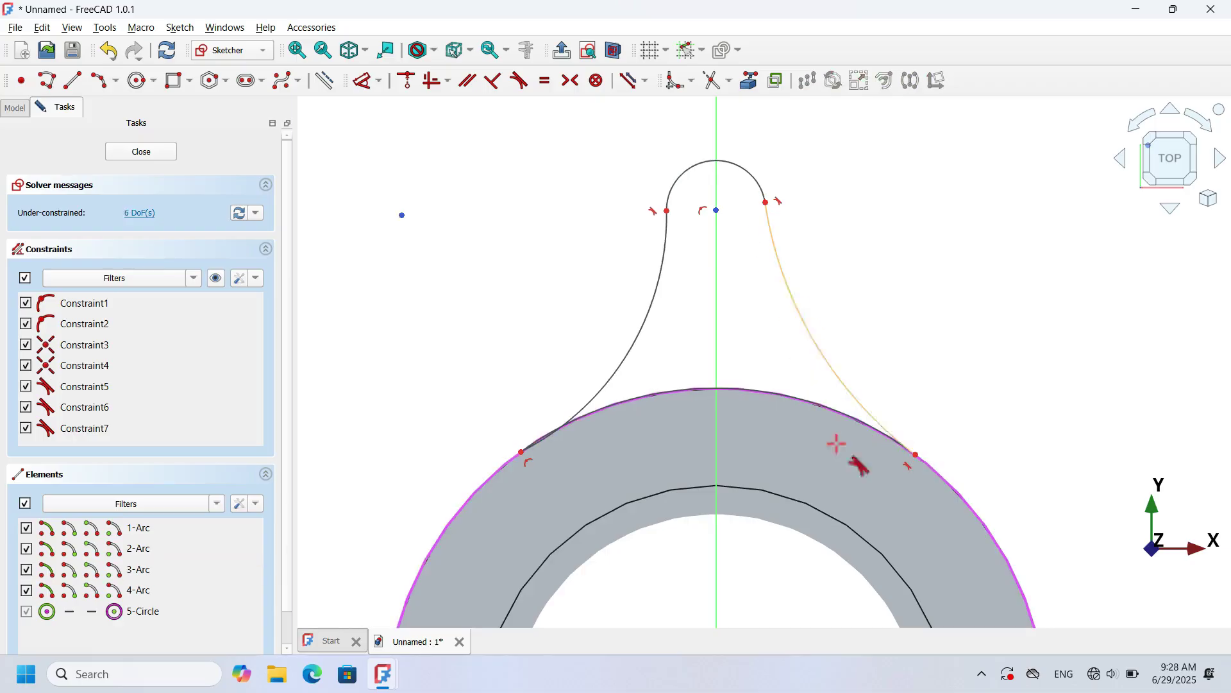
click(629, 360)
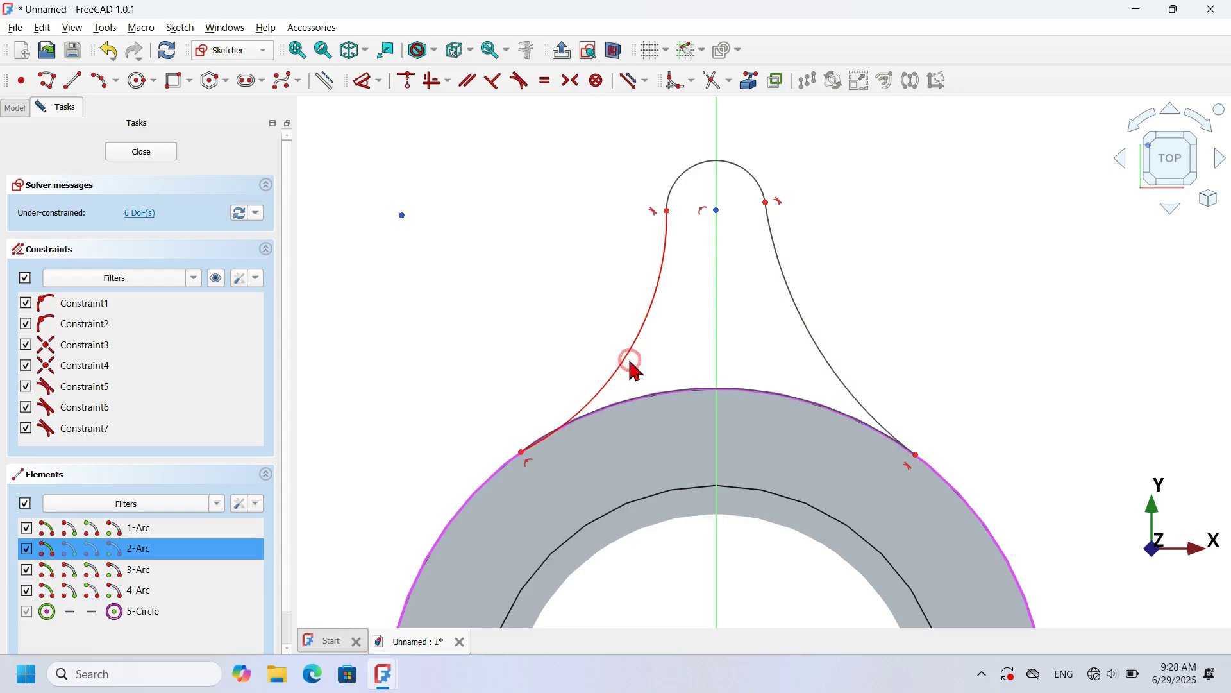
click(483, 479)
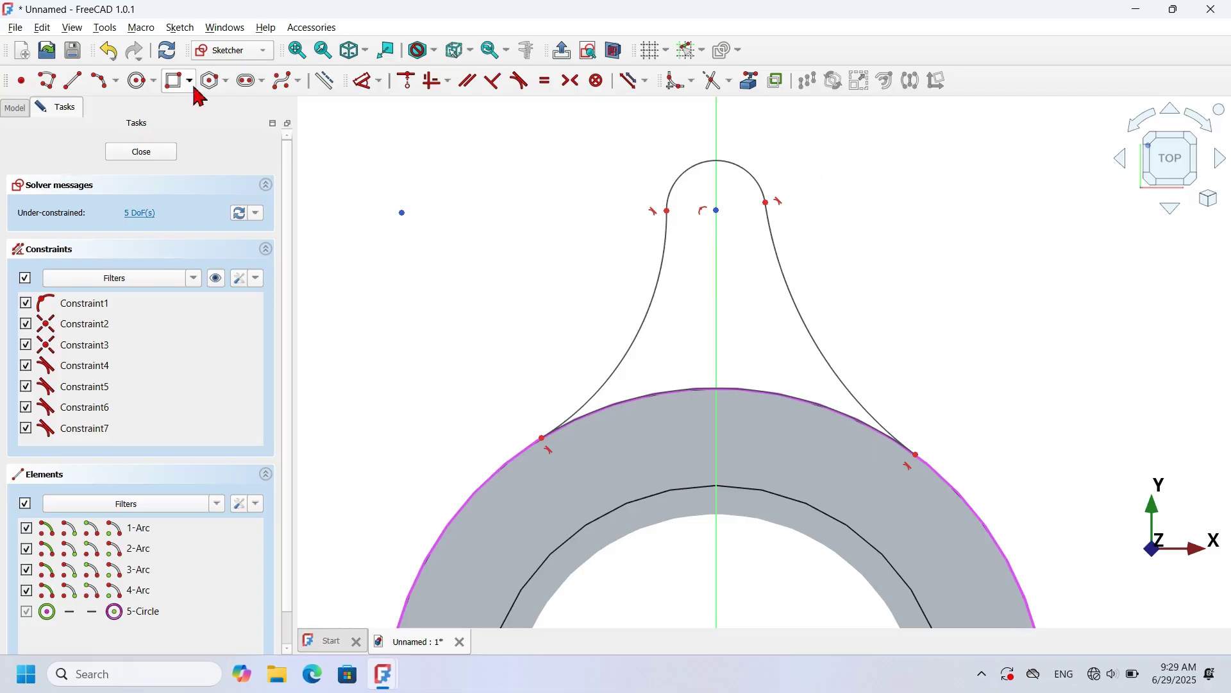
Draw a 10 mm diameter circle centred on the tip arc's centre point.
click(137, 80)
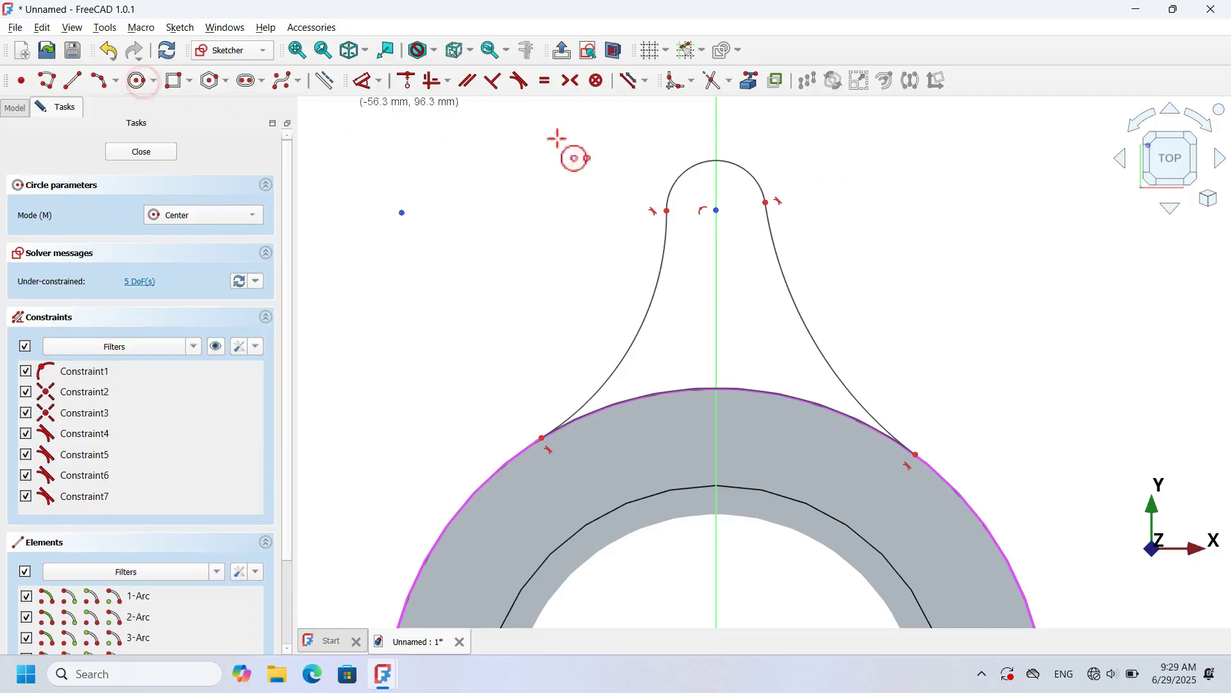
click(717, 209)
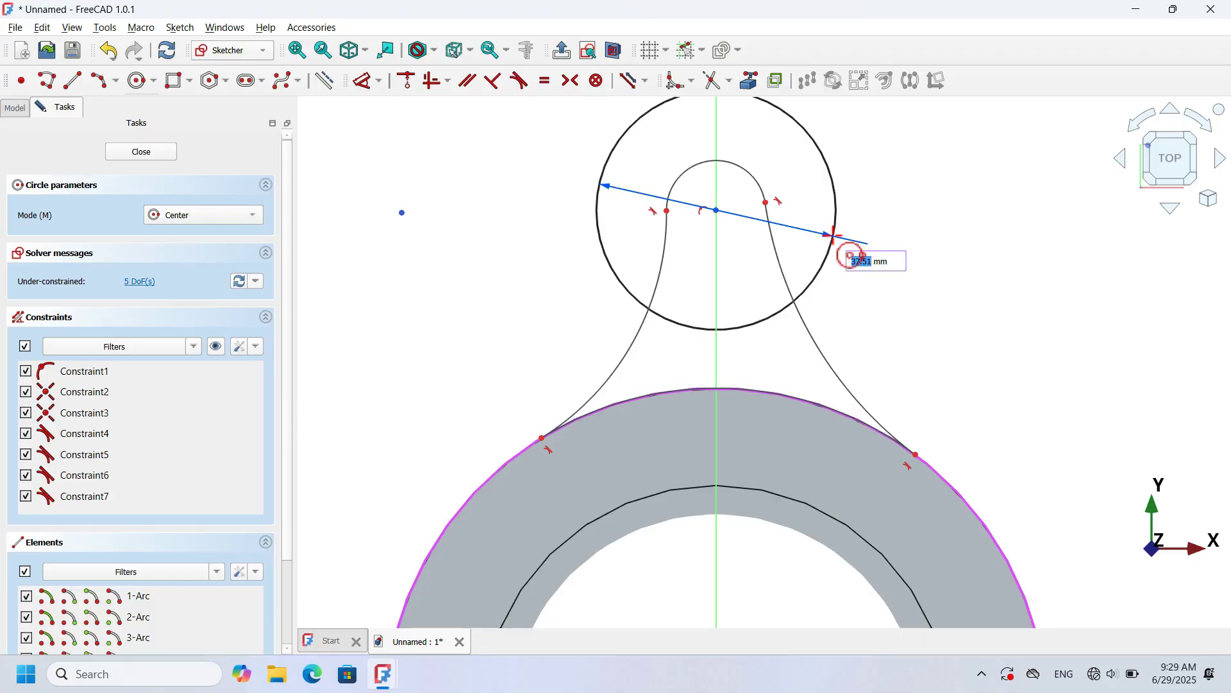
text(10)
key(Return)
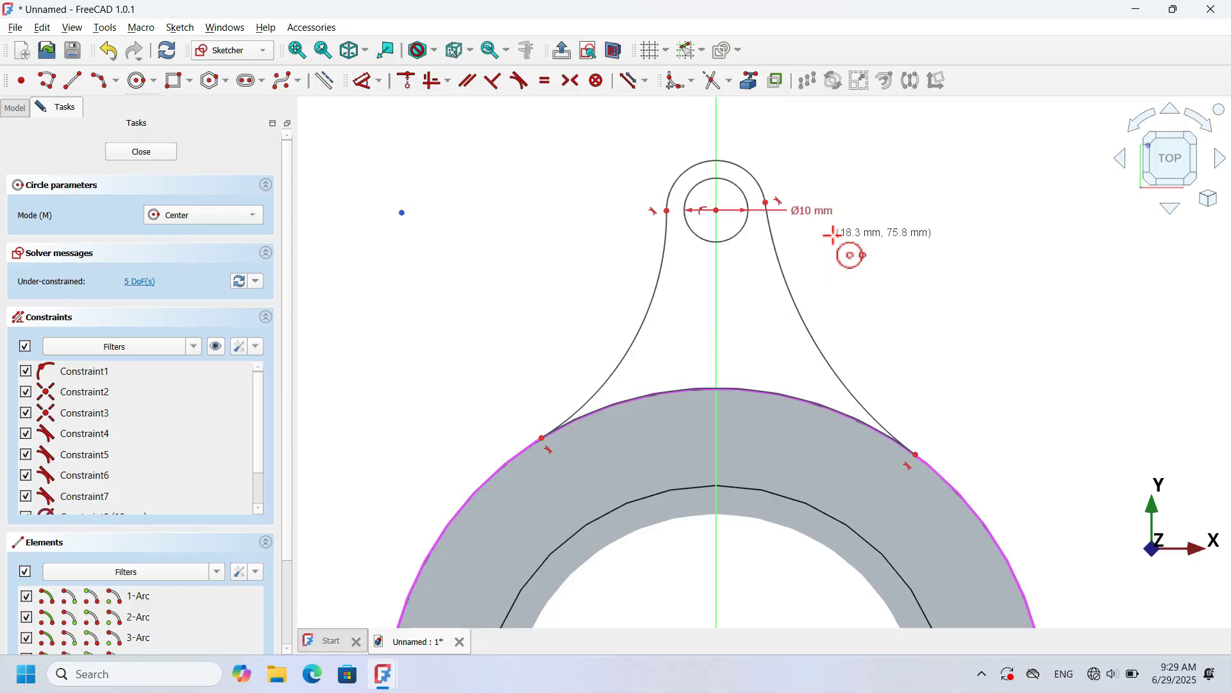
Dimension the lug's tip arc with a radius of 12 mm.
click(363, 86)
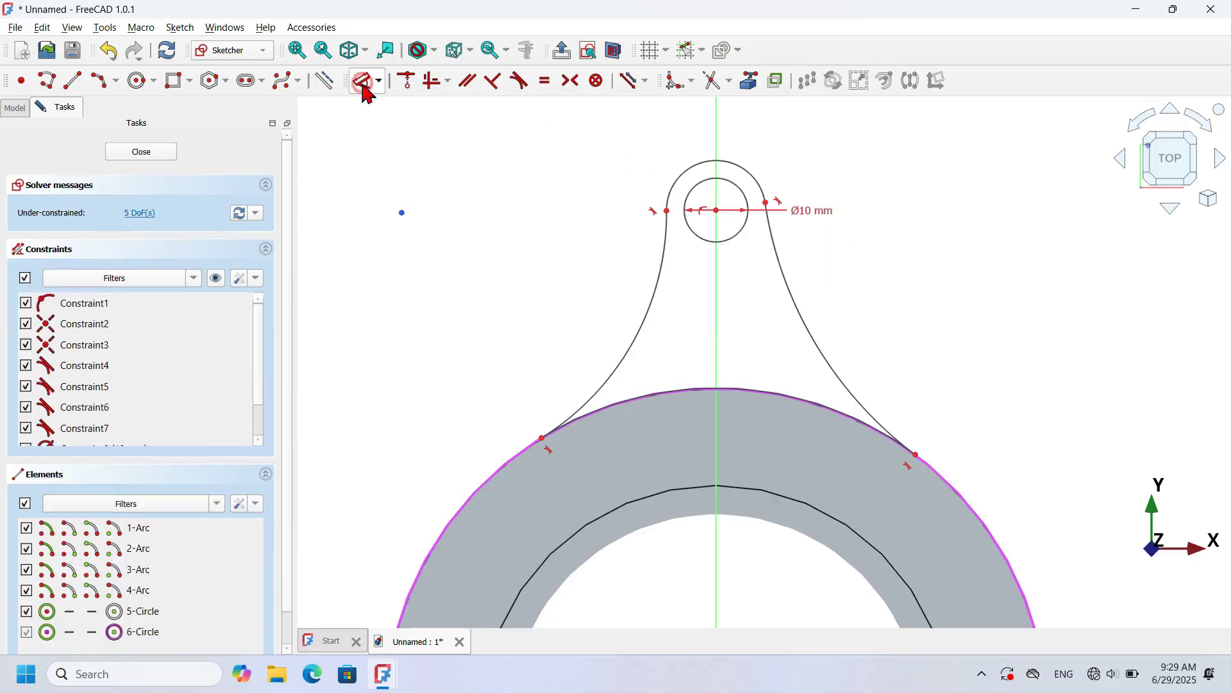
click(749, 170)
click(848, 145)
text(12)
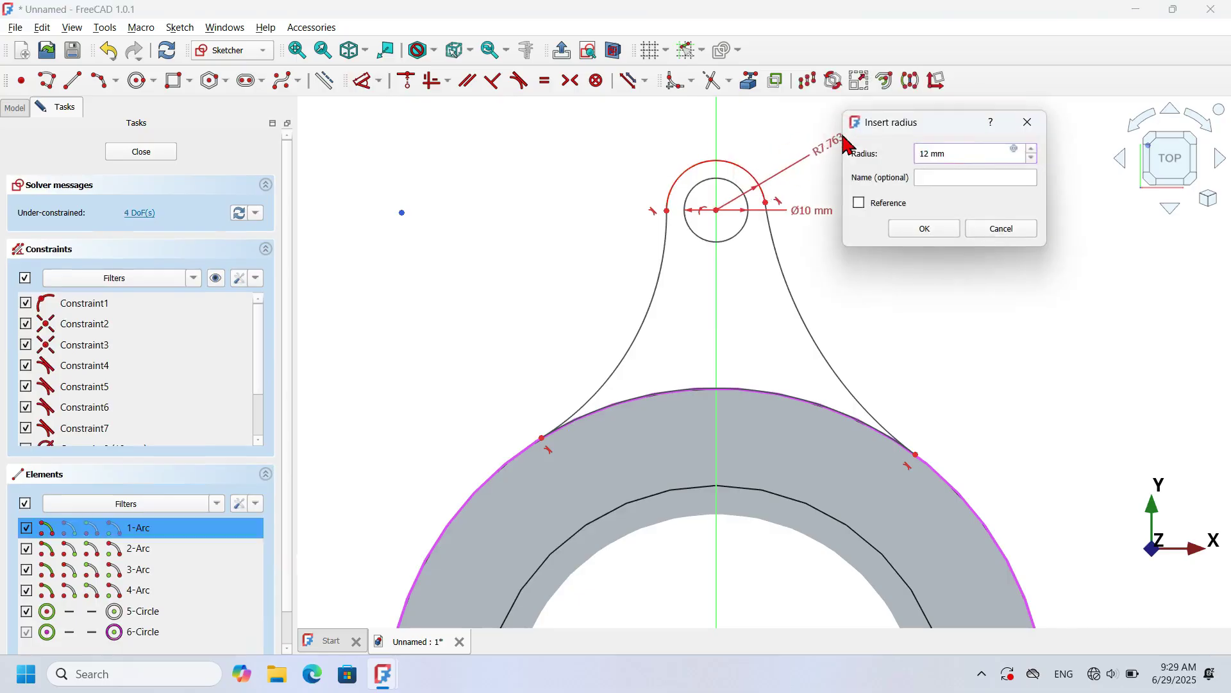
key(Return)
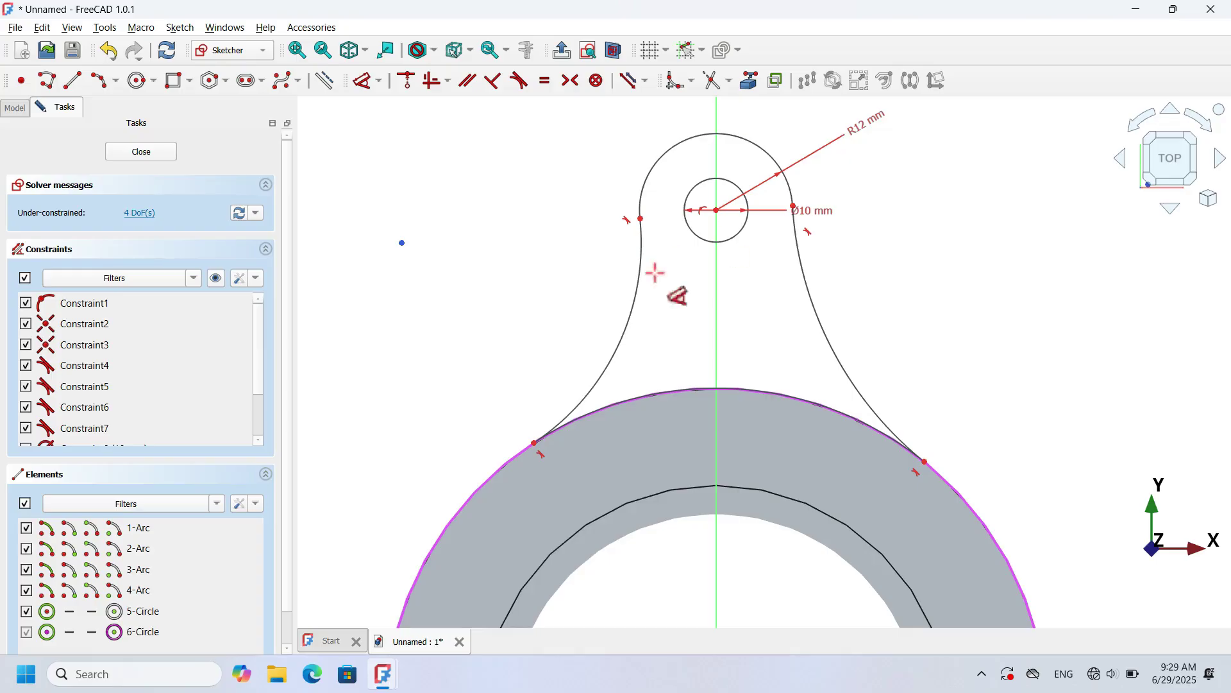
Set the left side arc's radius to 32 mm and make the right side arc equal to it.
click(632, 308)
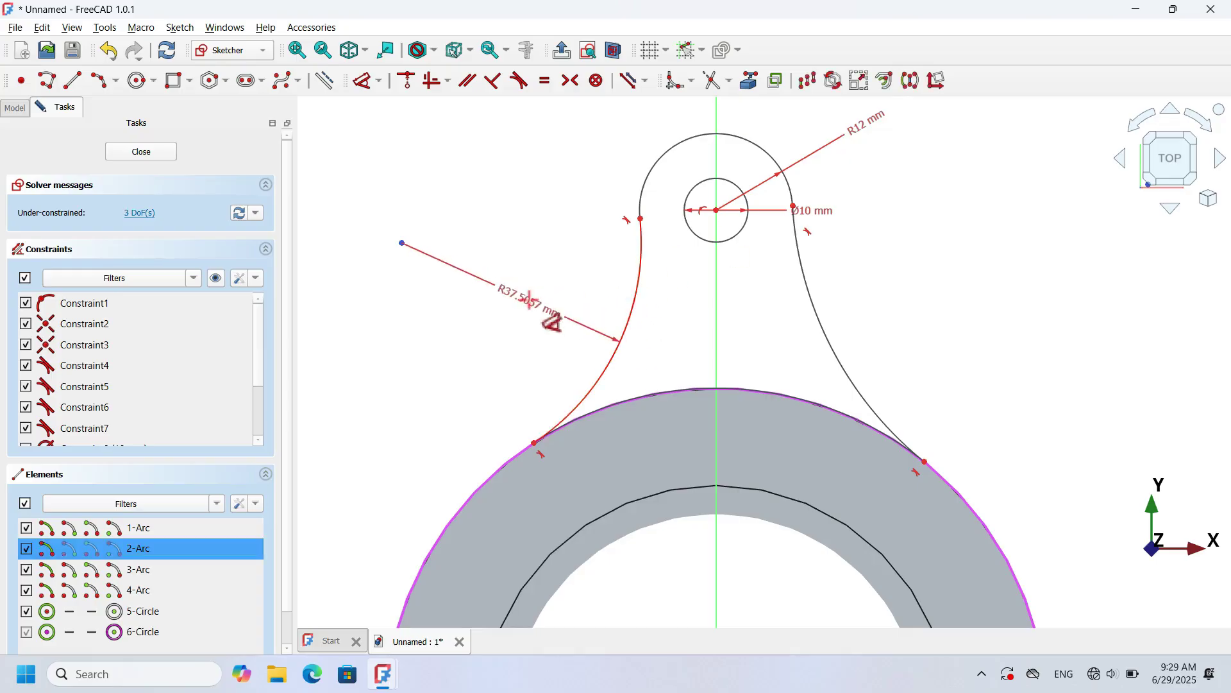
click(531, 304)
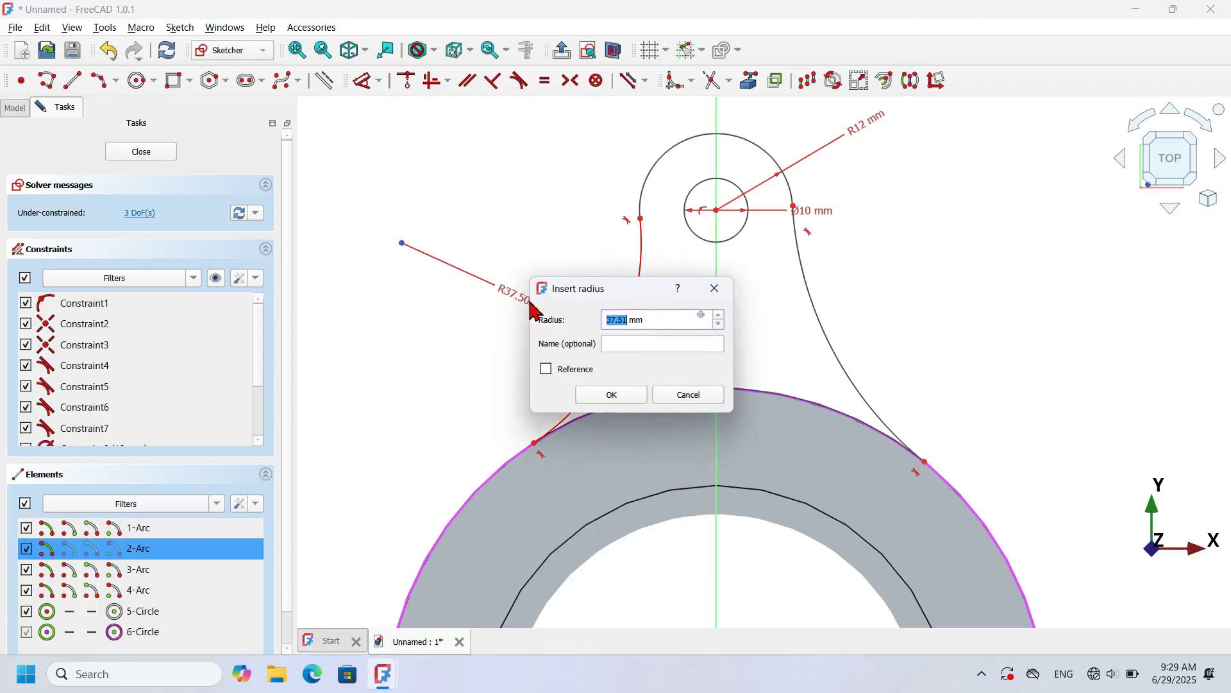
key(Return)
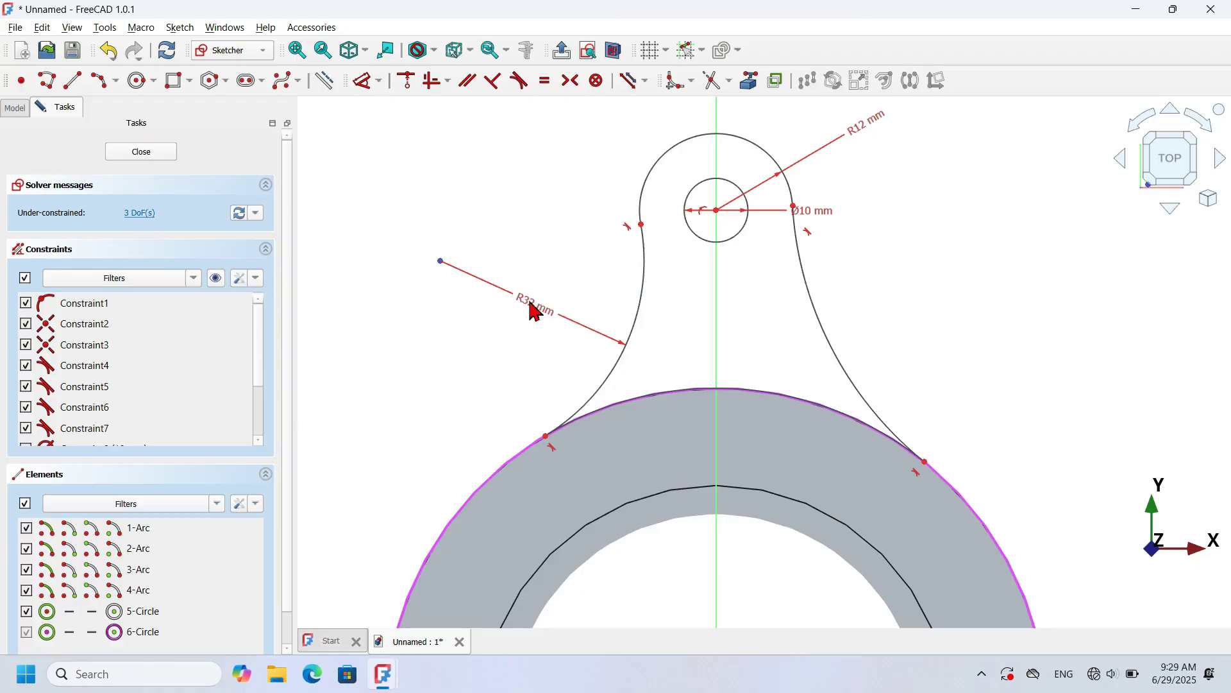
click(544, 80)
click(645, 284)
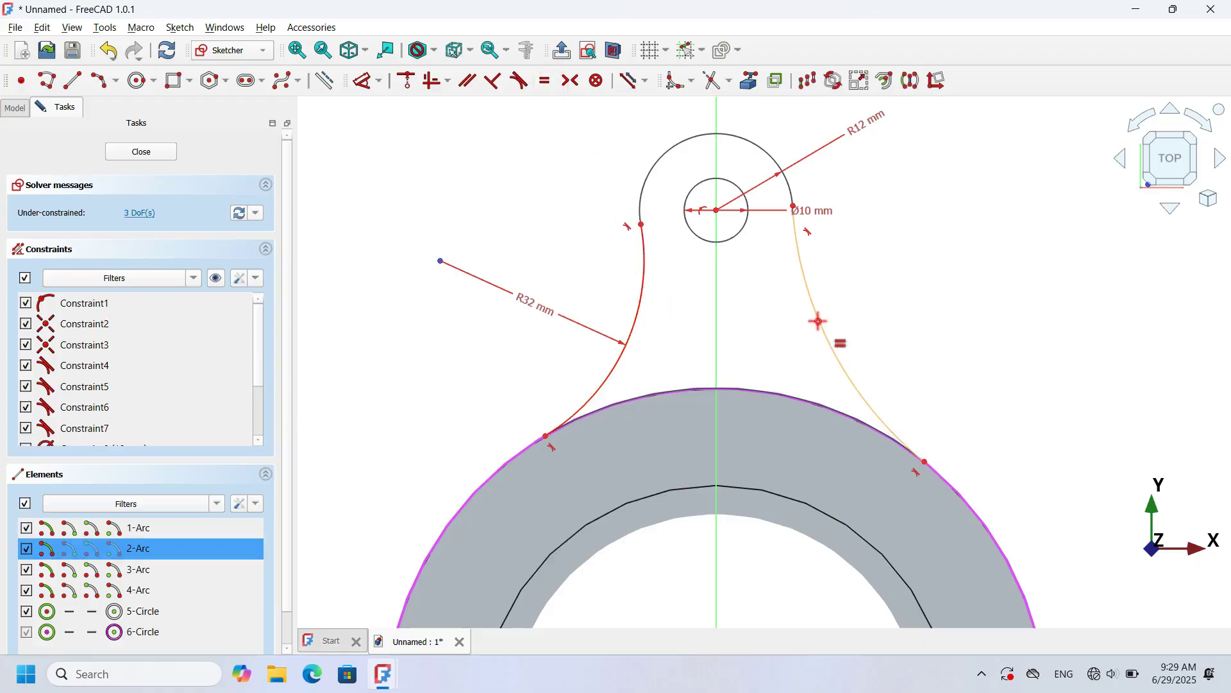
click(817, 324)
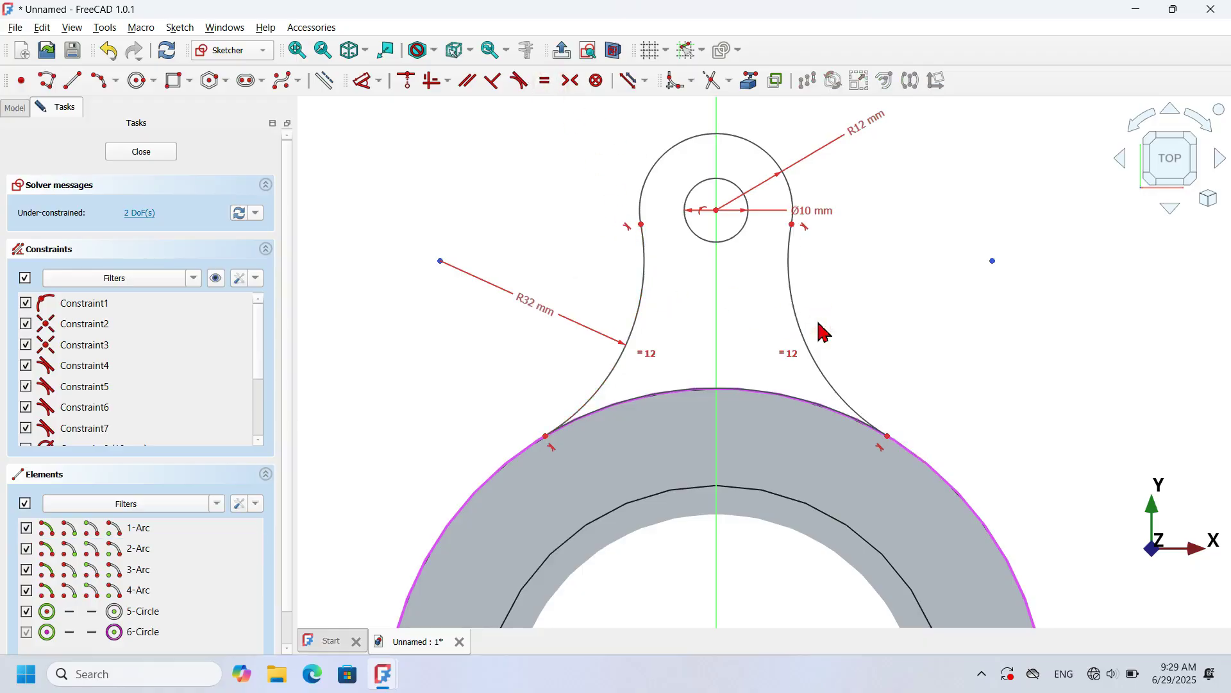
Constrain the lug hole's centre 70 mm above the horizontal axis.
click(363, 80)
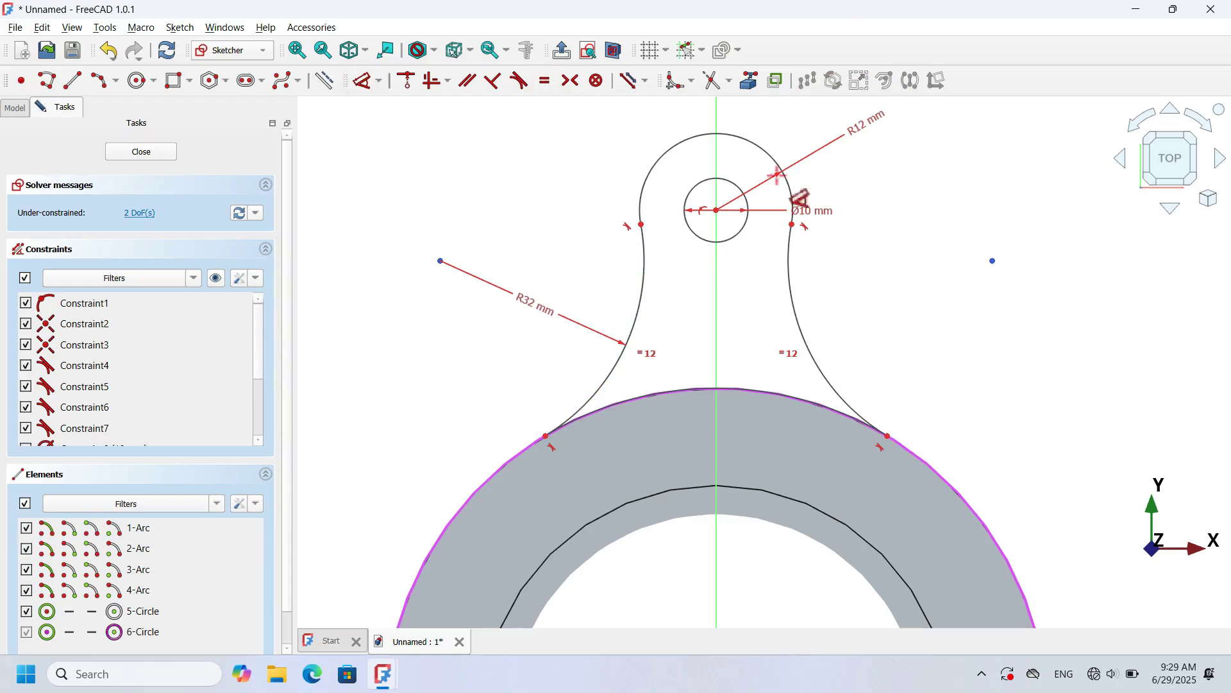
click(717, 210)
scroll(522, 161, down, 2)
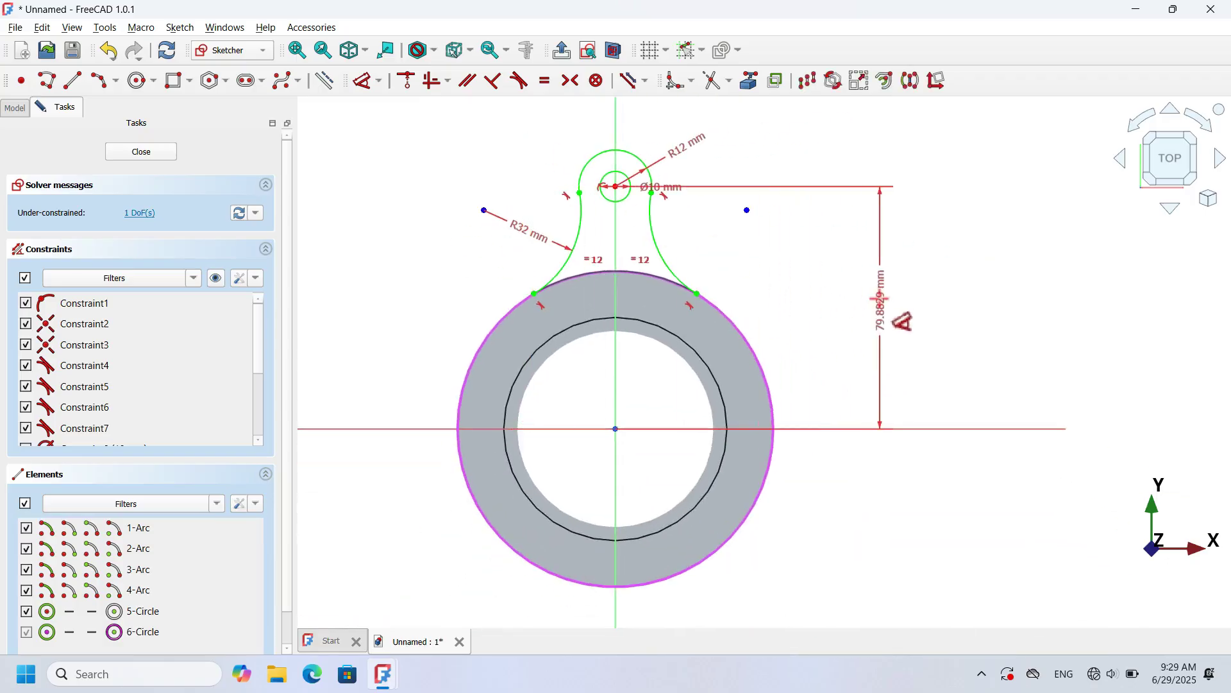
click(880, 299)
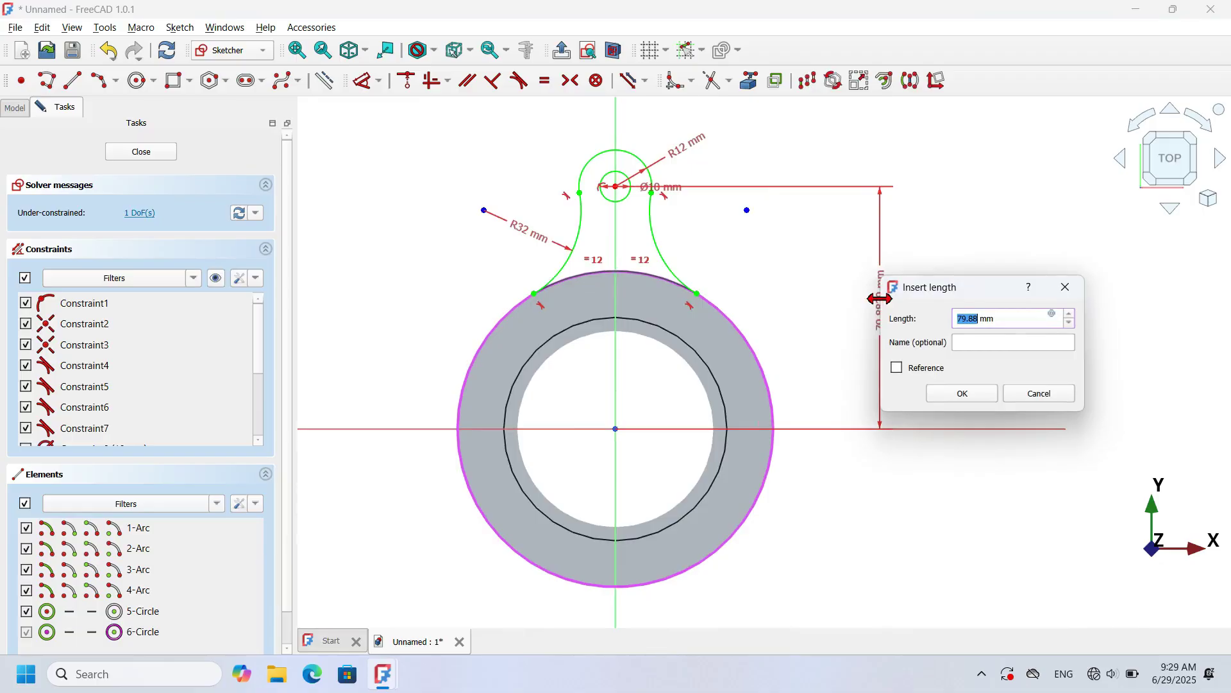
key(Return)
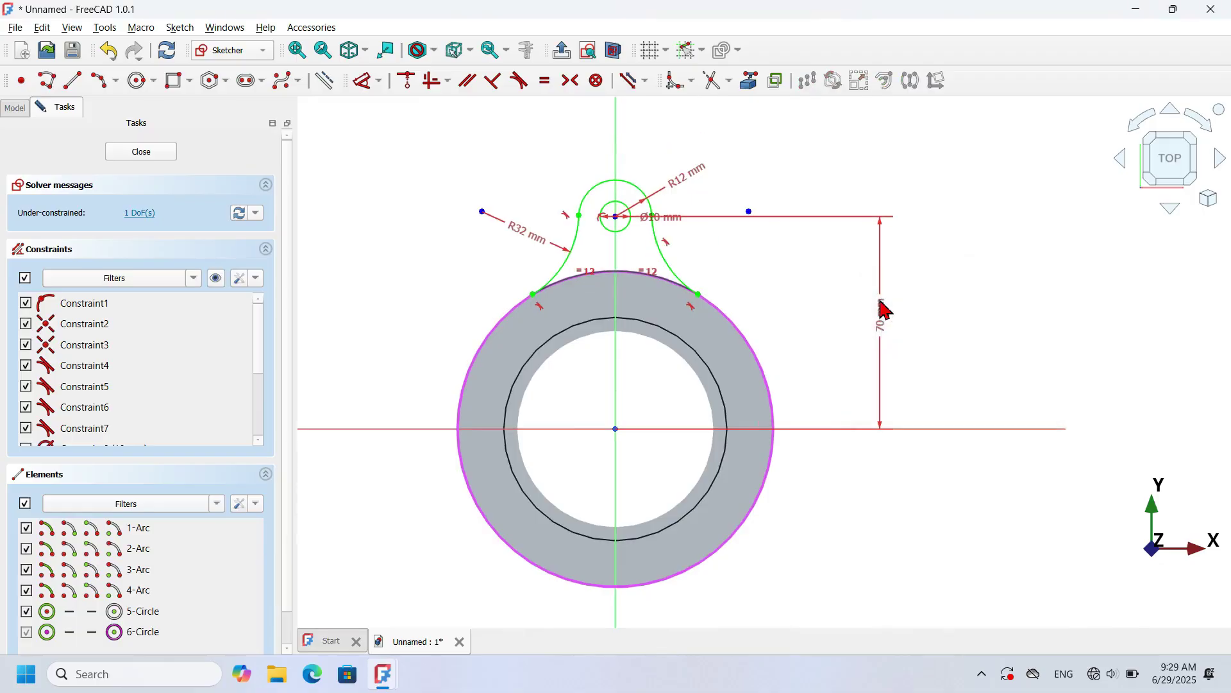
Make the lug's base arc equal in radius to the ring's outer circle and close the sketch.
scroll(643, 230, up, 3)
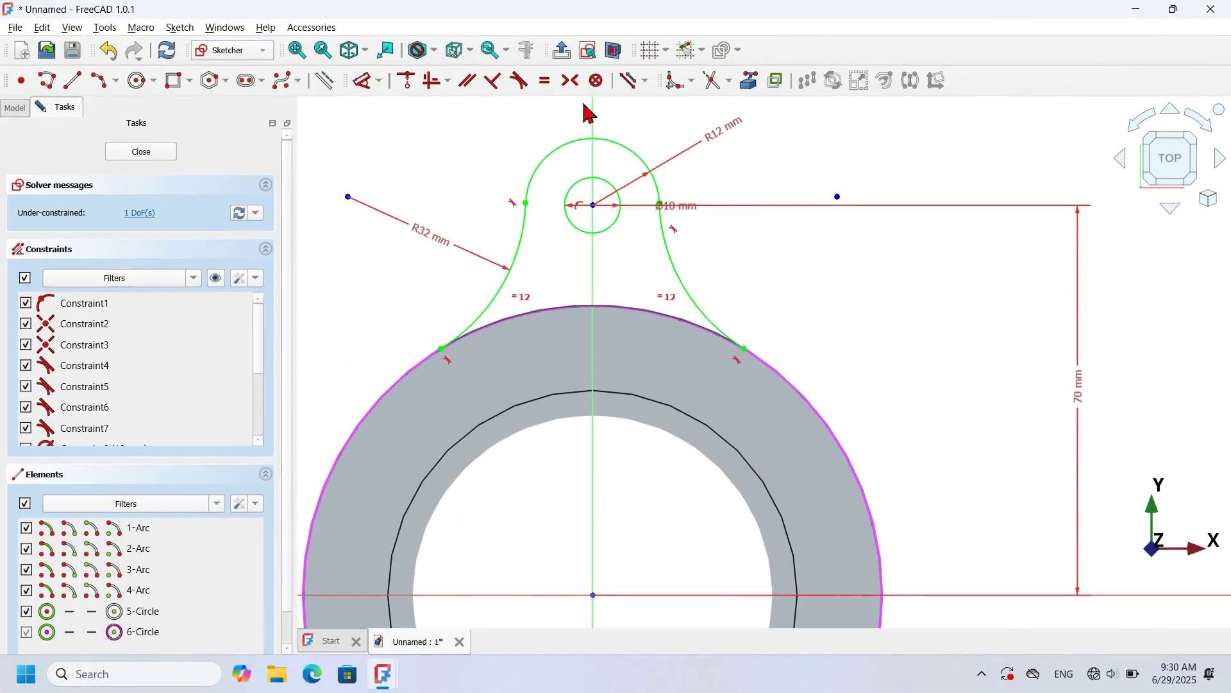
click(543, 82)
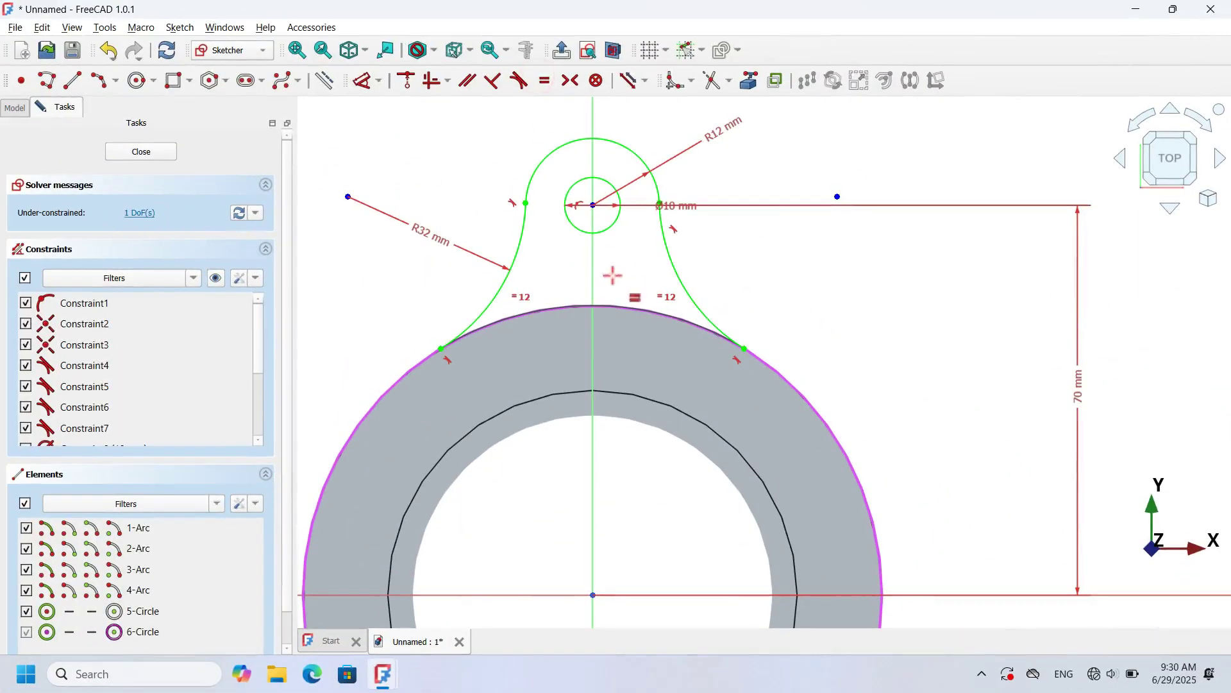
click(635, 308)
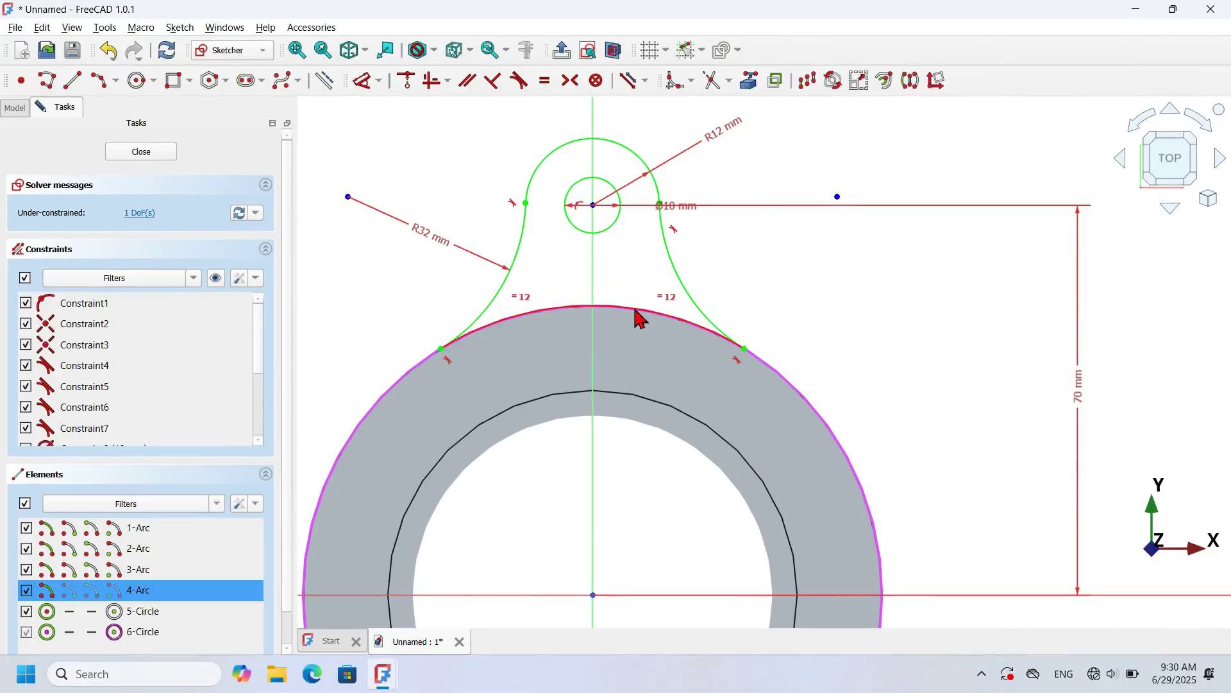
click(821, 411)
scroll(878, 363, down, 2)
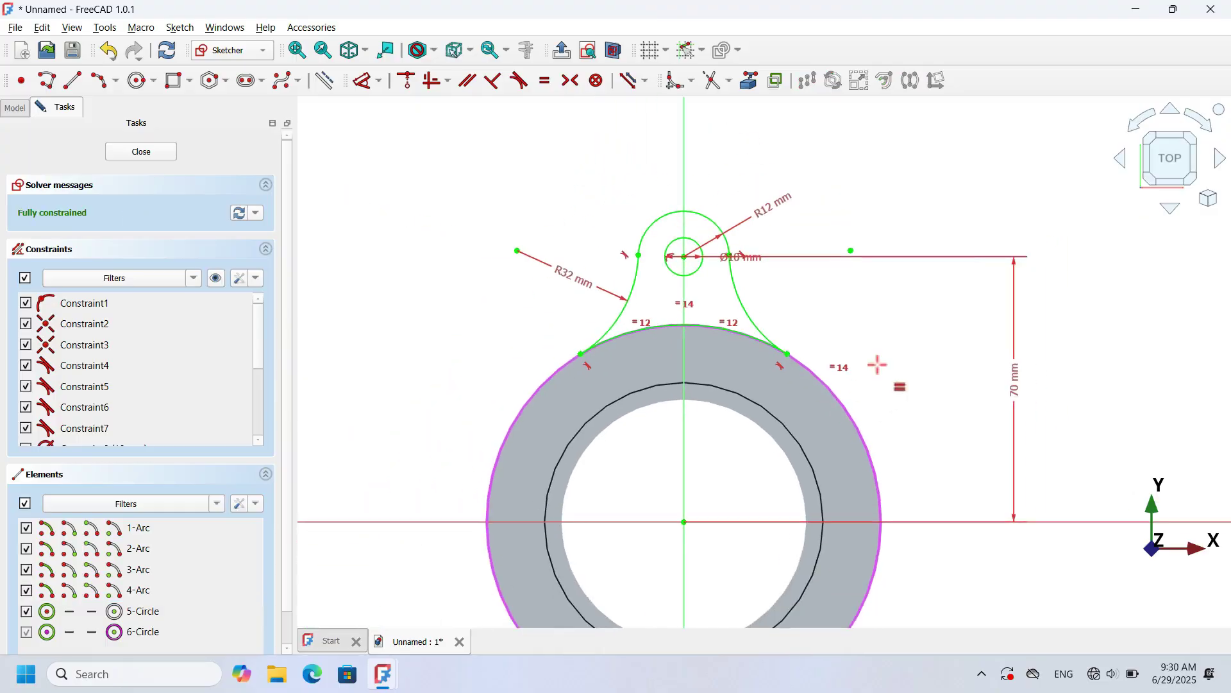
click(156, 153)
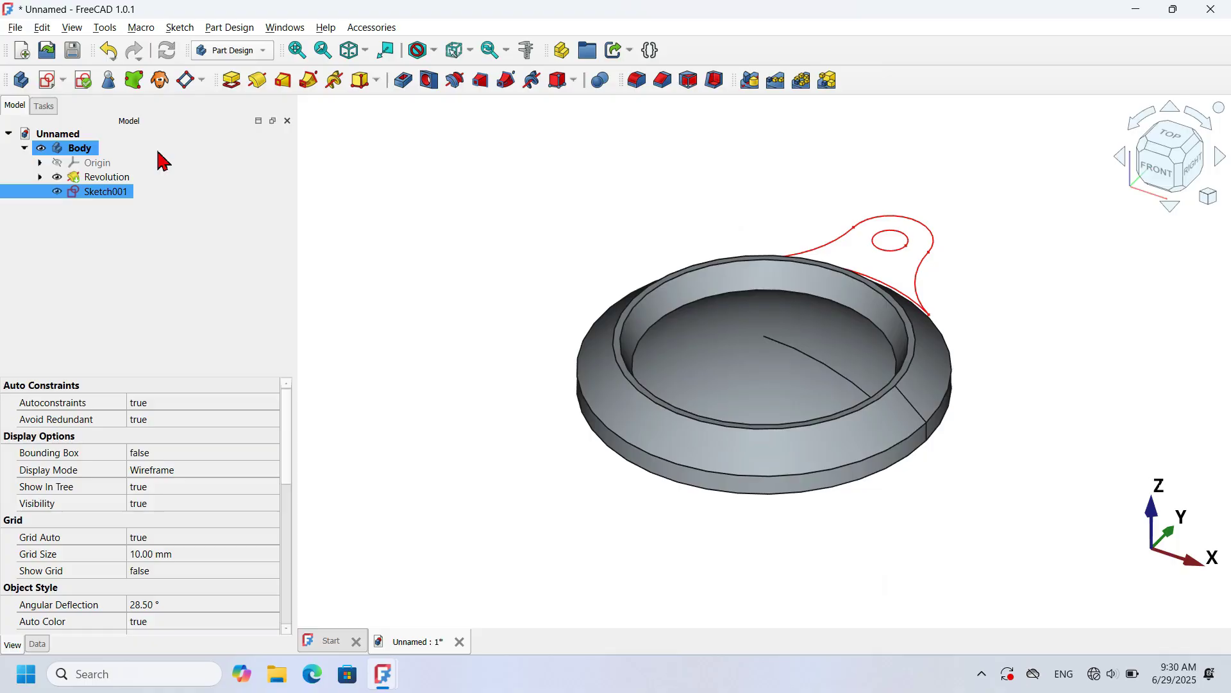
Pad the lug sketch 6 mm in the reversed direction.
click(233, 81)
middle_drag(907, 227, 891, 310)
triple_click(231, 246)
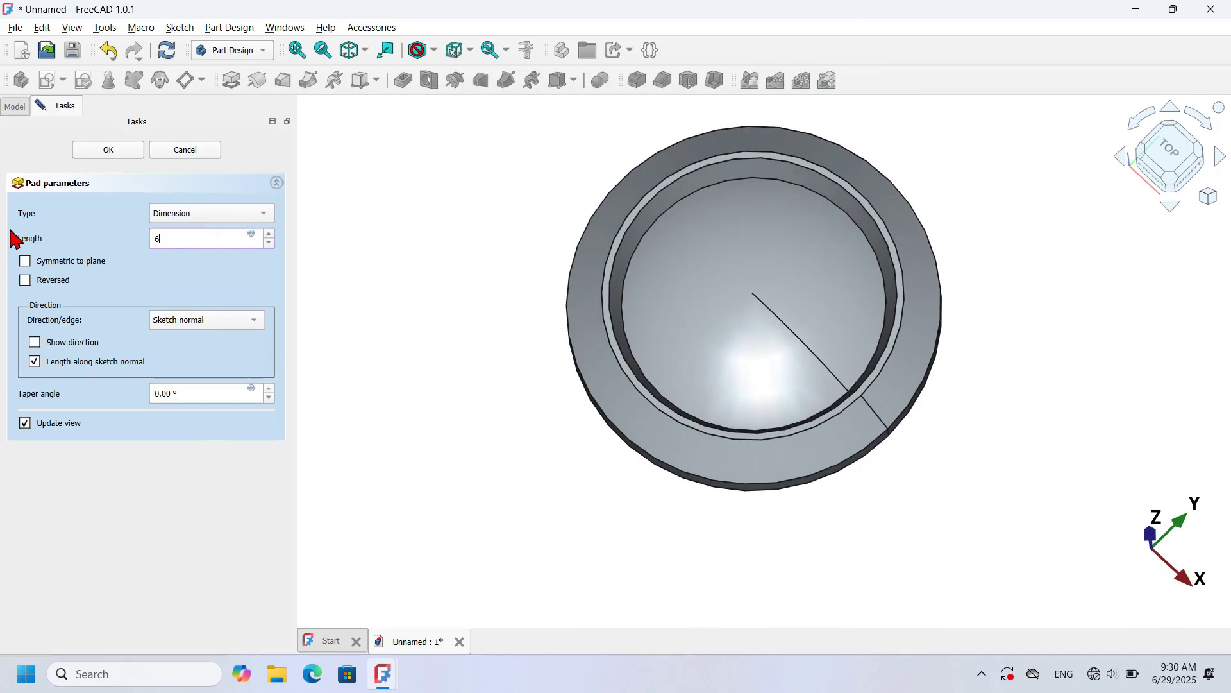
text(6)
click(545, 306)
click(64, 280)
click(560, 444)
drag(560, 444, 773, 434)
drag(412, 192, 564, 343)
scroll(564, 344, down, 2)
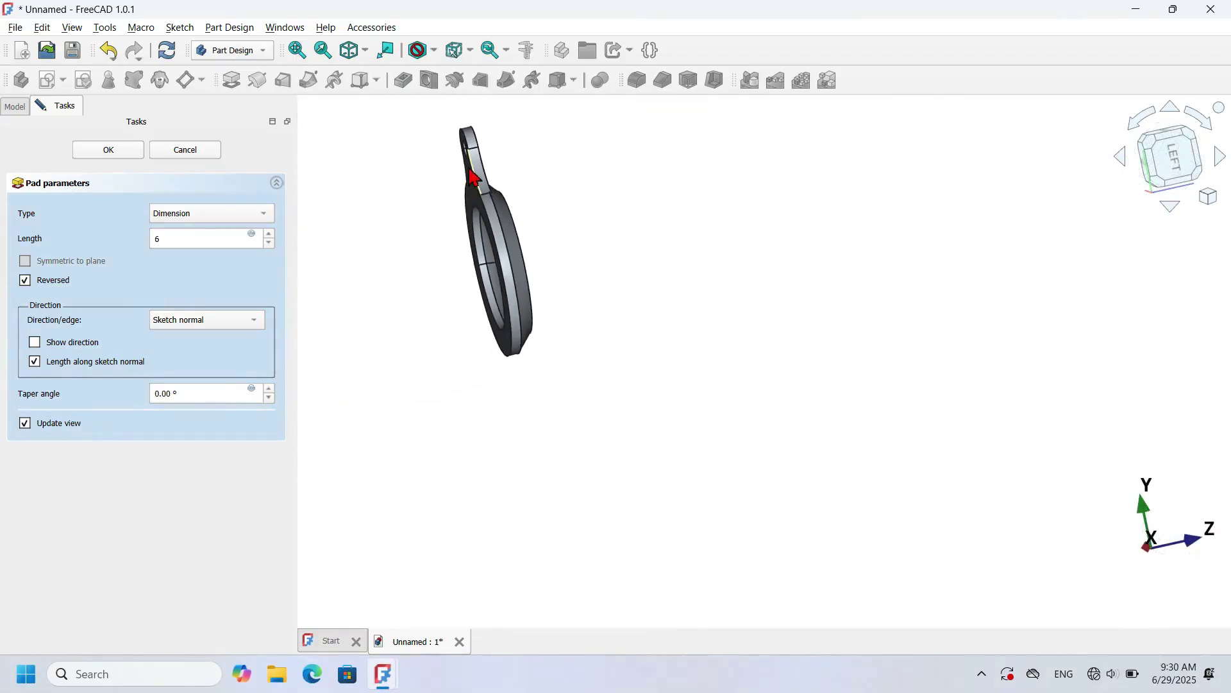
scroll(472, 178, up, 5)
drag(435, 269, 500, 295)
click(119, 154)
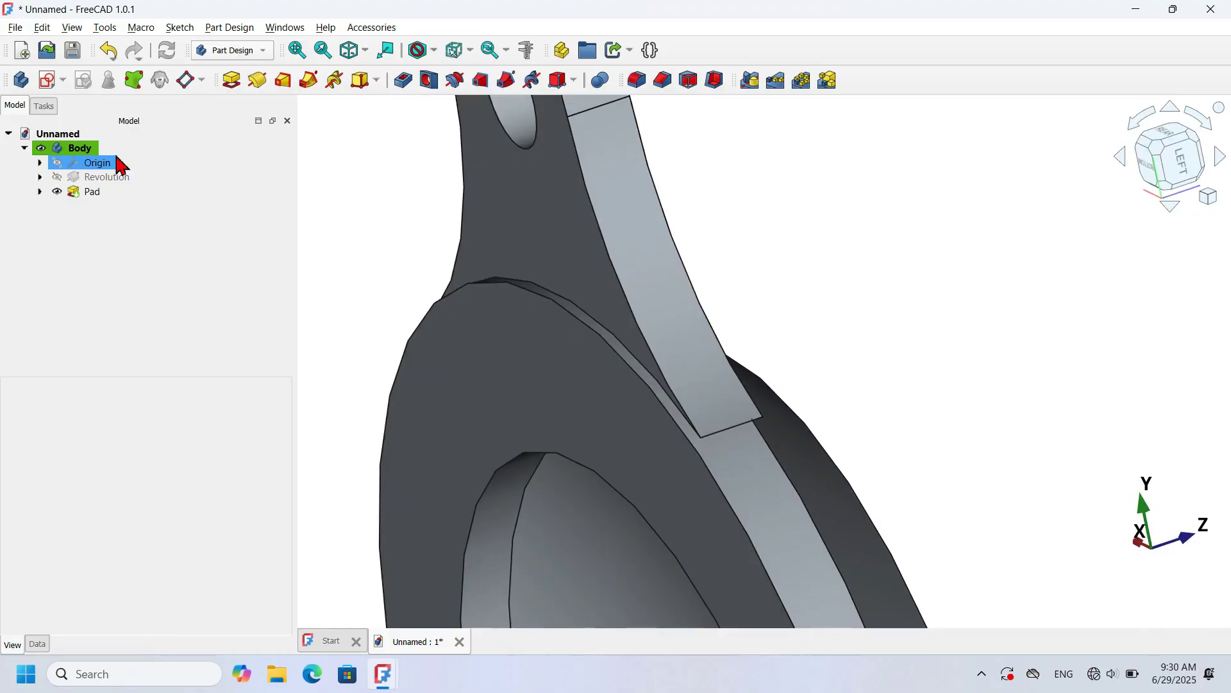
Open the attachment settings of the sketch under the lug pad.
scroll(646, 253, down, 5)
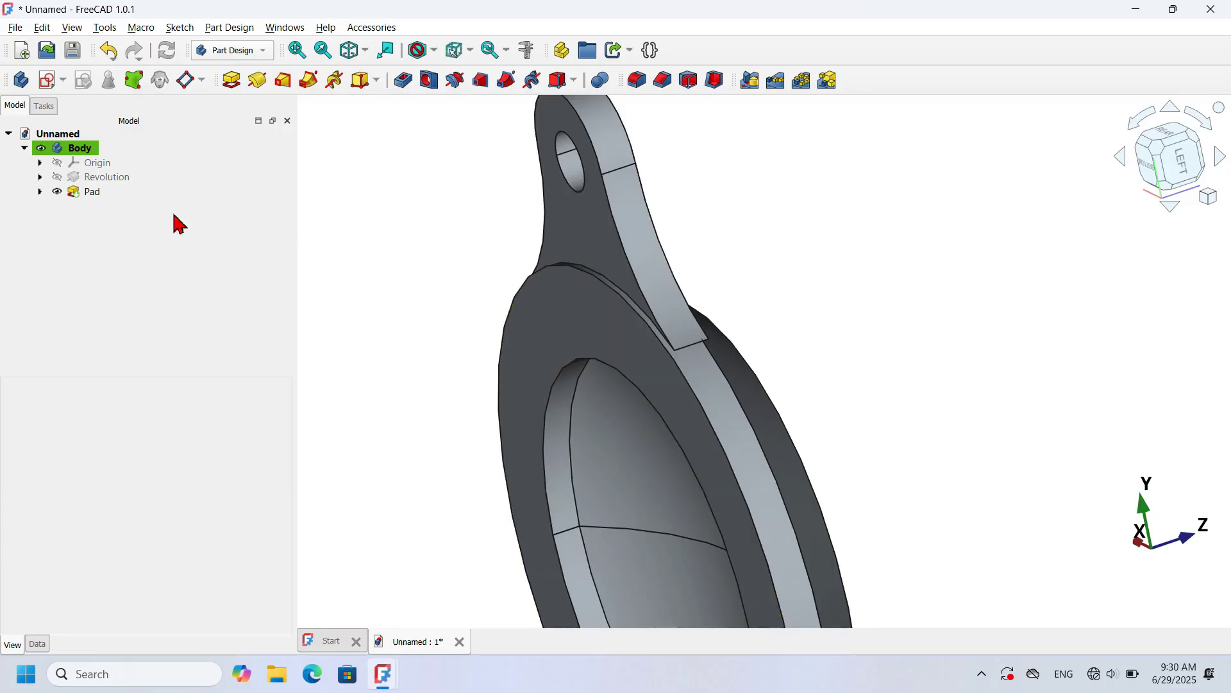
click(103, 194)
click(40, 191)
click(123, 206)
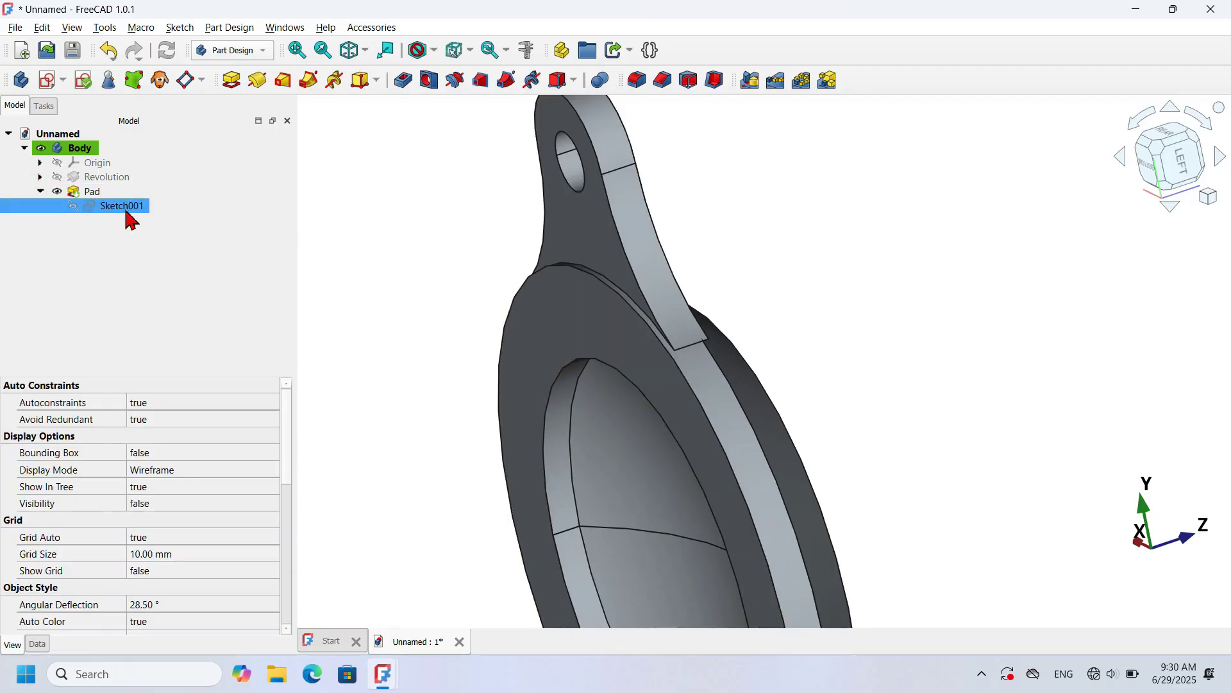
right_click(130, 220)
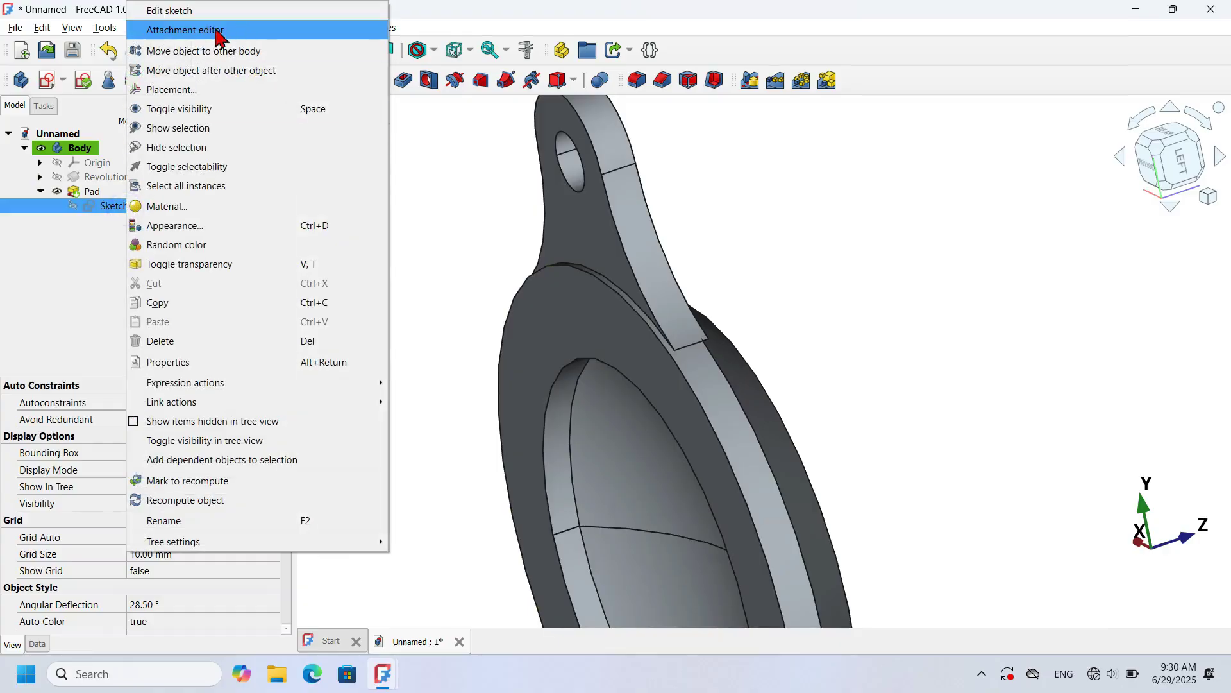
click(220, 37)
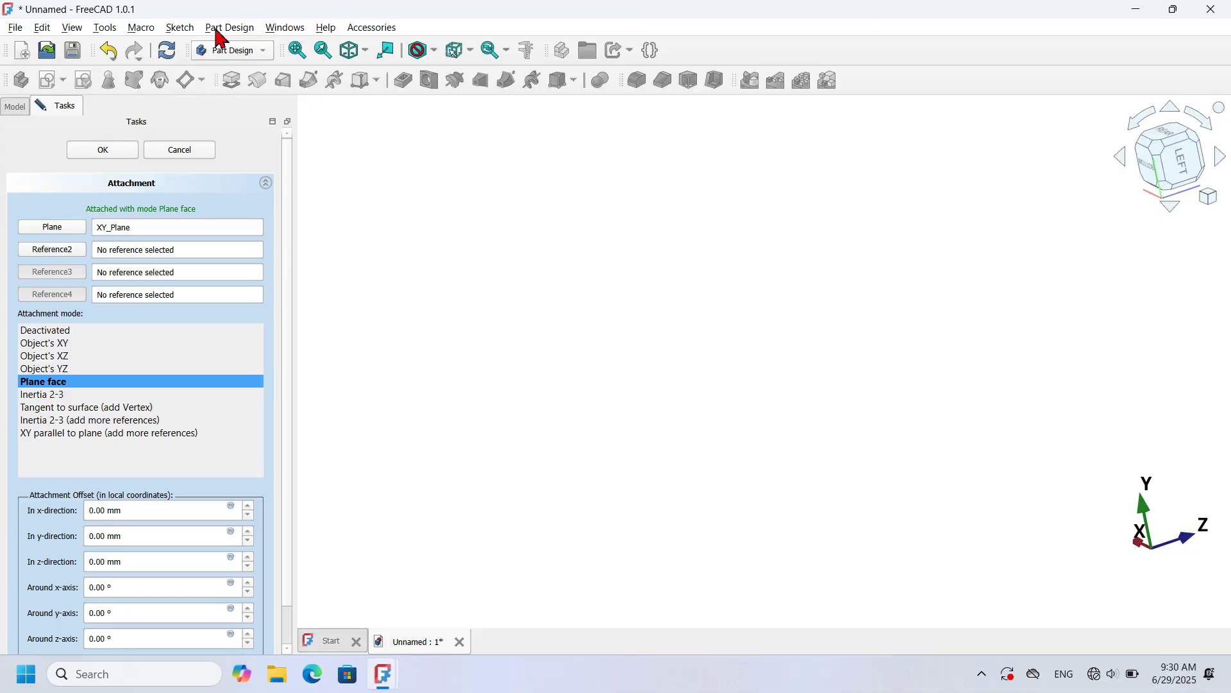
Show the revolved ring, re-attach the lug sketch to its flat underside face, and refresh the model.
click(61, 236)
click(19, 108)
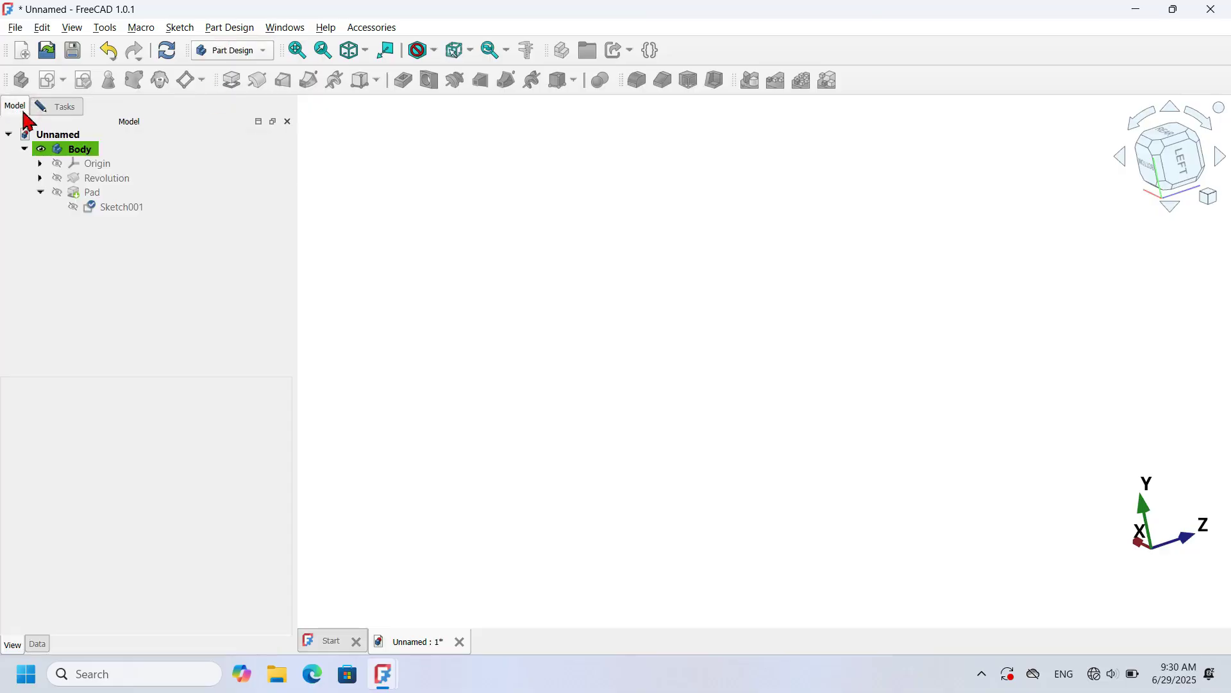
click(77, 193)
click(58, 180)
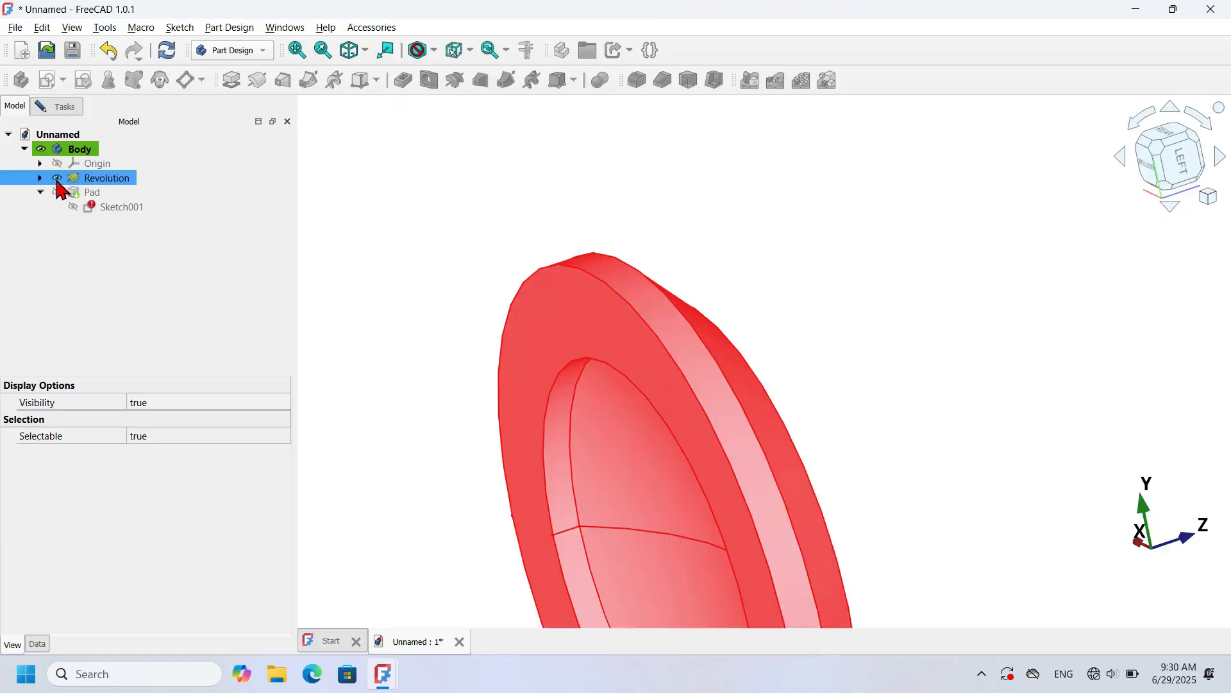
click(61, 108)
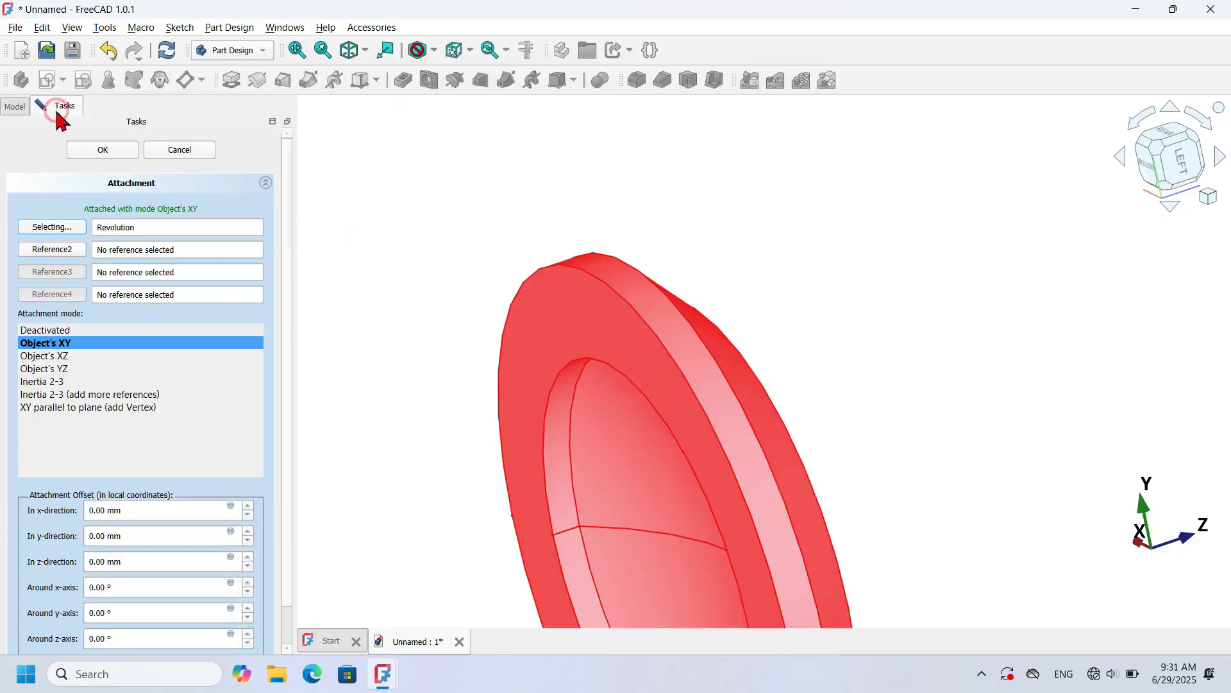
click(68, 229)
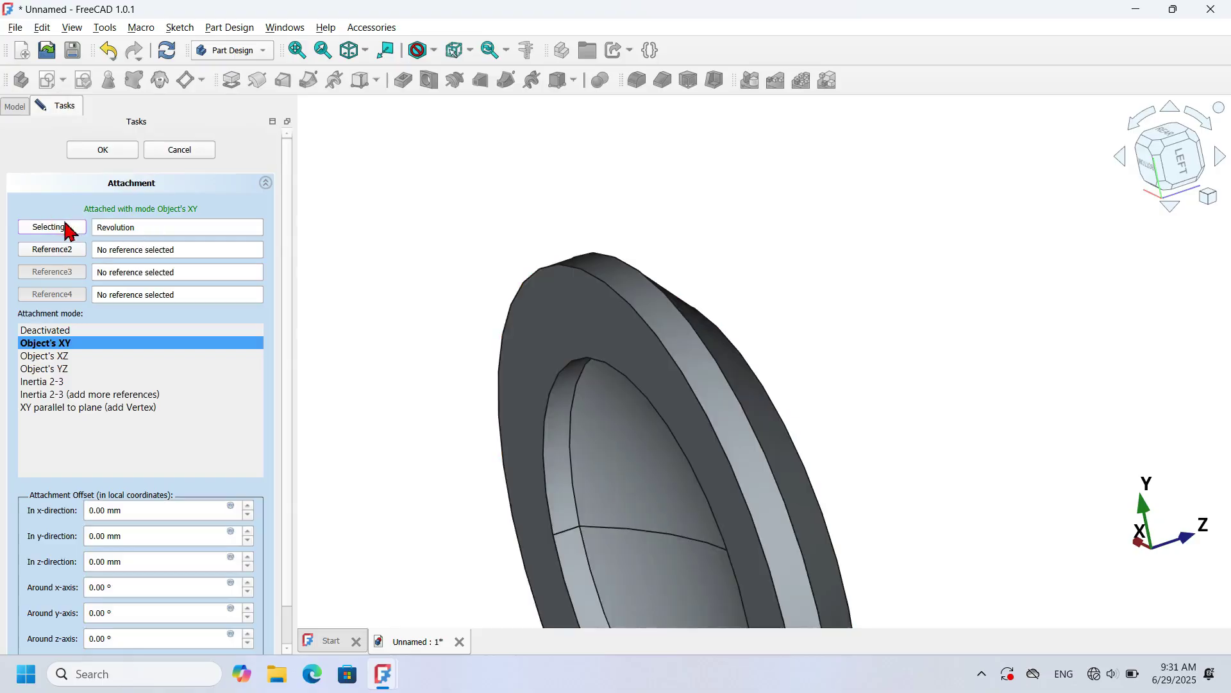
click(576, 329)
click(113, 156)
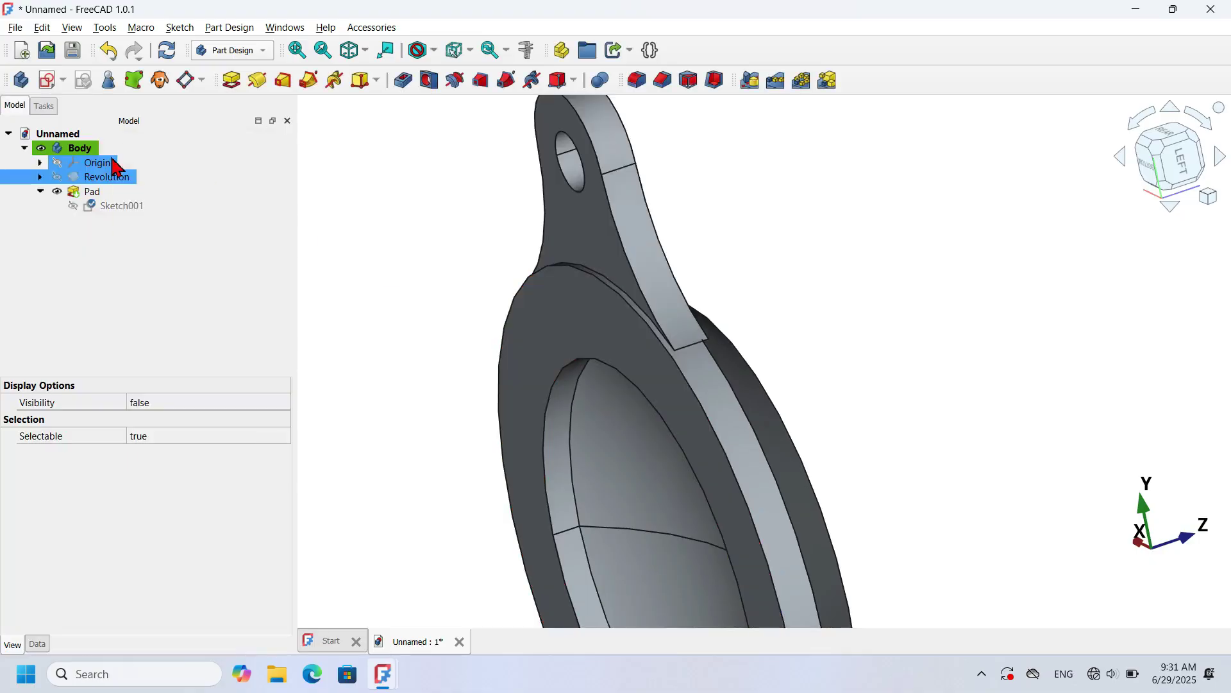
click(407, 234)
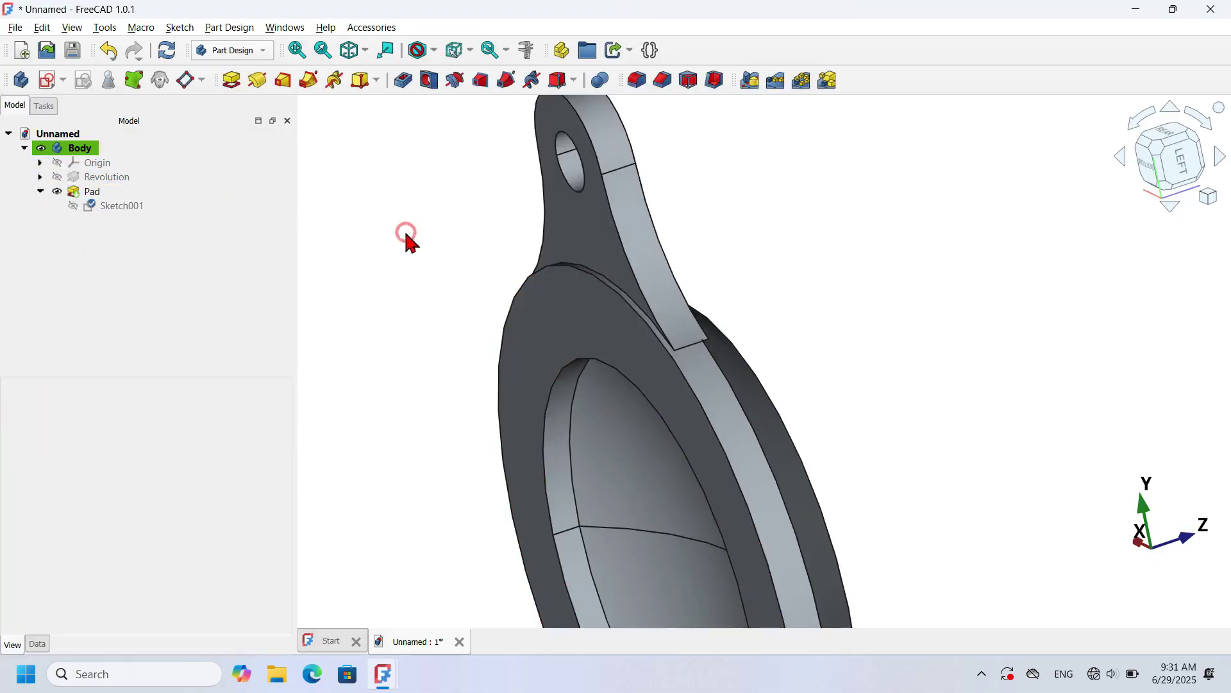
click(166, 57)
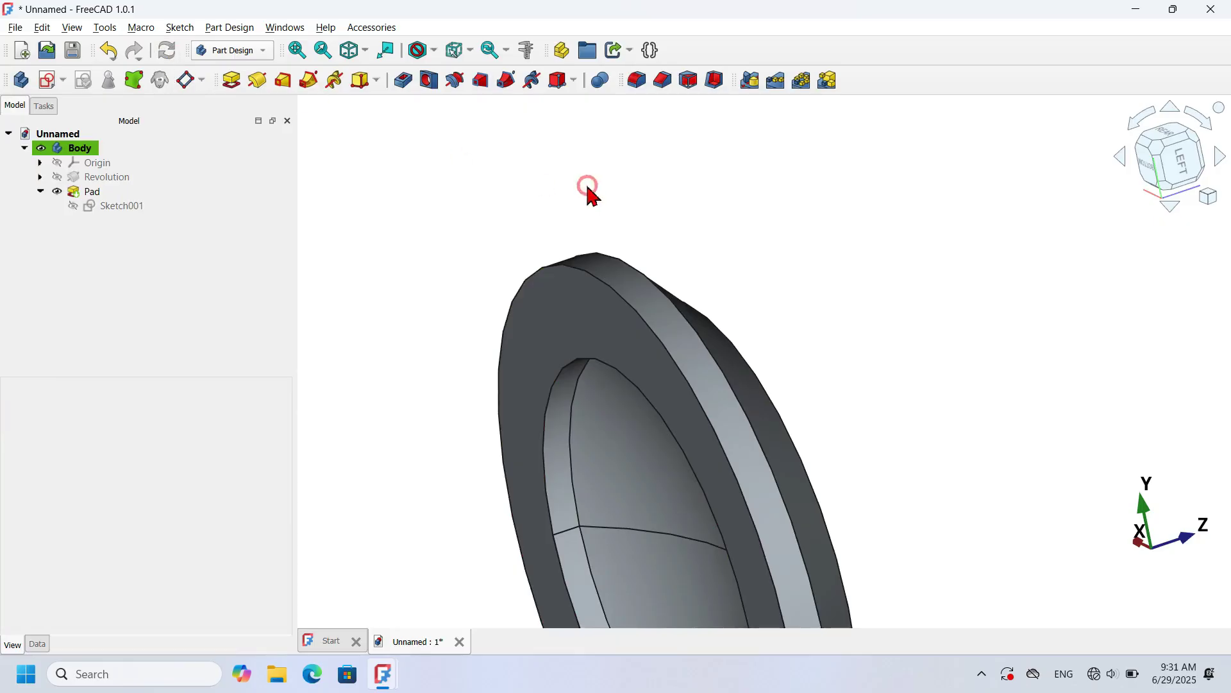
key(0)
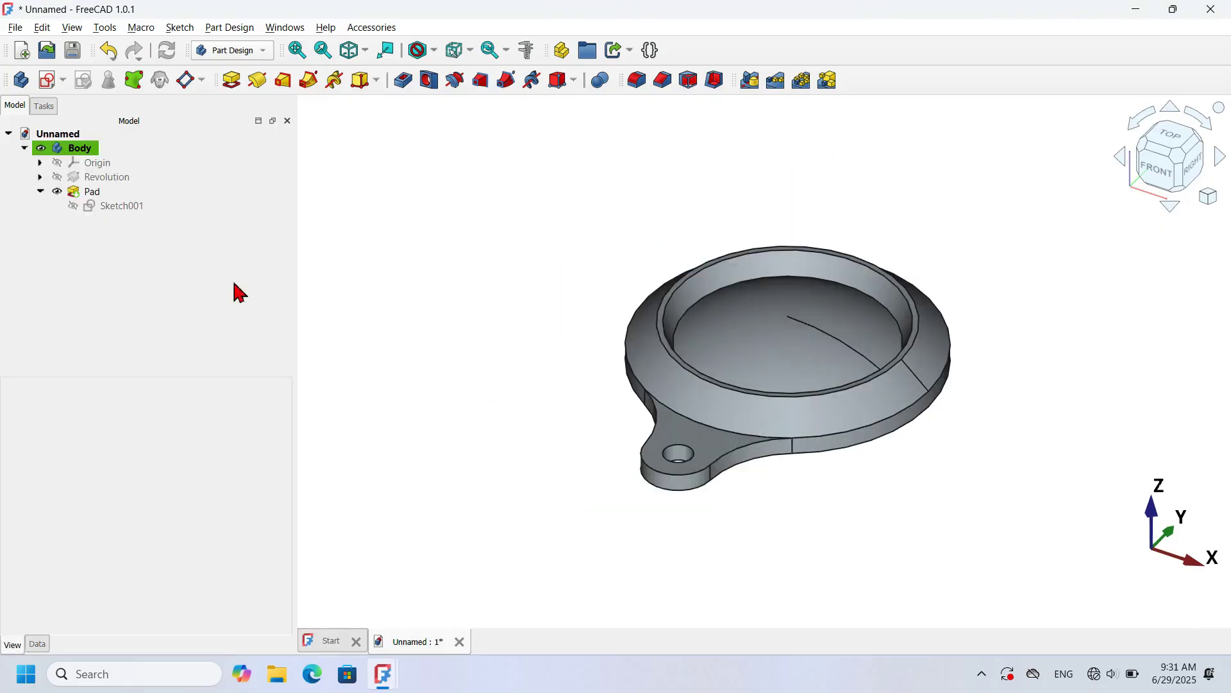
Polar-pattern the lug pad into 4 occurrences over 360° about the normal sketch axis.
click(96, 194)
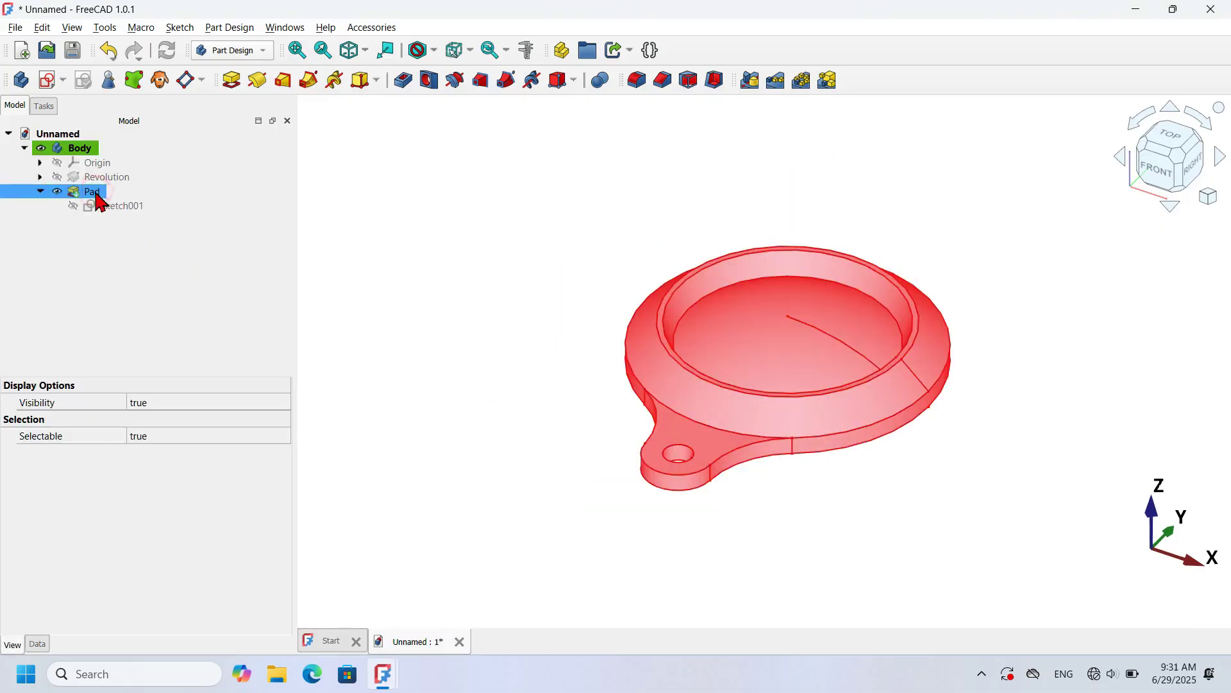
click(800, 84)
double_click(211, 547)
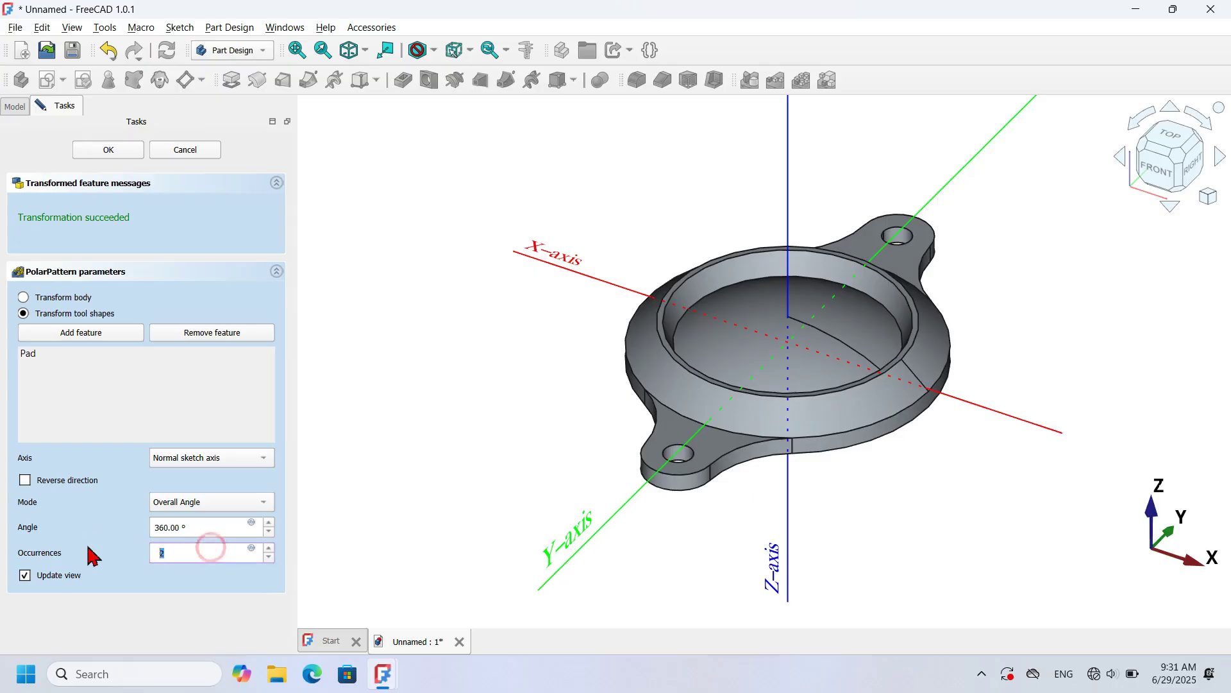
click(359, 478)
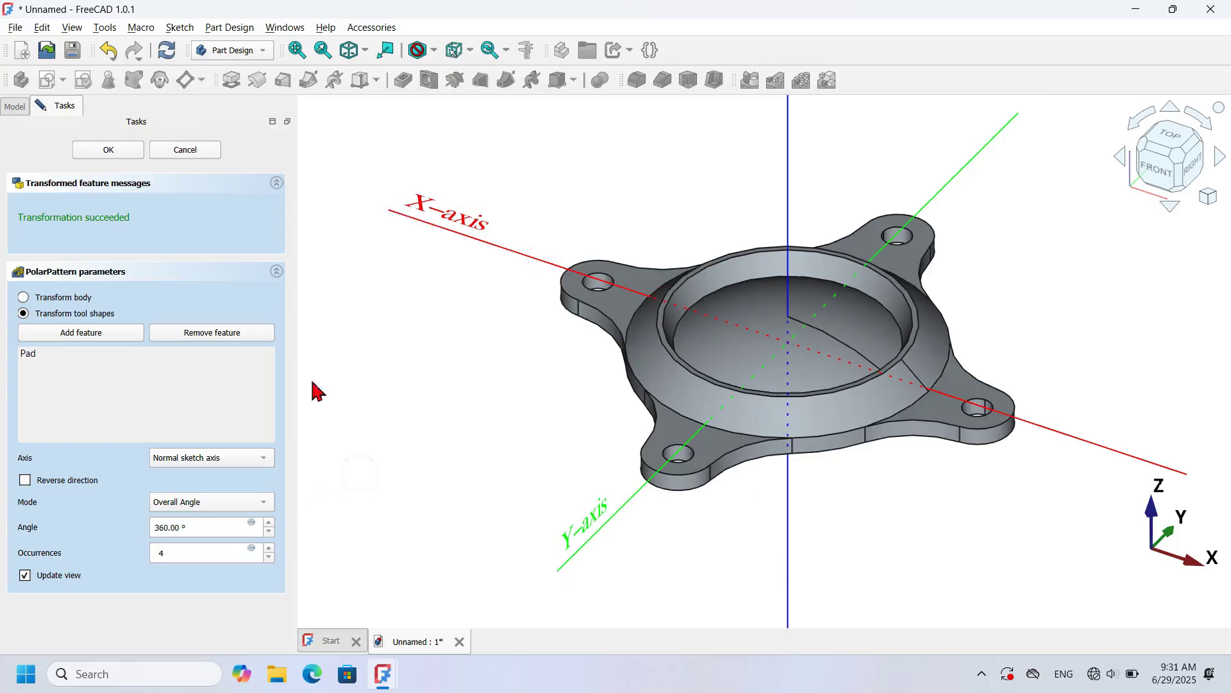
click(126, 151)
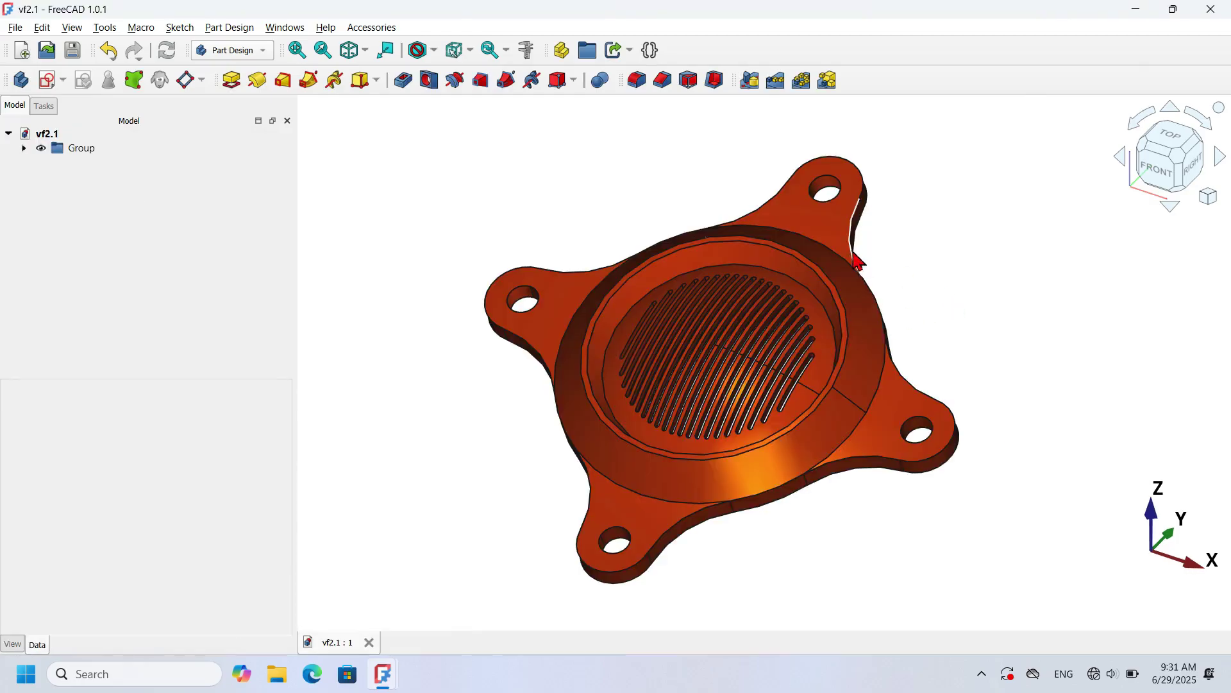
Examine the slotted grille inside the ring of the finished vf2.1 model.
middle_drag(858, 261, 909, 324)
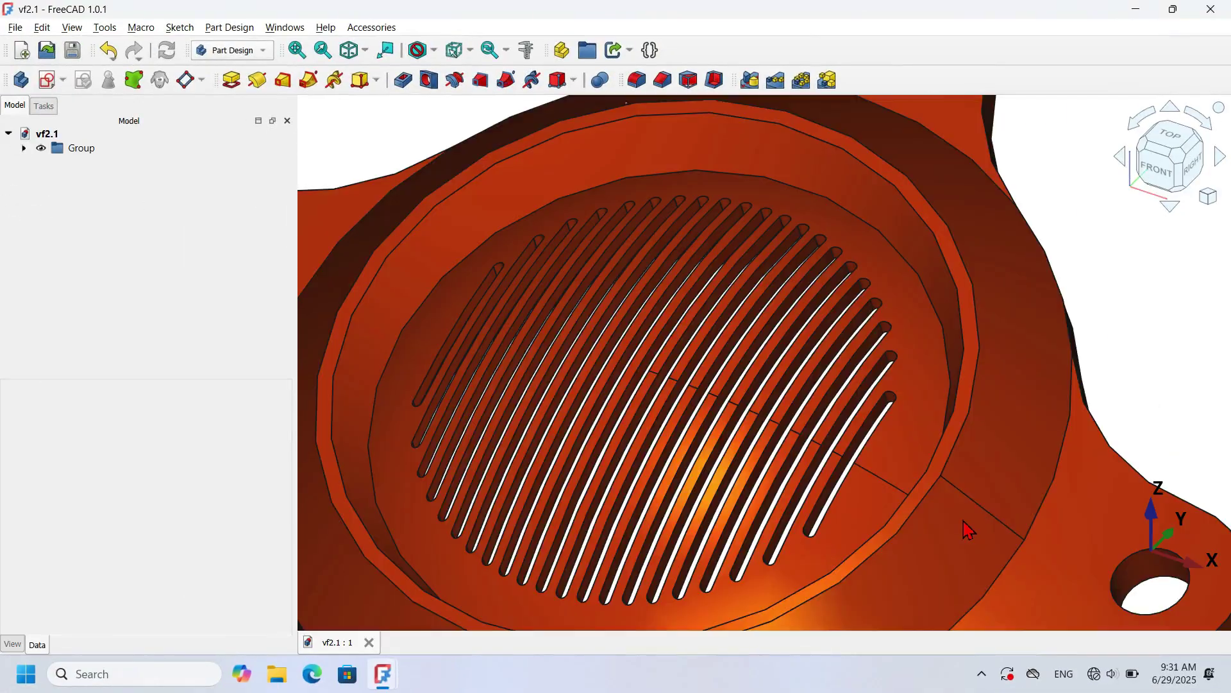
scroll(965, 528, down, 5)
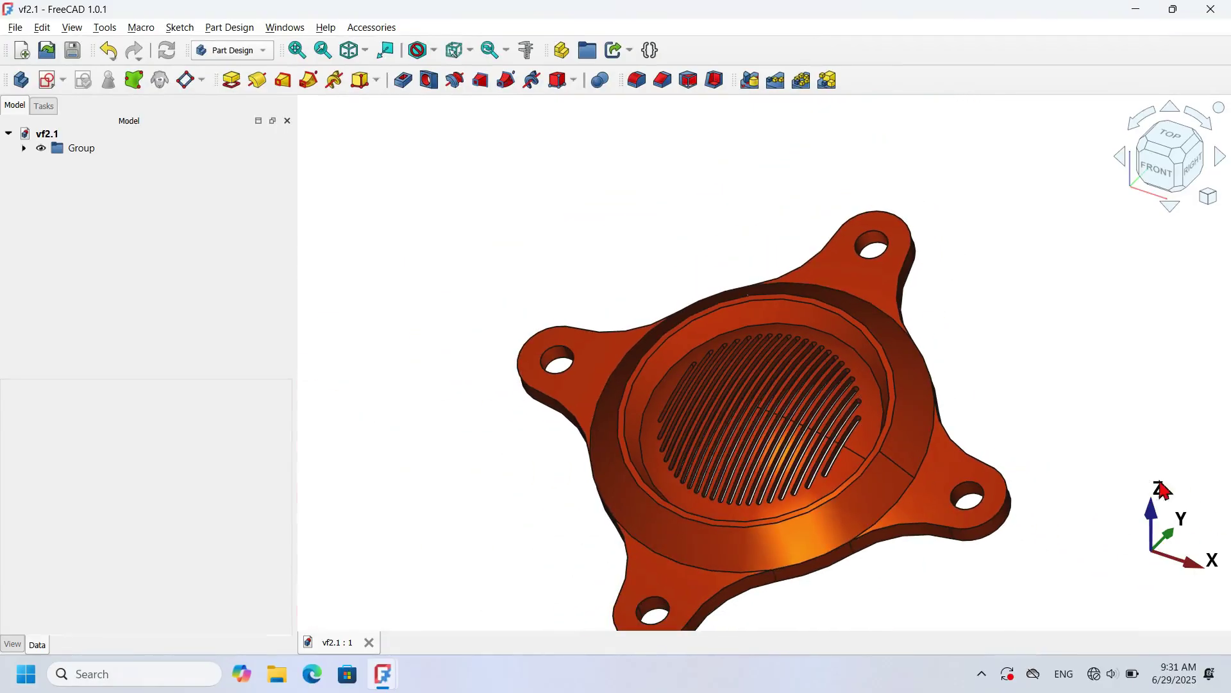
middle_drag(1034, 429, 877, 411)
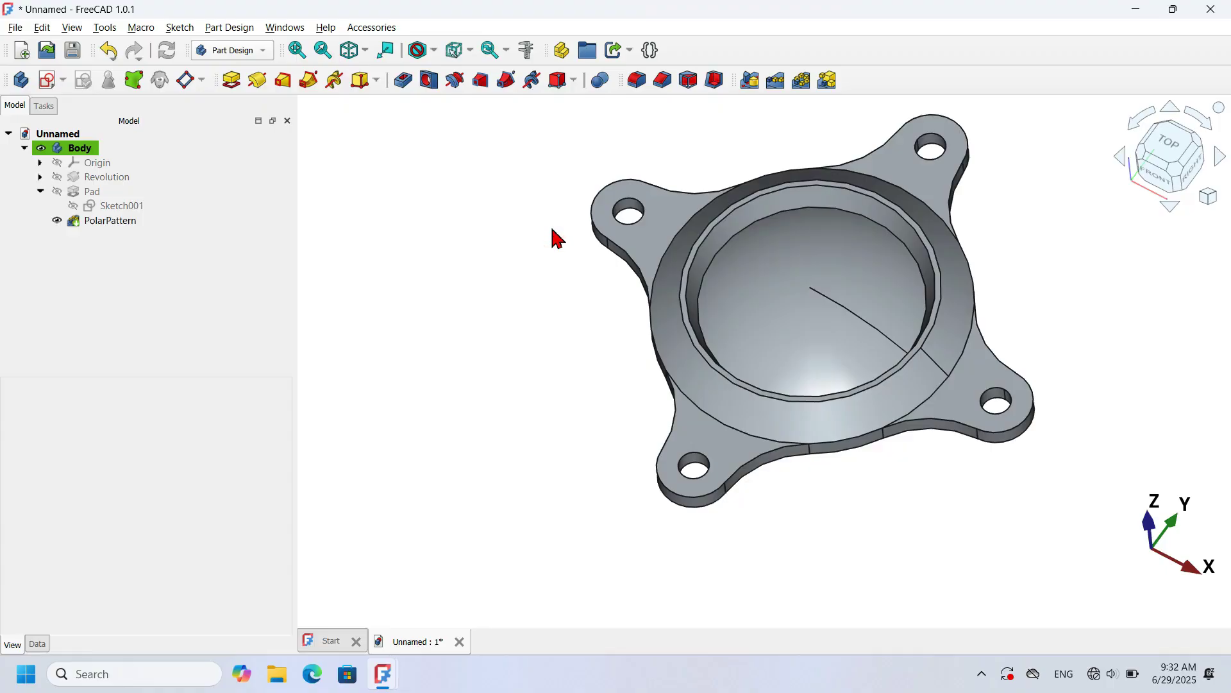
Create a new sketch on the XY plane and show the body in section at the sketch plane.
click(45, 82)
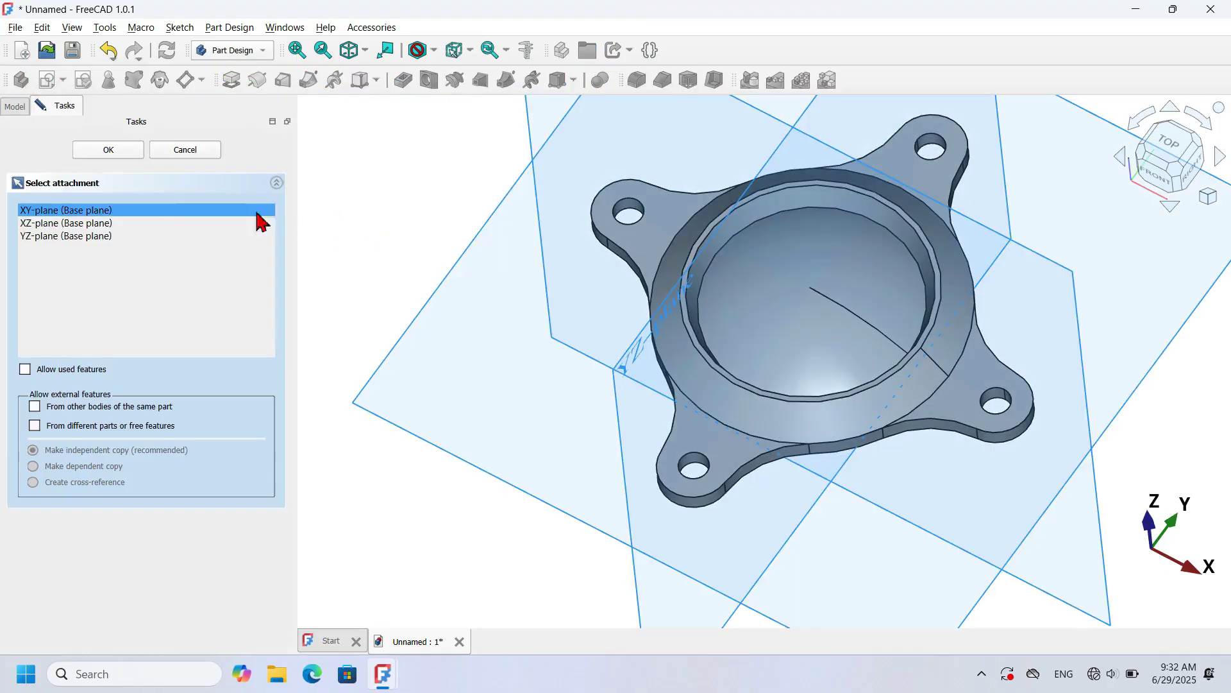
double_click(173, 212)
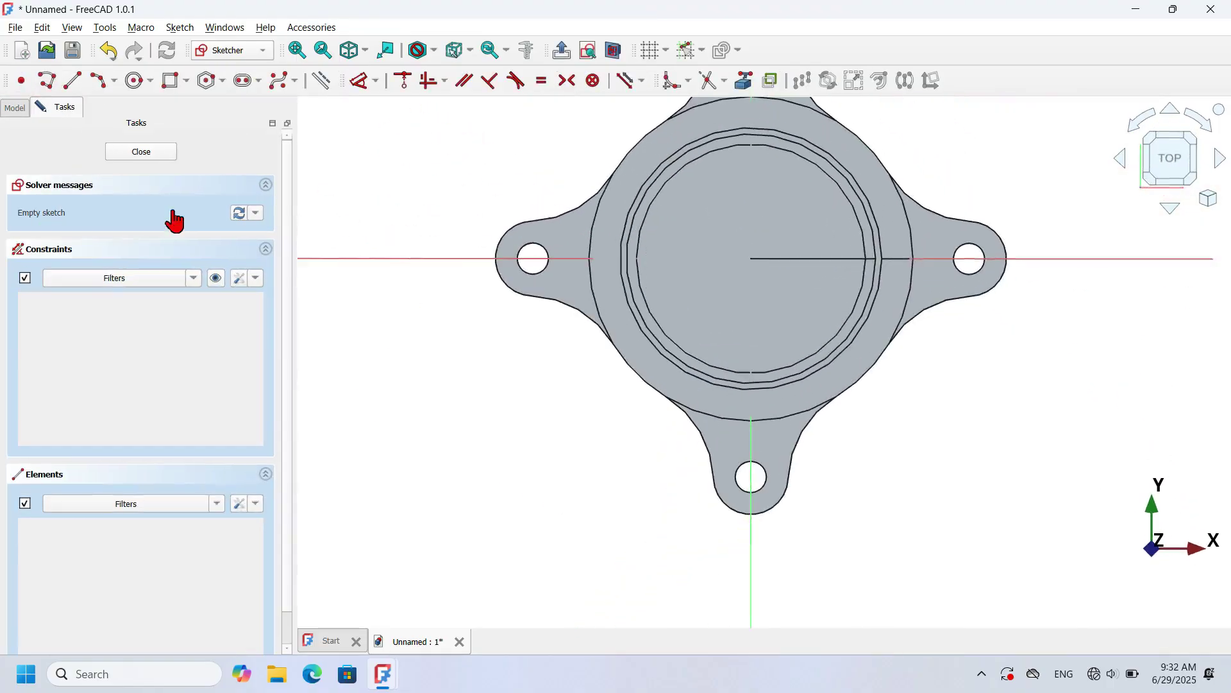
scroll(630, 465, down, 5)
scroll(712, 337, up, 3)
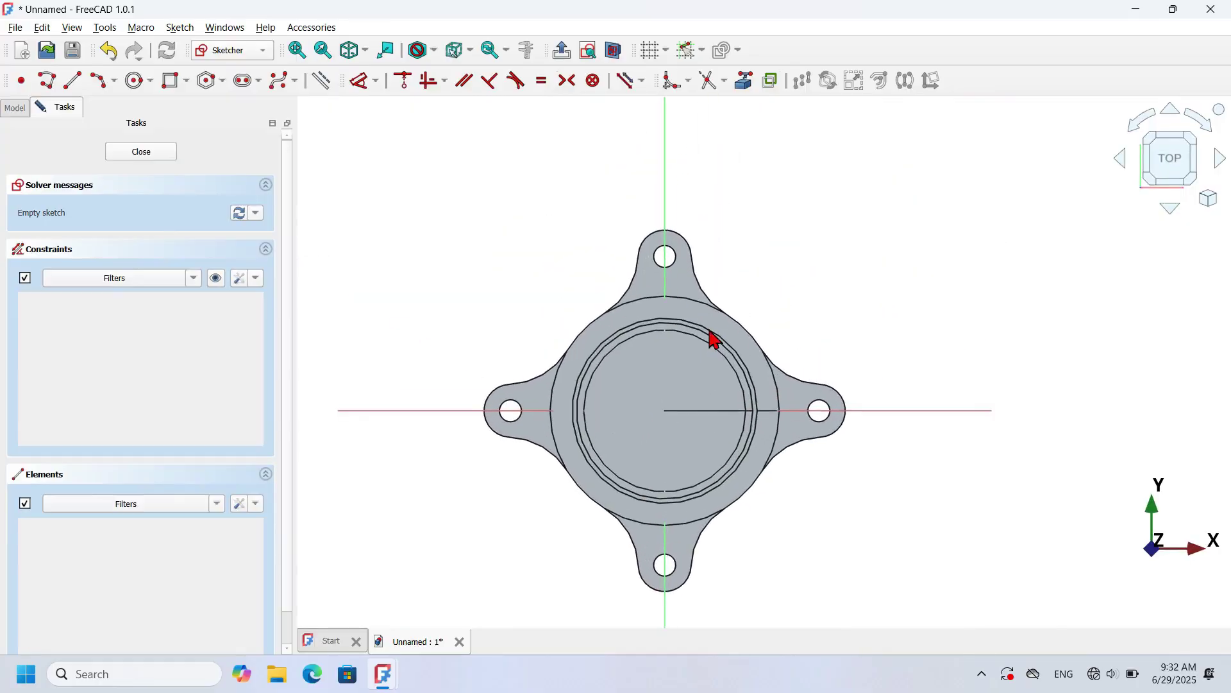
click(613, 50)
scroll(717, 406, up, 2)
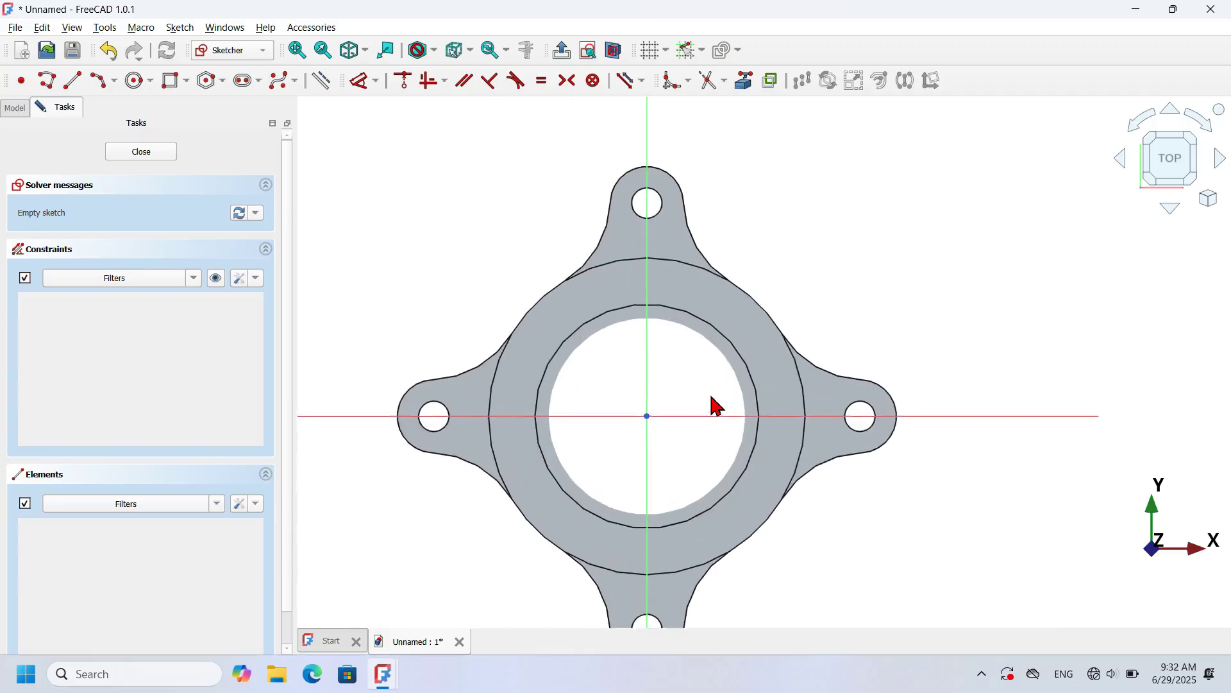
scroll(717, 406, up, 1)
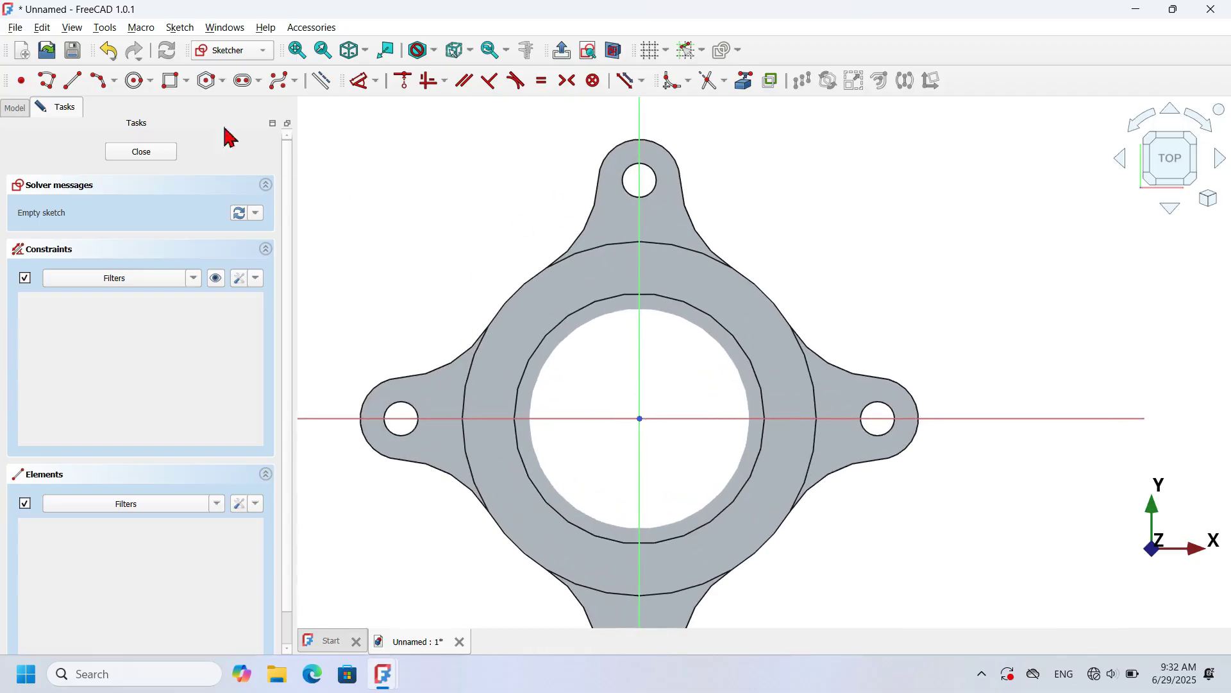
Hide the polar-patterned body while keeping the new sketch open for editing.
click(19, 107)
click(90, 225)
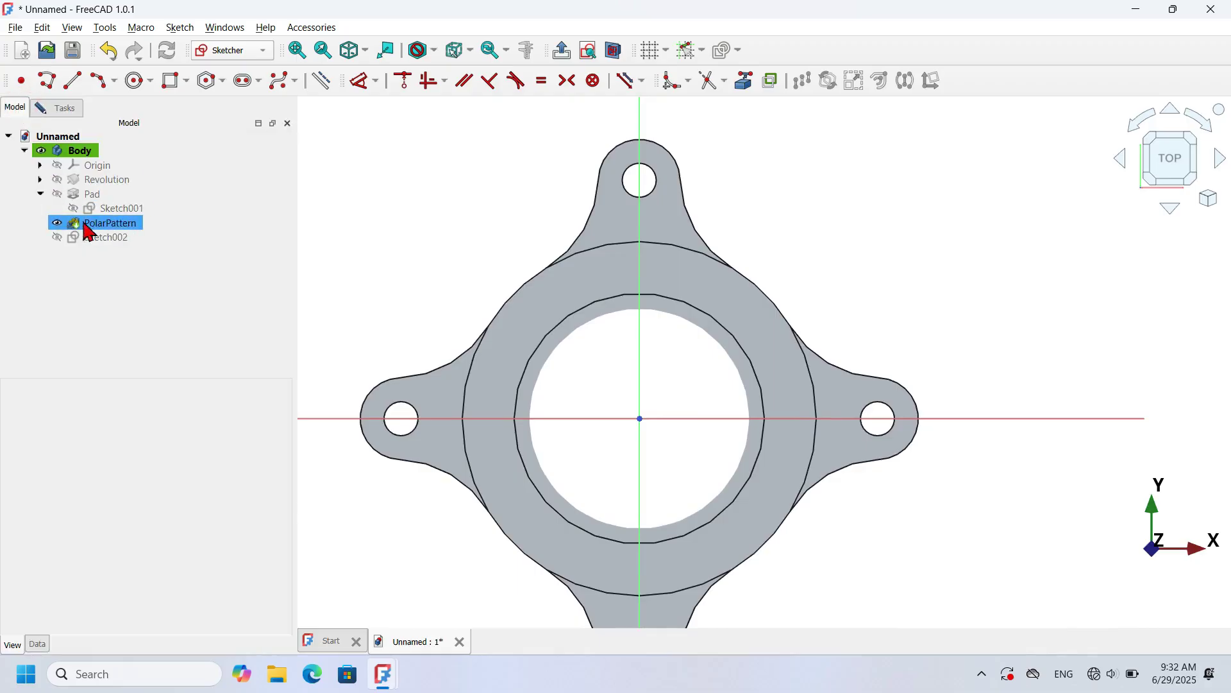
click(58, 223)
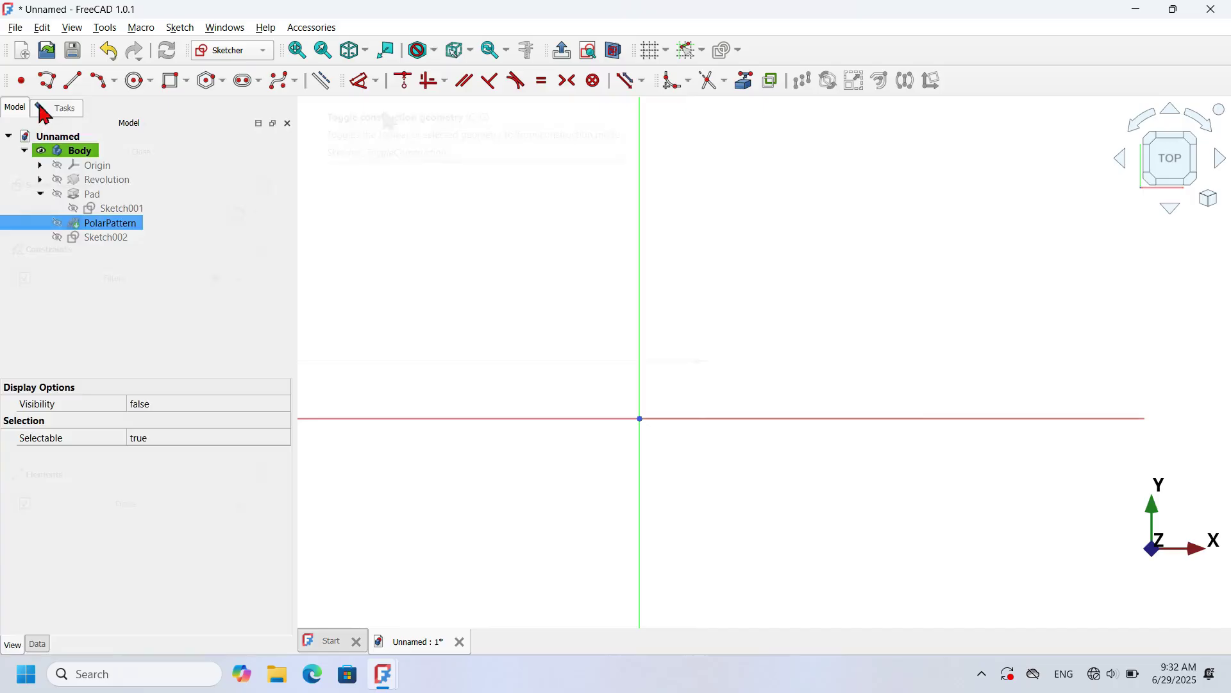
click(61, 108)
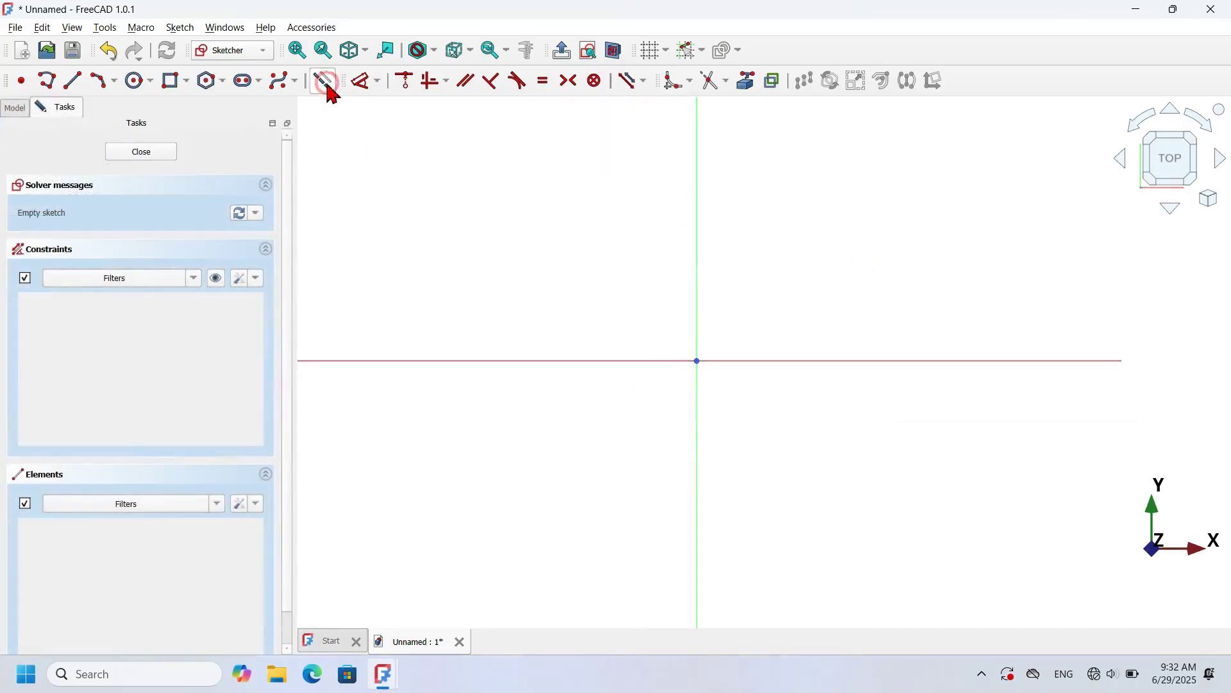
Draw a 60 mm diameter construction circle centred on the origin, then leave construction mode and hide its constraints.
click(143, 81)
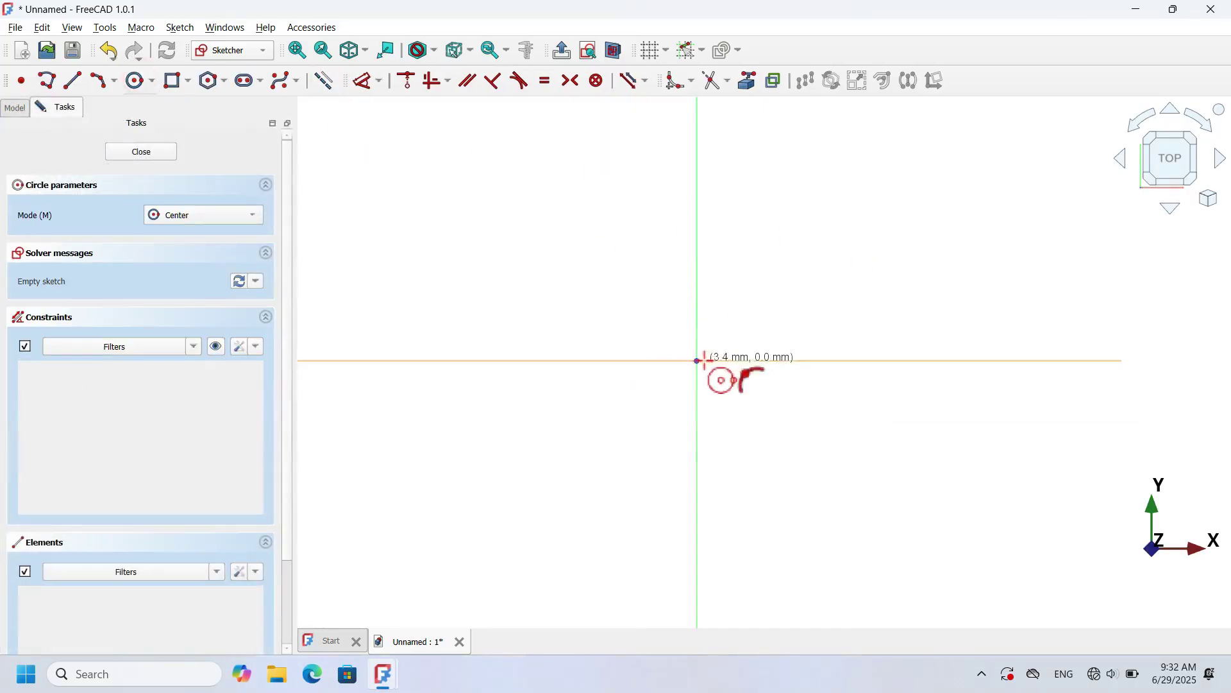
click(698, 361)
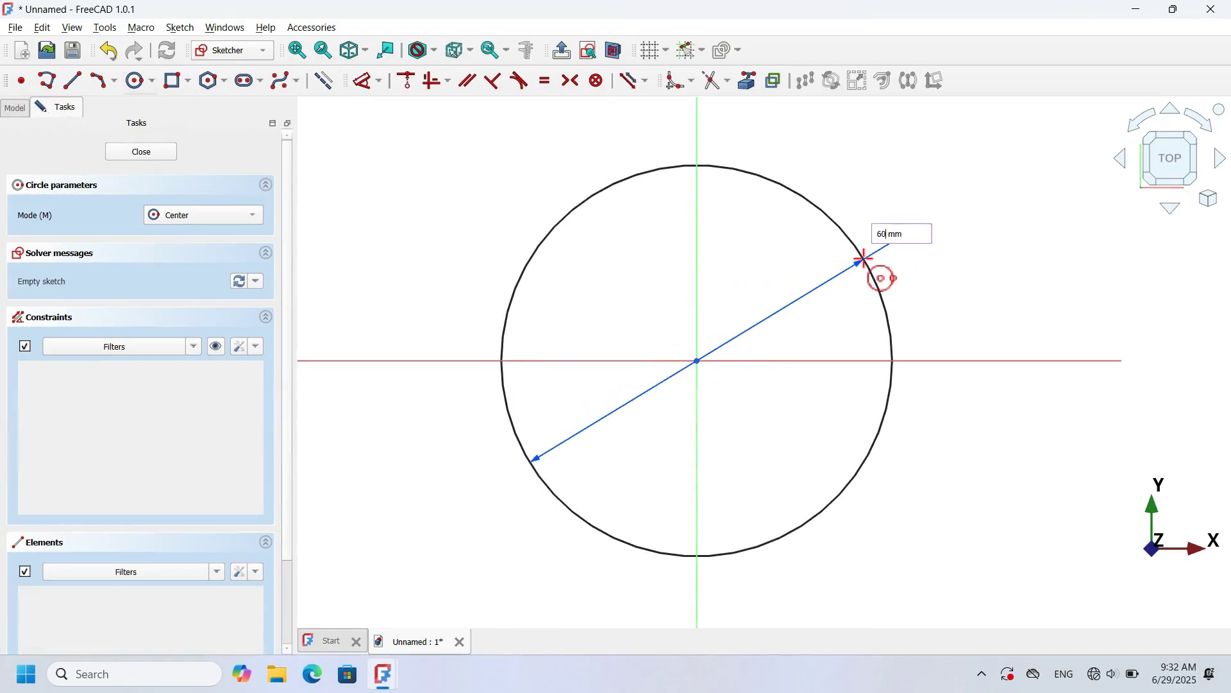
key(Return)
scroll(805, 327, up, 3)
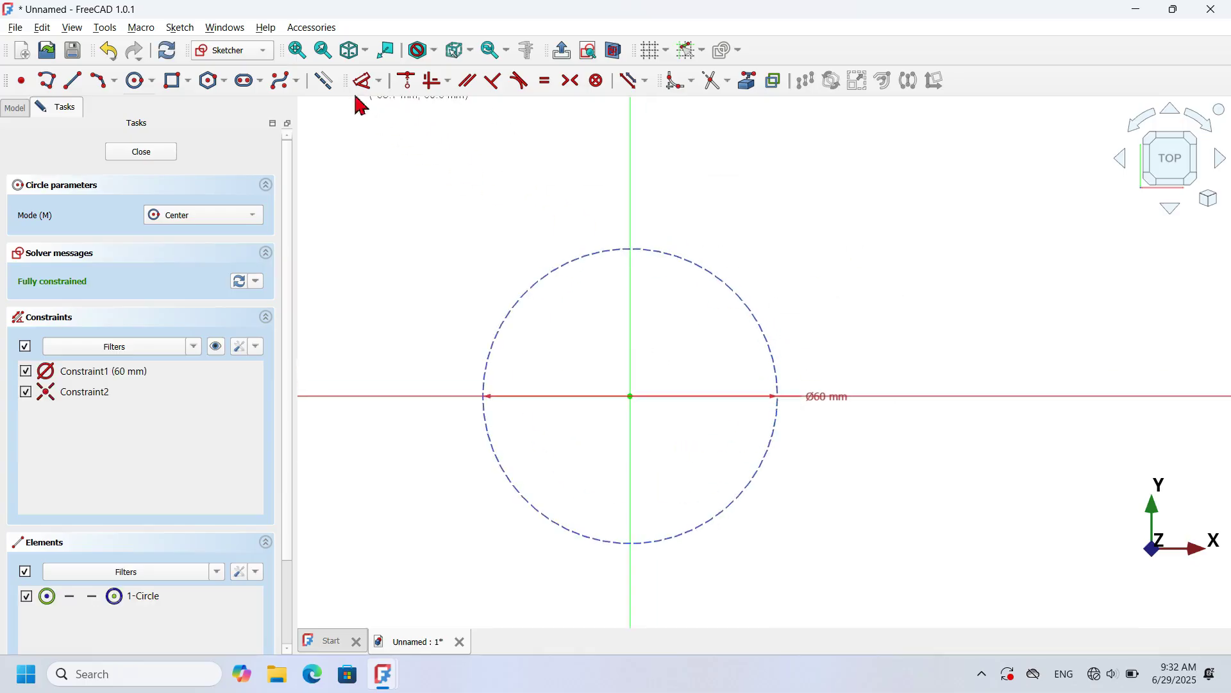
click(325, 89)
click(216, 346)
scroll(557, 379, up, 2)
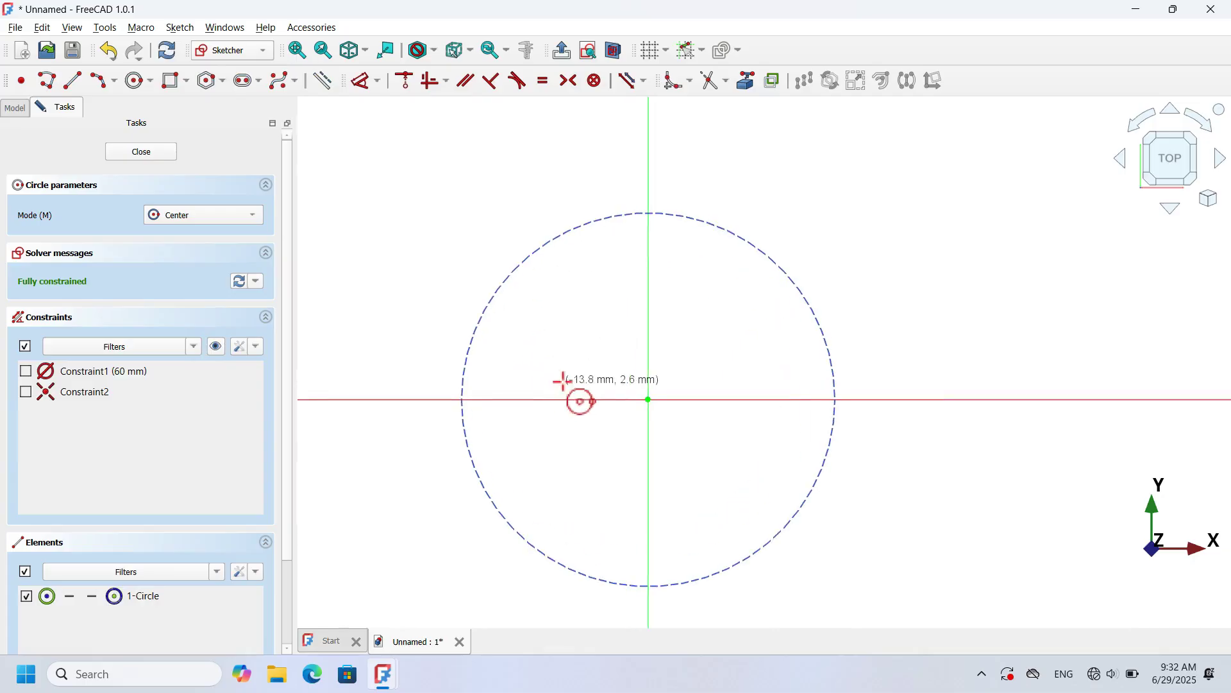
Sketch a narrow vertical slot inside the construction circle, crossing the horizontal axis on the positive X side.
click(245, 88)
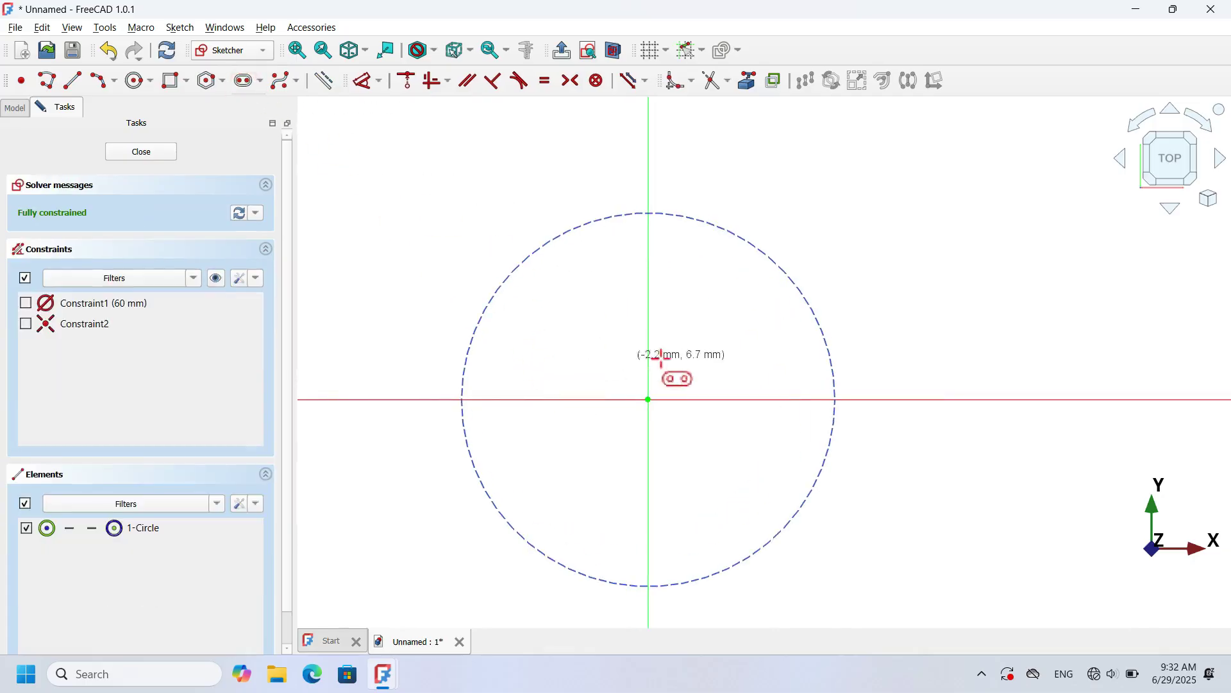
scroll(715, 367, up, 3)
click(697, 275)
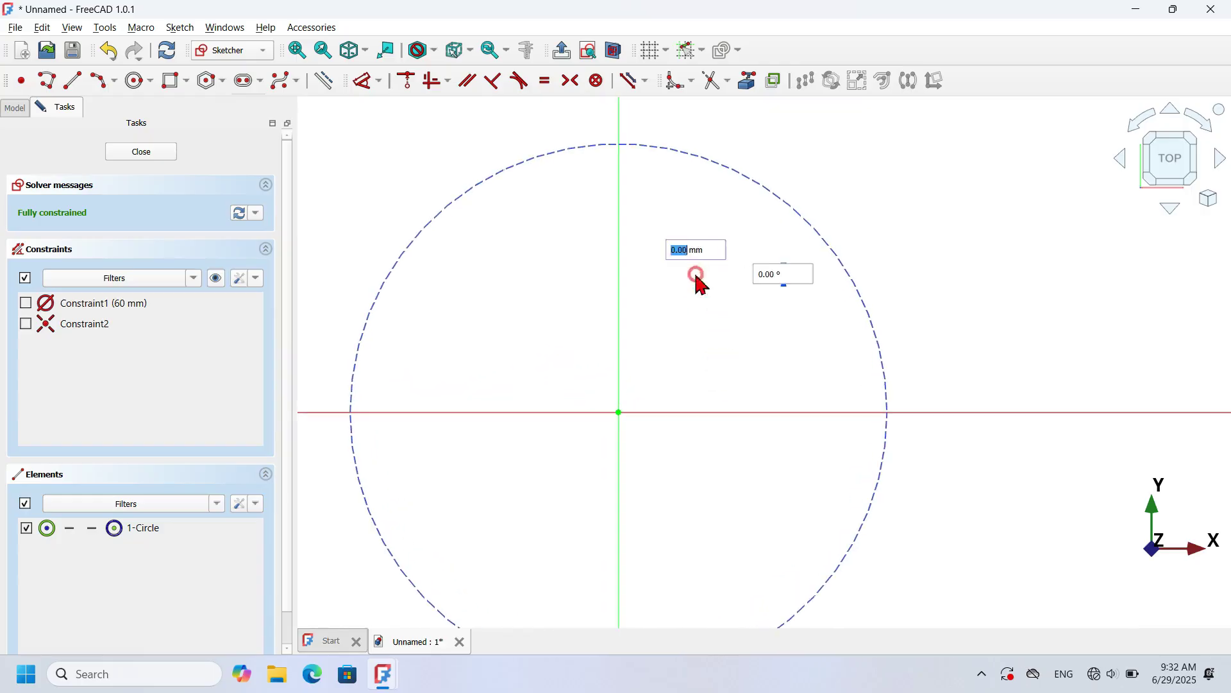
click(699, 506)
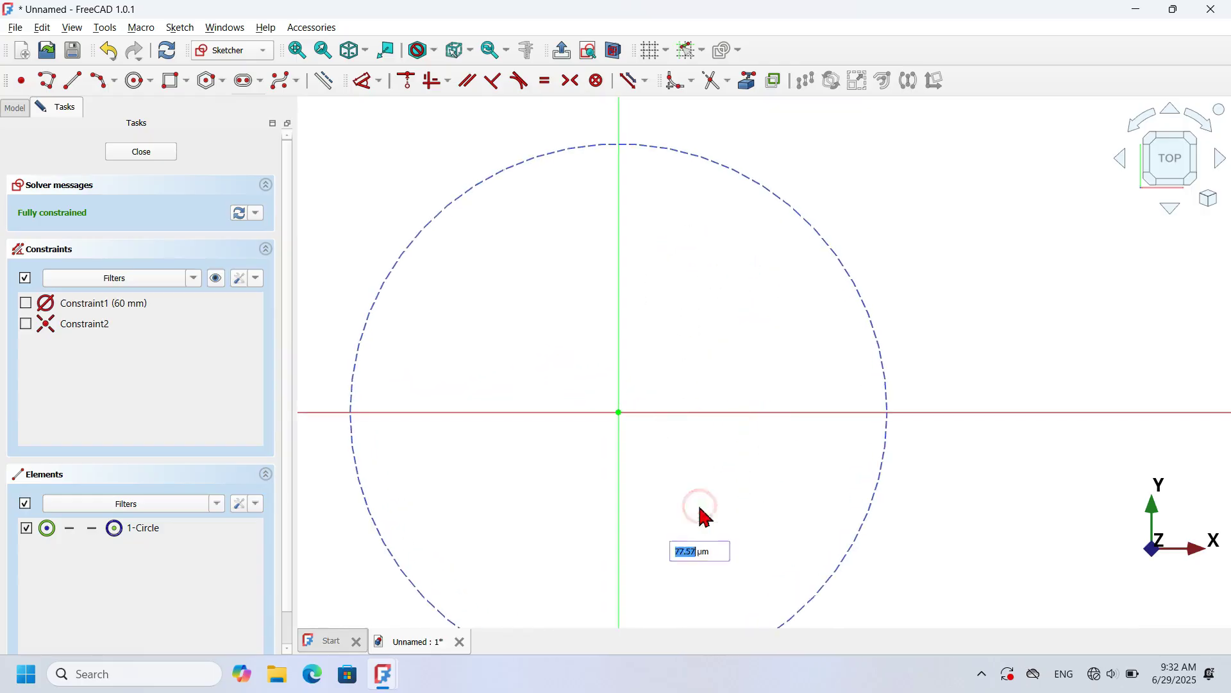
scroll(709, 495, up, 2)
click(718, 473)
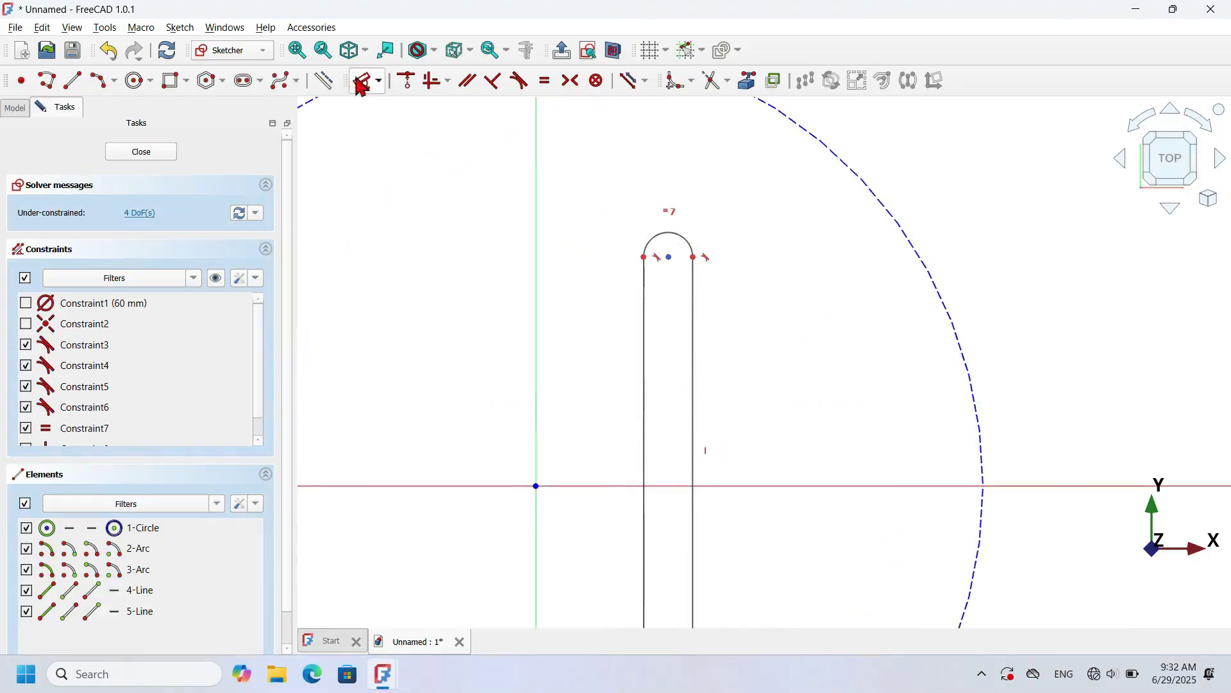
Constrain the slot's end radius to 0.75 mm, then stretch the slot closer to the vertical axis and nearly to the construction circle.
click(679, 233)
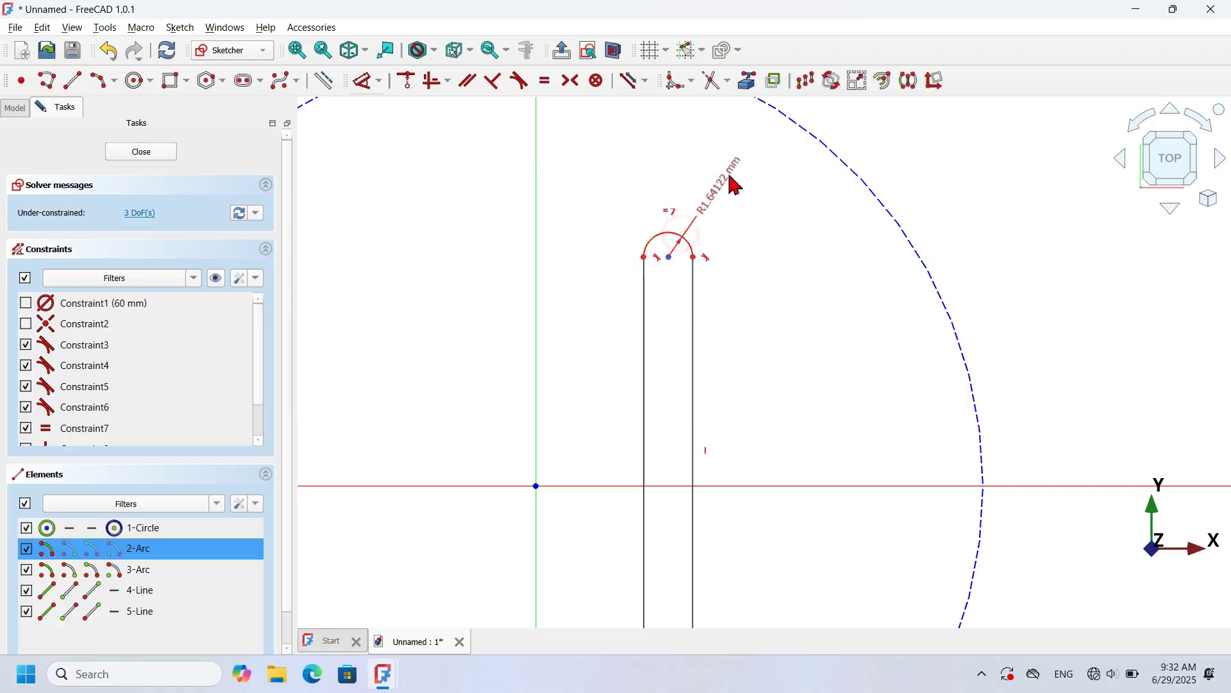
click(740, 177)
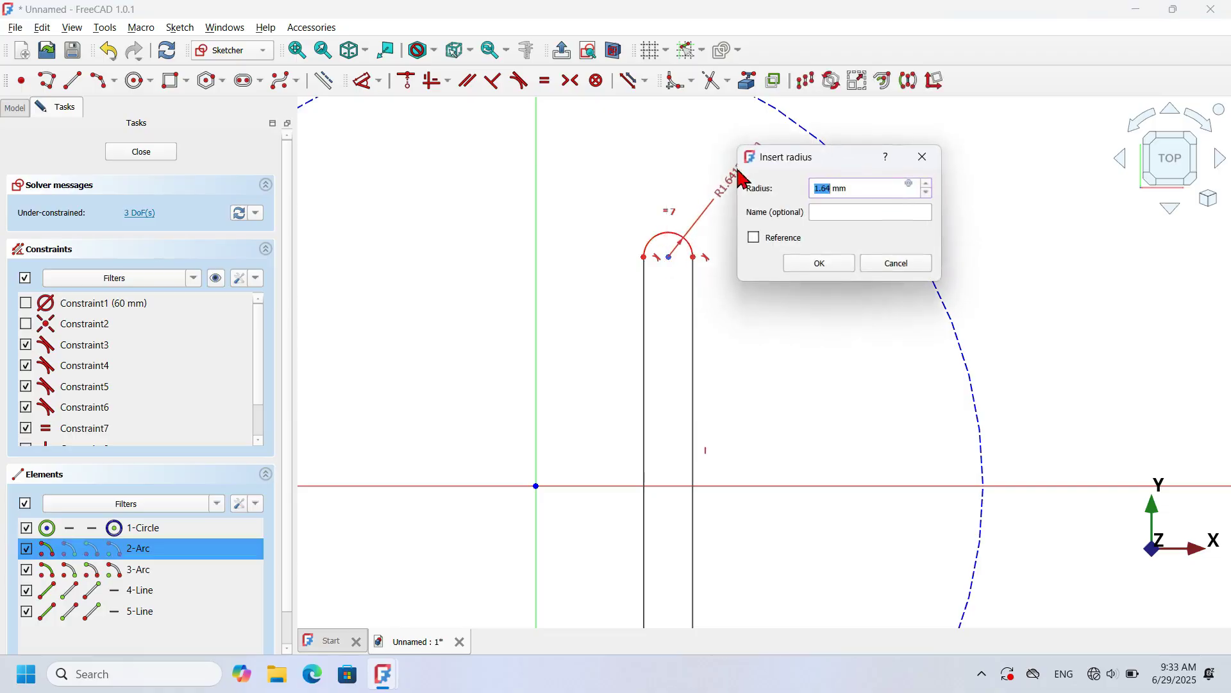
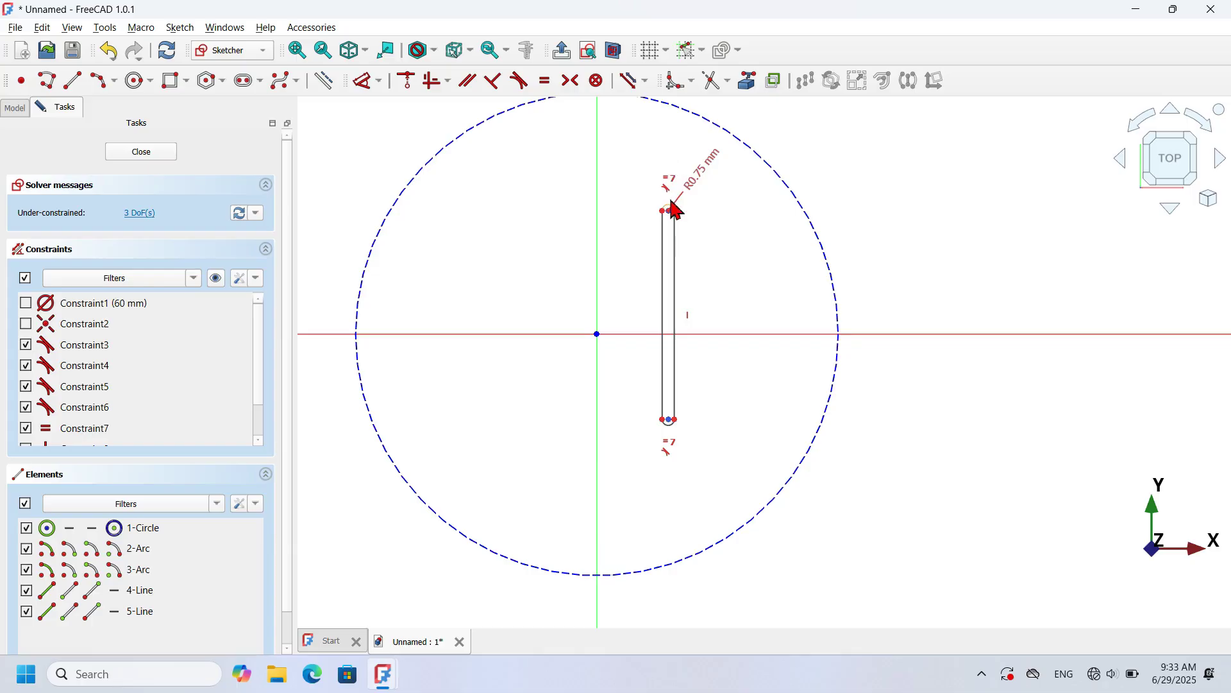
drag(675, 220, 628, 144)
drag(632, 426, 633, 497)
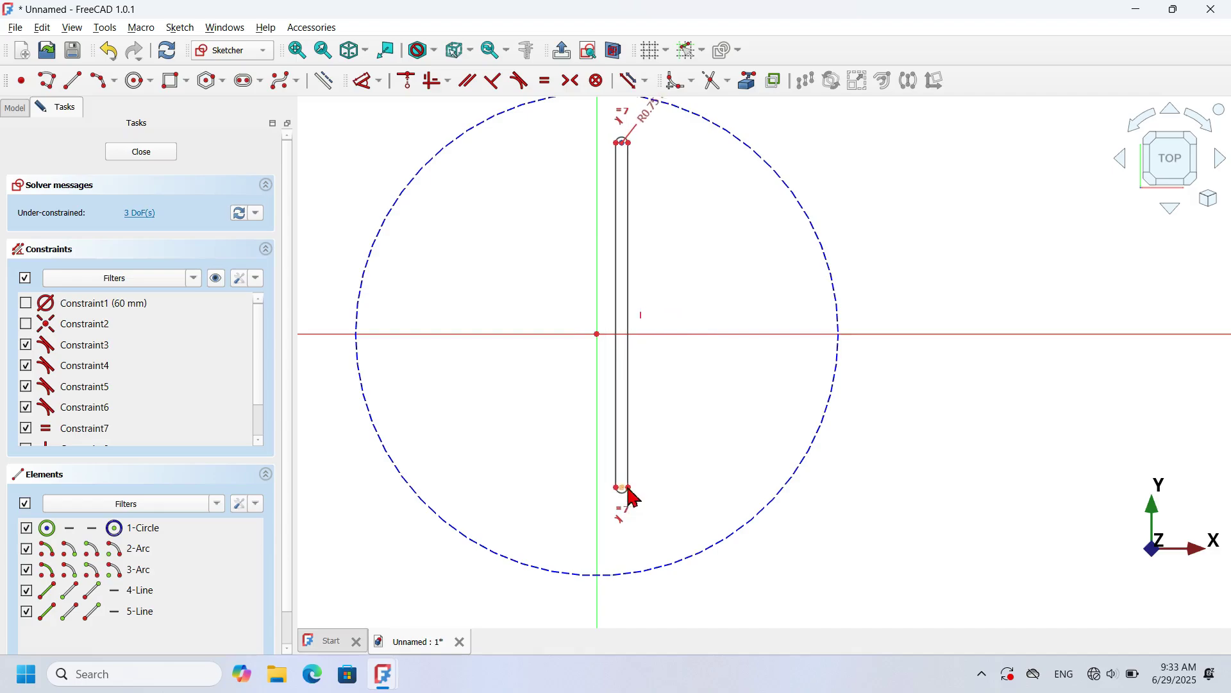
Hide all constraints and translate the whole slot into 11 copies in one row, about 3 mm apart towards positive X.
click(216, 281)
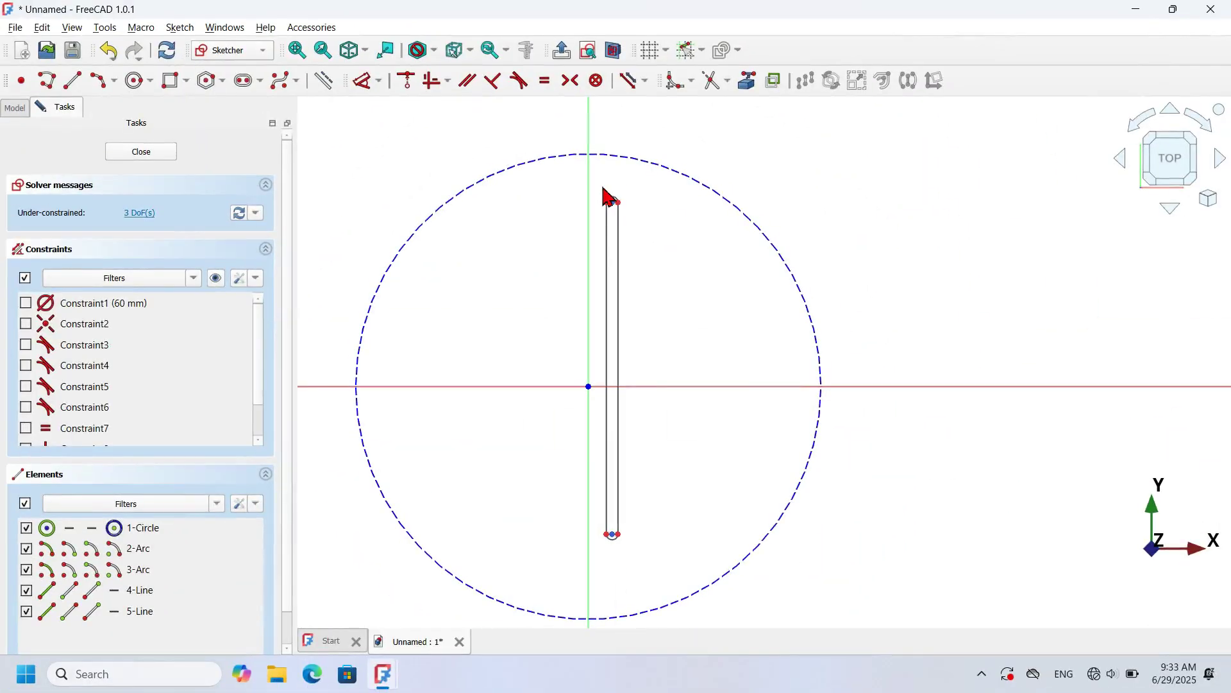
mouse_move(596, 175)
mouse_down()
mouse_move(637, 362)
mouse_move(645, 551)
mouse_up()
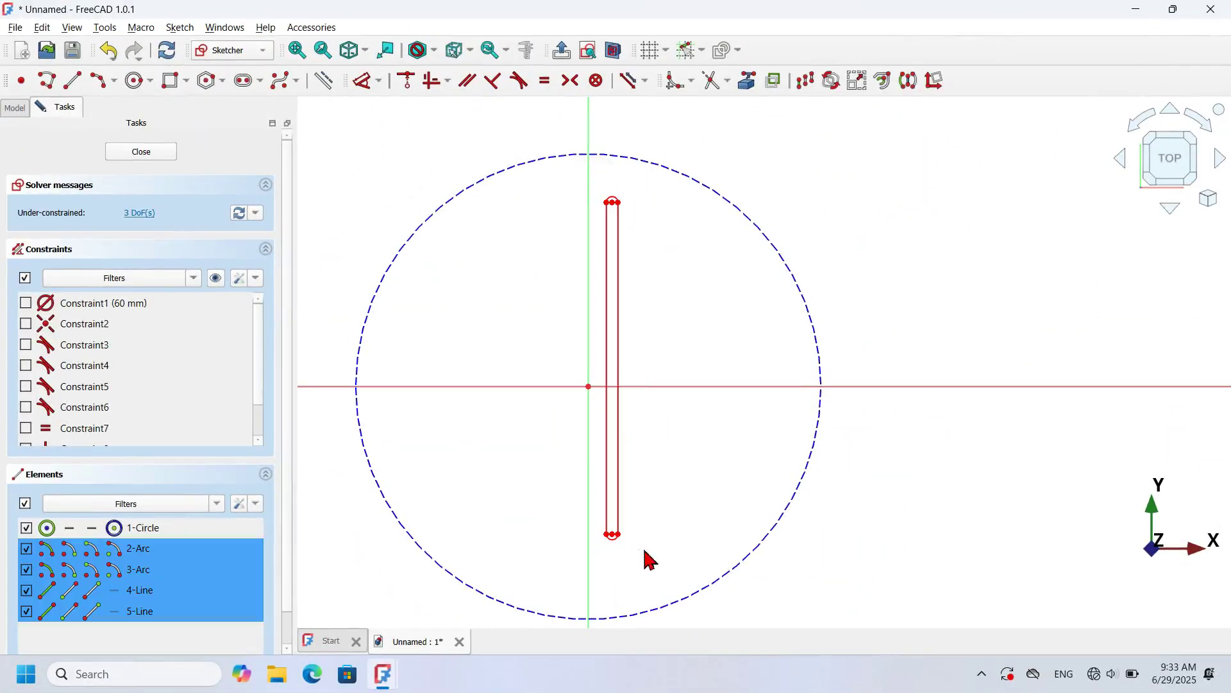
click(808, 83)
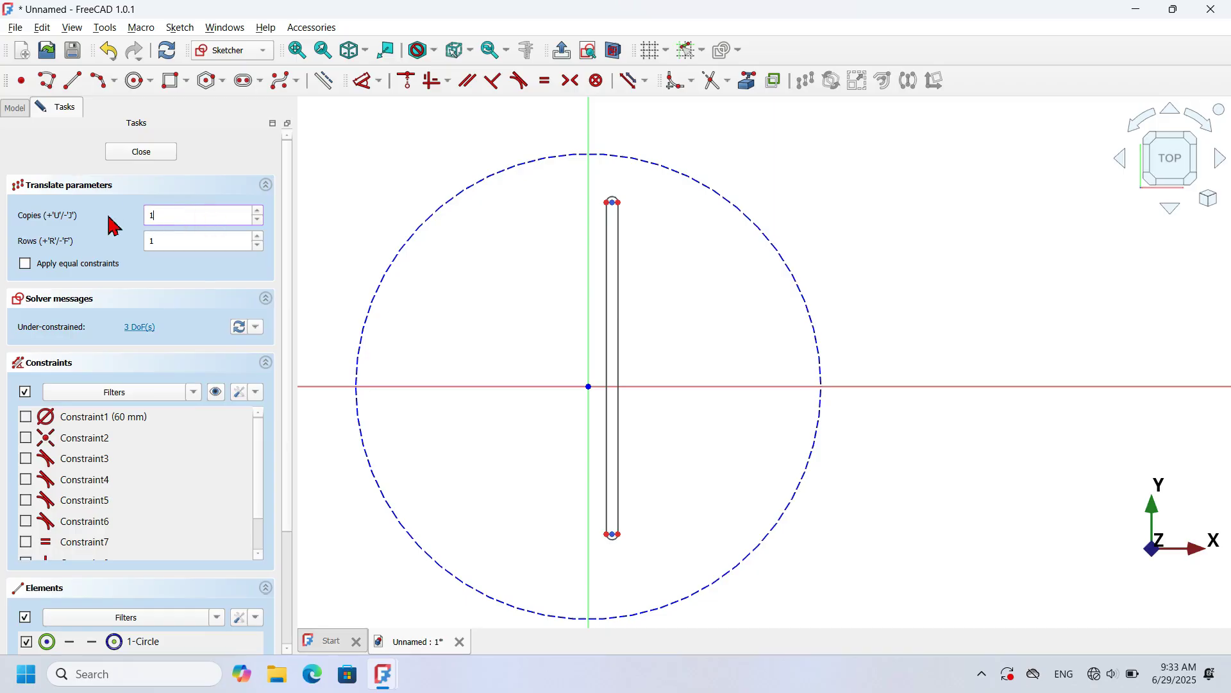
text(11)
click(622, 205)
scroll(640, 209, up, 1)
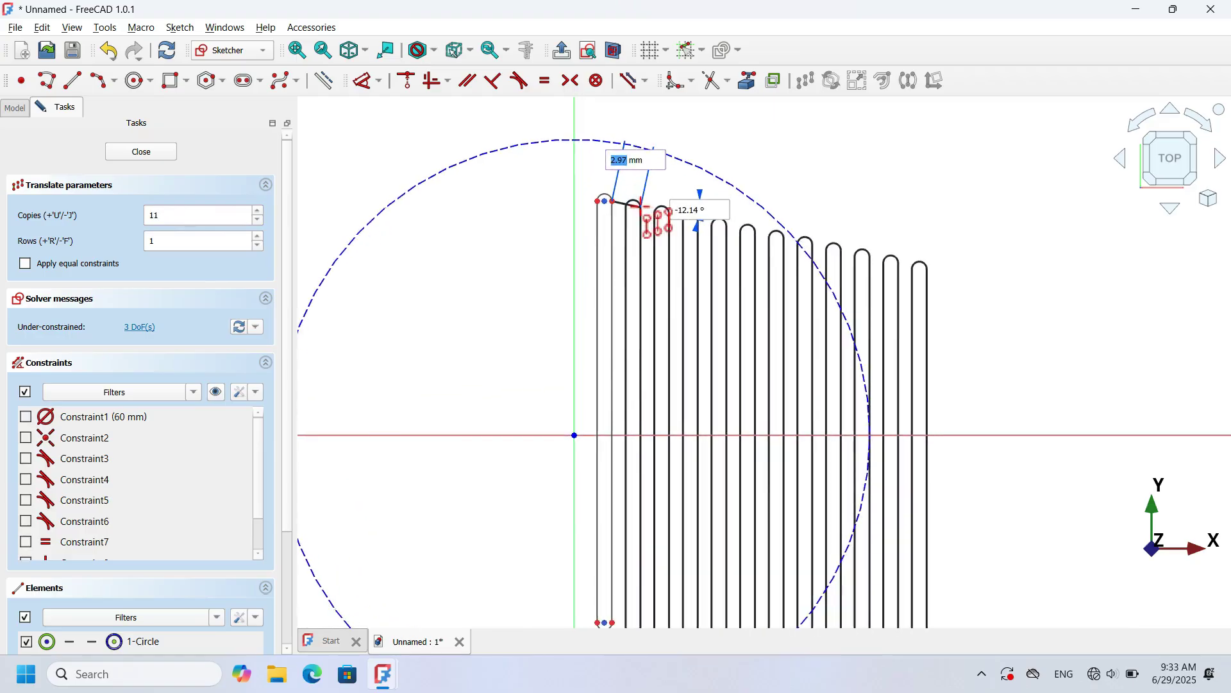
click(637, 206)
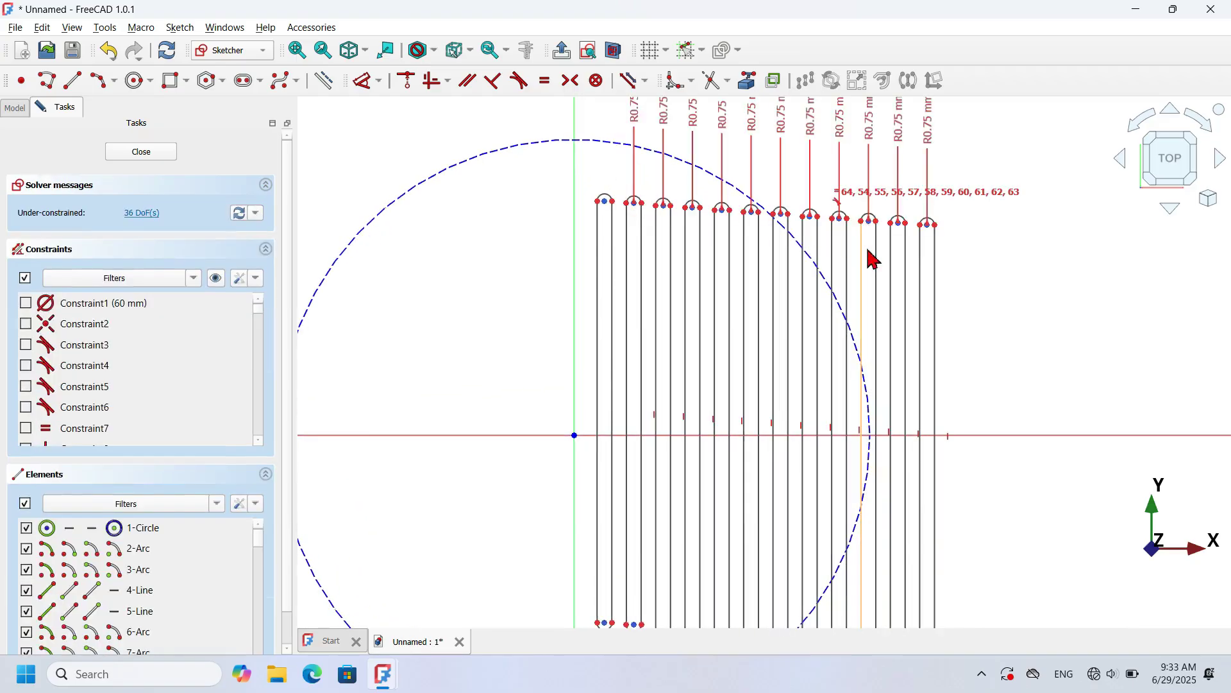
Delete the 0.75 mm radius constraints of all eleven copied slots, keeping the original slot's radius constraint.
scroll(873, 260, down, 1)
scroll(610, 187, up, 1)
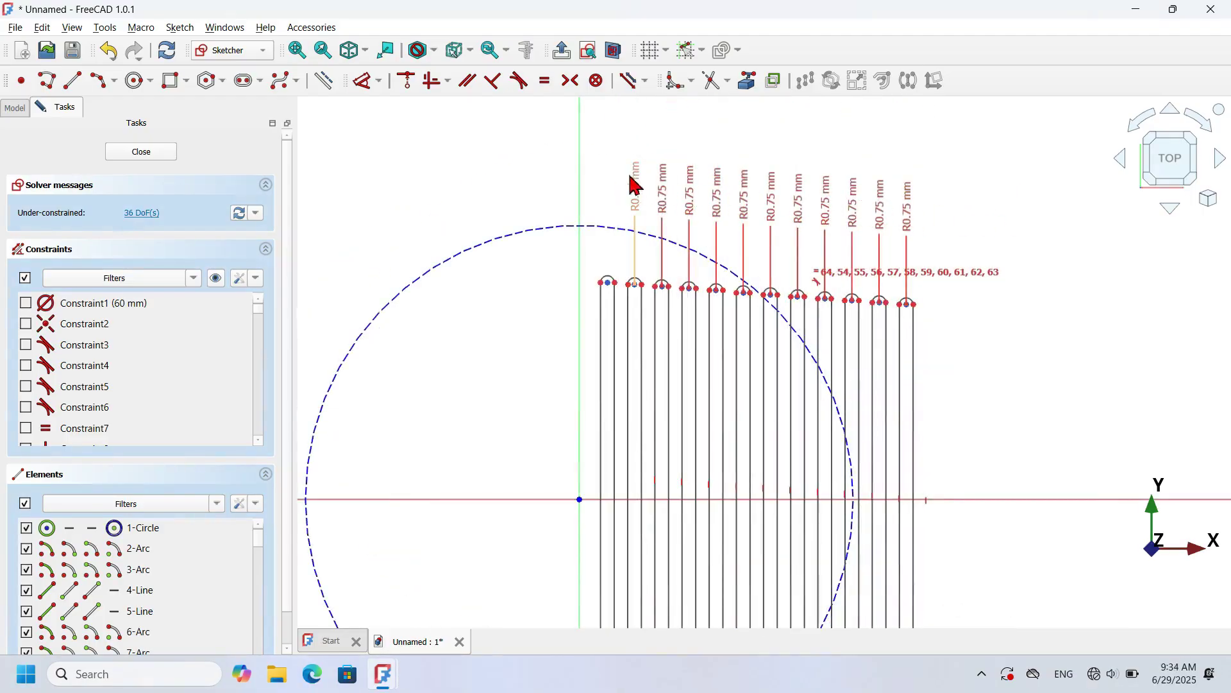
scroll(858, 209, down, 1)
click(83, 312)
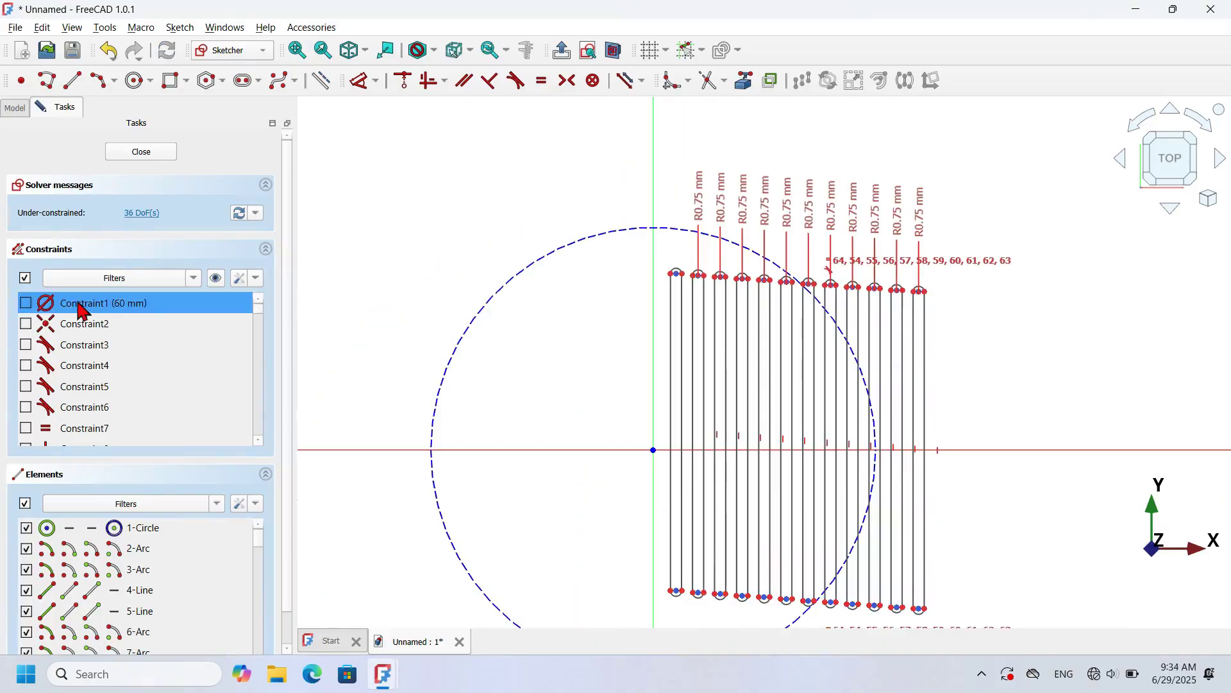
drag(260, 320, 255, 467)
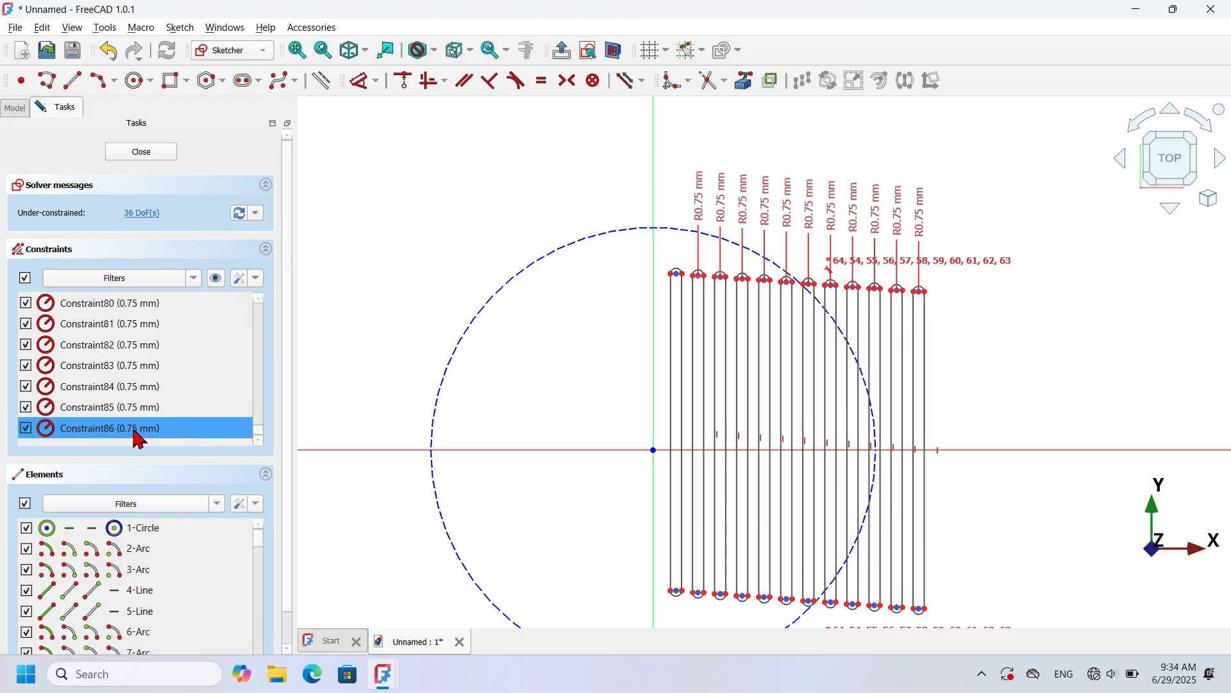
click(171, 427)
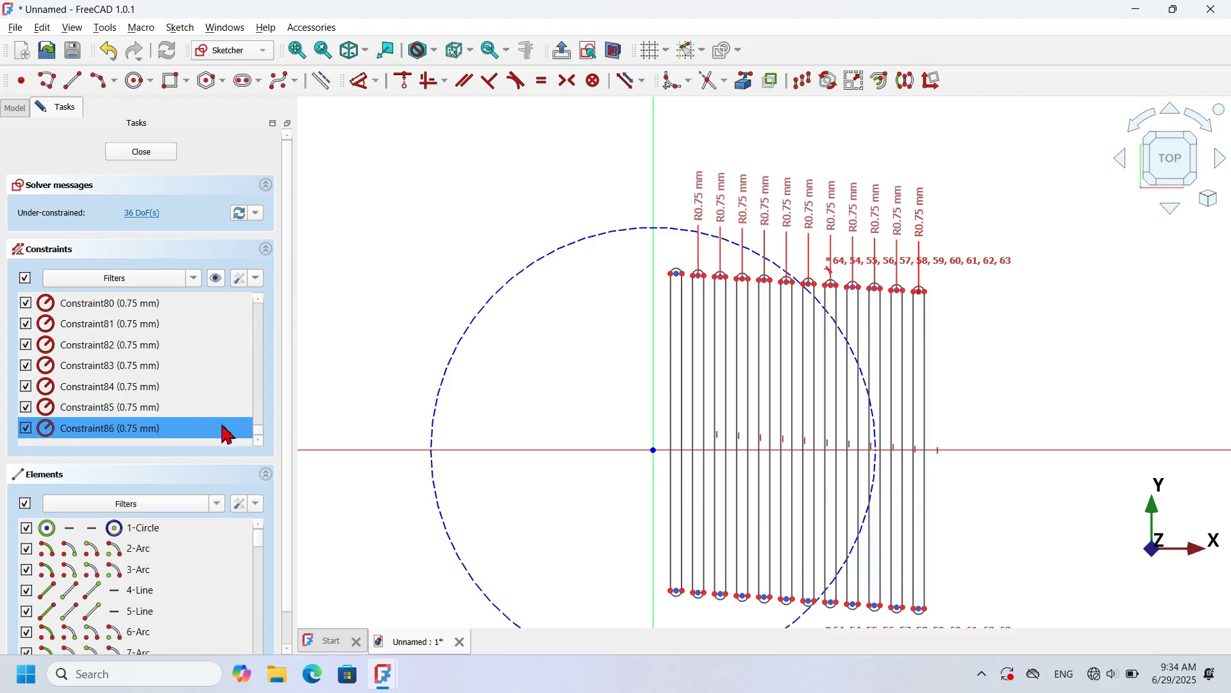
drag(259, 432, 259, 419)
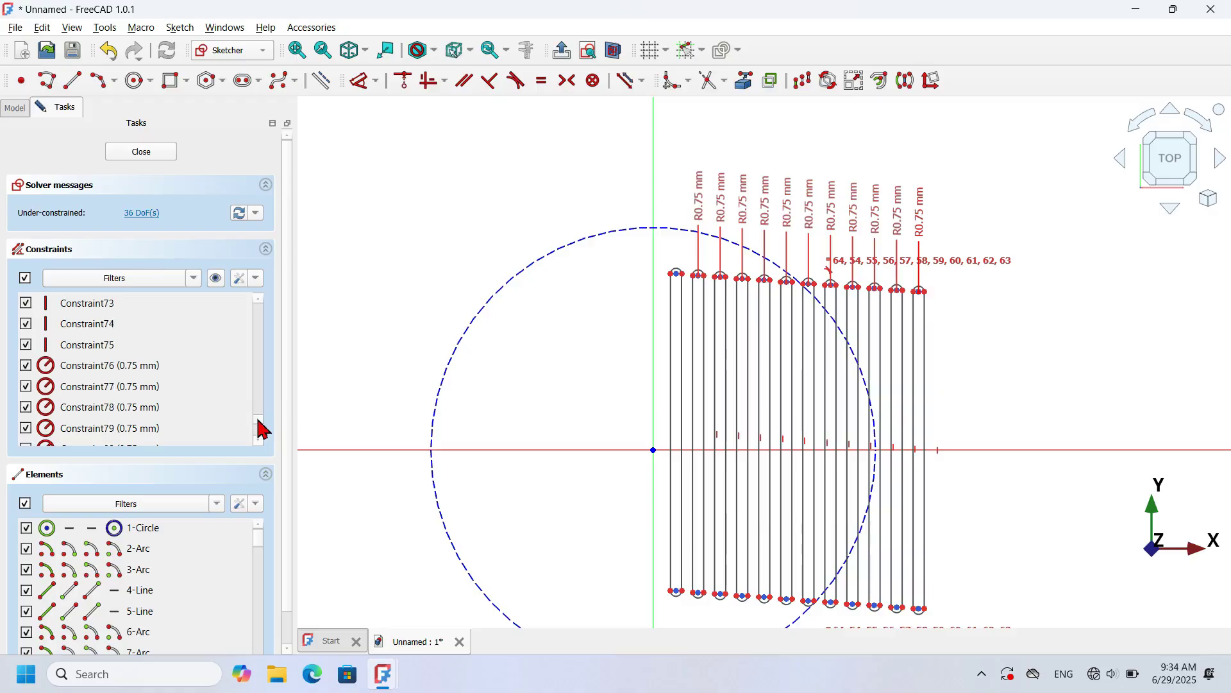
shift+click(158, 372)
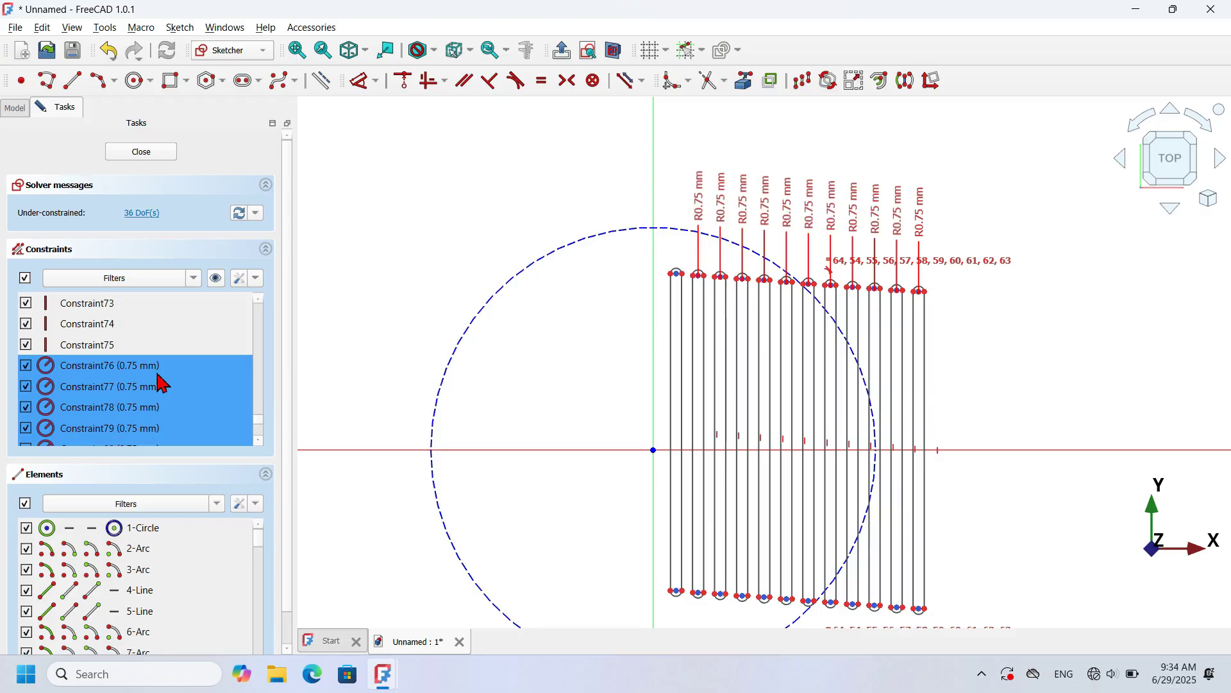
key(Delete)
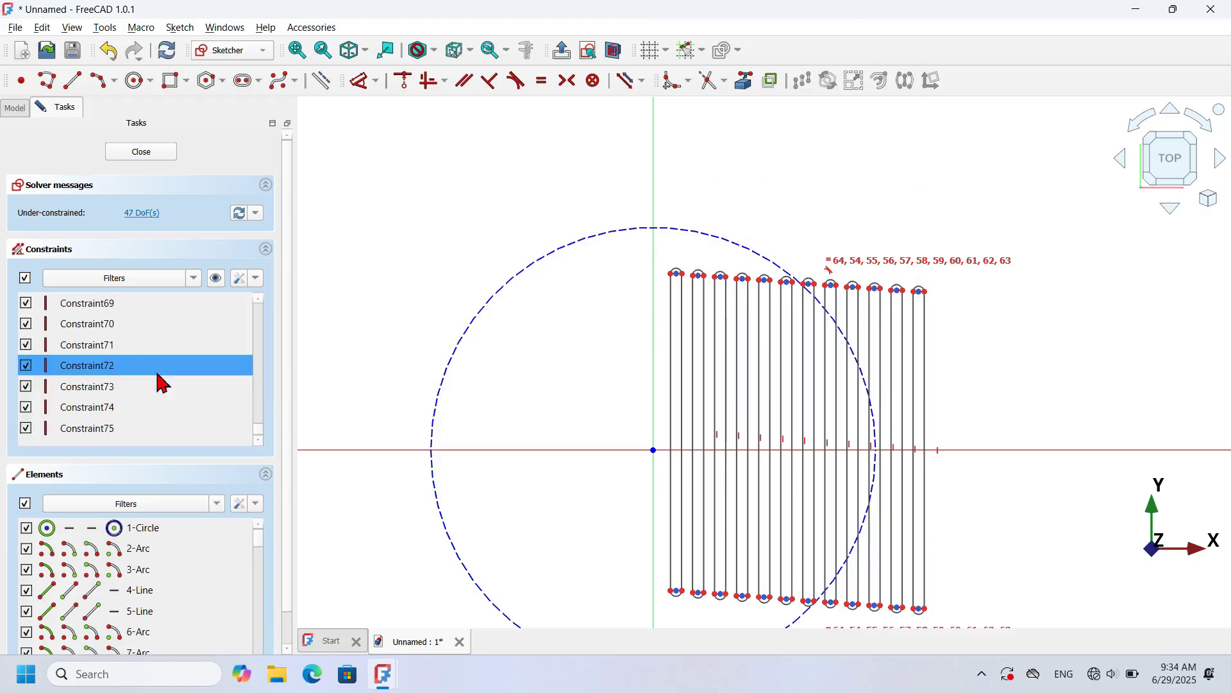
Hide the remaining constraints and make the upper end arcs of all twelve slots equal.
click(216, 279)
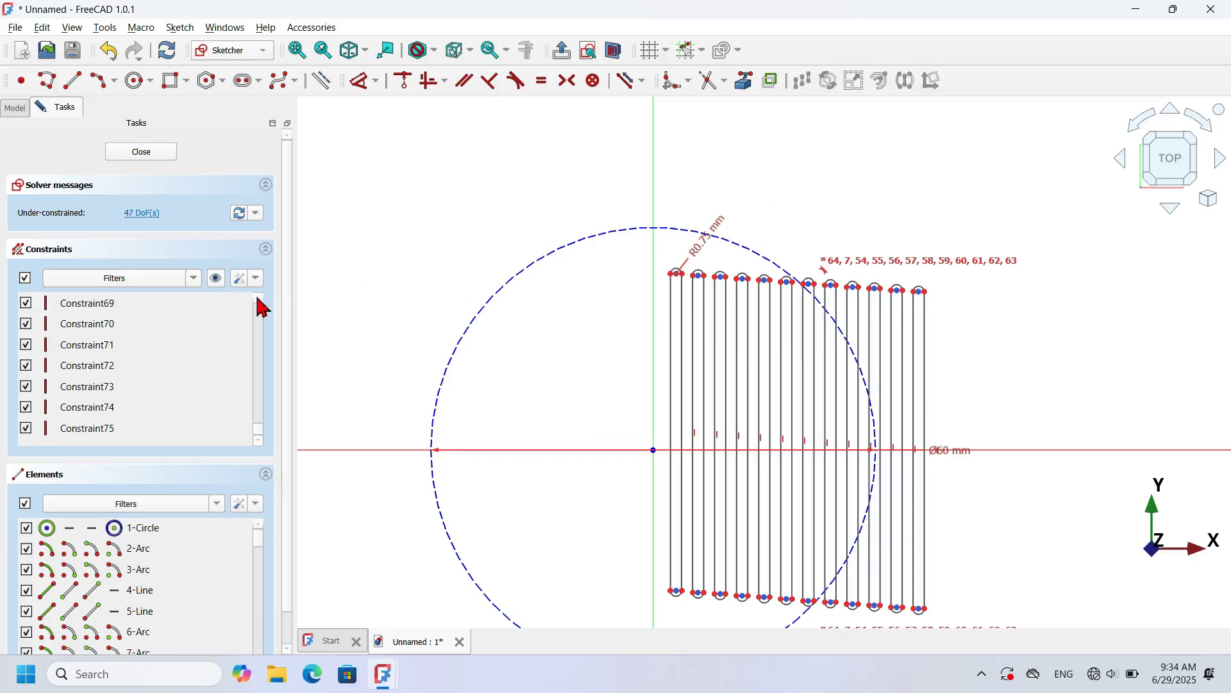
click(218, 280)
scroll(551, 211, up, 3)
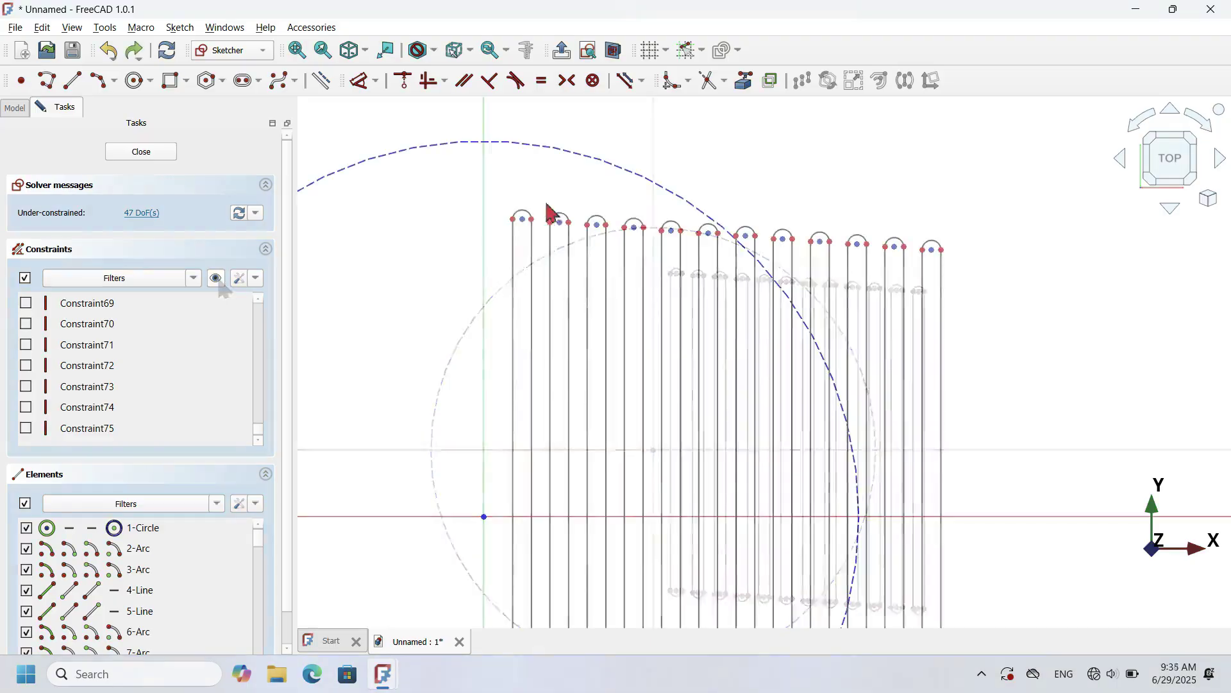
click(528, 213)
scroll(654, 207, up, 3)
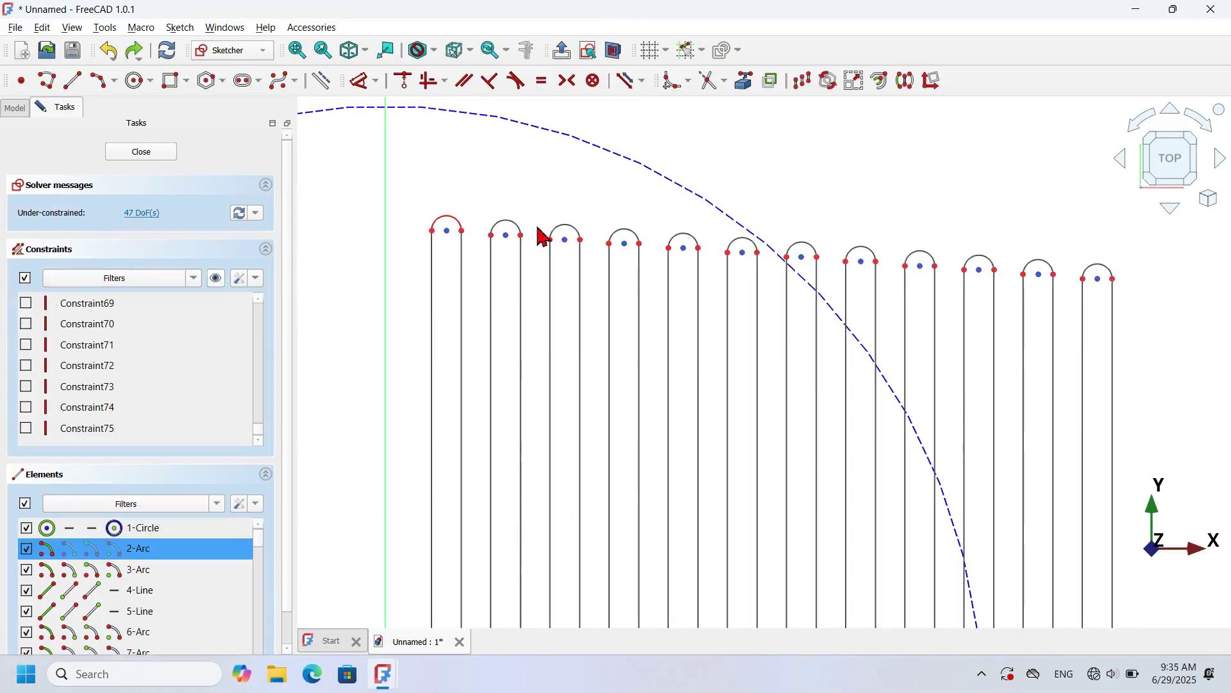
click(517, 225)
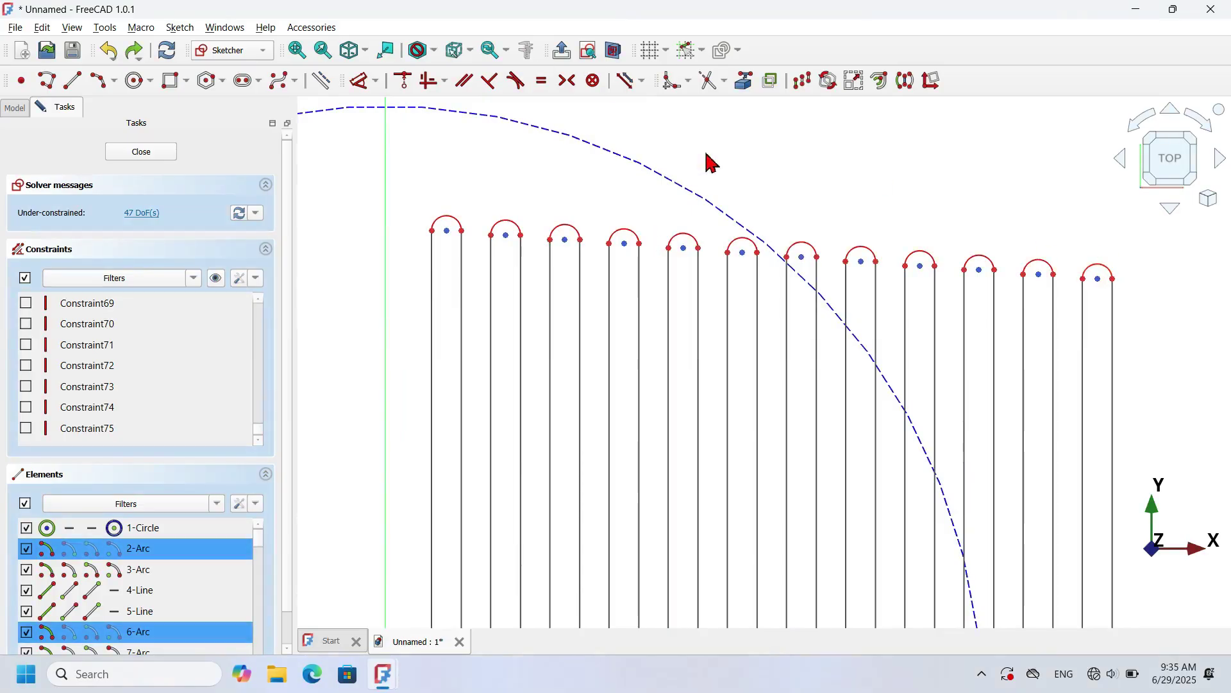
click(545, 84)
scroll(762, 165, down, 3)
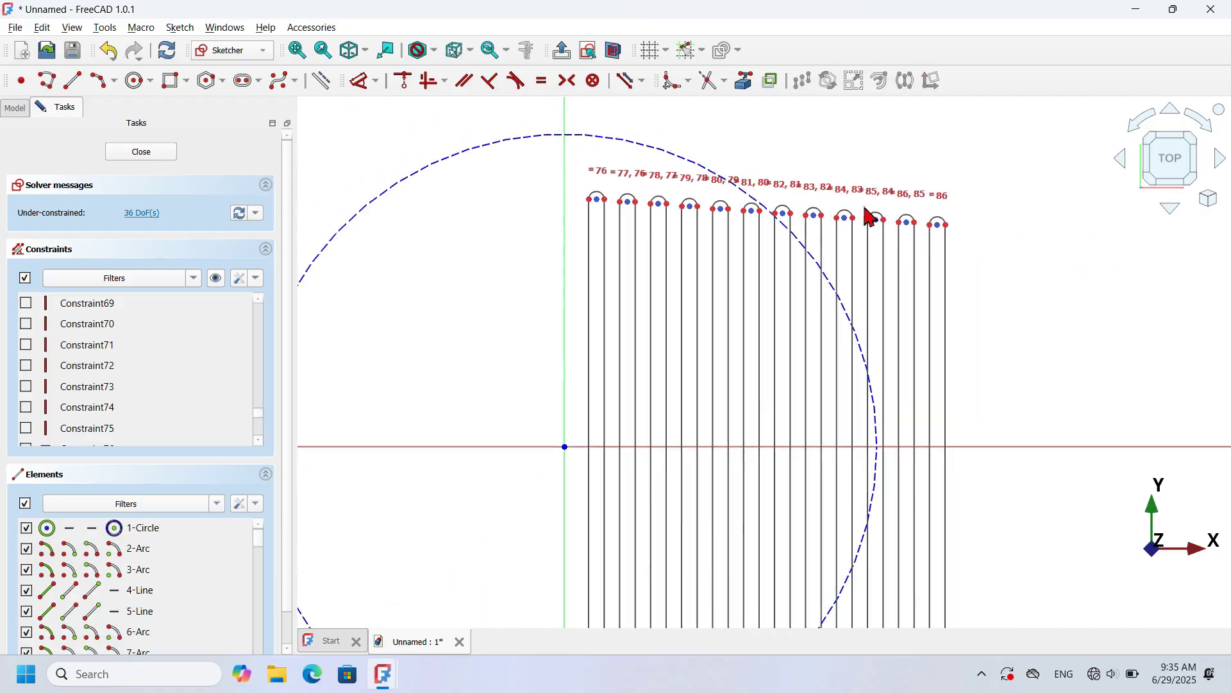
Move the outermost slot to the vertical axis, constrain its upper arc centre to the axis and construction circle, and hide the constraints.
drag(942, 236, 516, 225)
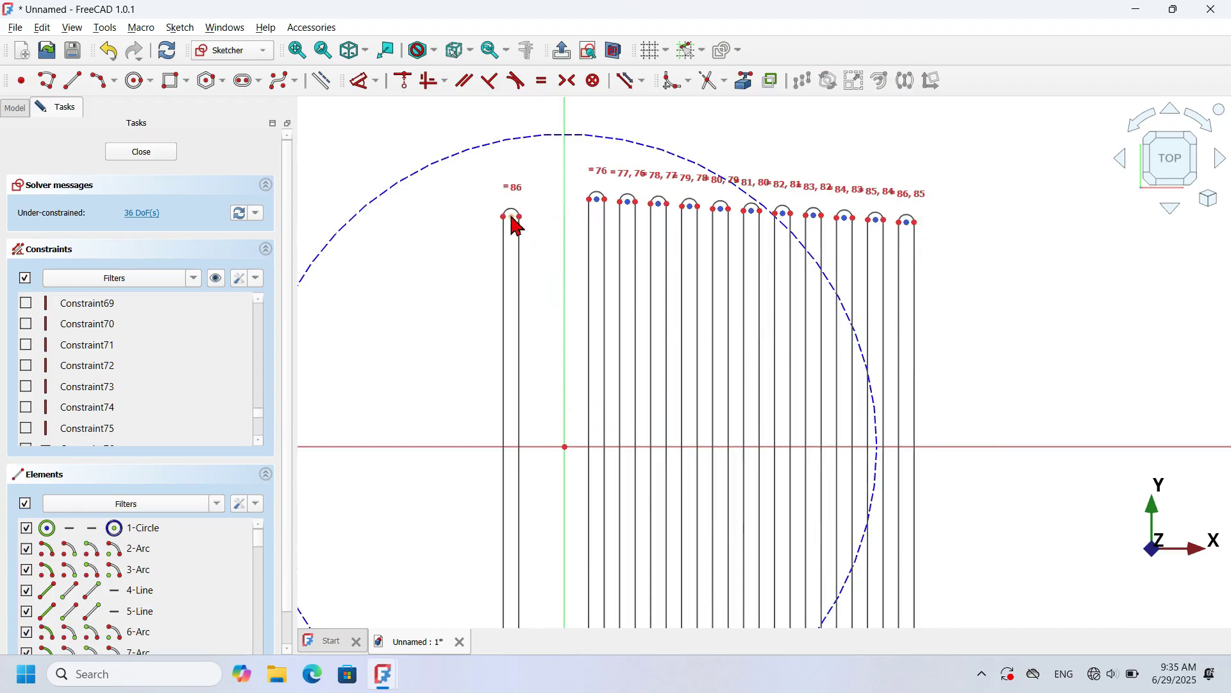
click(404, 81)
click(561, 166)
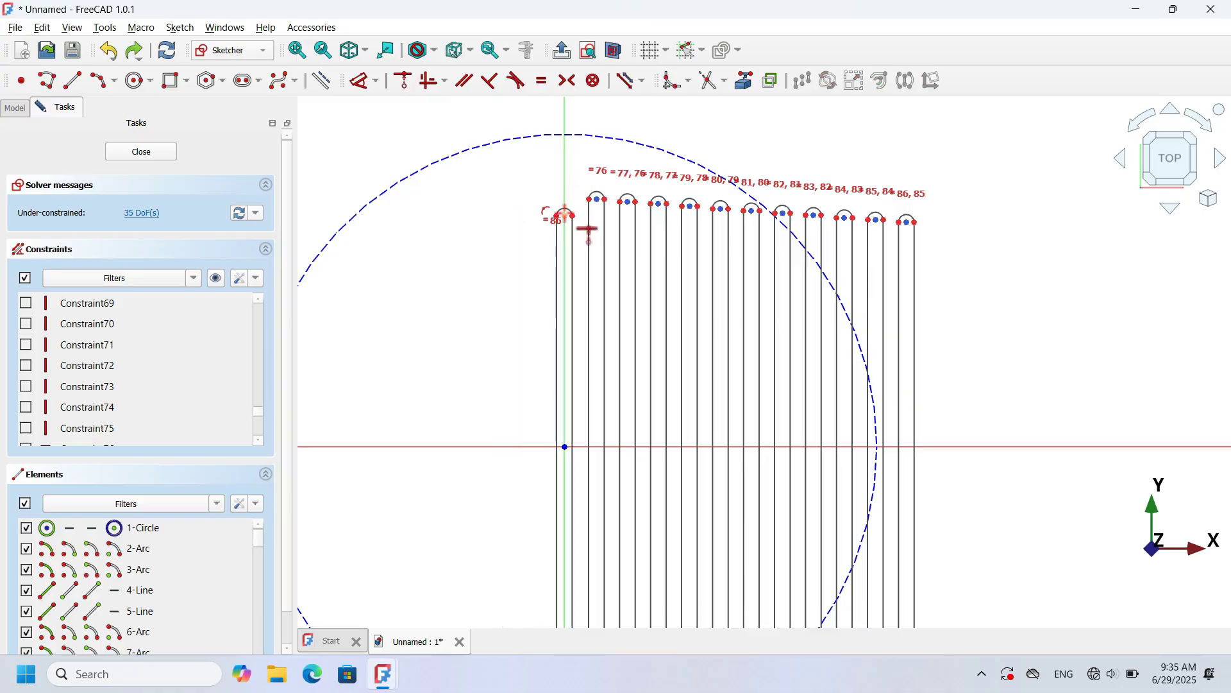
click(589, 136)
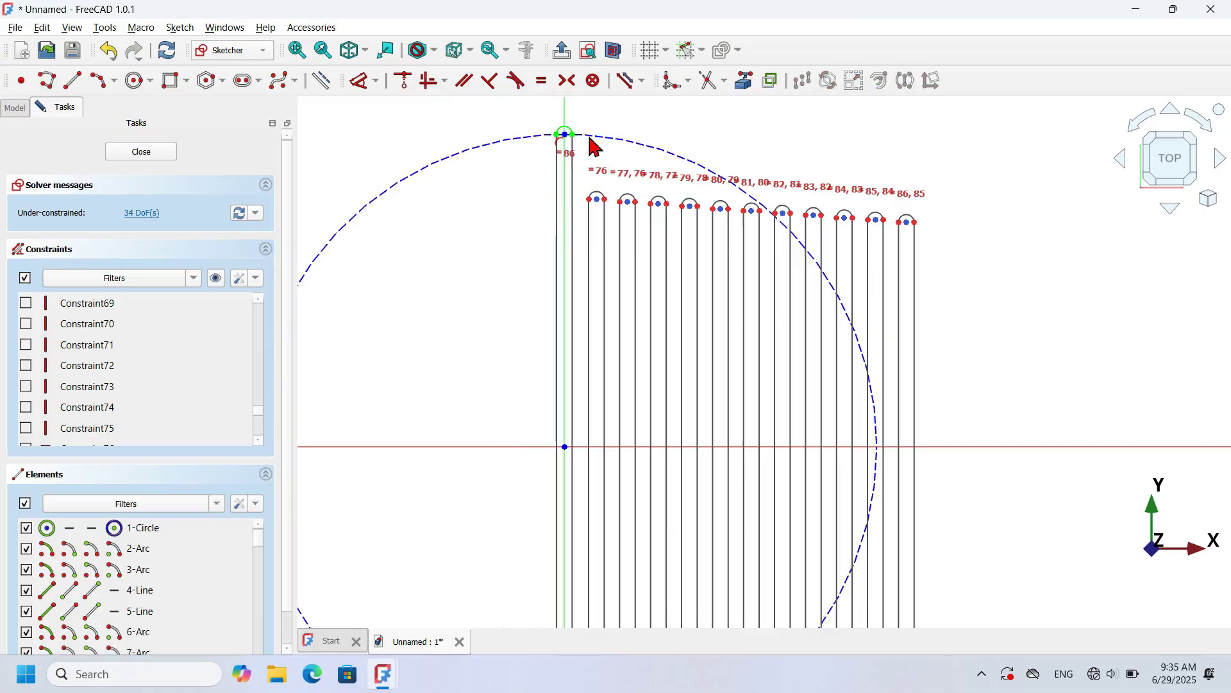
scroll(530, 118, down, 3)
scroll(620, 137, up, 2)
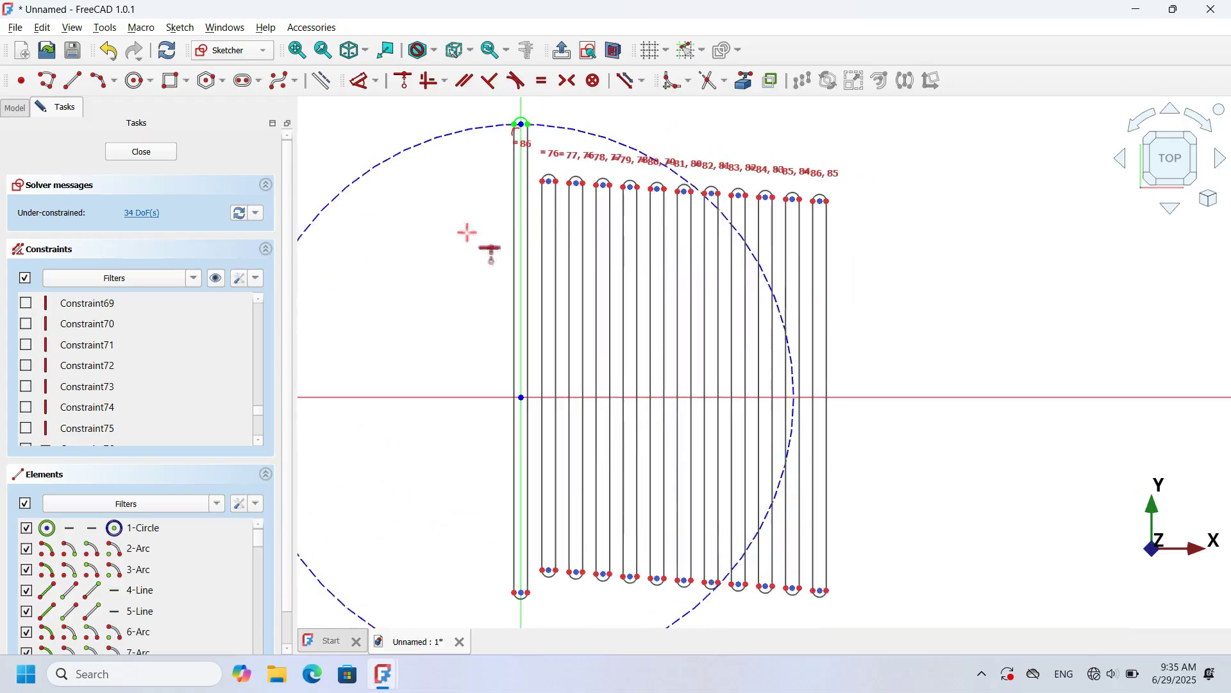
click(216, 279)
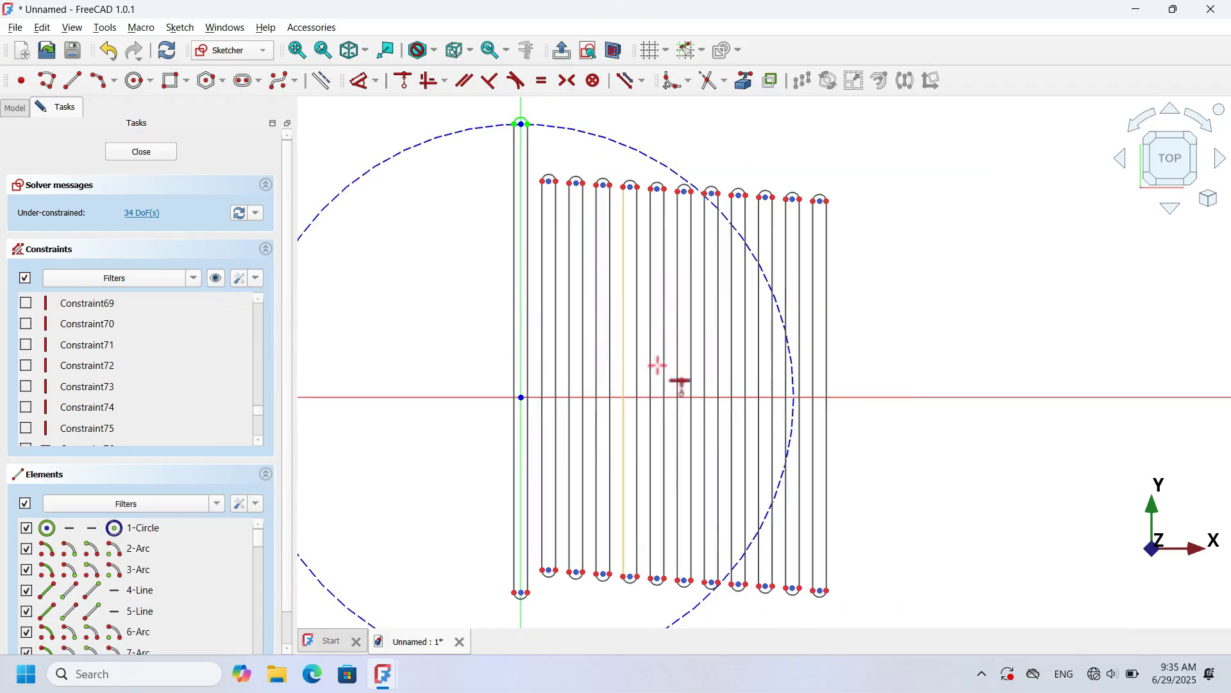
Set the horizontal distance between the upper arc centres of the middle slot and its neighbour to 2.8 mm and name this distance constraint.
click(361, 90)
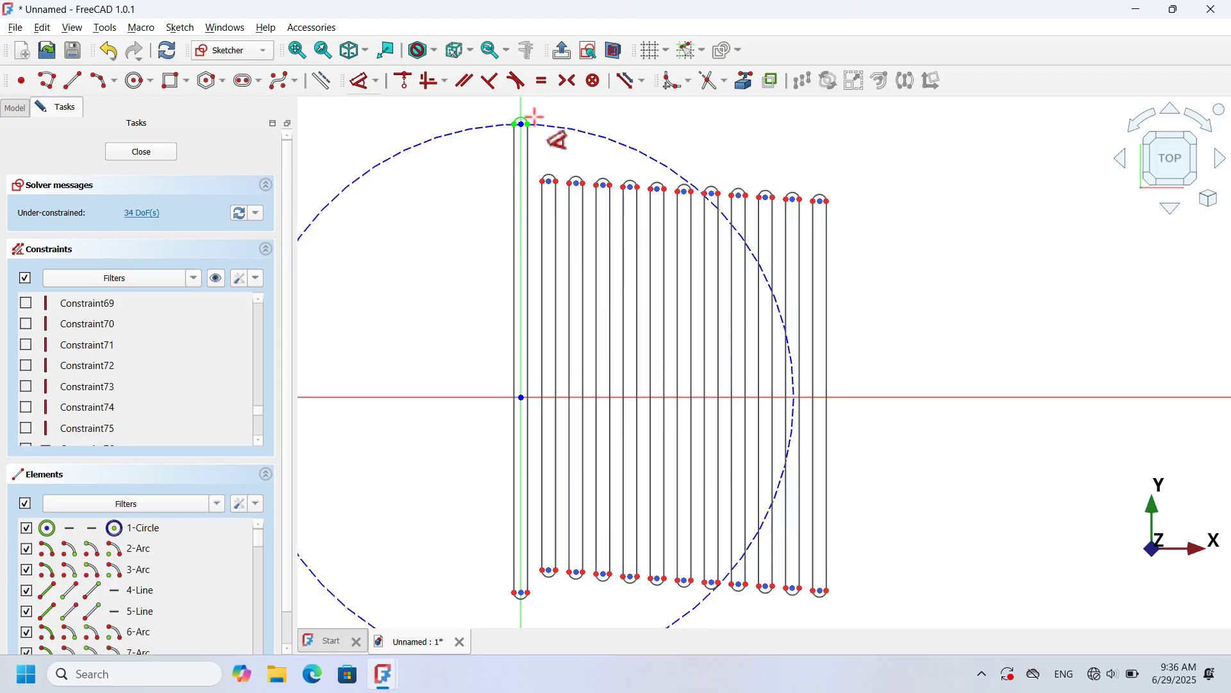
scroll(532, 136, up, 5)
click(497, 130)
click(574, 295)
click(574, 312)
scroll(581, 386, down, 3)
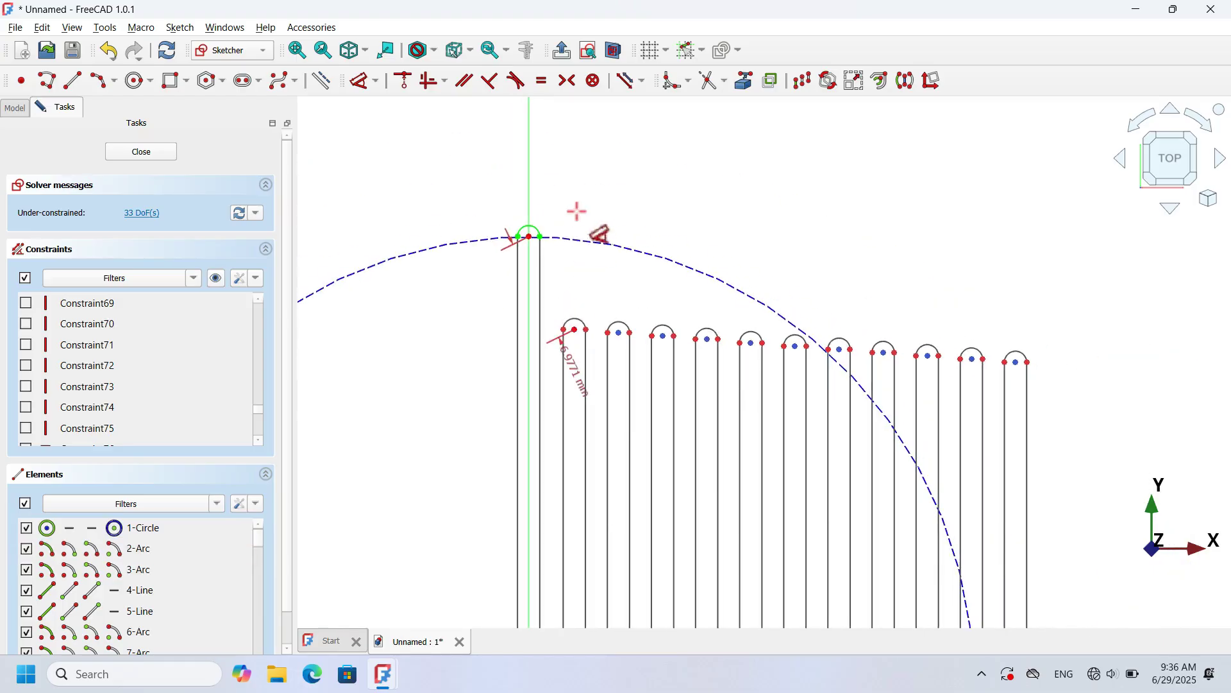
click(547, 179)
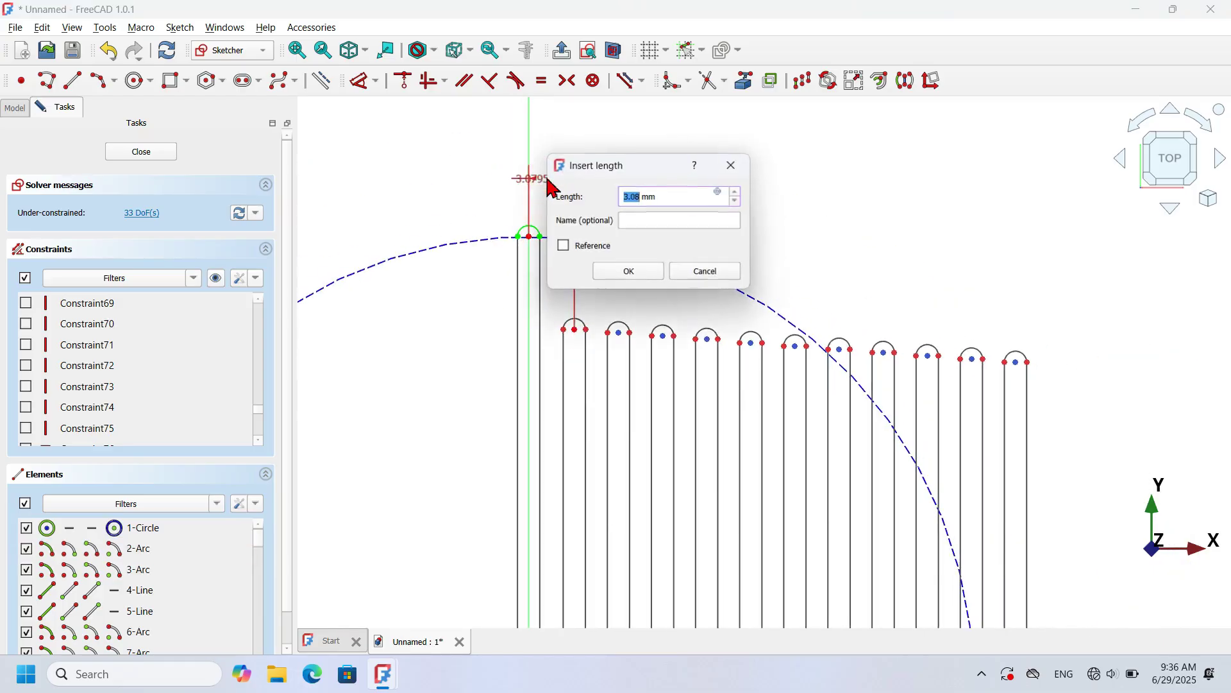
triple_click(680, 197)
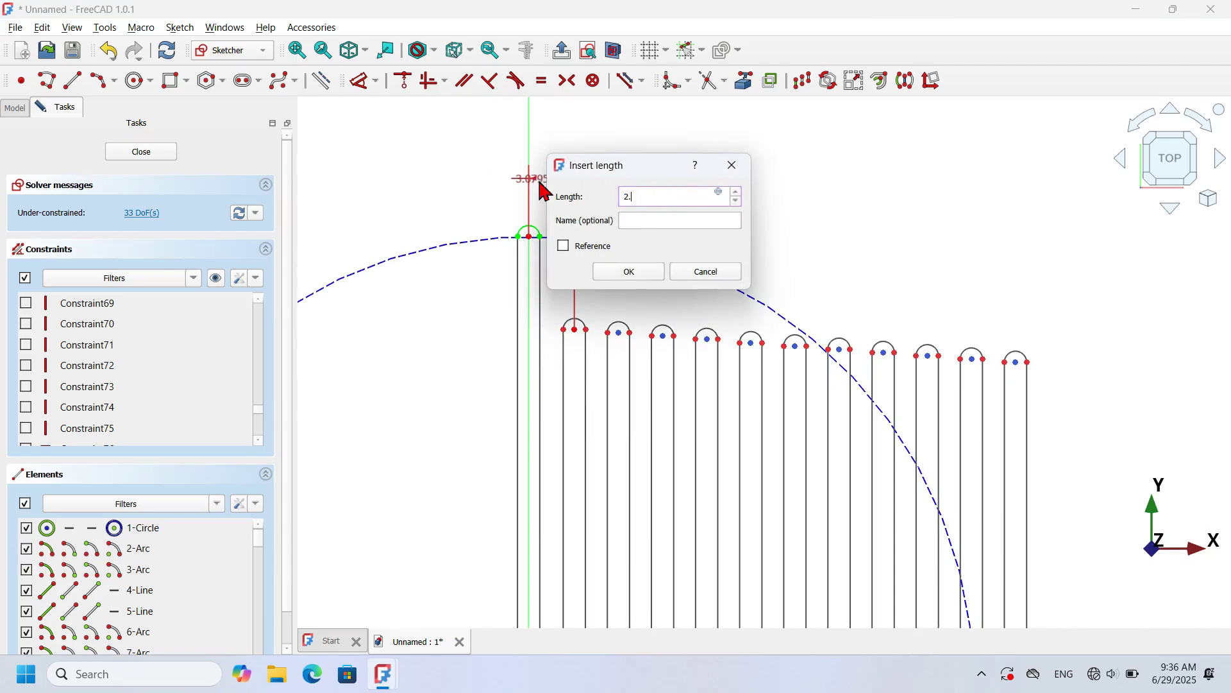
click(653, 223)
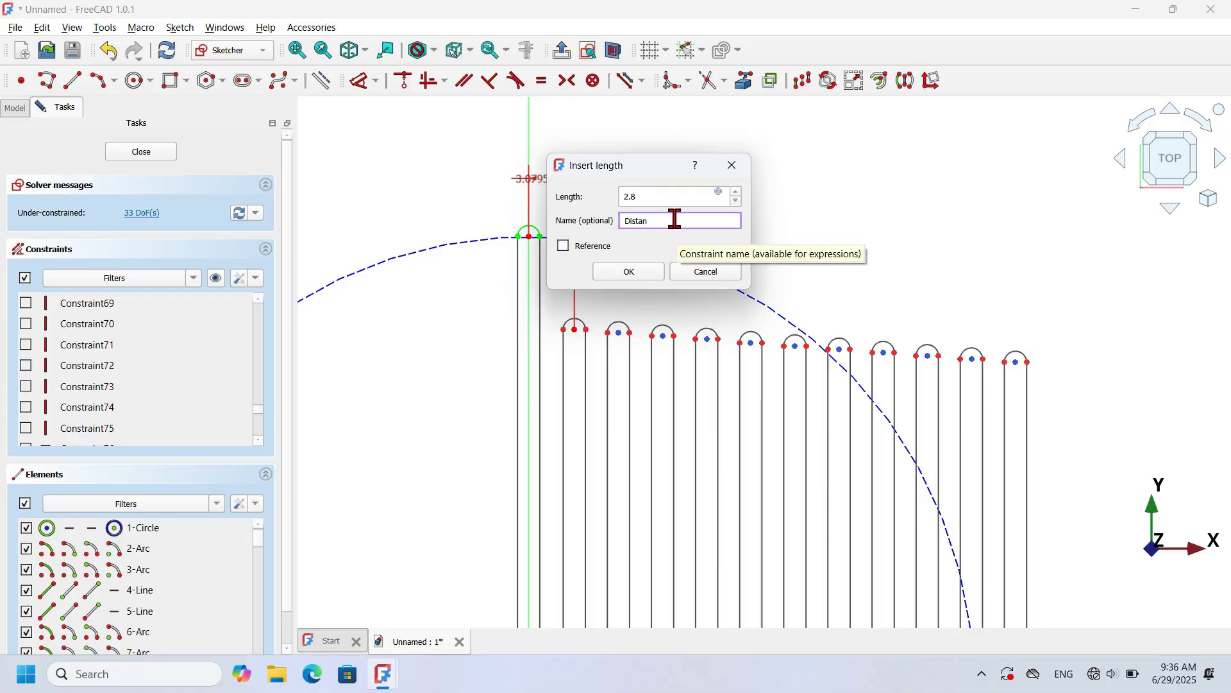
key(Return)
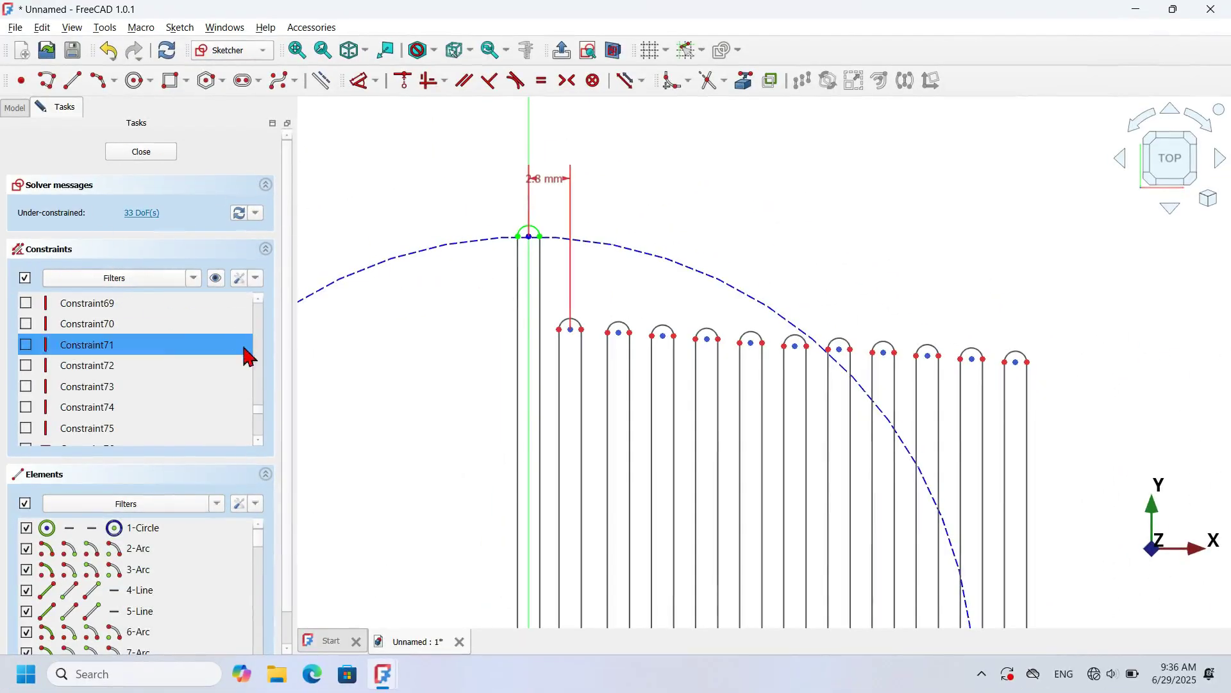
Name the original slot's 0.75 mm radius constraint Radius.
drag(261, 412, 263, 327)
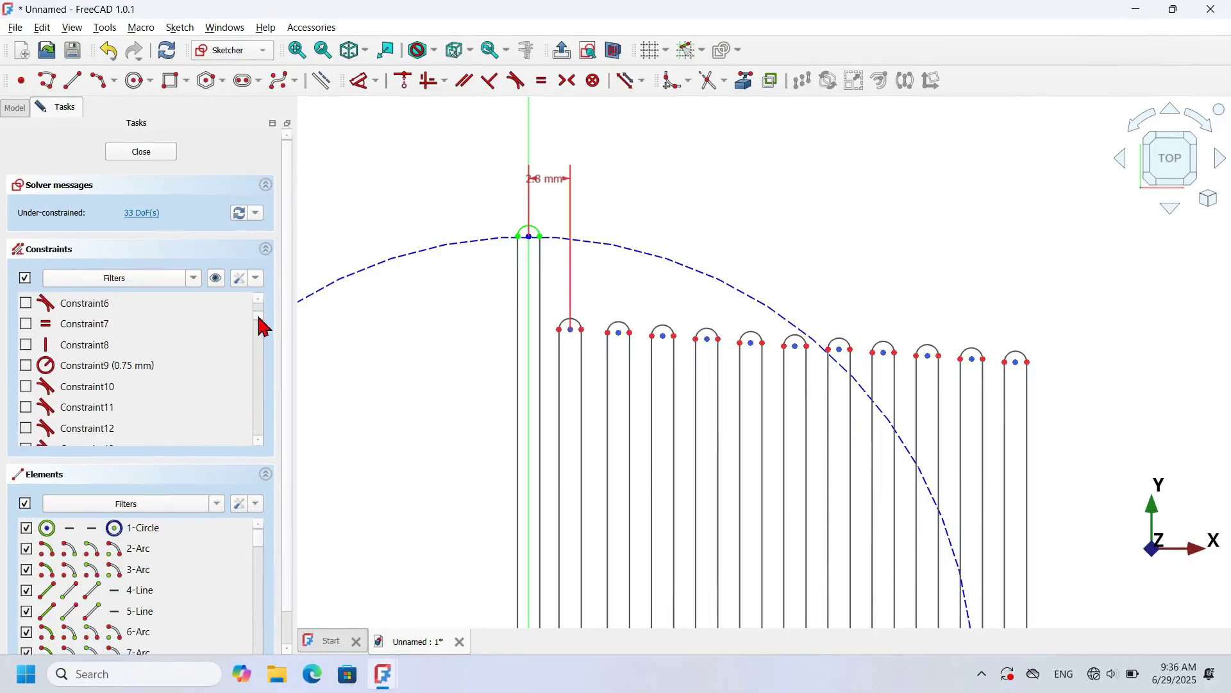
click(172, 365)
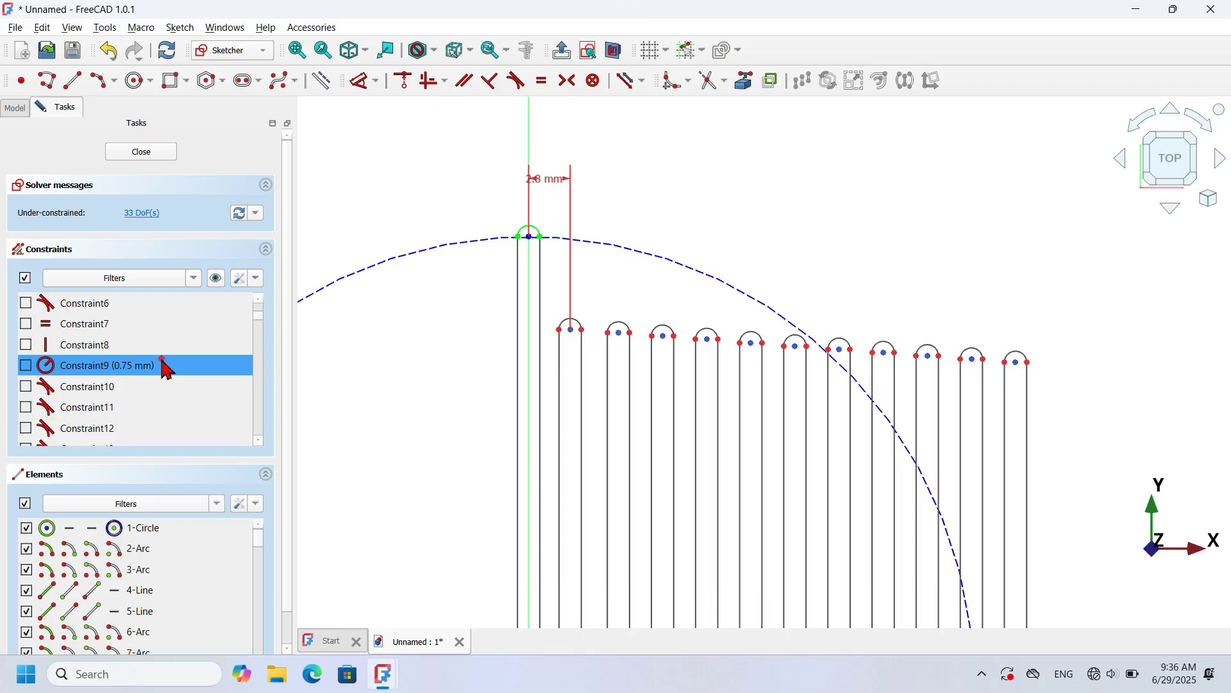
double_click(162, 363)
click(636, 326)
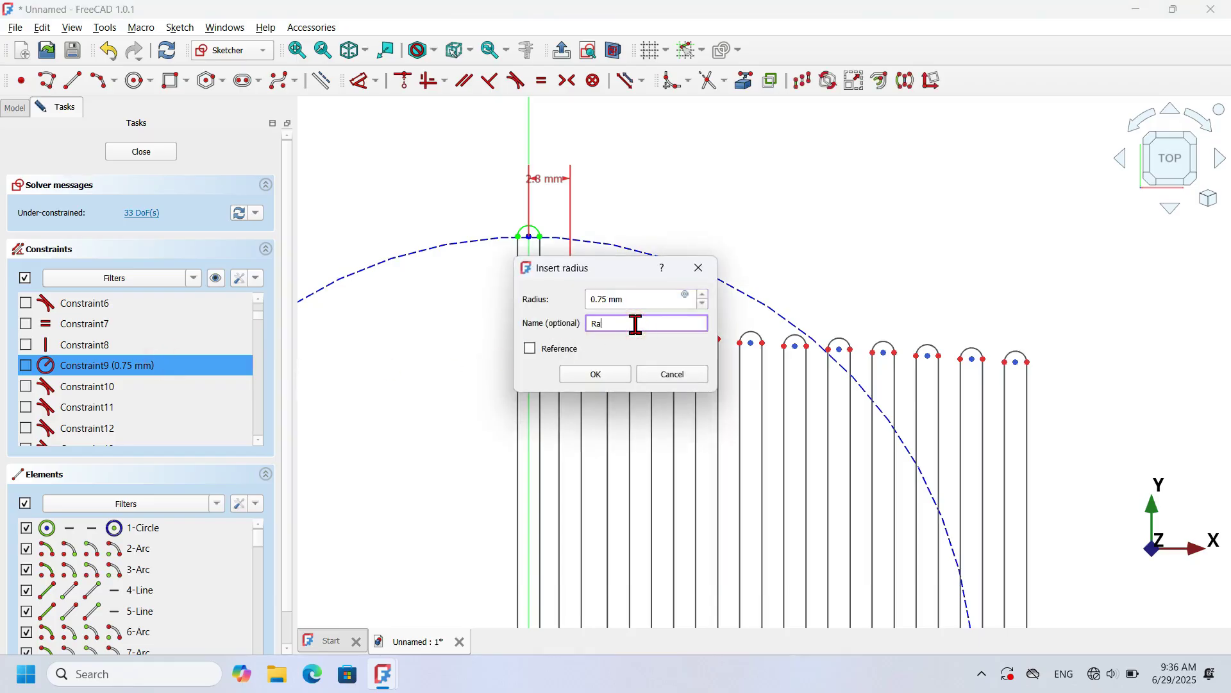
text(Radius)
key(Return)
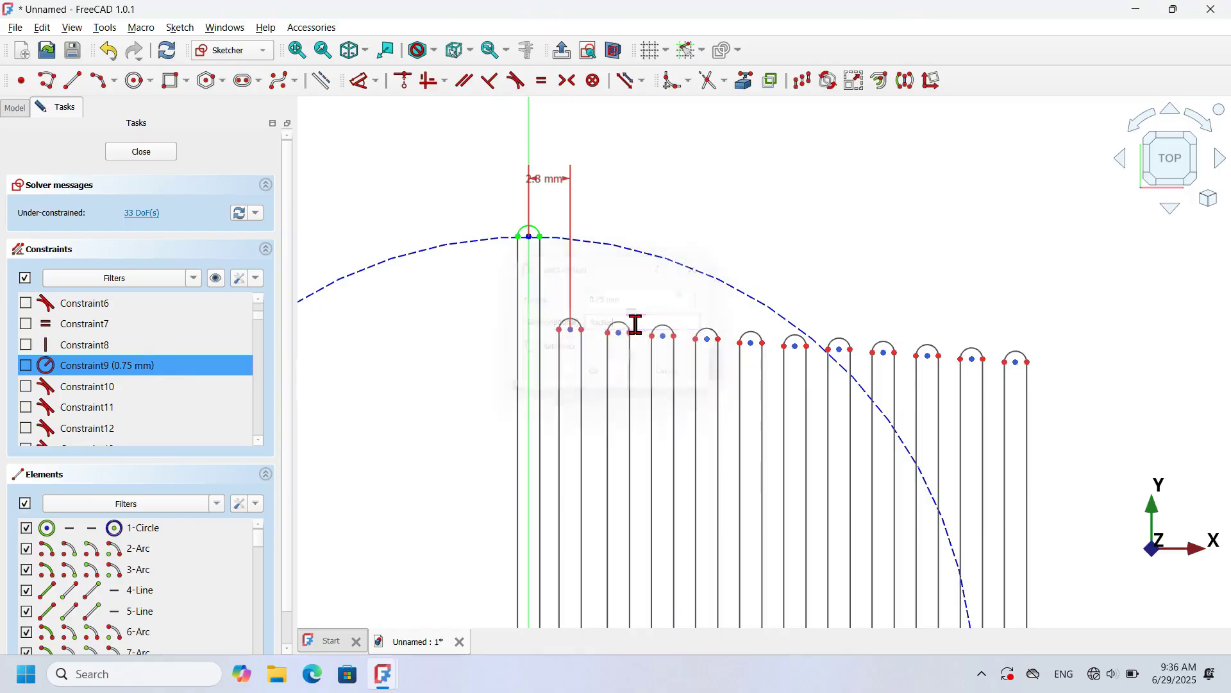
Dimension the horizontal distance between the upper arc centres of the second and third slots from the vertical axis.
scroll(567, 207, up, 2)
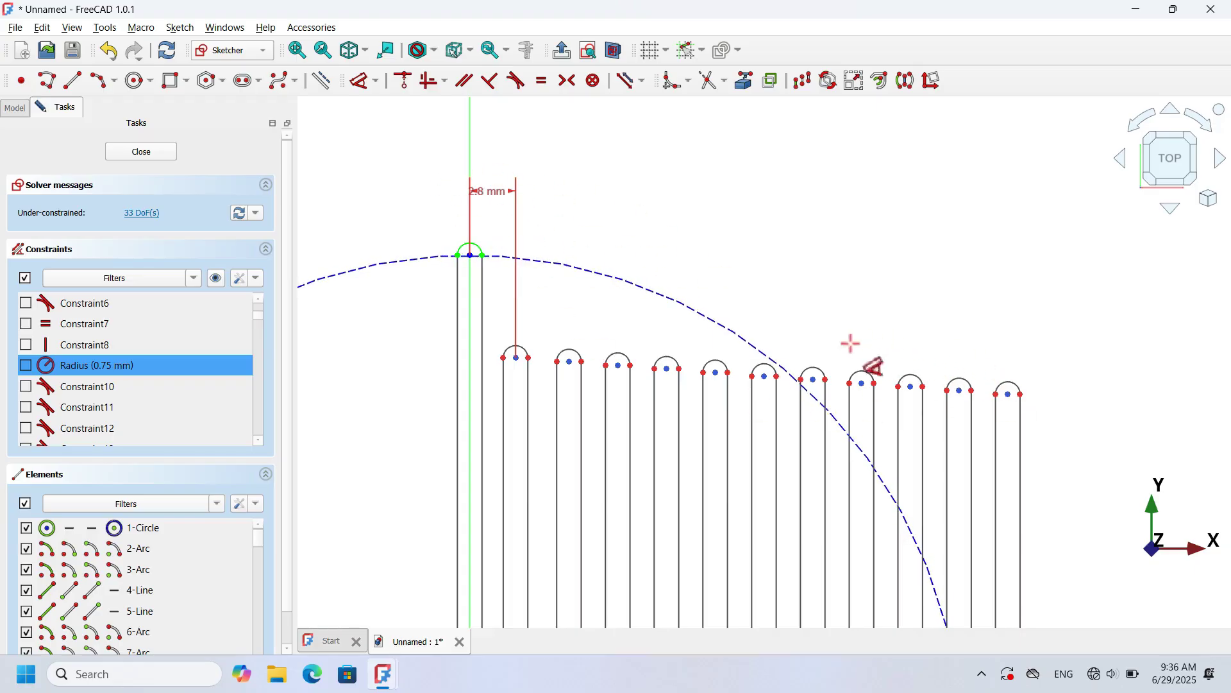
scroll(533, 276, up, 1)
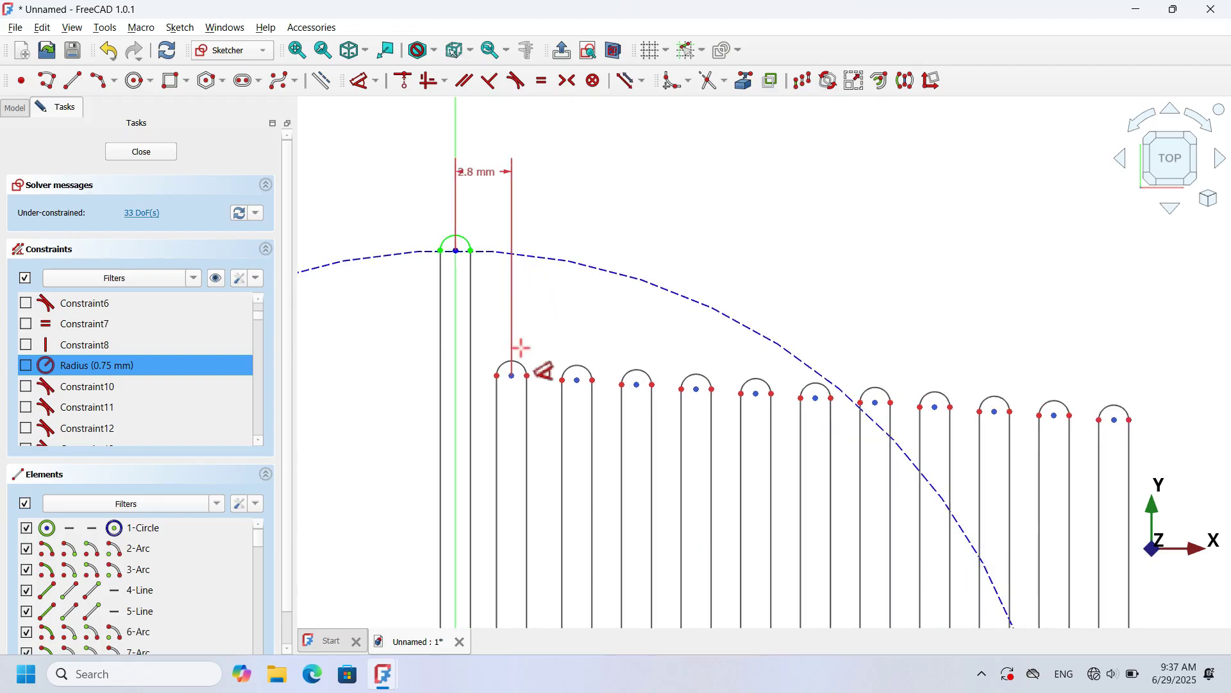
click(513, 373)
click(577, 380)
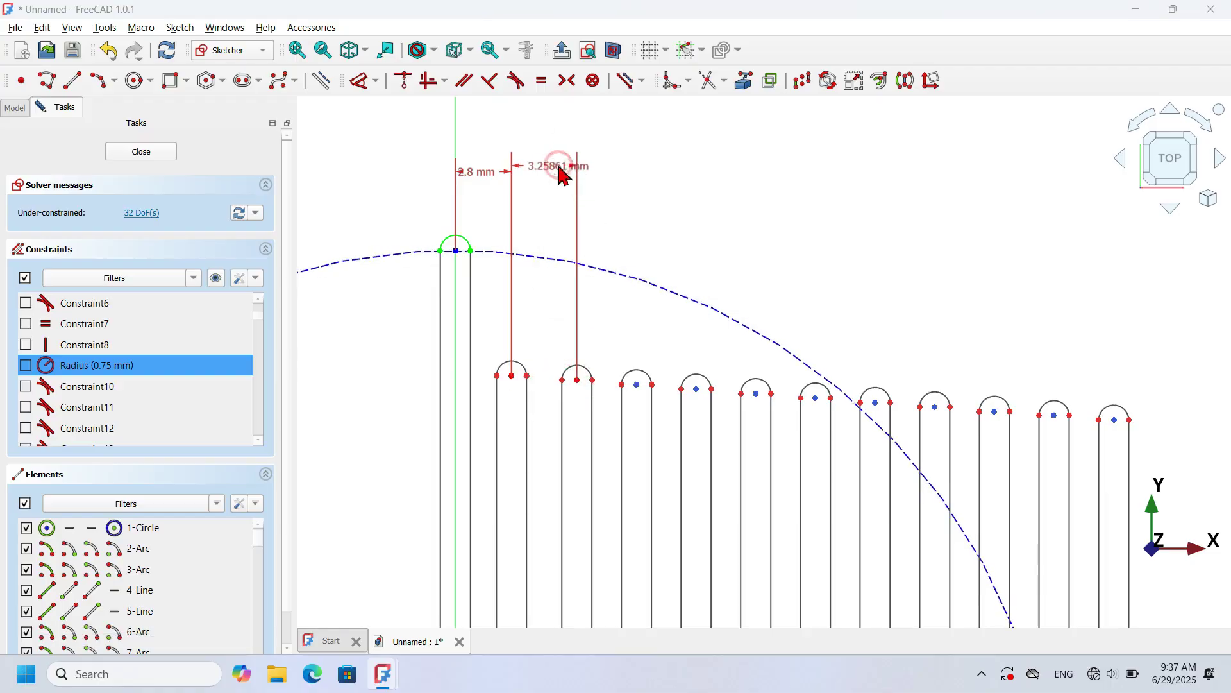
click(561, 164)
Link this spacing to the named distance constraint with the expression .Constraints.Distance and check the stored expression before accepting it.
key(equal)
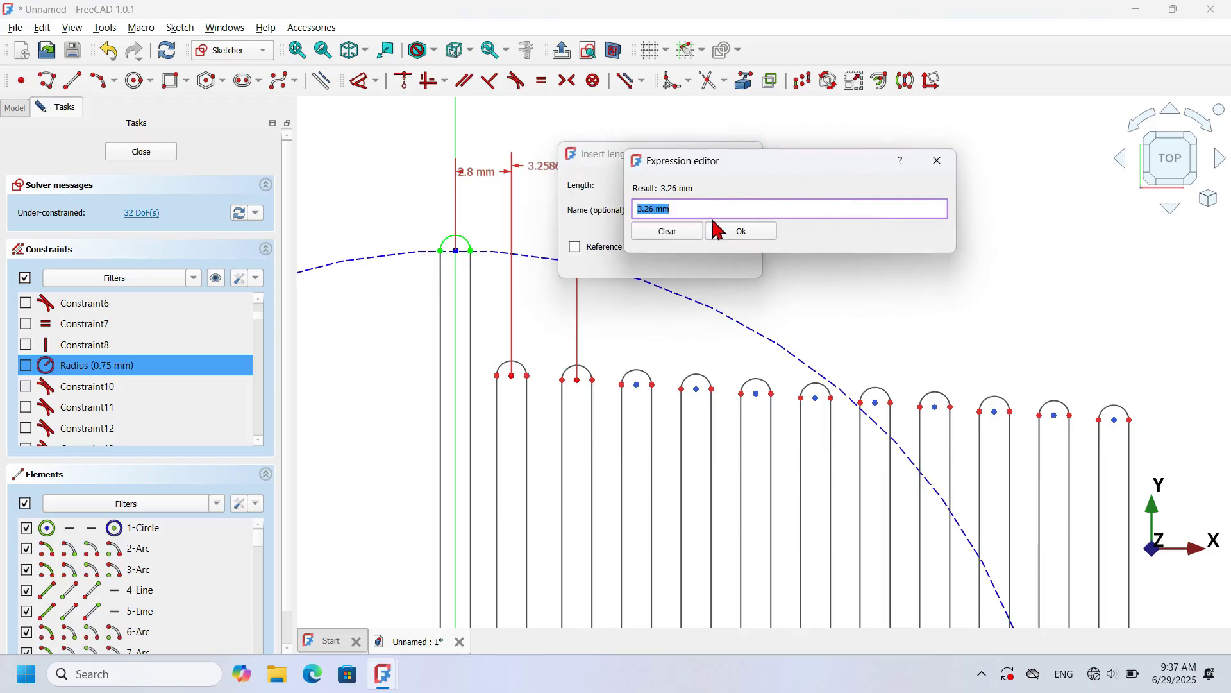
text(.)
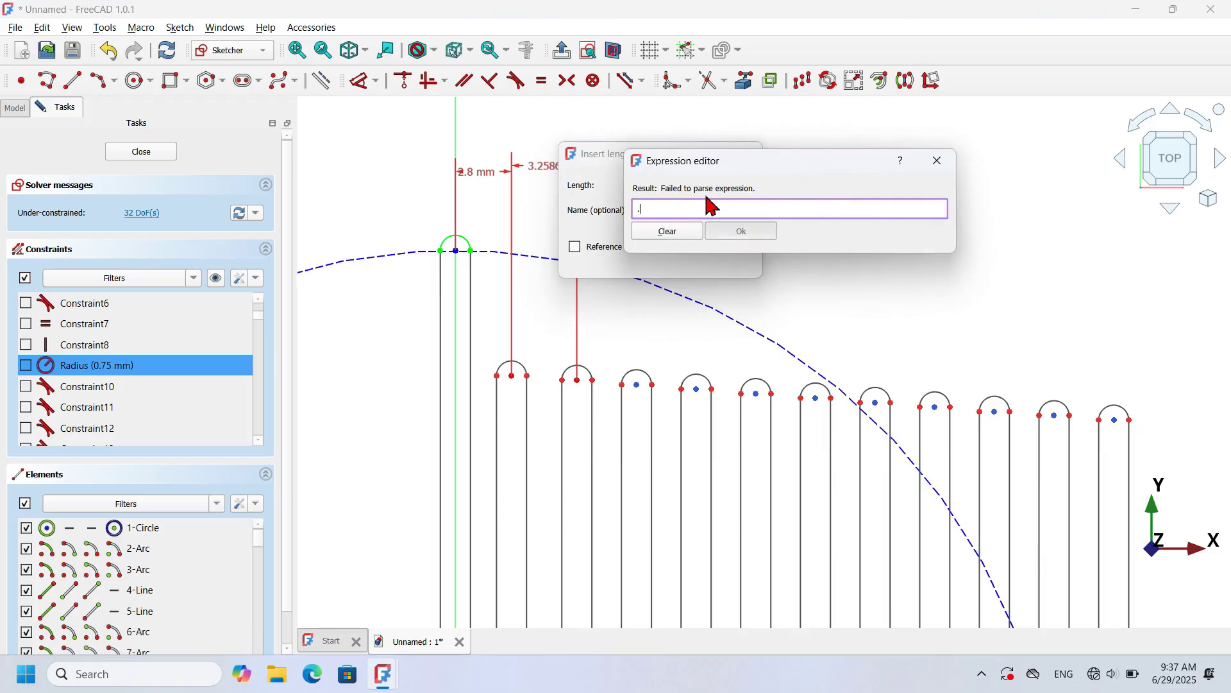
text(cons)
key(Return)
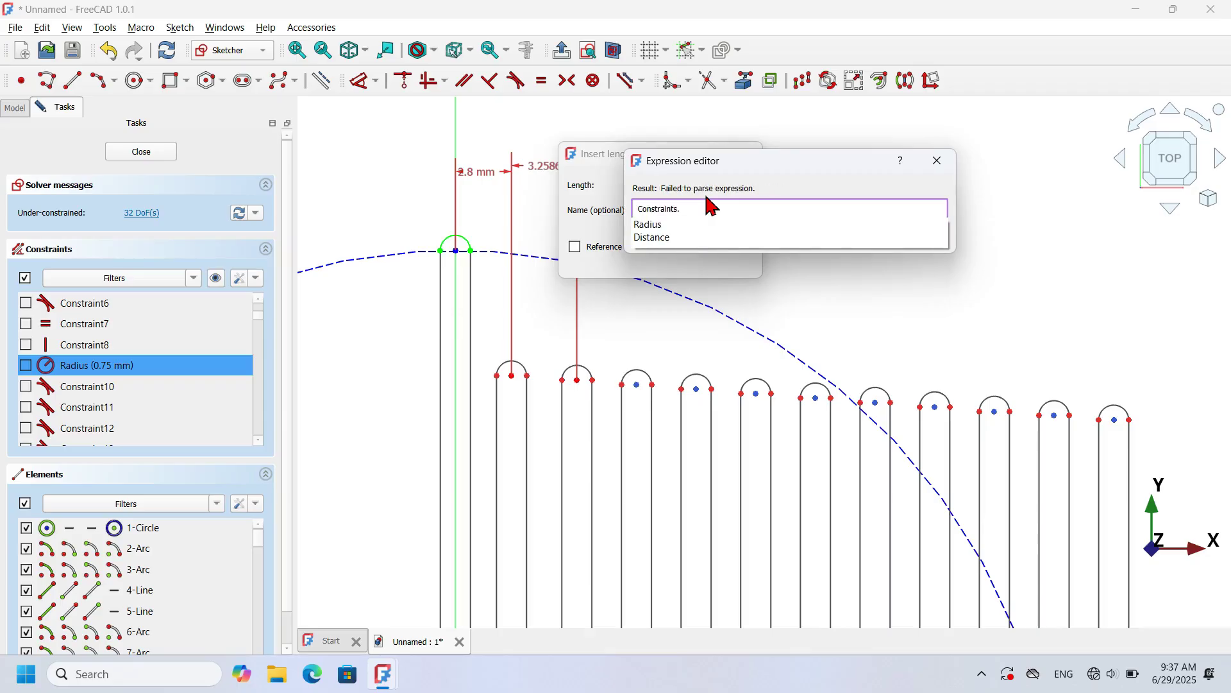
click(681, 238)
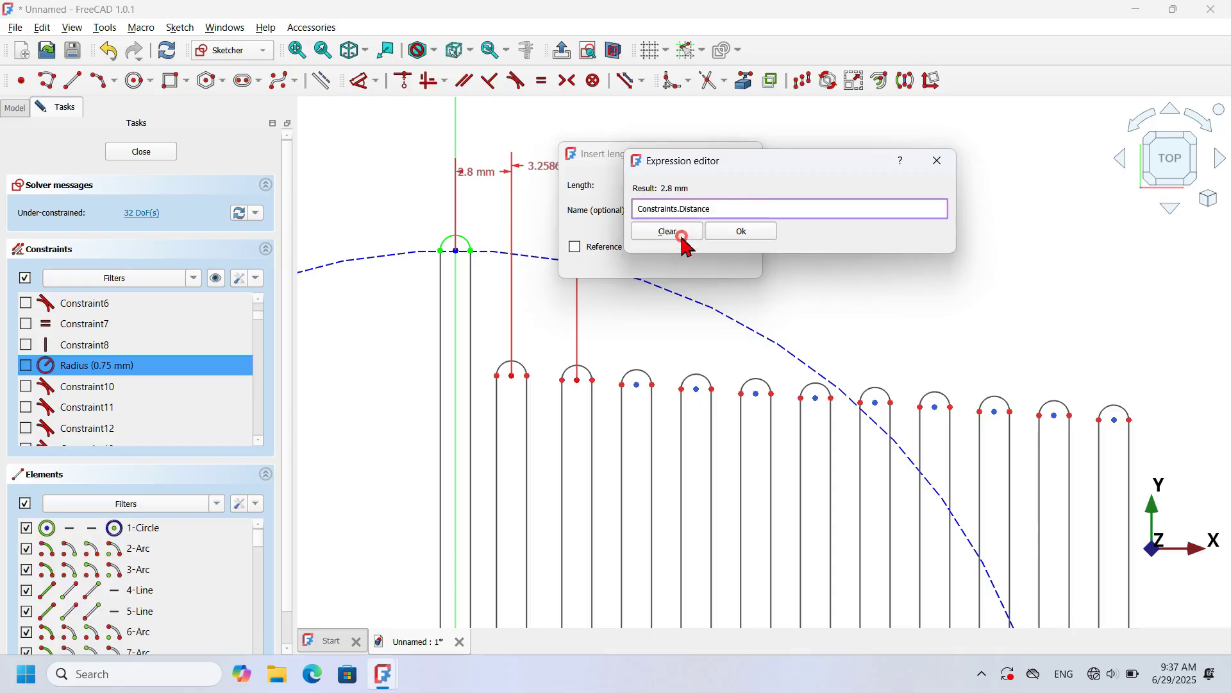
click(744, 232)
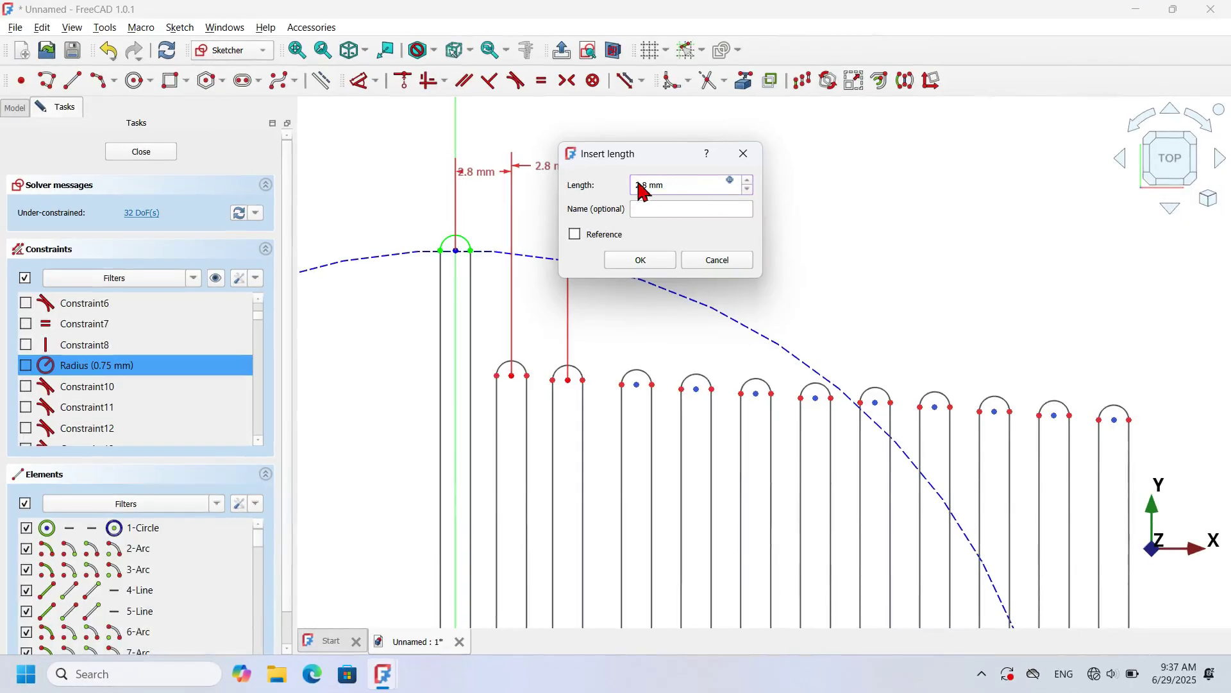
click(731, 182)
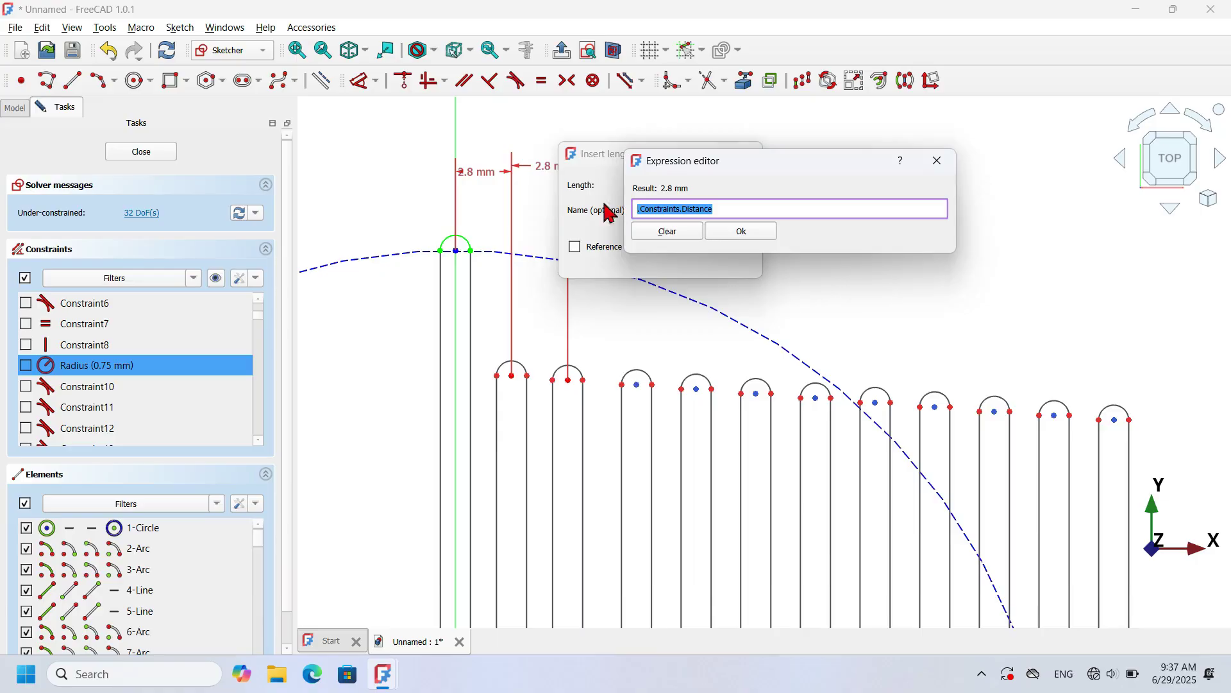
click(742, 231)
click(646, 259)
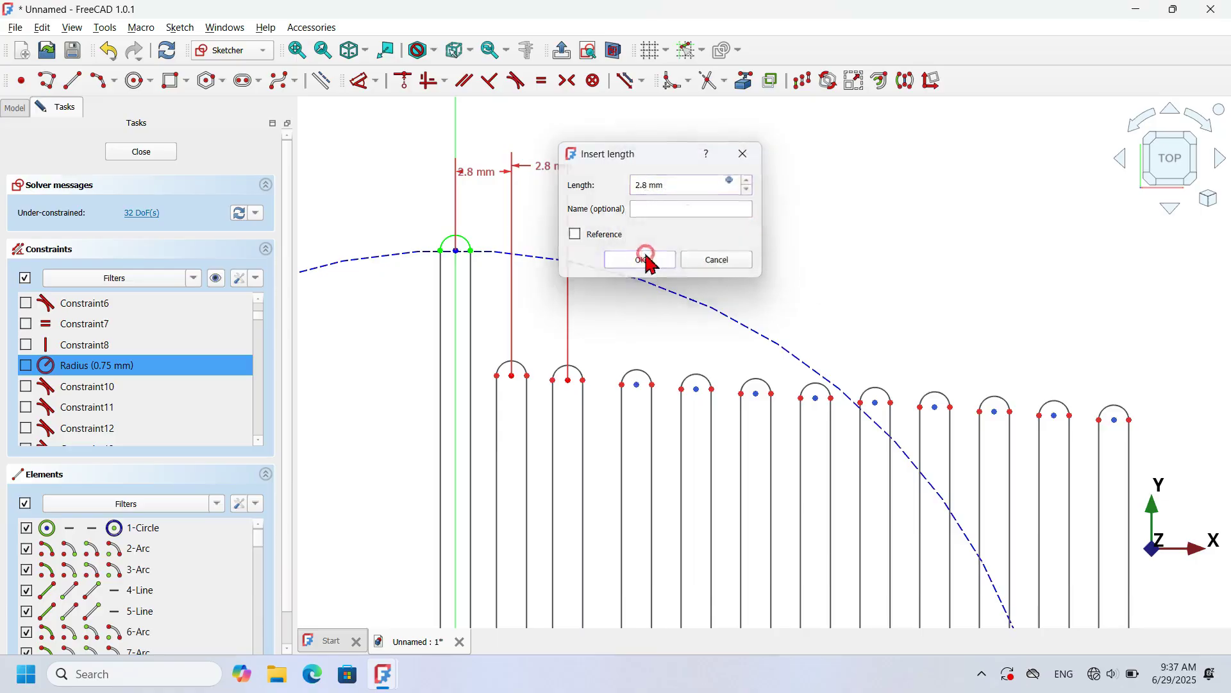
Constrain the horizontal distance between the third and fourth slots' upper arc centres with the expression .Constraints.Distance.
click(363, 82)
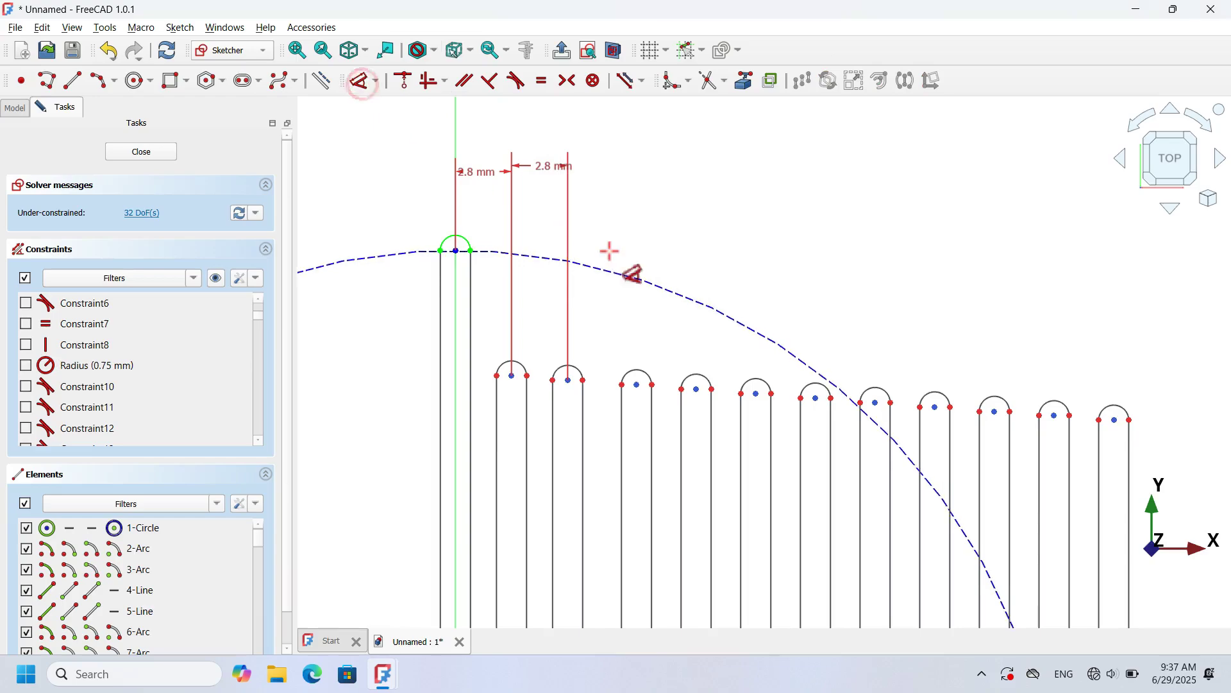
scroll(610, 250, up, 2)
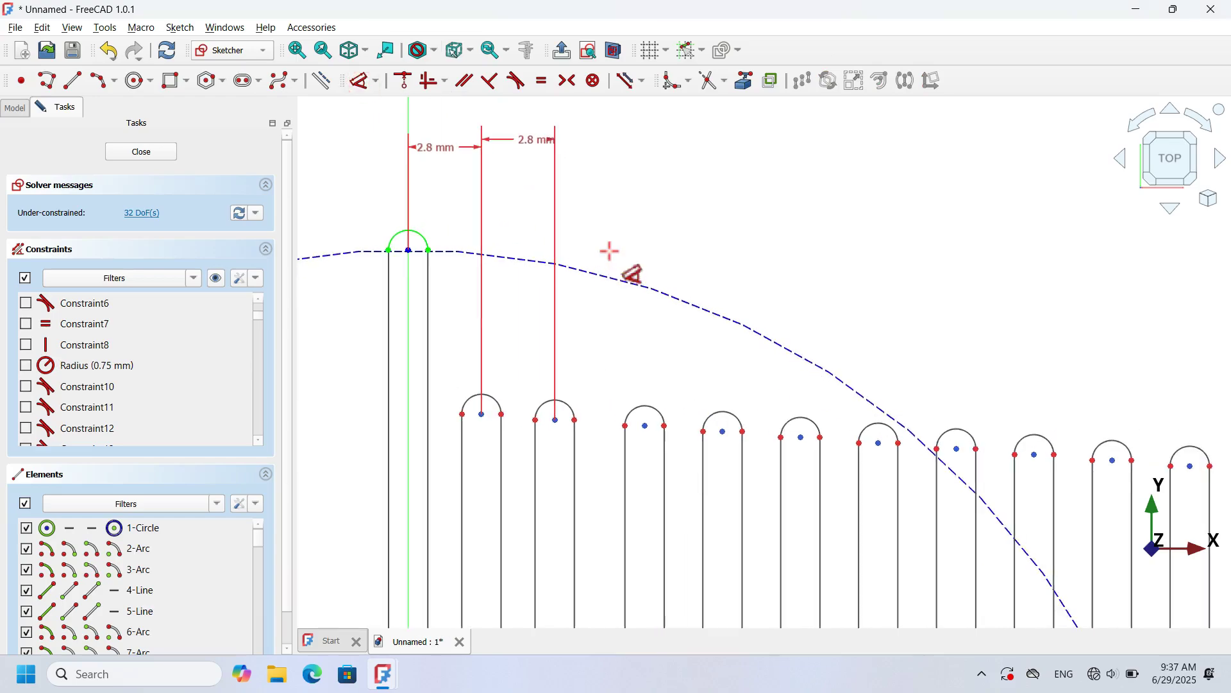
click(554, 418)
click(643, 420)
click(599, 324)
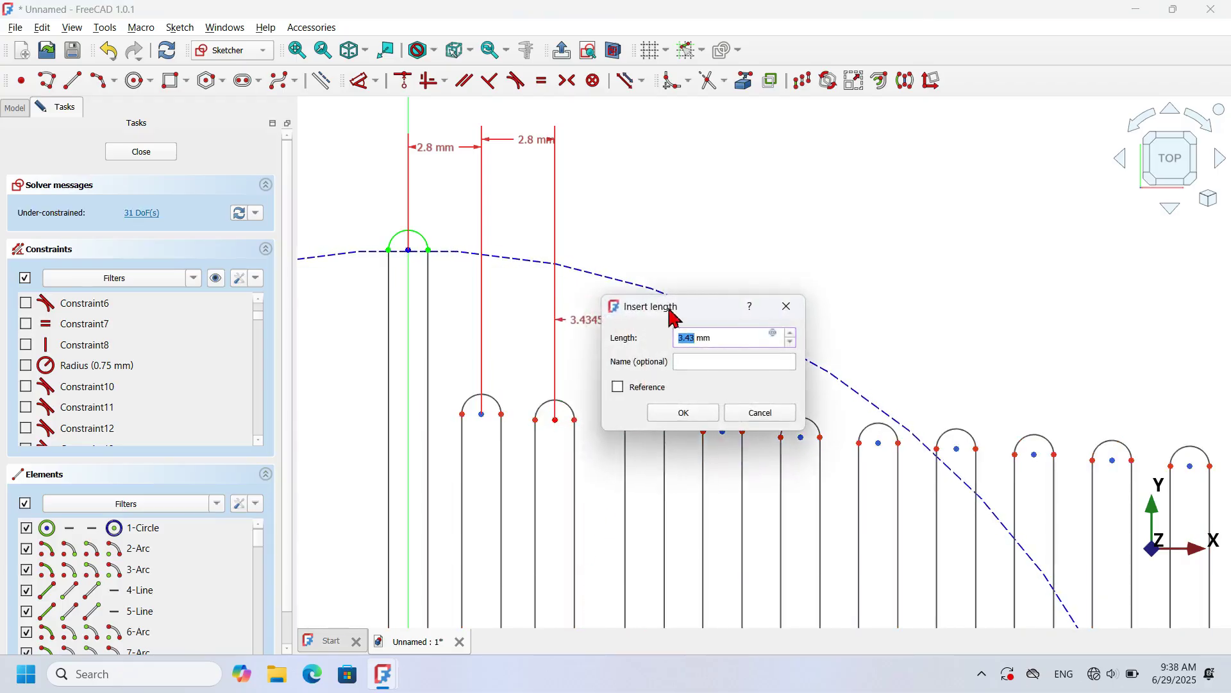
drag(671, 316, 661, 205)
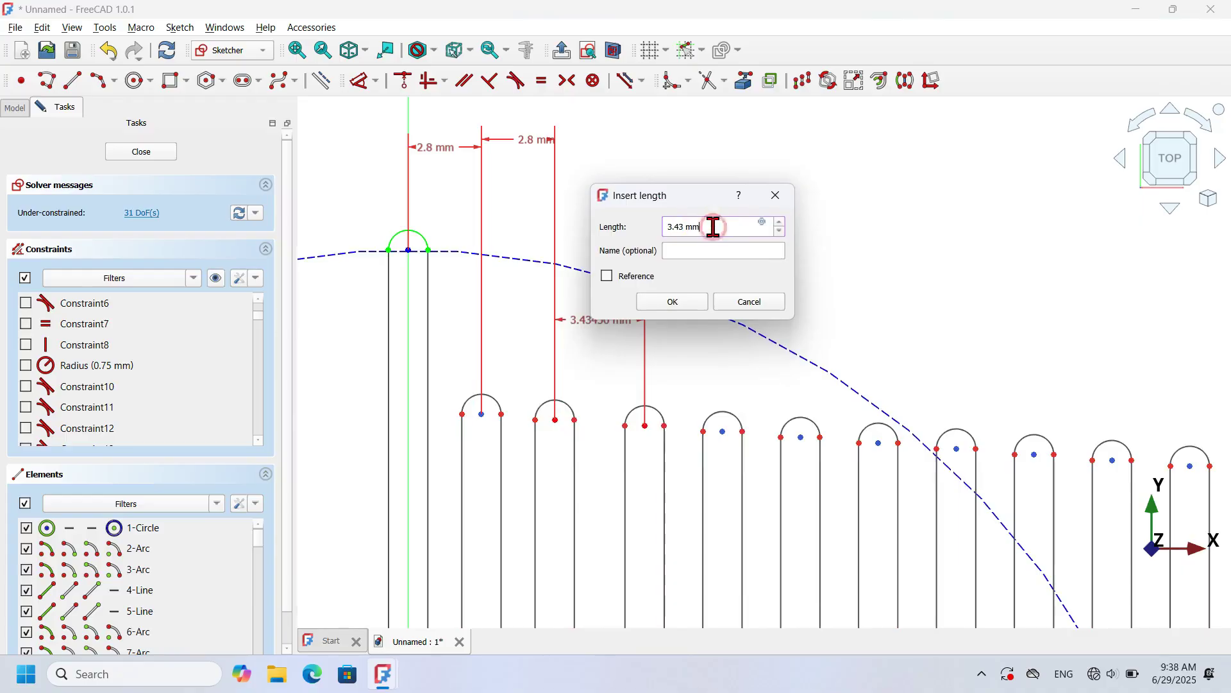
key(equal)
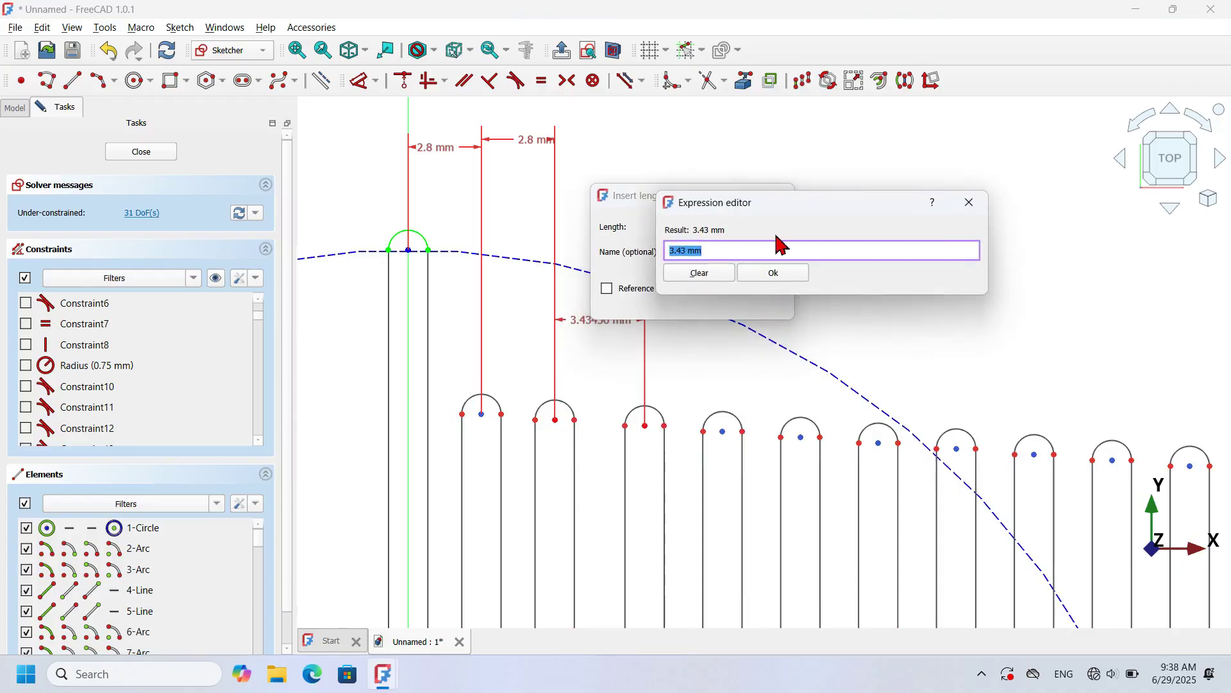
text(.Constraints.Distance)
key(Return)
key(Return)
key(Return)
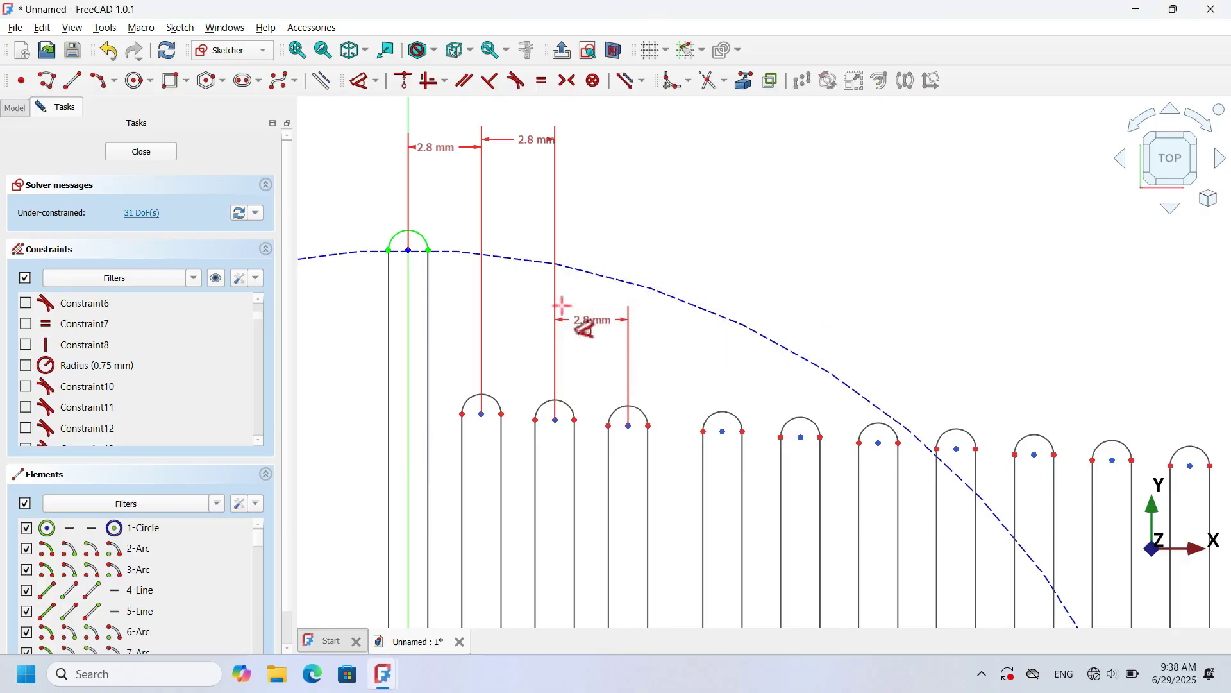
Review the expression behind the spacing dimension between the third and fourth slots.
double_click(594, 320)
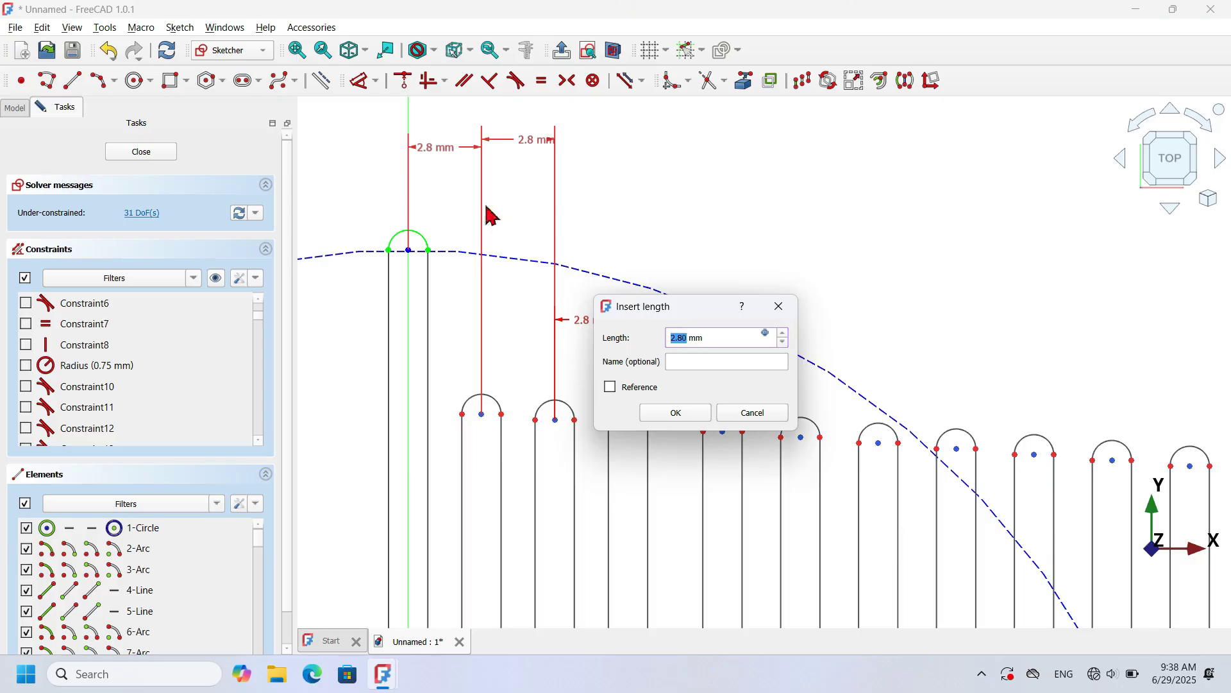
click(766, 334)
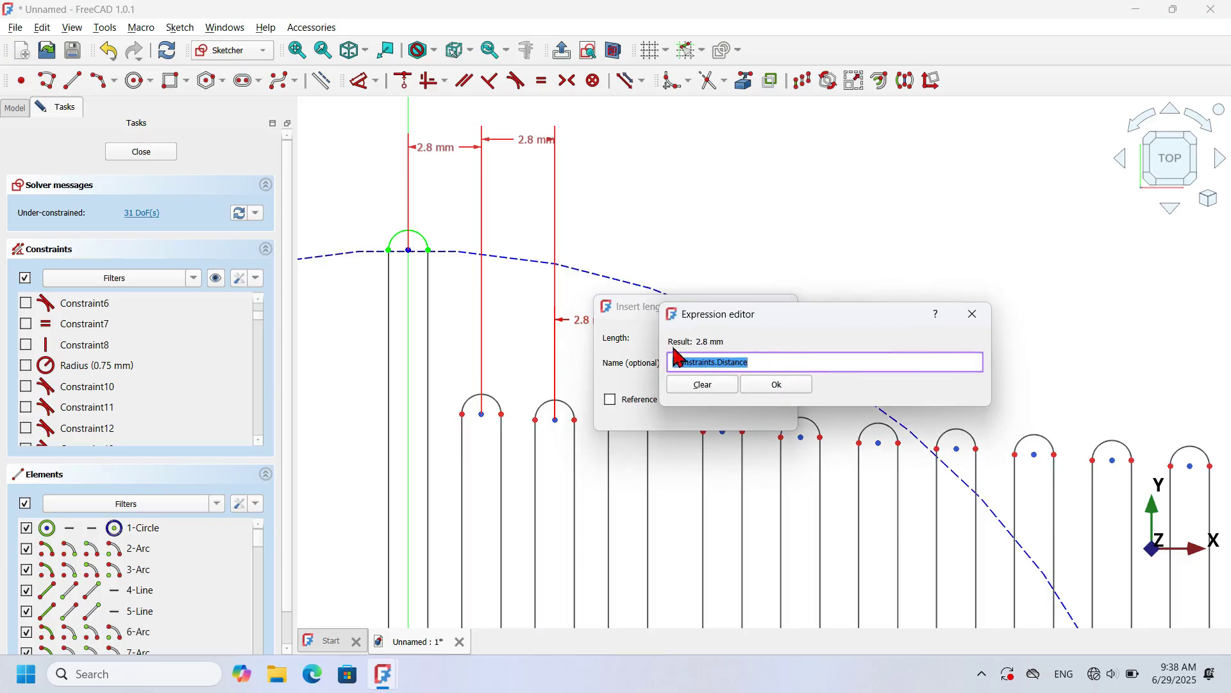
click(790, 388)
click(688, 412)
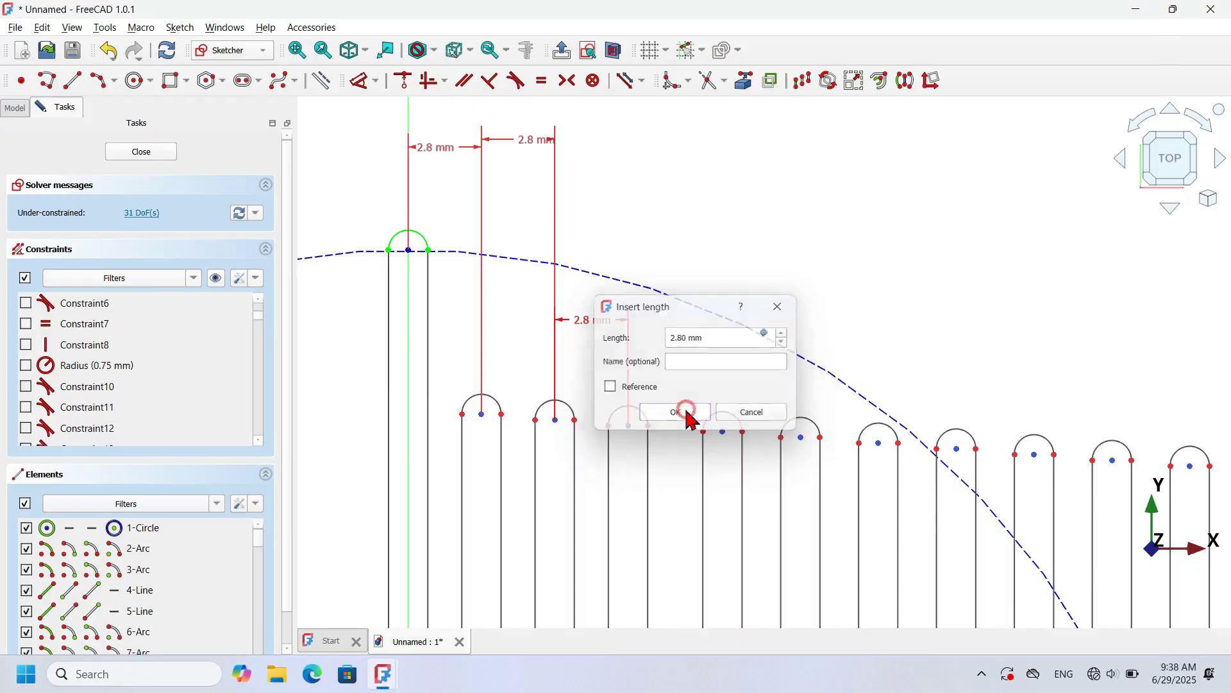
Constrain the horizontal distance between the fourth and fifth slots' upper arc centres with the expression .Constraints.Distance.
click(359, 81)
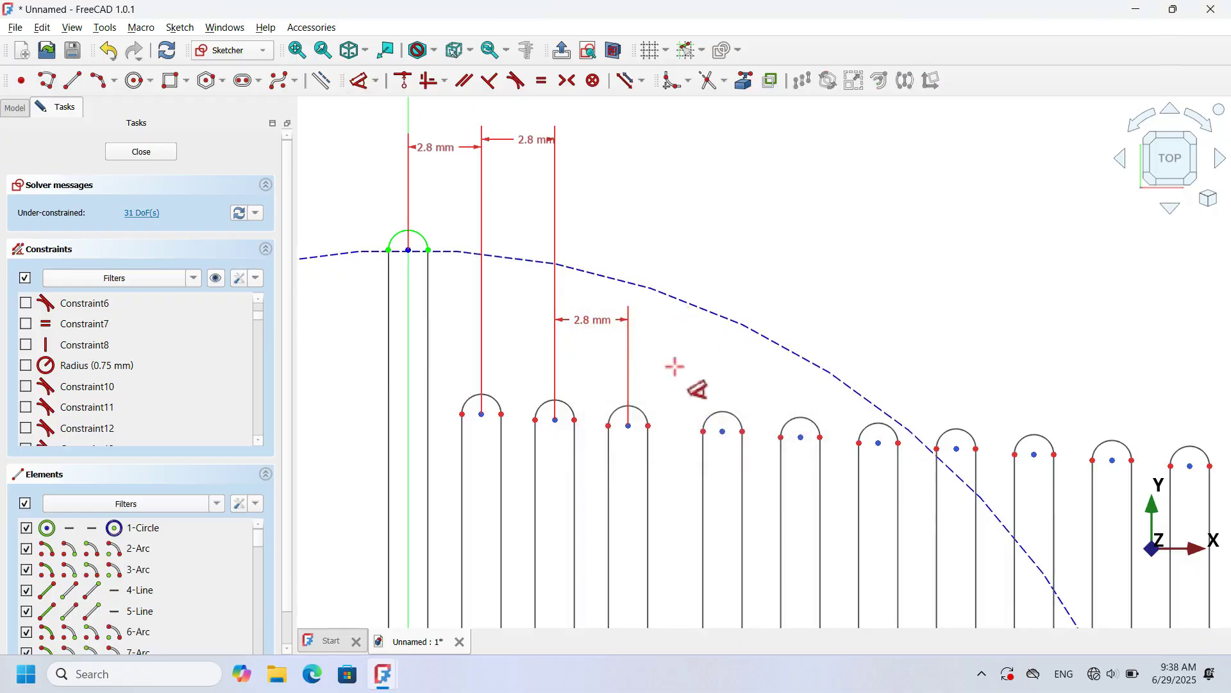
click(722, 431)
click(685, 217)
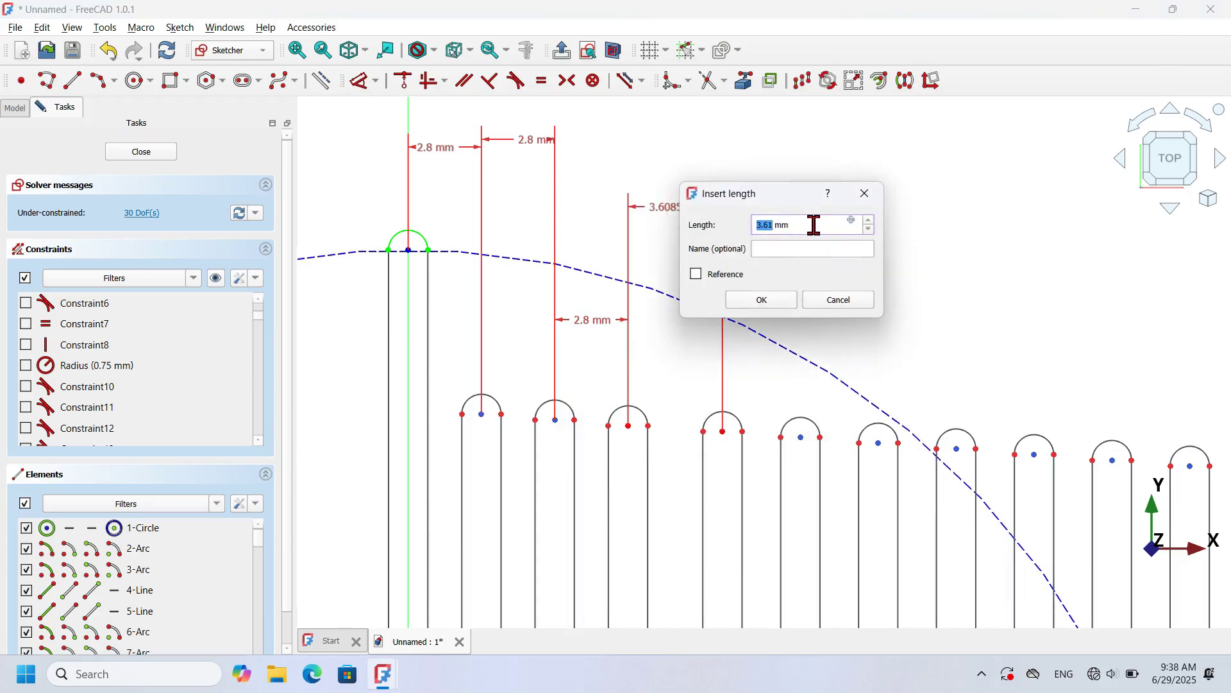
key(equal)
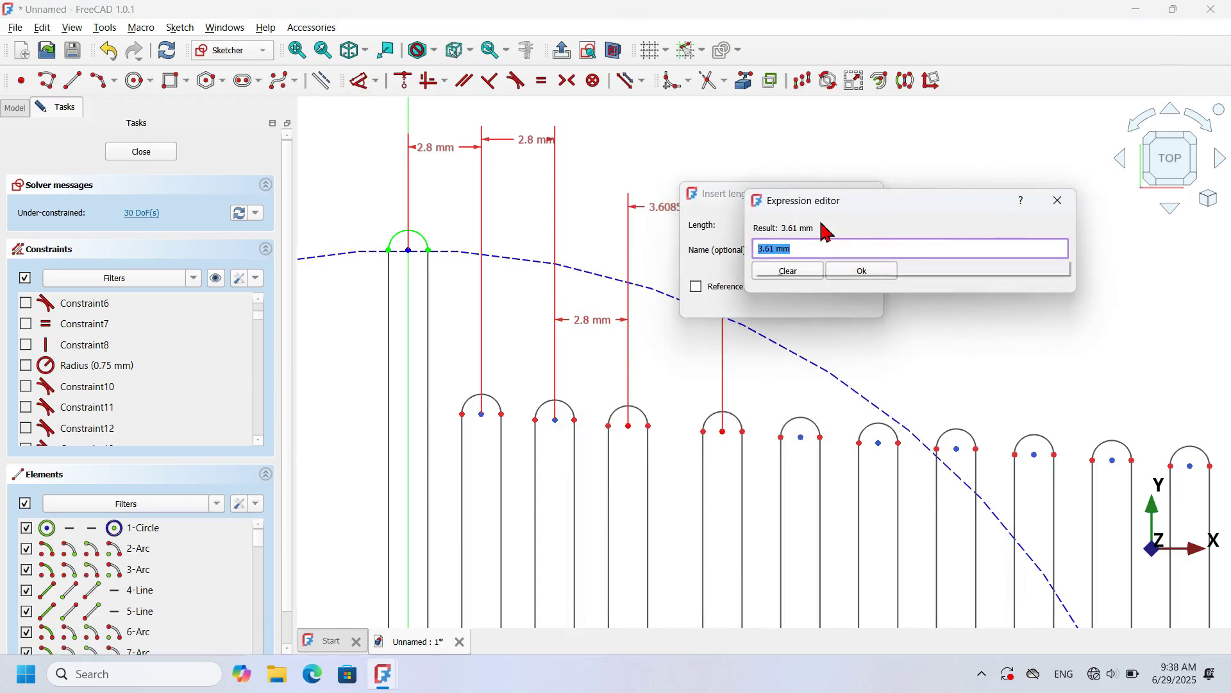
text(Constraints.Distance)
key(Return)
key(Return)
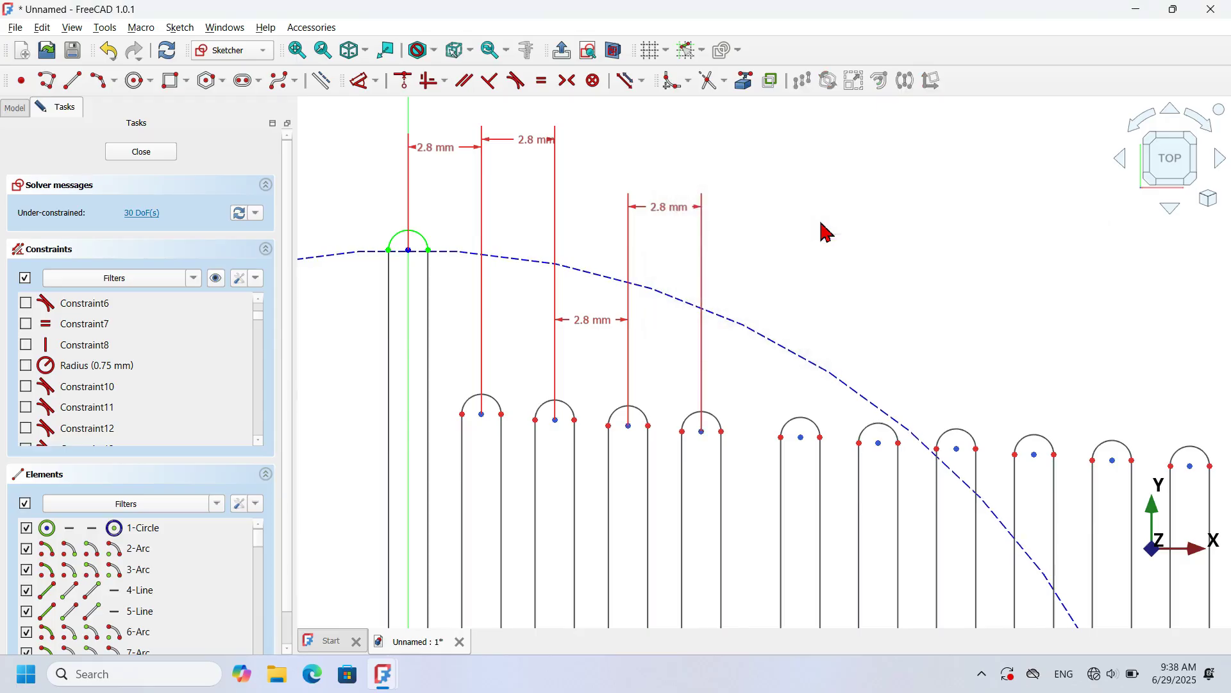
Constrain the horizontal distances between upper arc centres from the fifth slot to the outermost one, each with the expression .Constraints.Distance.
click(702, 431)
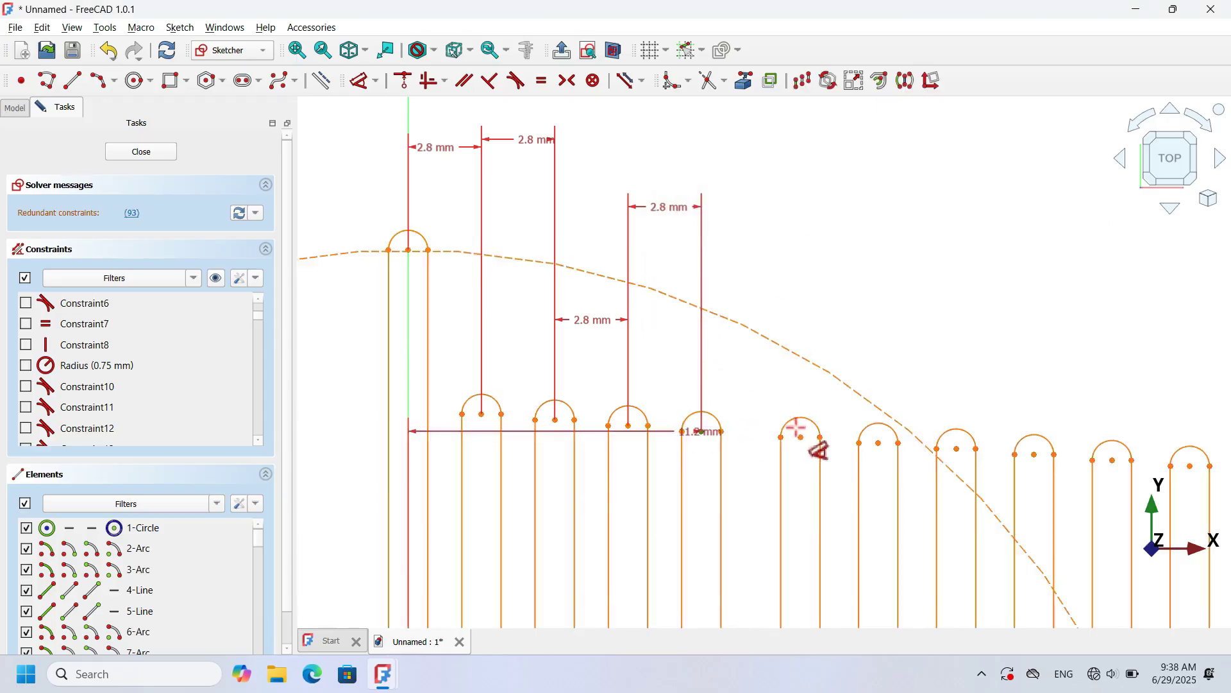
click(801, 436)
click(773, 236)
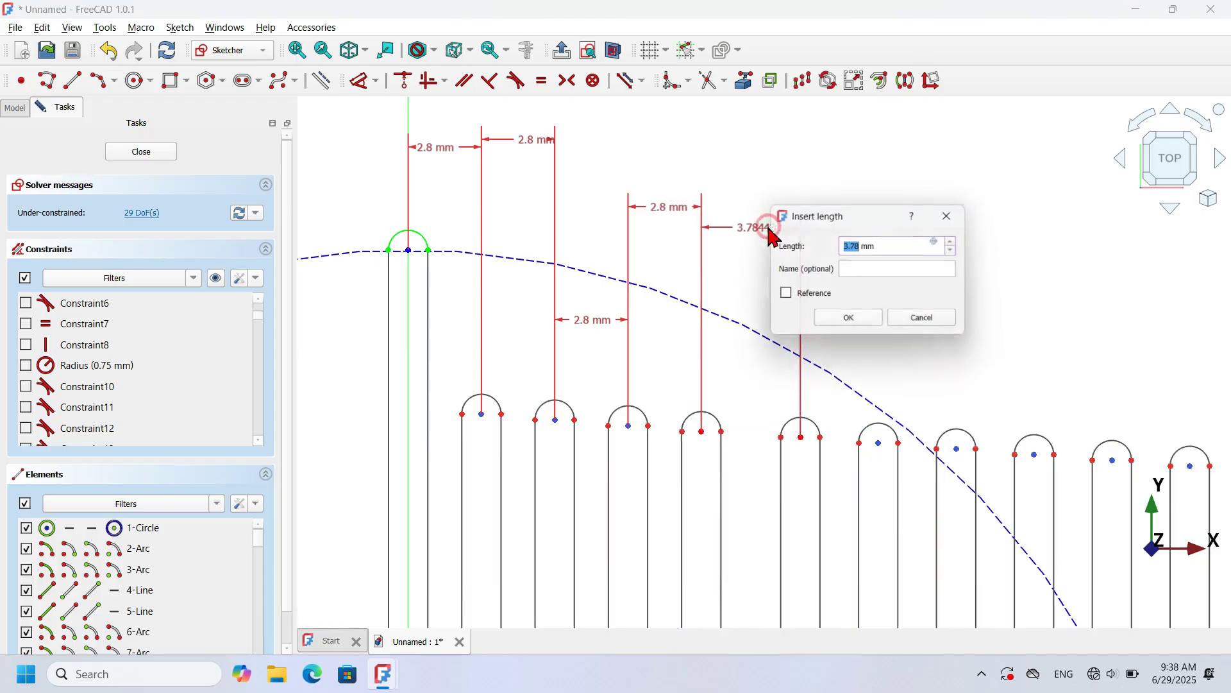
key(equal)
text(Constraints.Distance)
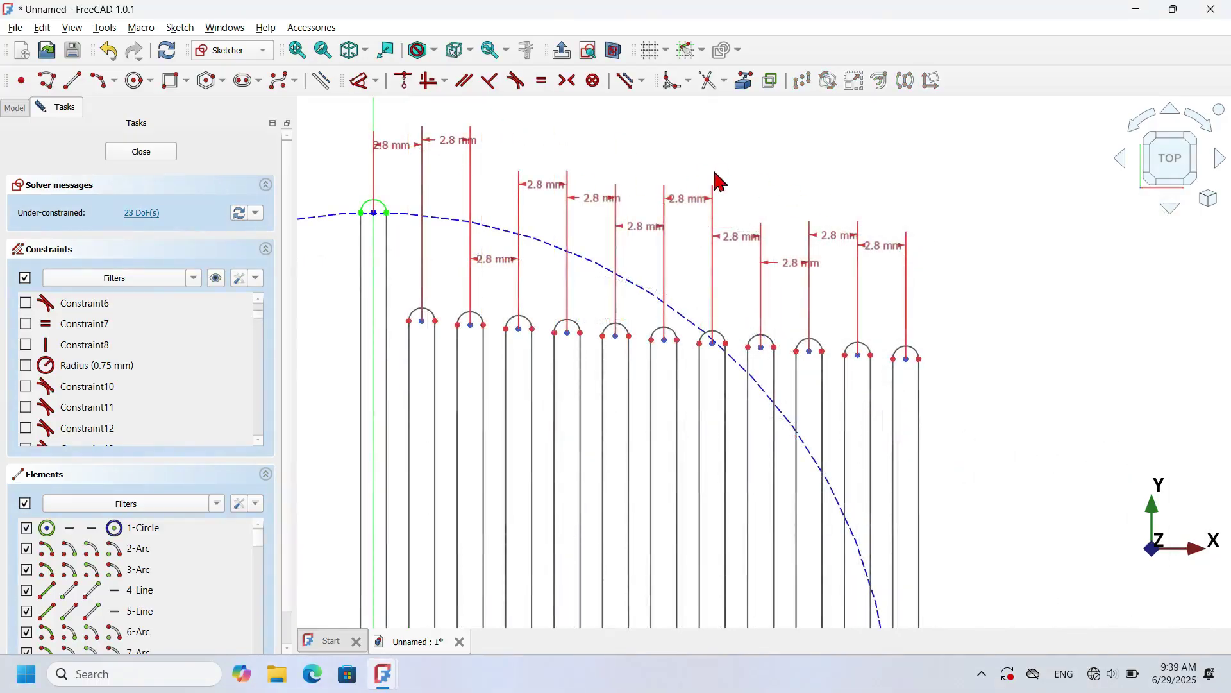
Hide all the slot spacing constraints in the sketch.
scroll(719, 182, down, 4)
scroll(719, 182, up, 3)
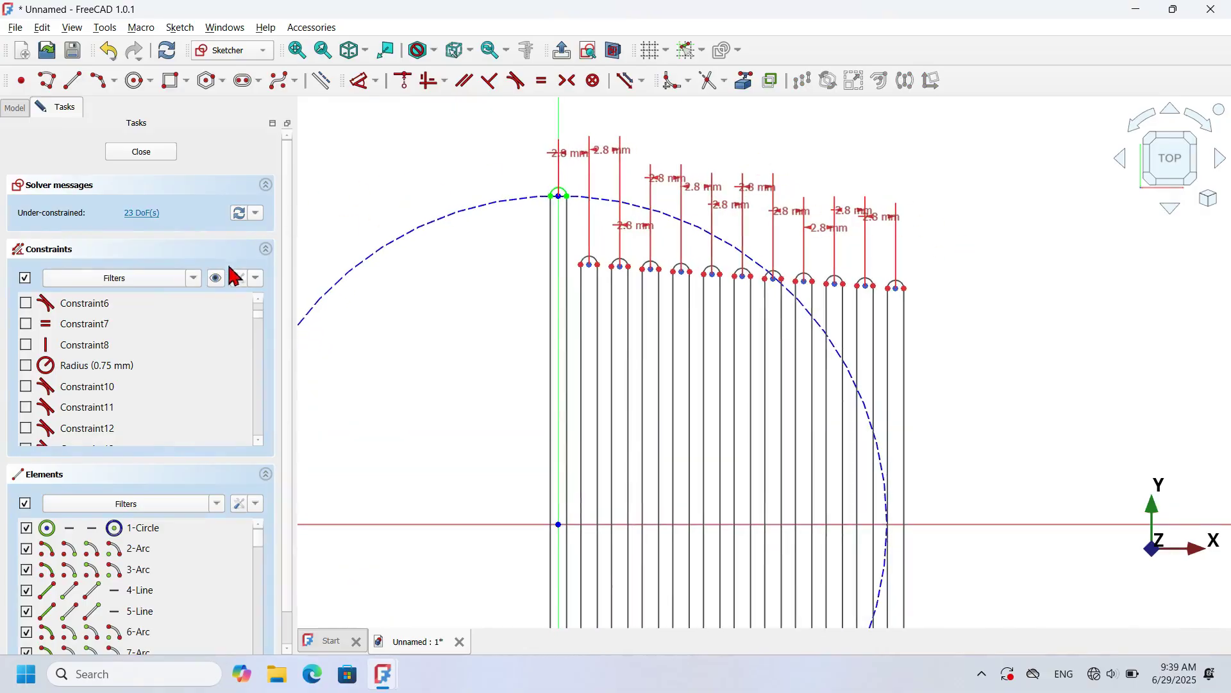
click(216, 281)
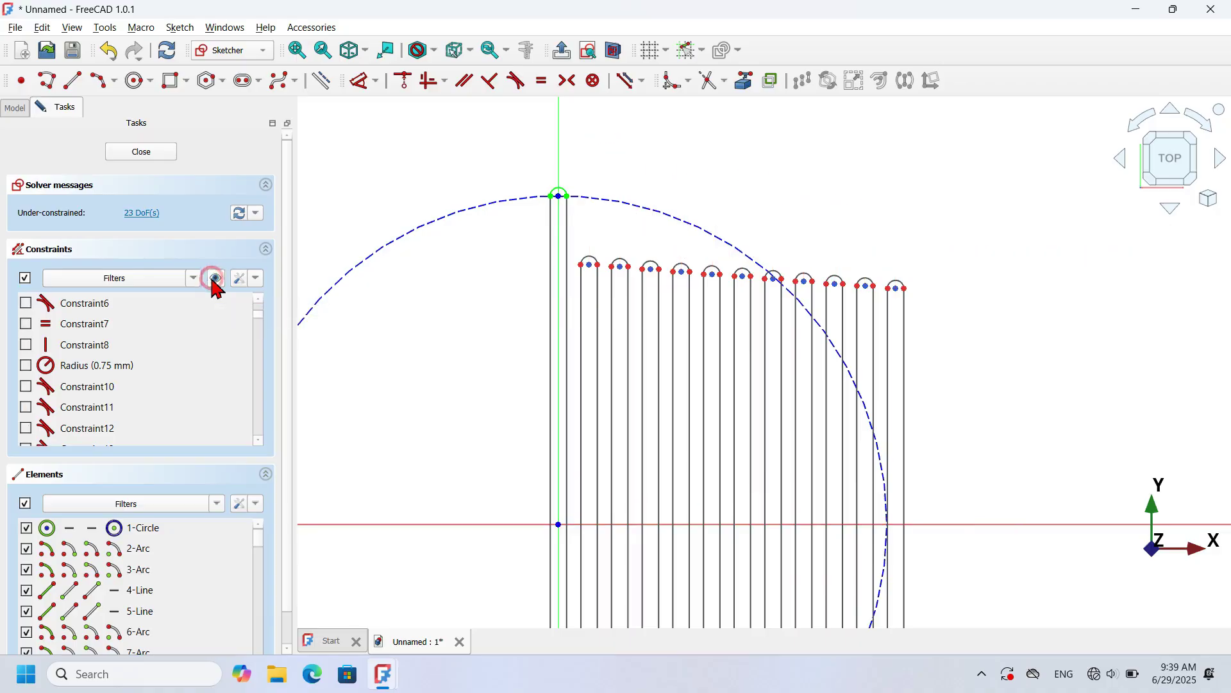
Constrain the upper arc centres of the slots beside the central one onto the dashed construction circle, leaving out the outermost slot.
scroll(737, 170, down, 2)
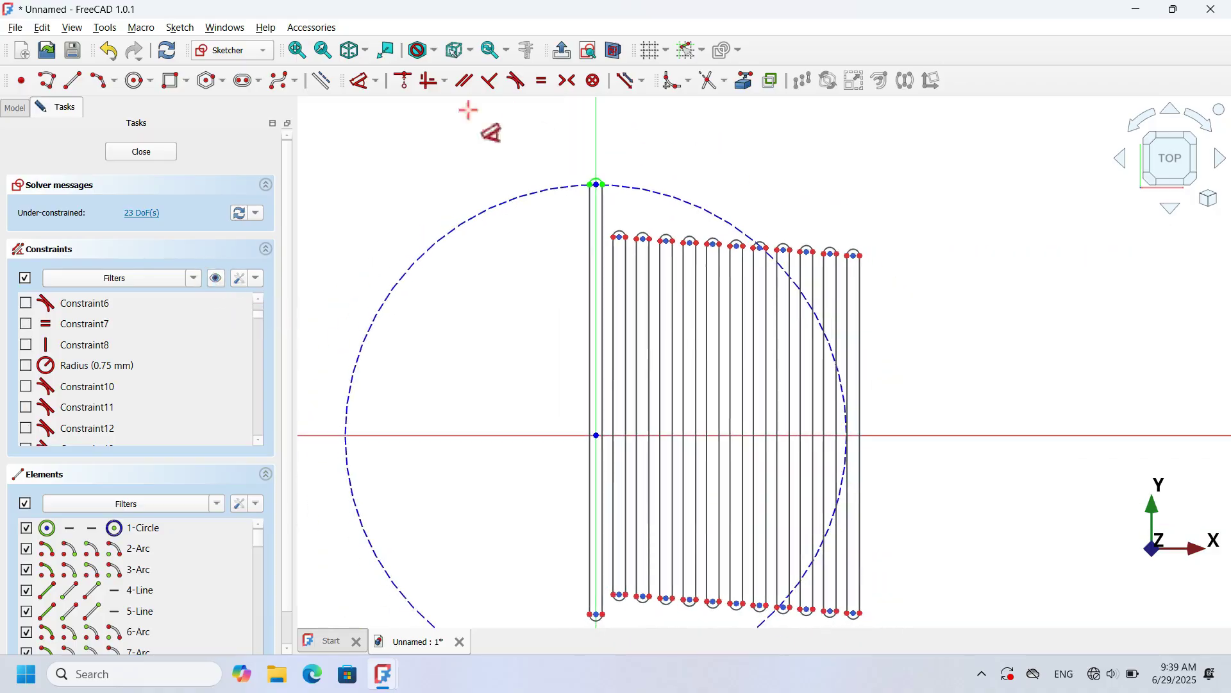
click(410, 87)
scroll(673, 154, up, 2)
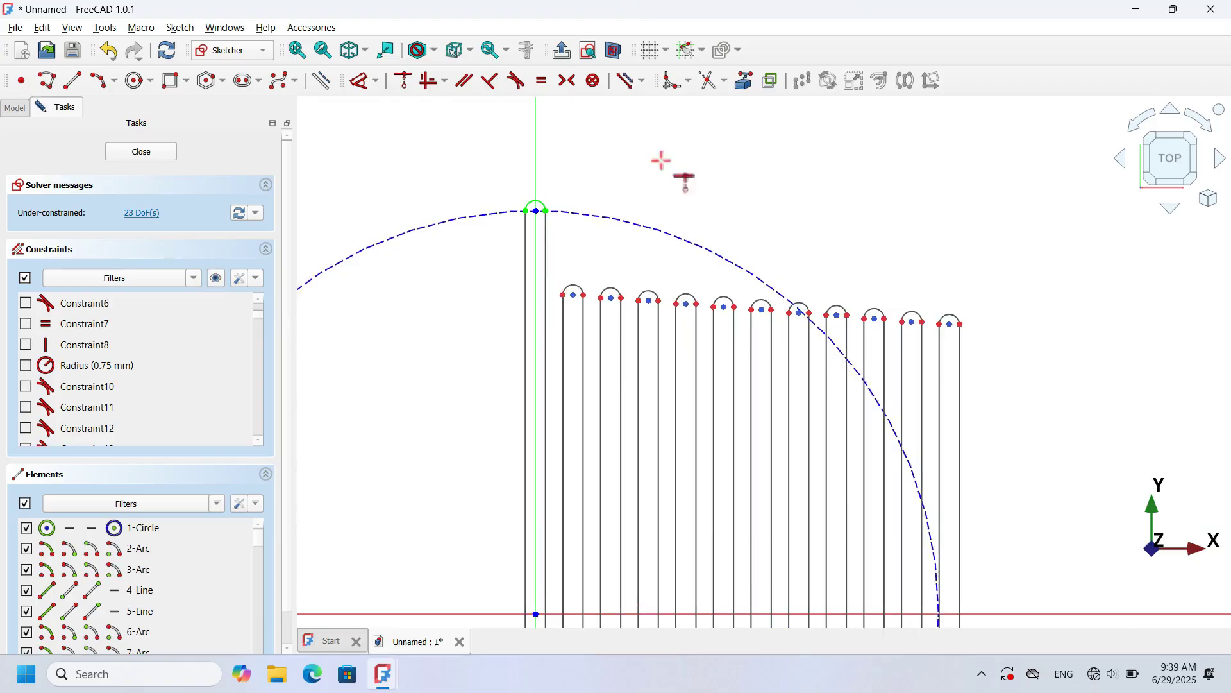
click(568, 293)
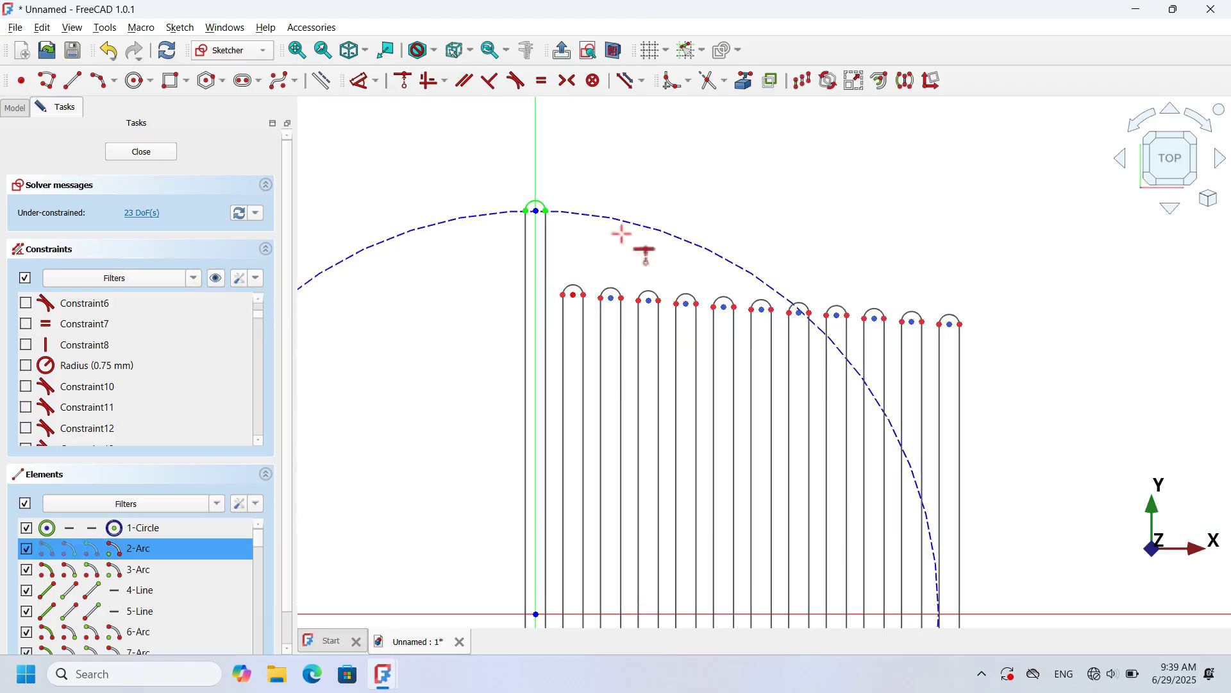
click(586, 215)
click(601, 294)
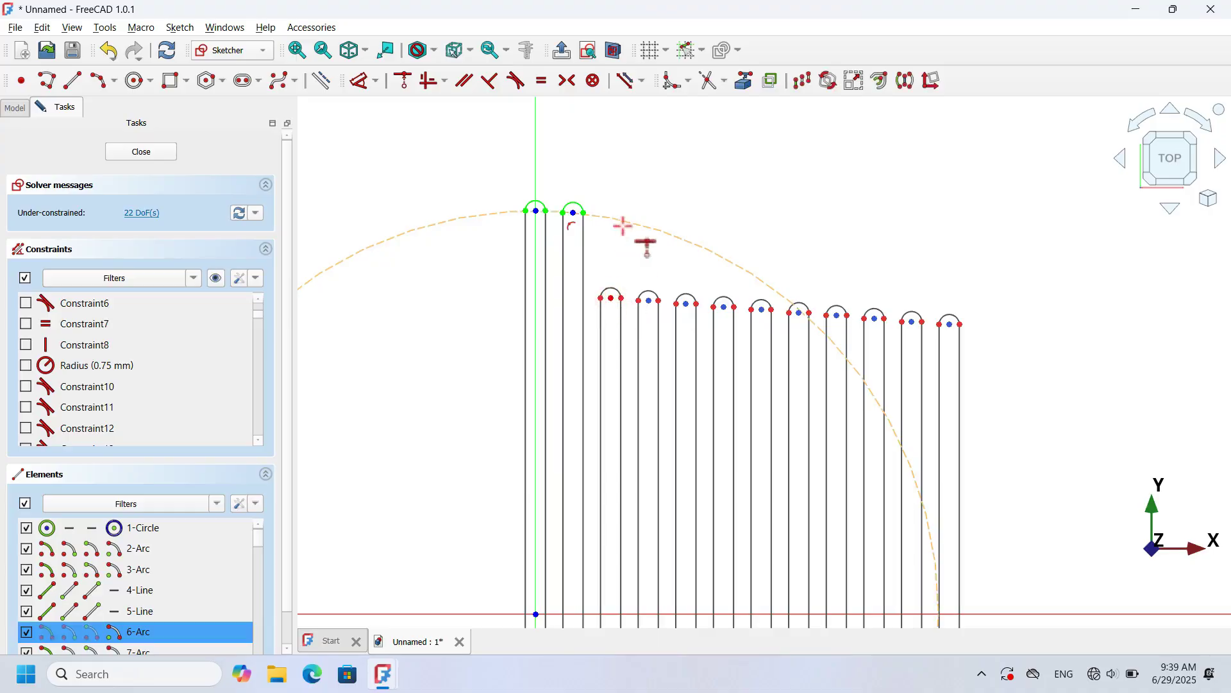
click(622, 225)
click(639, 300)
click(659, 233)
click(678, 302)
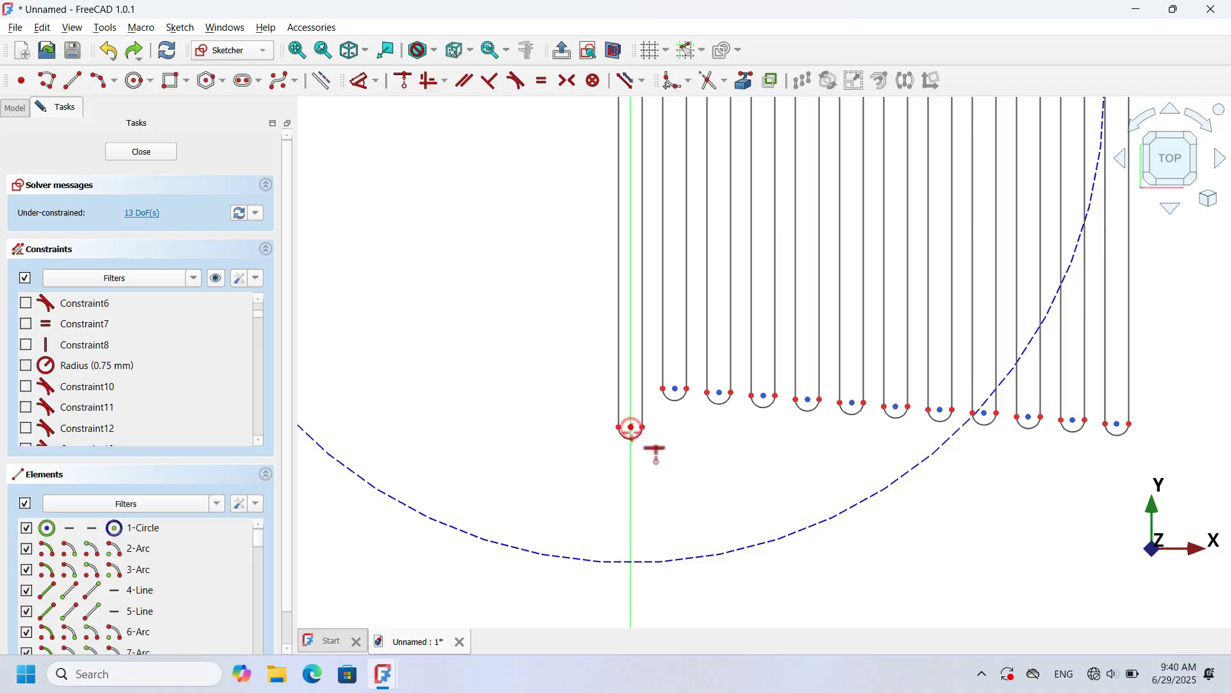
Constrain the slots' lower arc centres onto the dashed construction circle, from the central slot outward, leaving out the outermost slot.
click(631, 427)
click(668, 561)
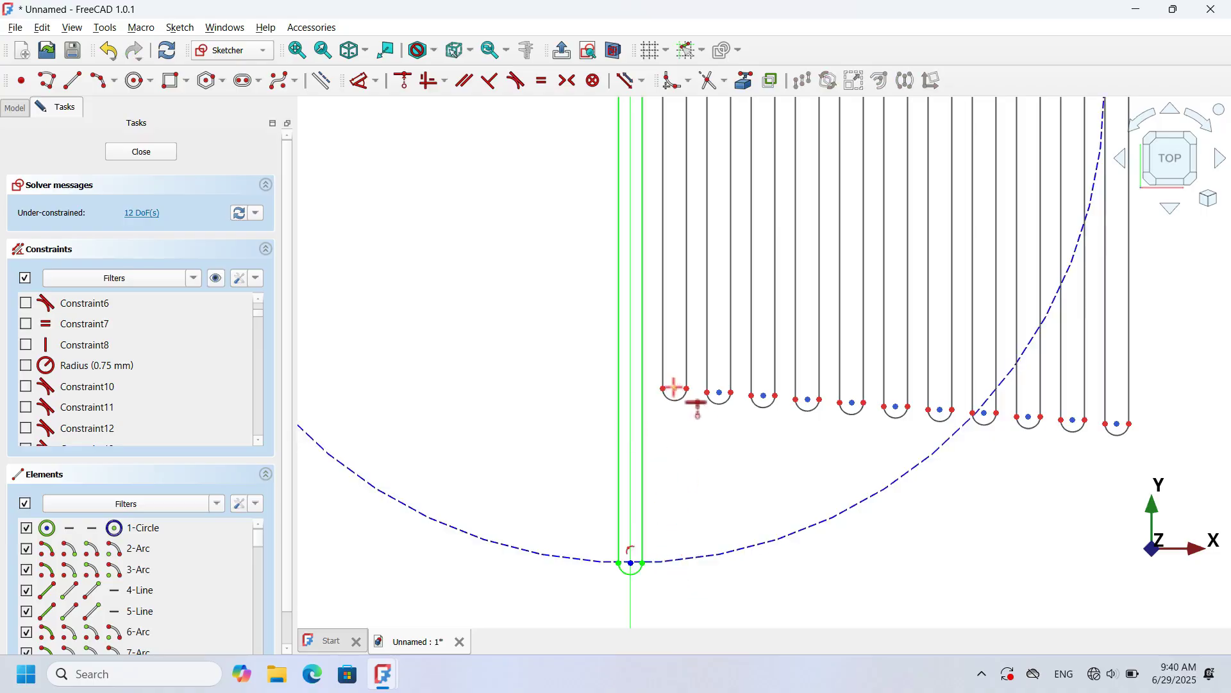
click(675, 388)
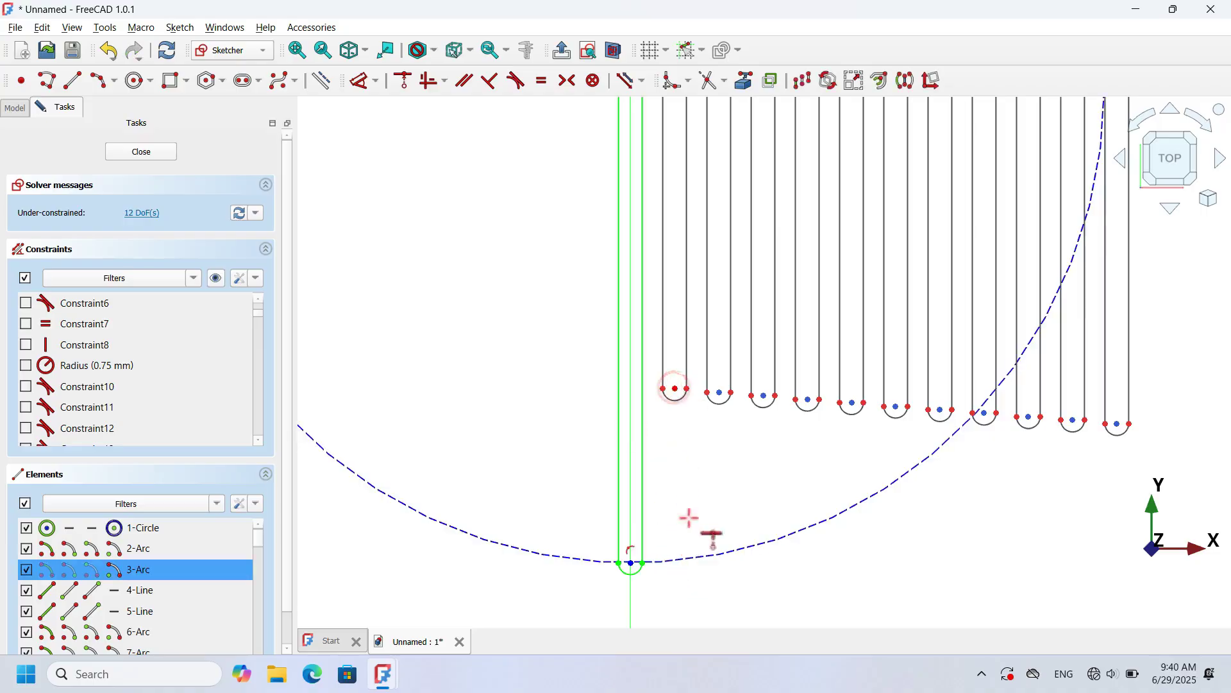
click(696, 560)
click(719, 392)
click(729, 553)
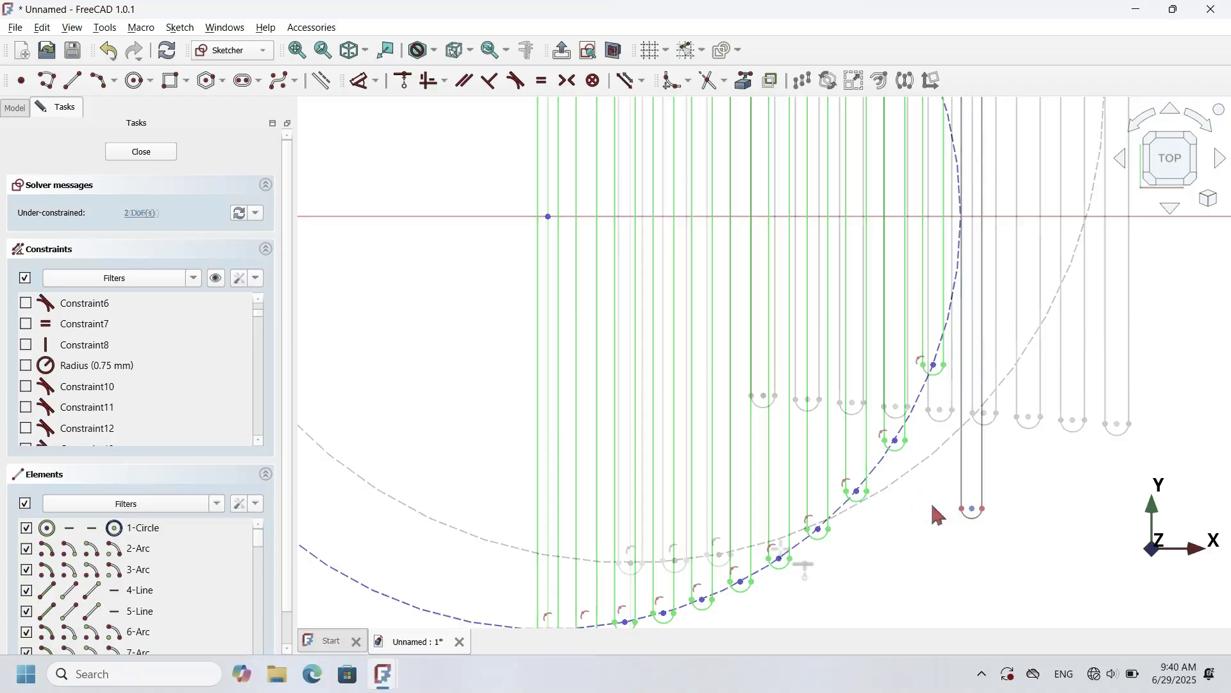
scroll(954, 486, down, 3)
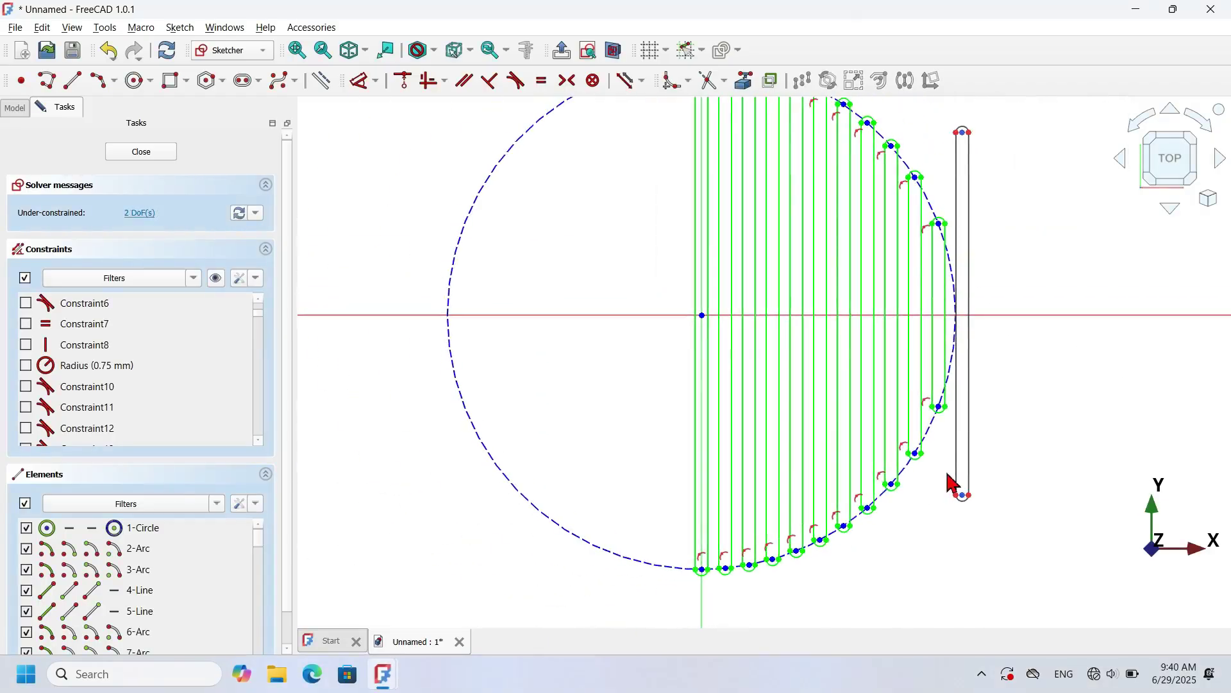
scroll(953, 486, down, 2)
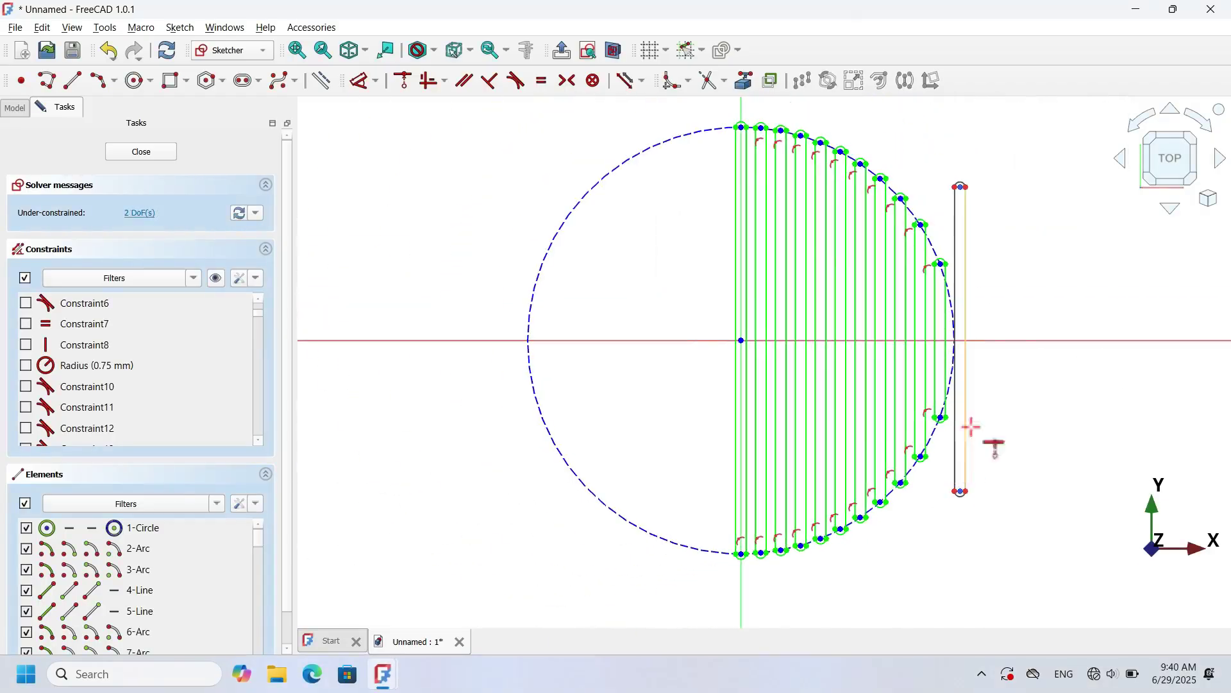
key(Escape)
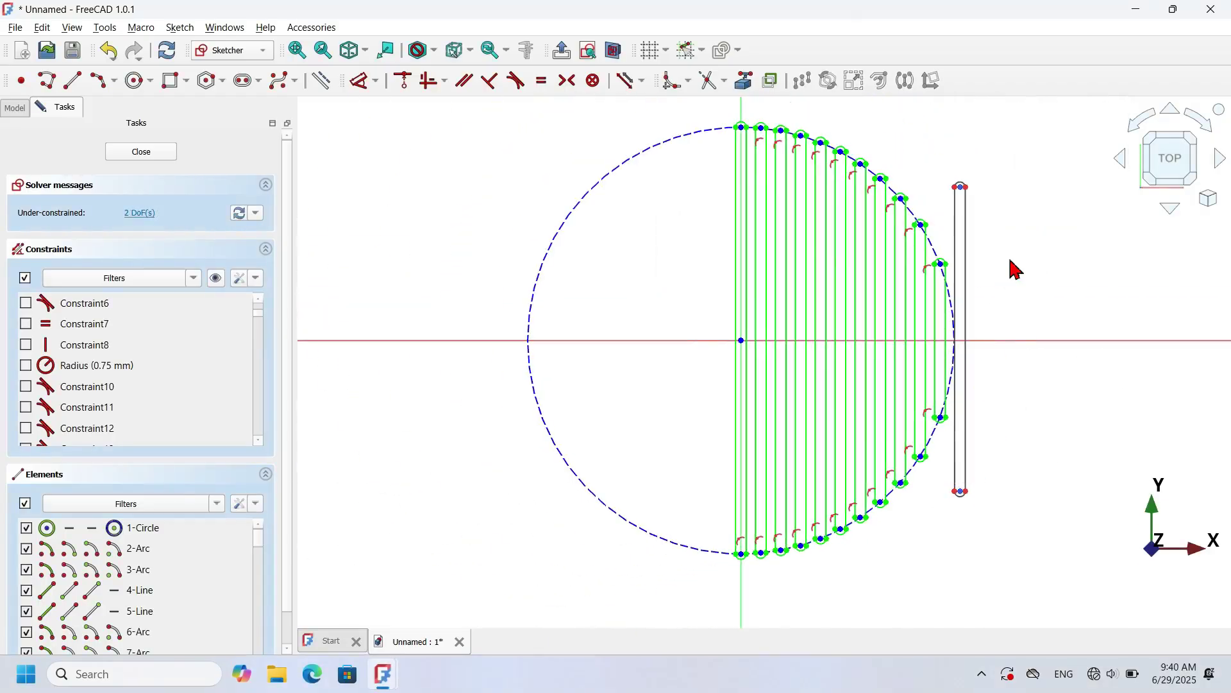
Delete the outermost slot that lies outside the construction circle.
scroll(1010, 261, up, 2)
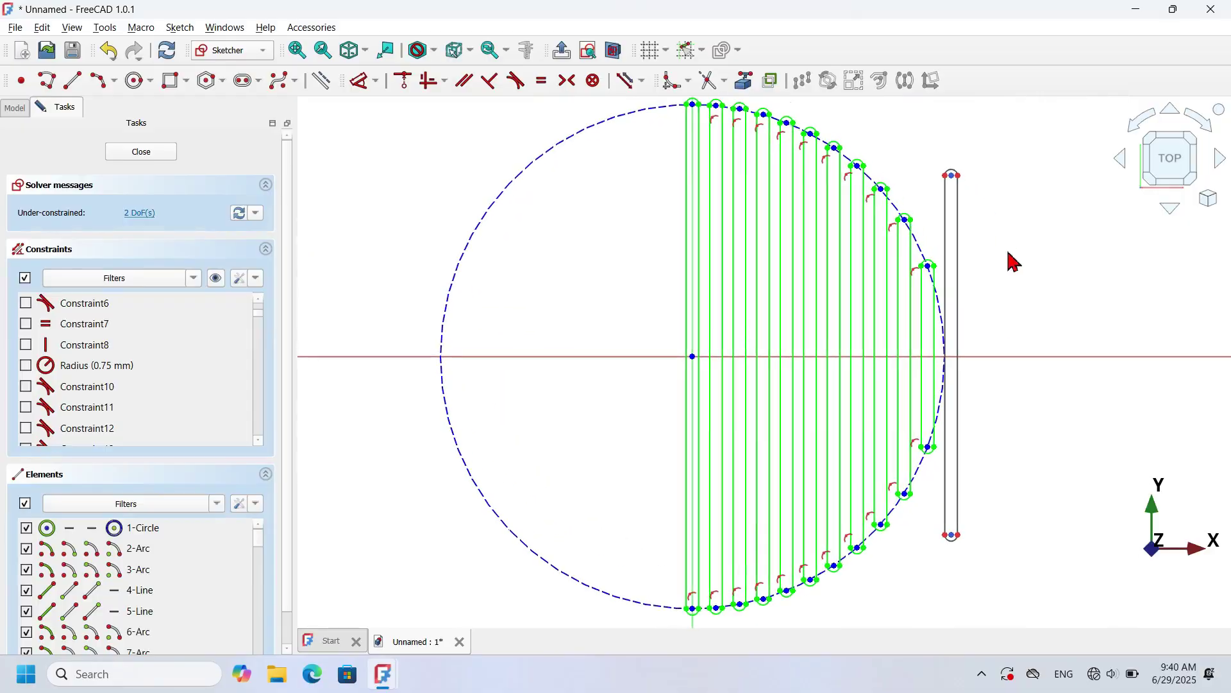
mouse_move(935, 136)
mouse_down()
mouse_move(996, 280)
mouse_move(922, 151)
mouse_up()
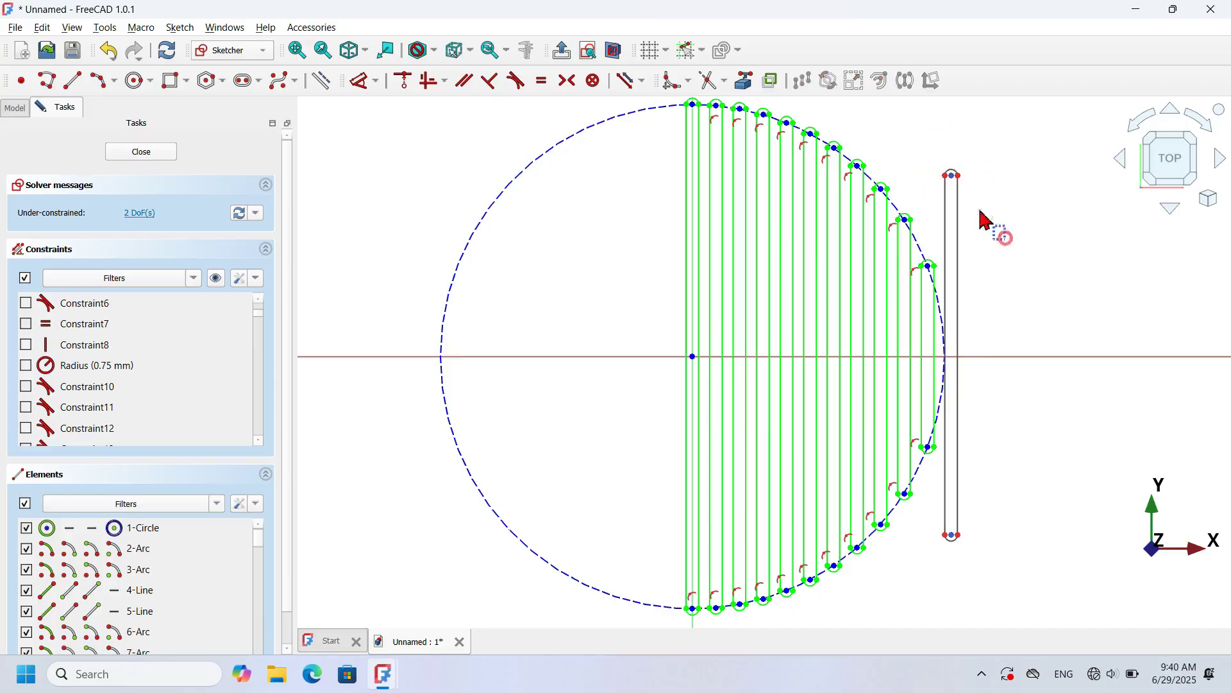
drag(998, 585, 933, 523)
key(Delete)
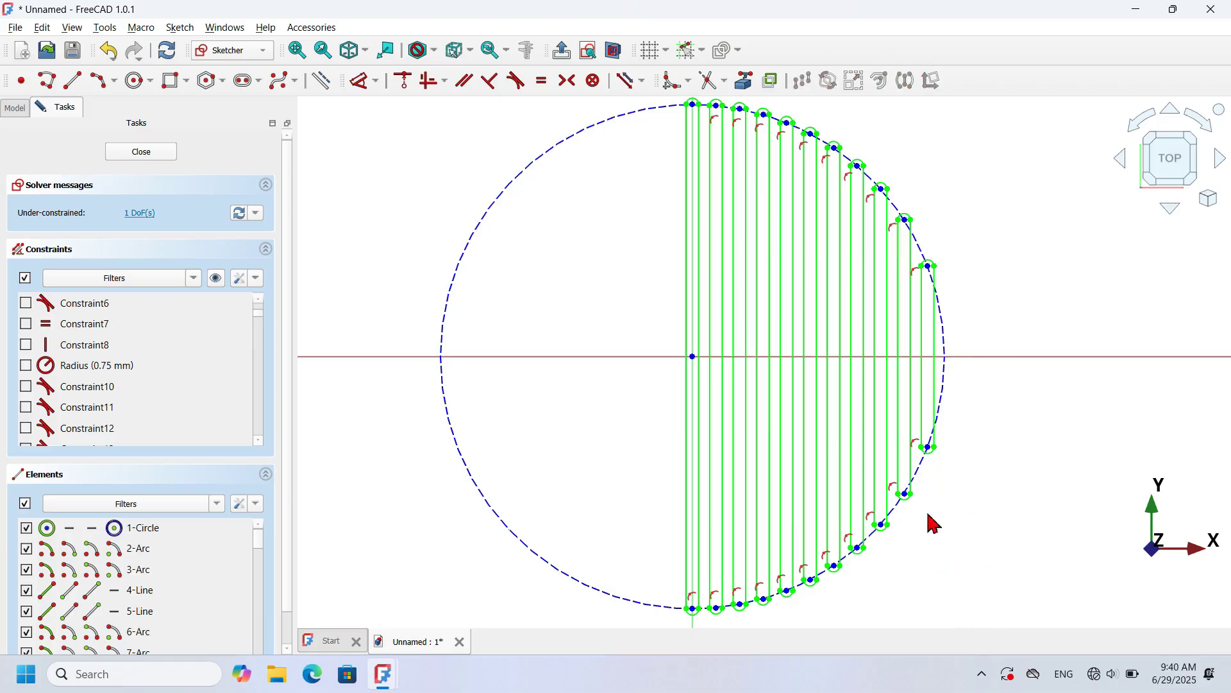
Constrain the central slot's upper arc equal to the neighbouring slot's upper arc and close the sketch.
scroll(426, 357, up, 3)
key(g)
key(s)
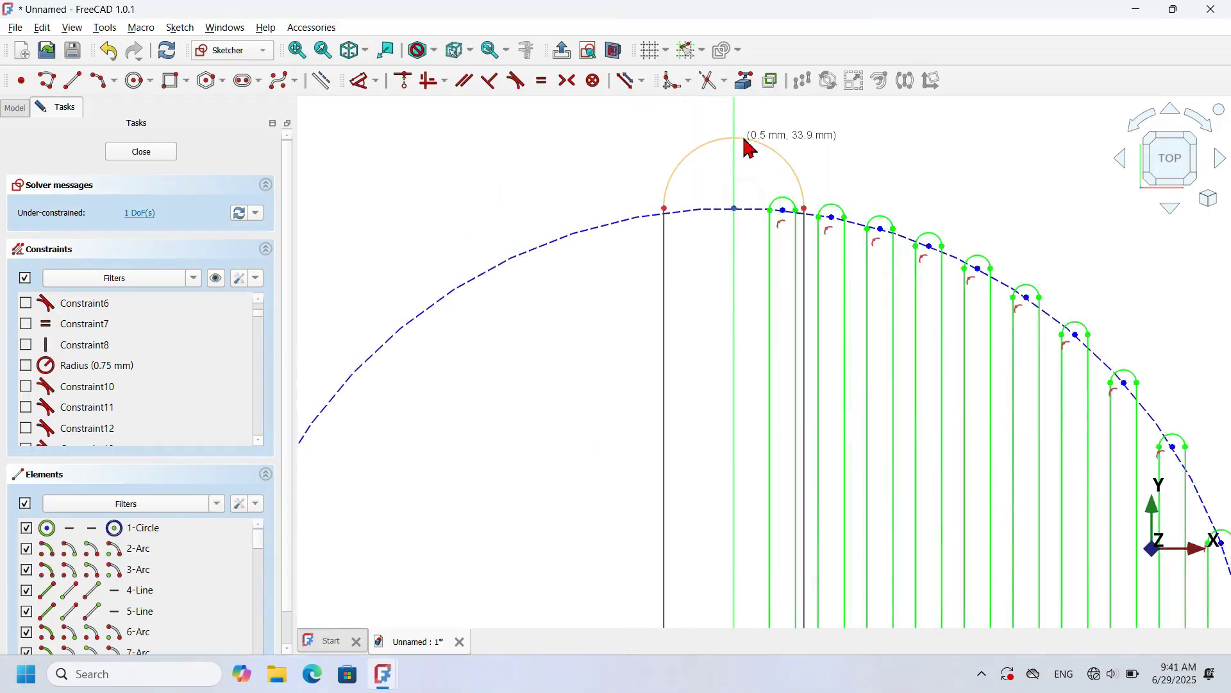
drag(750, 148, 741, 199)
click(756, 206)
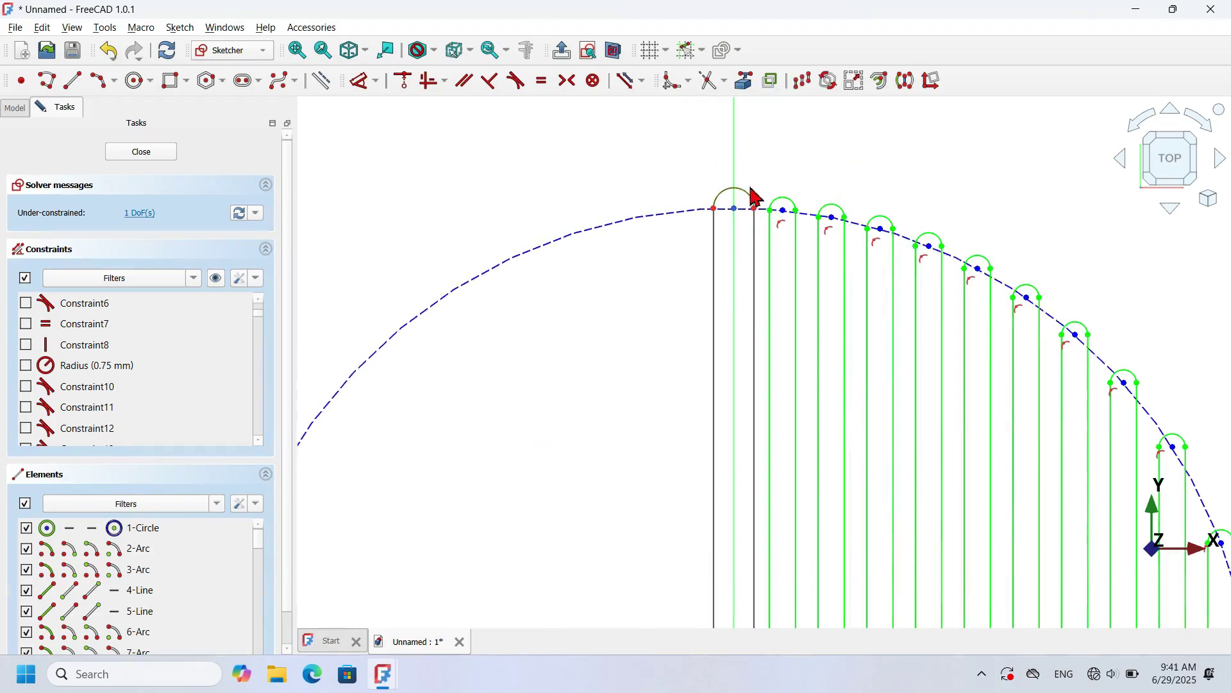
ctrl+click(780, 198)
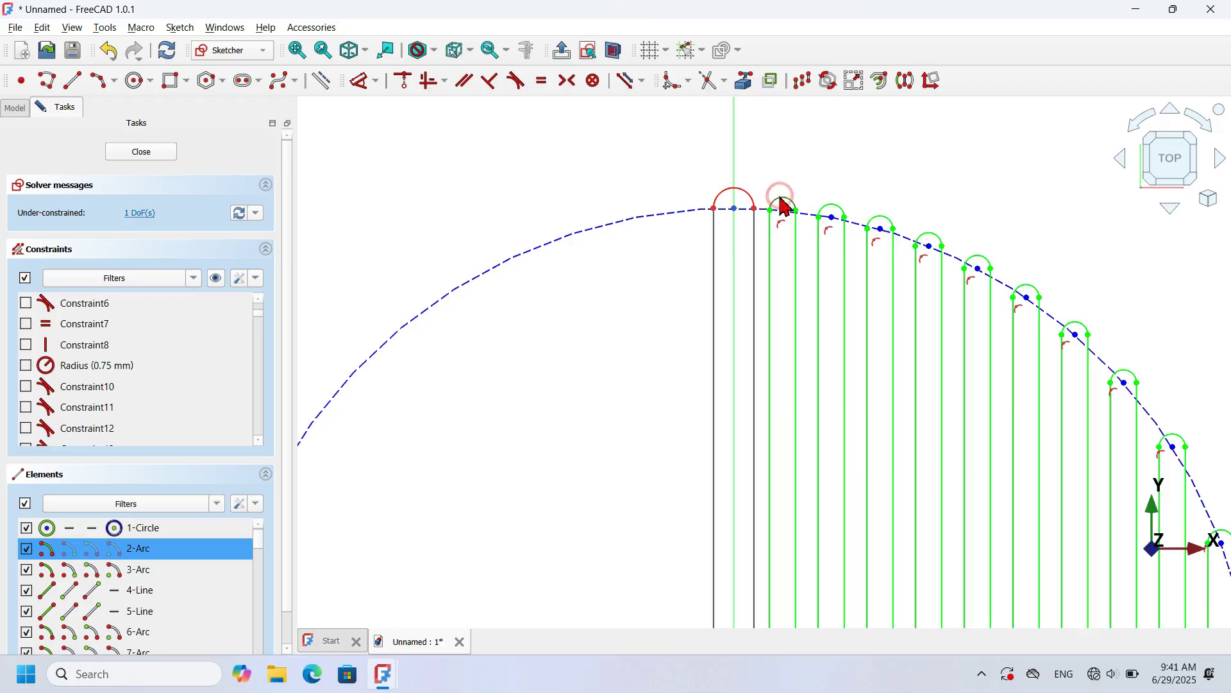
click(546, 84)
scroll(733, 166, down, 3)
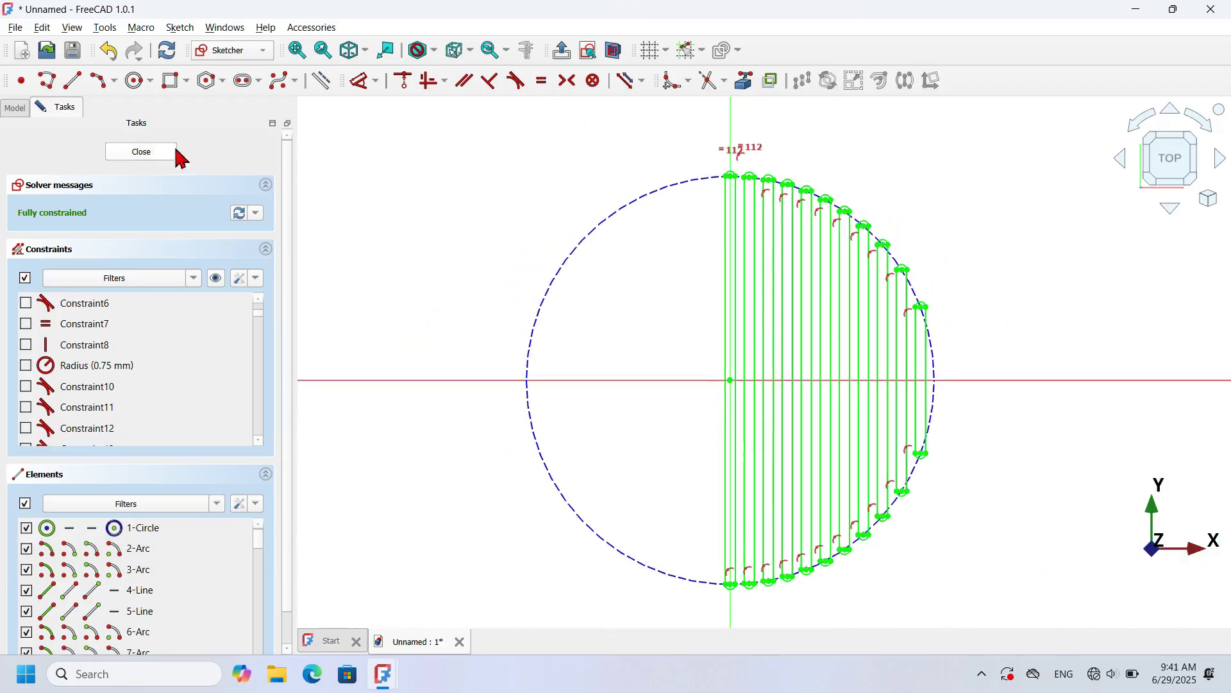
click(149, 152)
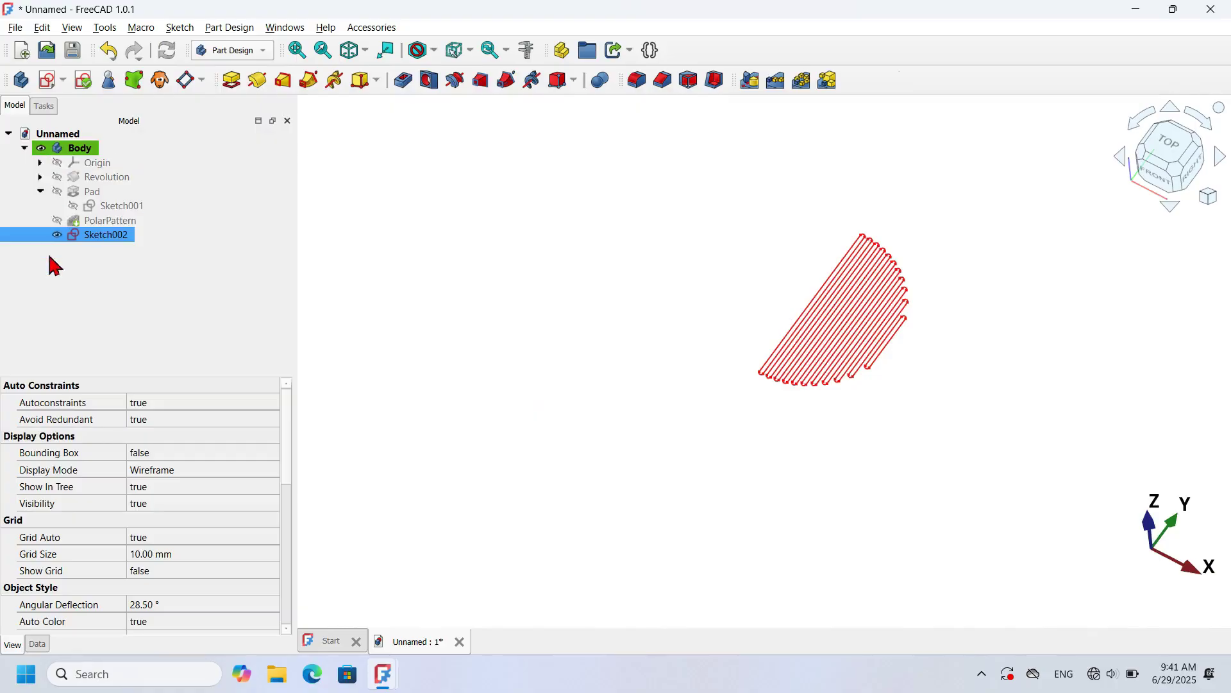
Show the PolarPattern solid together with the slot sketch.
ctrl+click(147, 220)
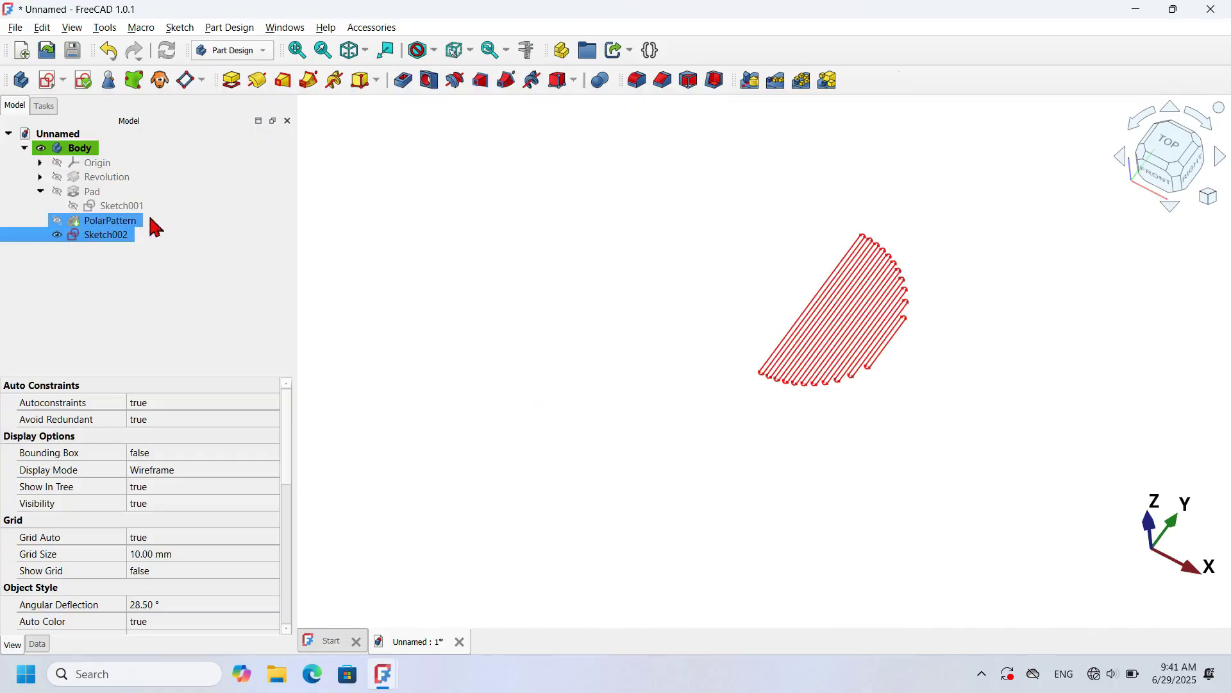
click(58, 220)
click(410, 310)
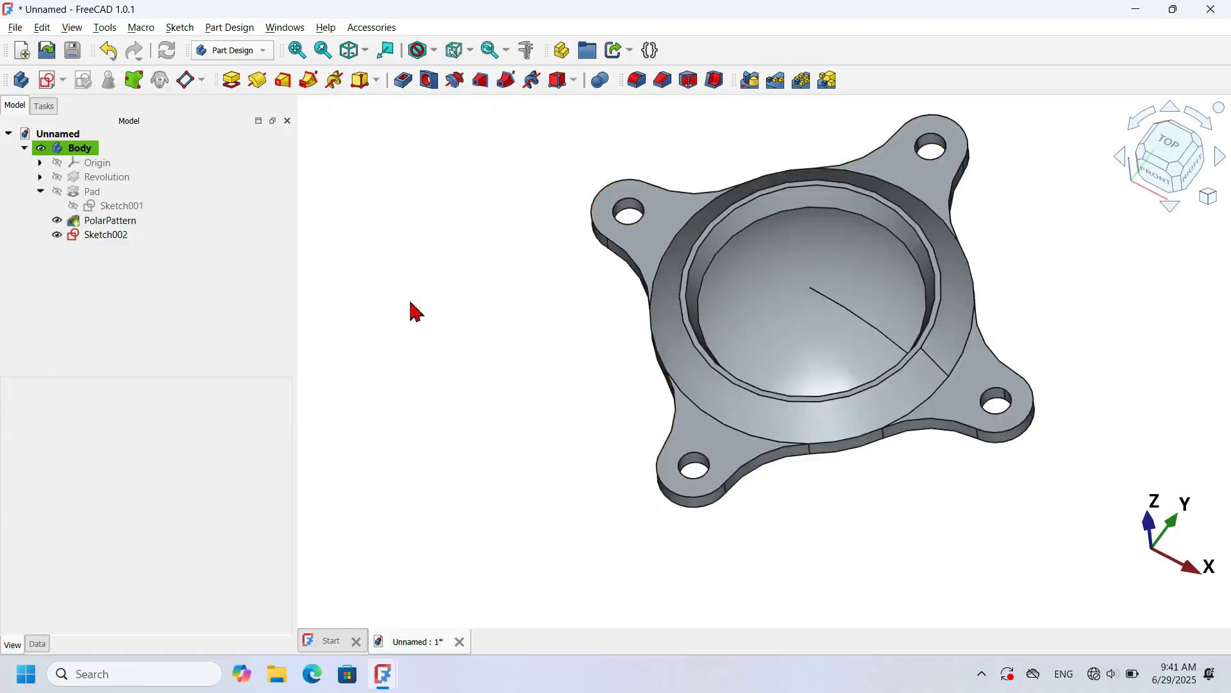
Cut the slot sketch Sketch002 through the body with a Through all pocket, symmetric to the sketch plane.
click(114, 235)
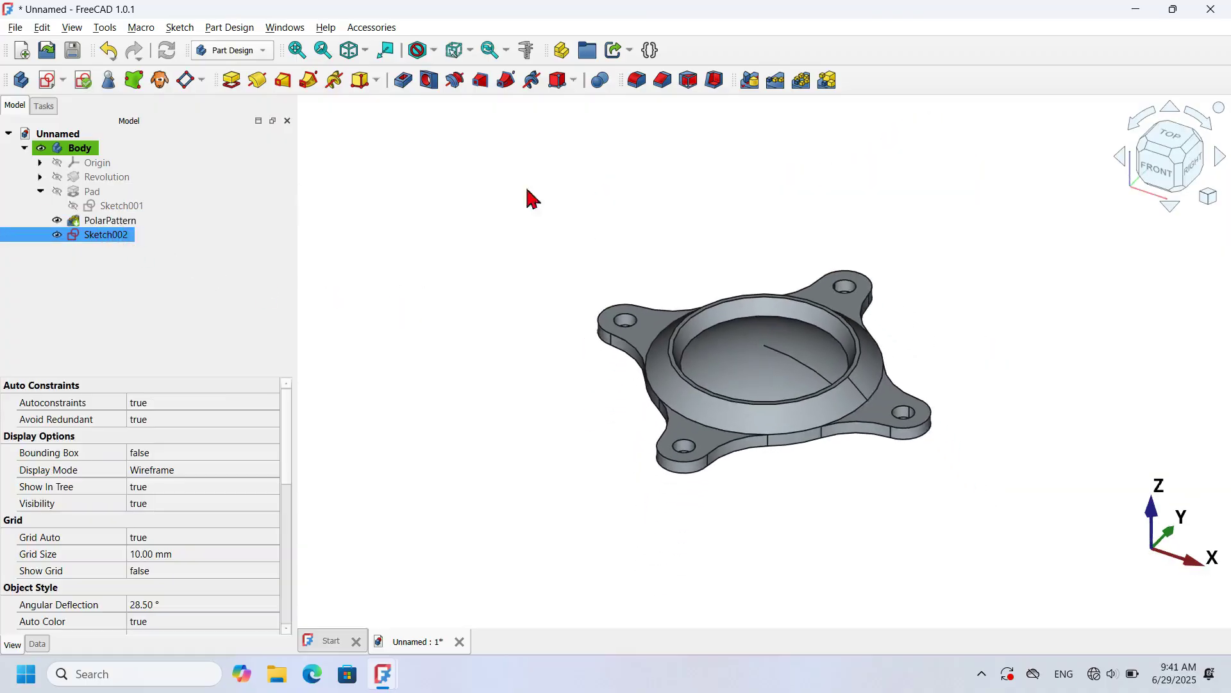
click(404, 81)
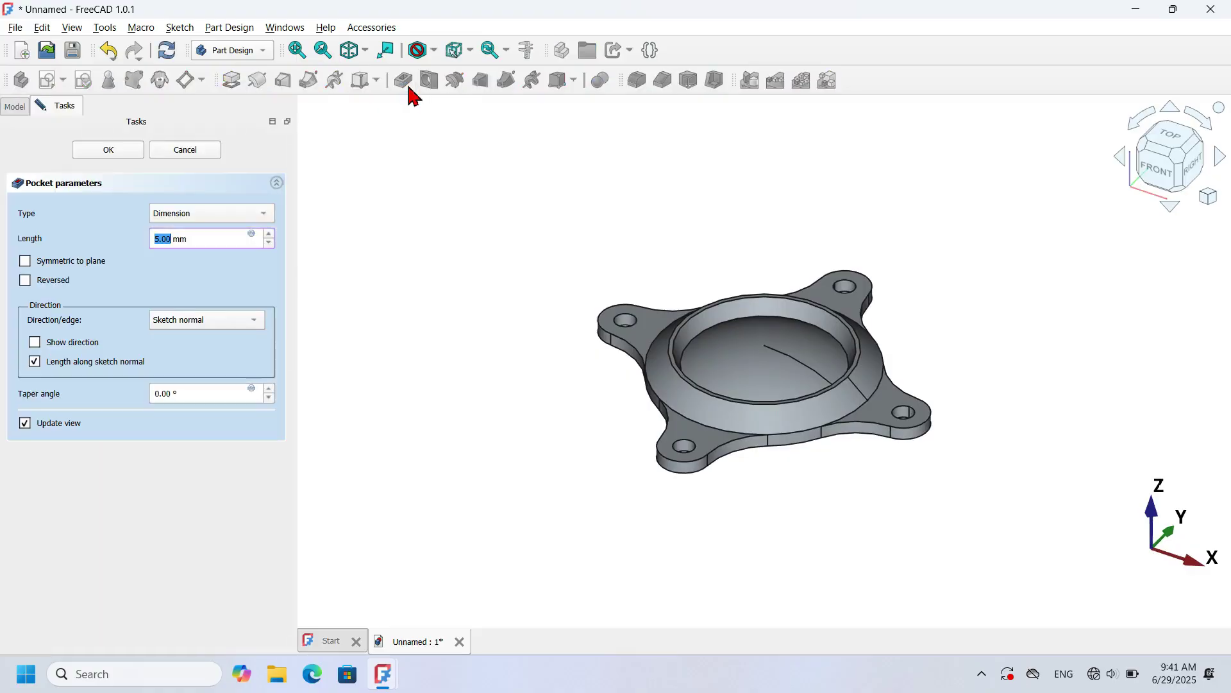
click(229, 216)
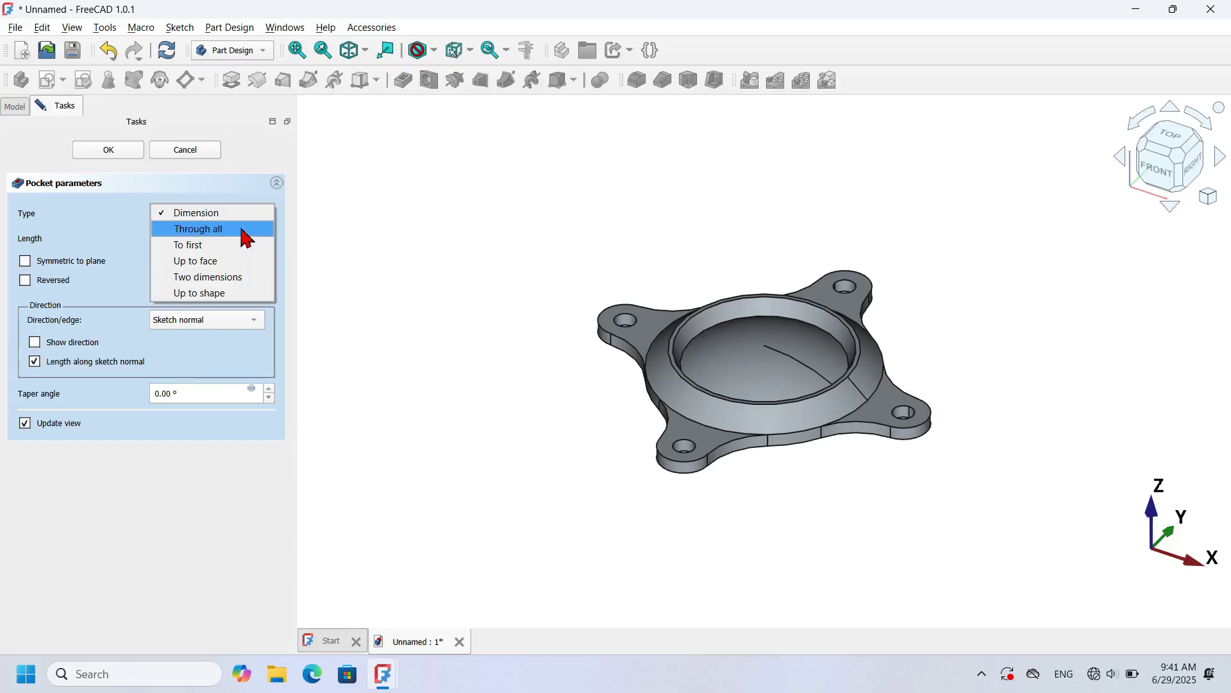
click(241, 228)
click(81, 263)
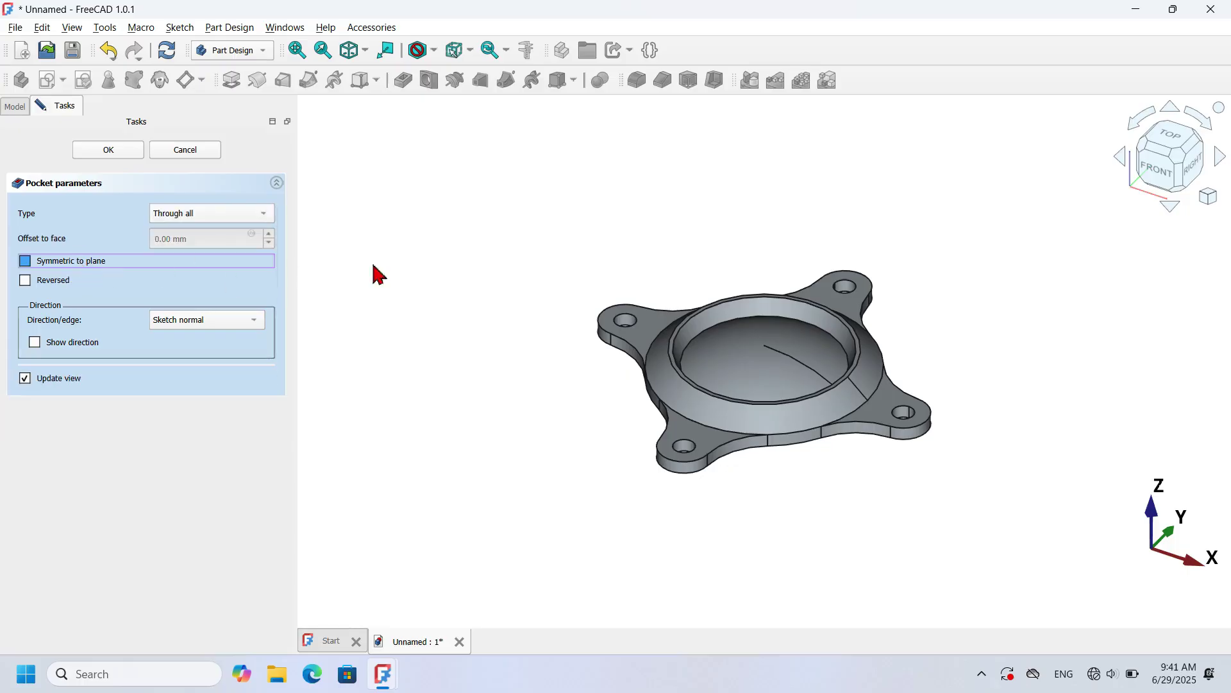
key(2)
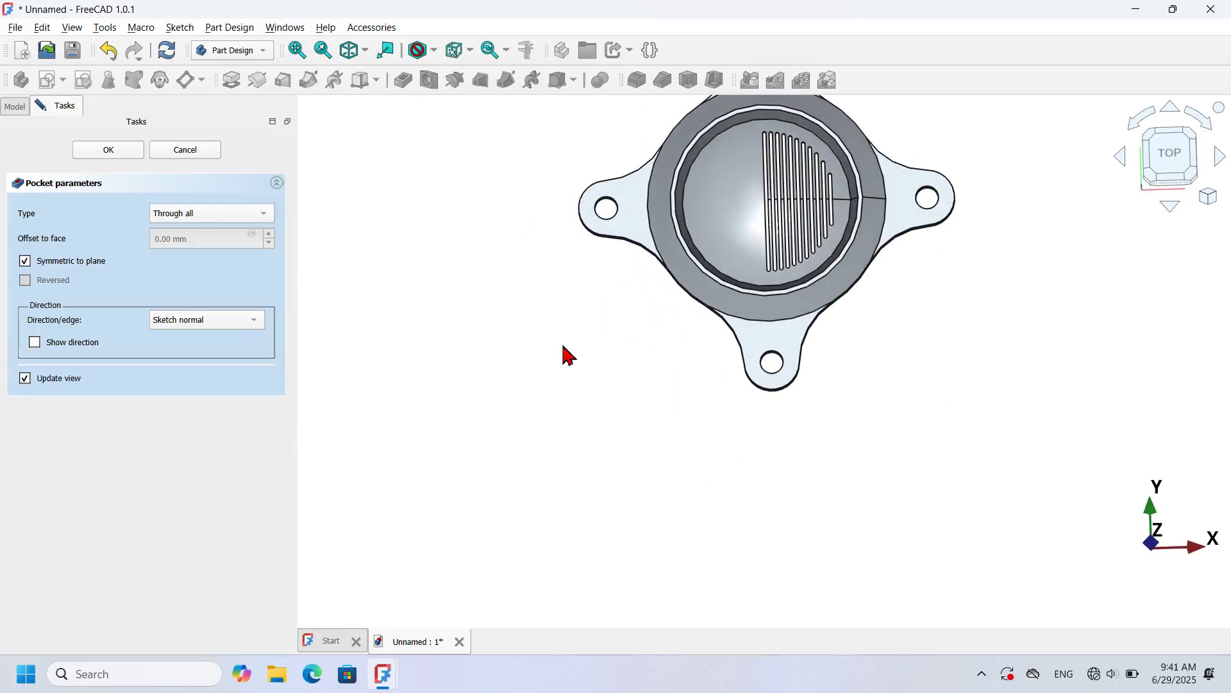
click(121, 153)
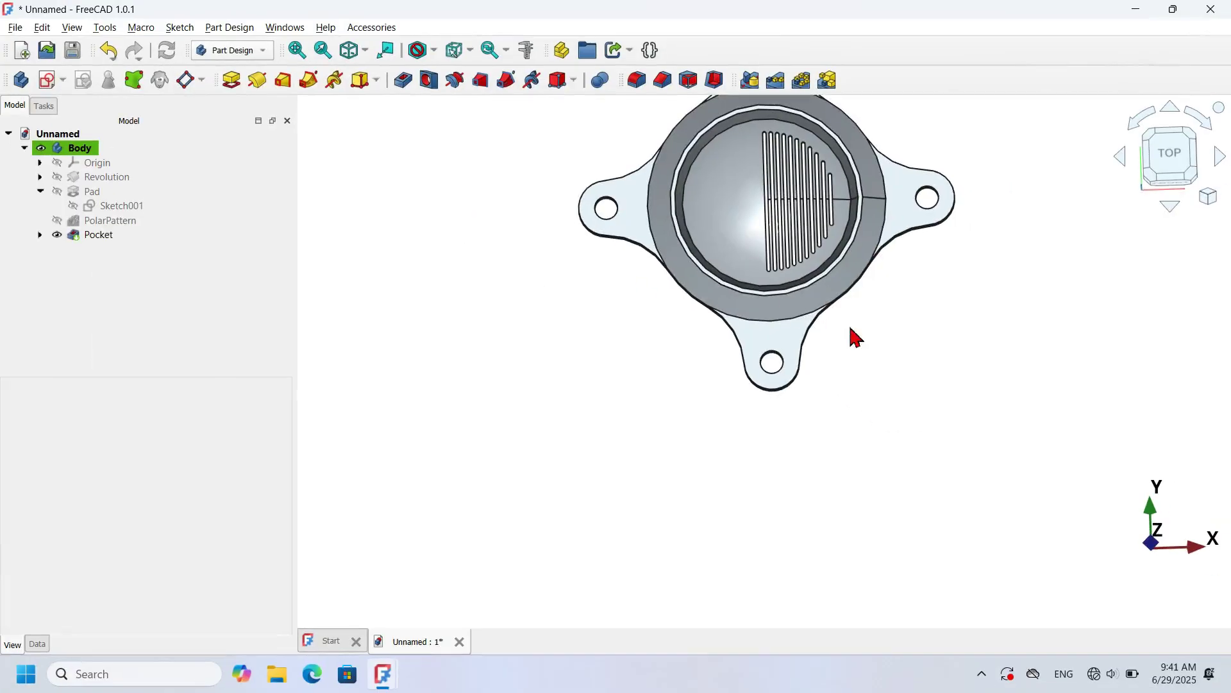
Mirror the slot pocket about the vertical sketch axis to complete the grille.
scroll(856, 337, down, 3)
scroll(847, 192, up, 5)
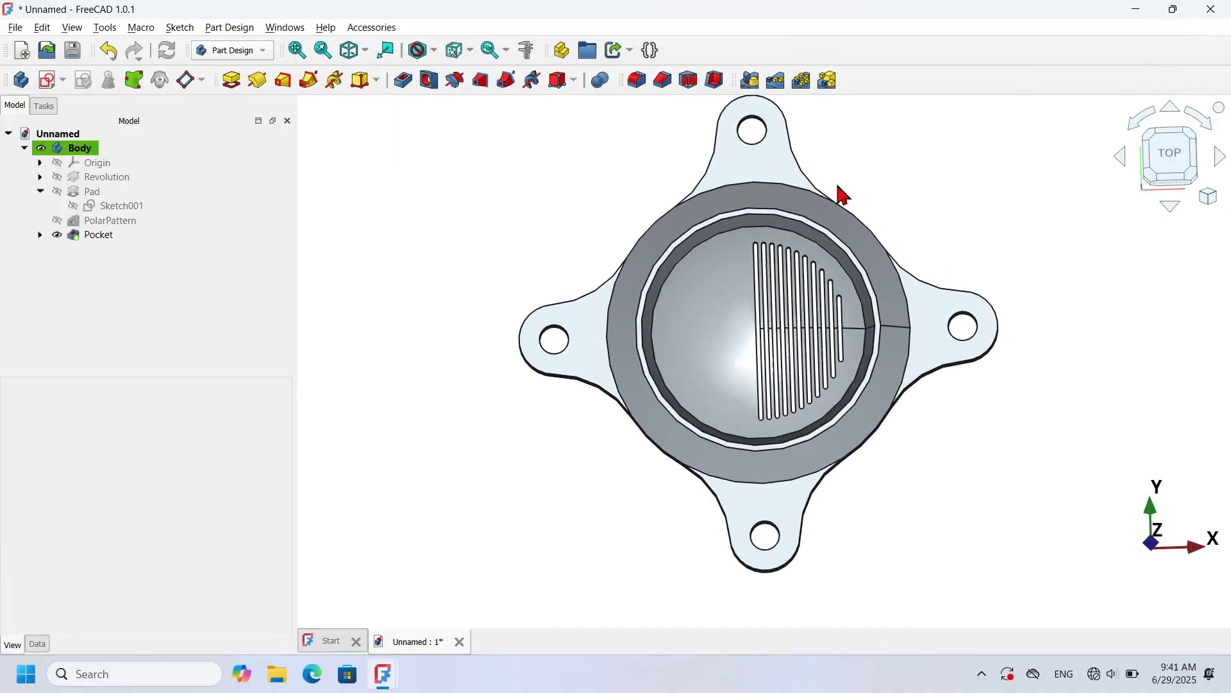
click(97, 236)
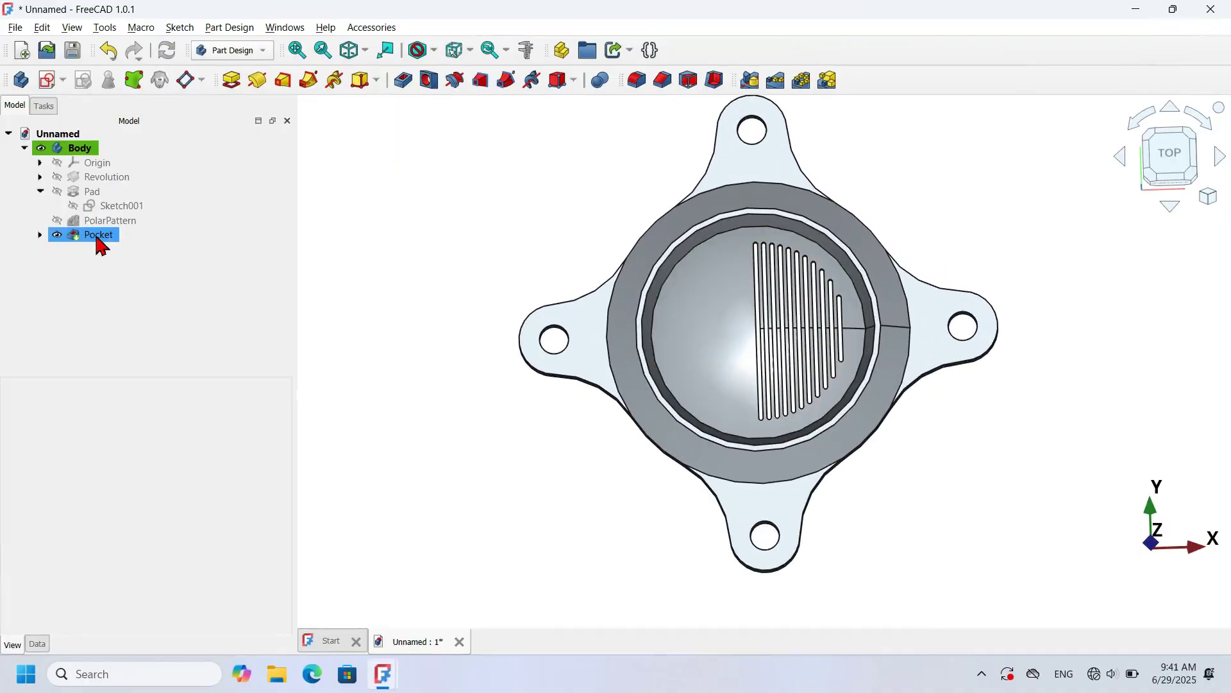
click(97, 237)
click(750, 81)
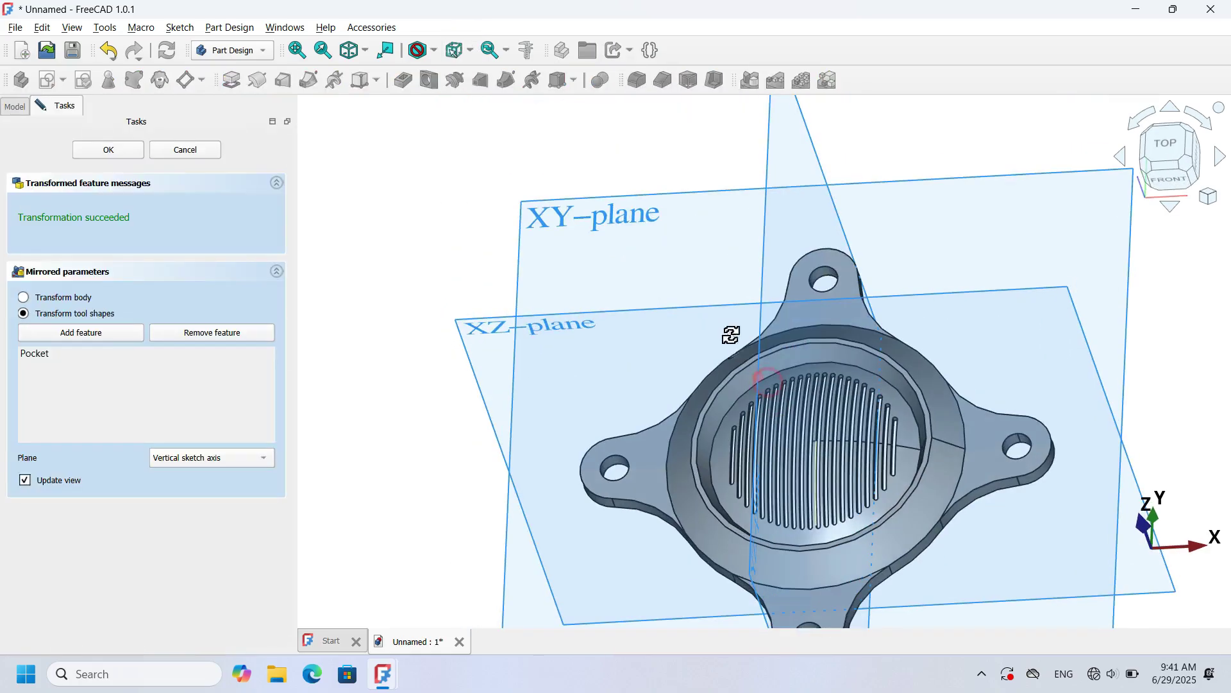
middle_drag(775, 390, 728, 335)
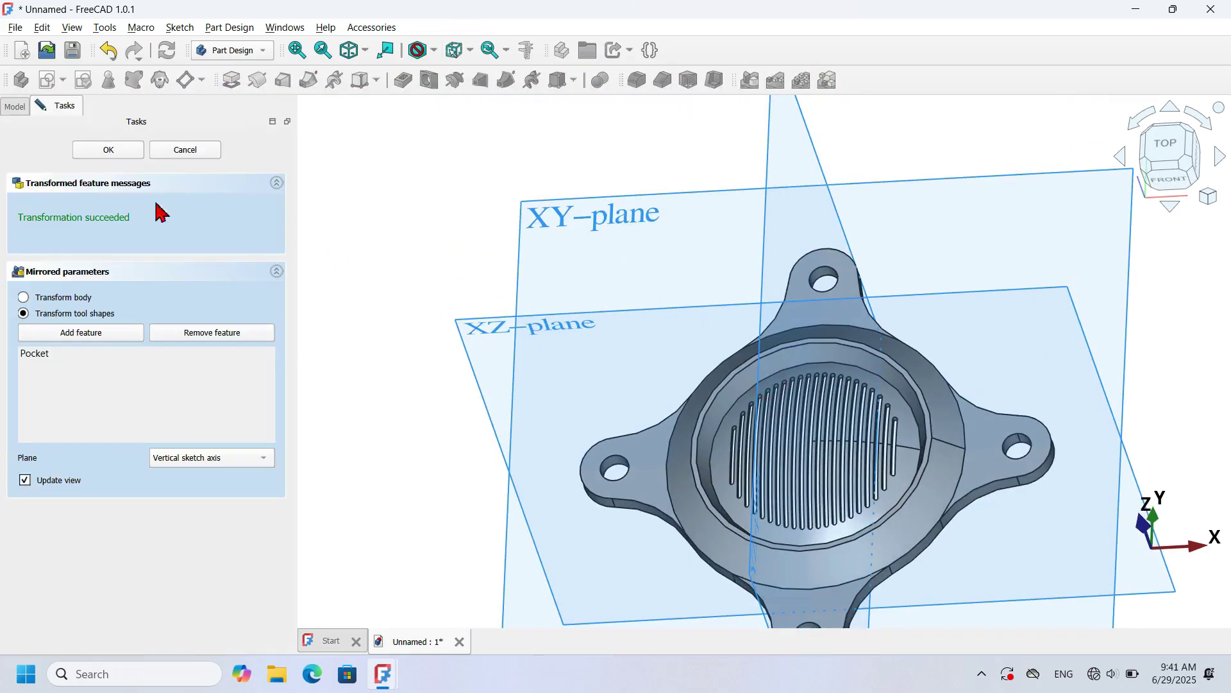
click(110, 153)
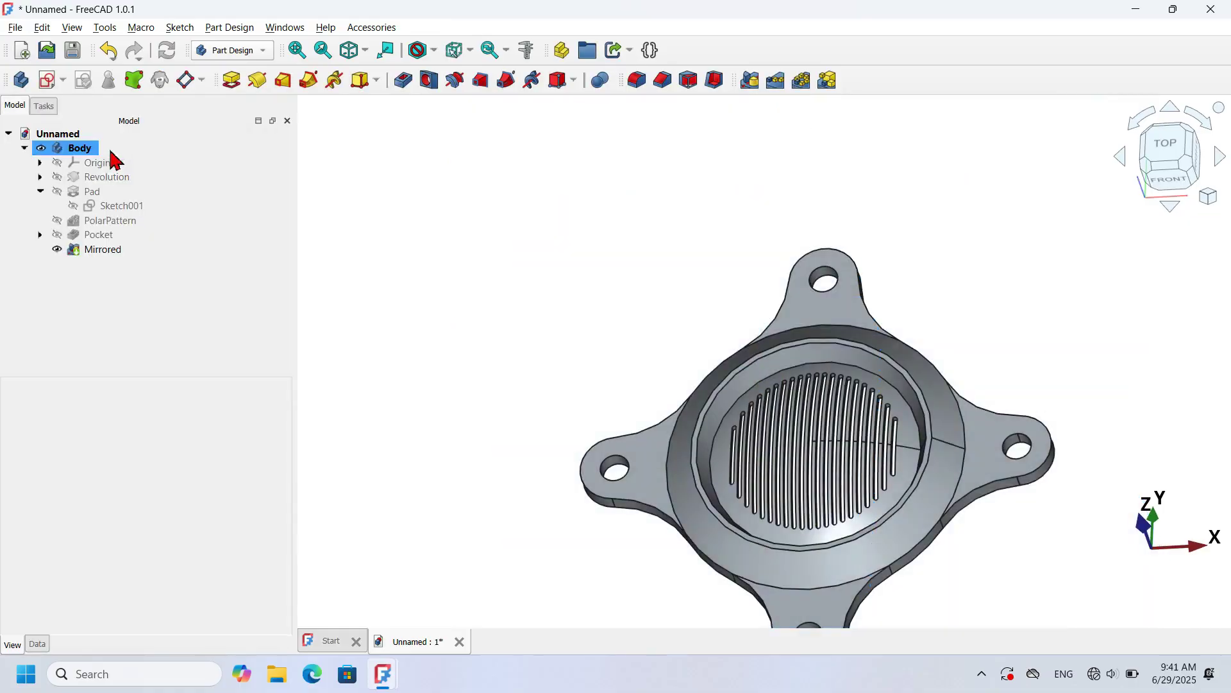
Examine the finished vent cover's grille, rim and mounting lugs from several angles.
key(0)
middle_drag(799, 226, 792, 283)
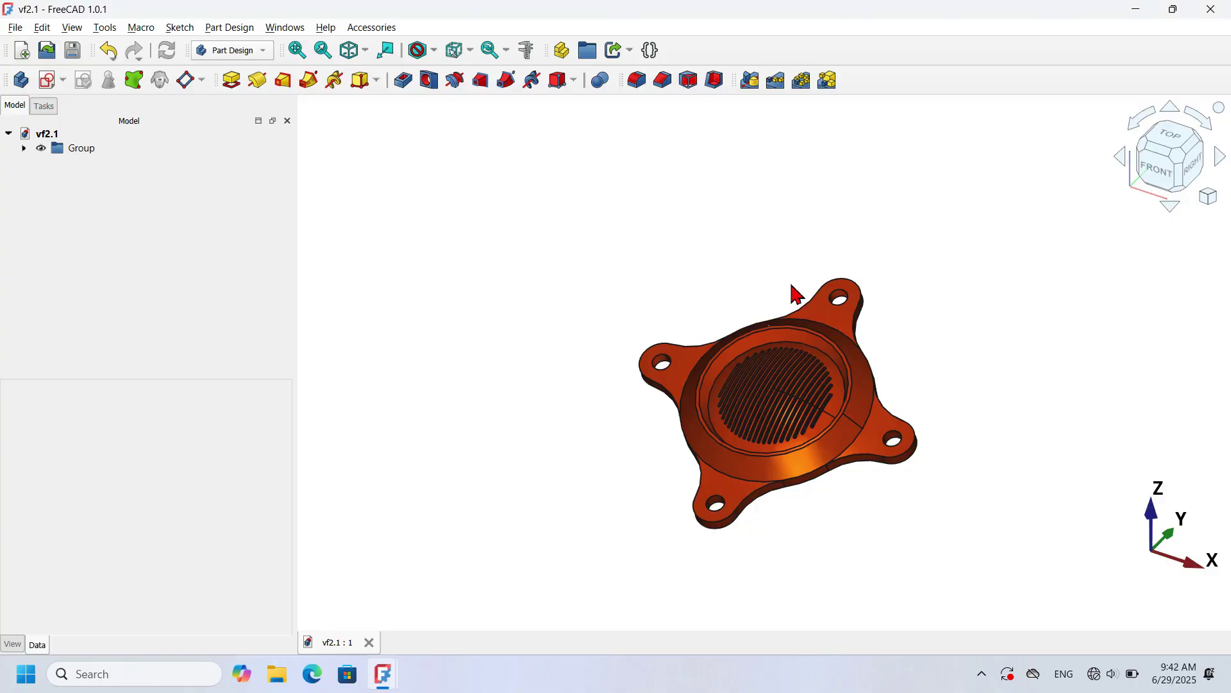
click(827, 415)
scroll(827, 423, up, 4)
middle_drag(706, 245, 778, 297)
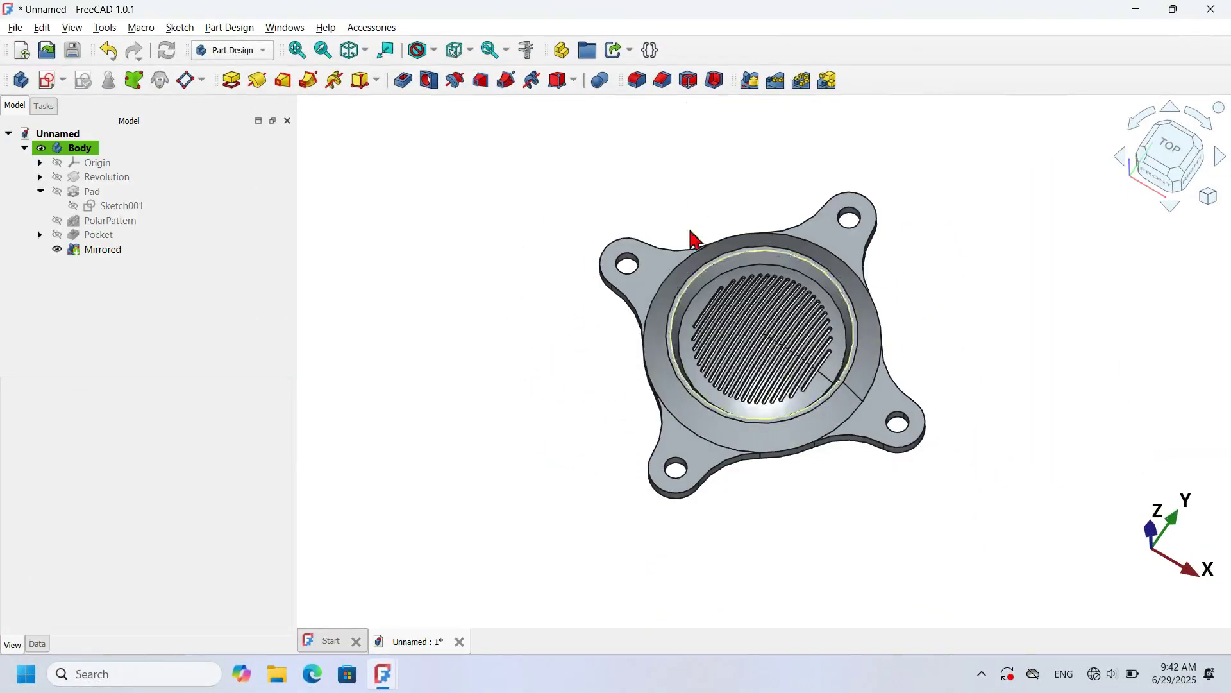
middle_drag(825, 340, 841, 440)
scroll(839, 165, up, 3)
middle_drag(844, 168, 835, 209)
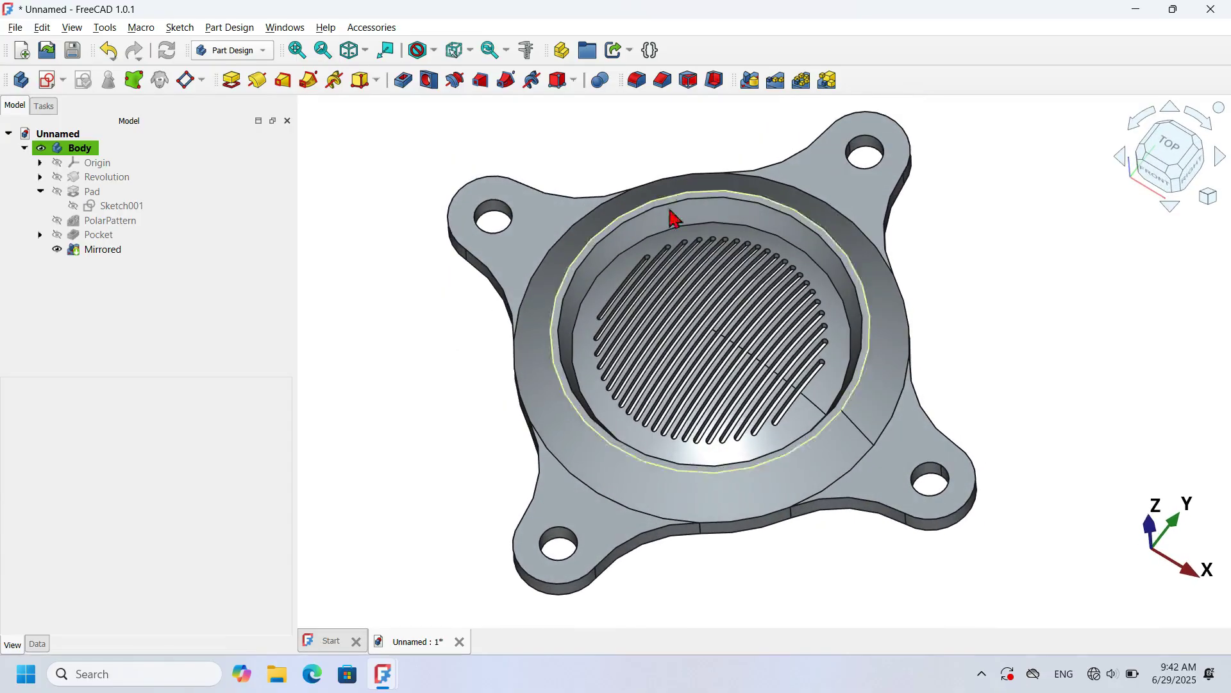
Show the named constraints of the slot pocket's sketch Sketch002 in its data properties.
click(41, 235)
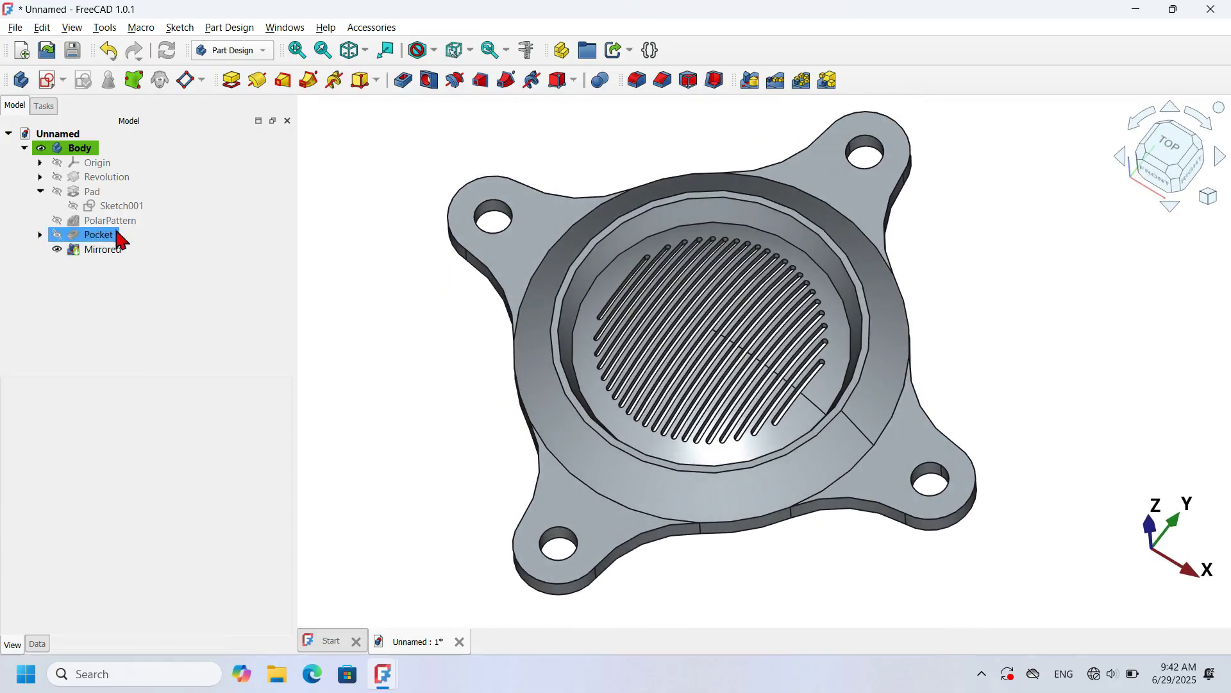
click(39, 234)
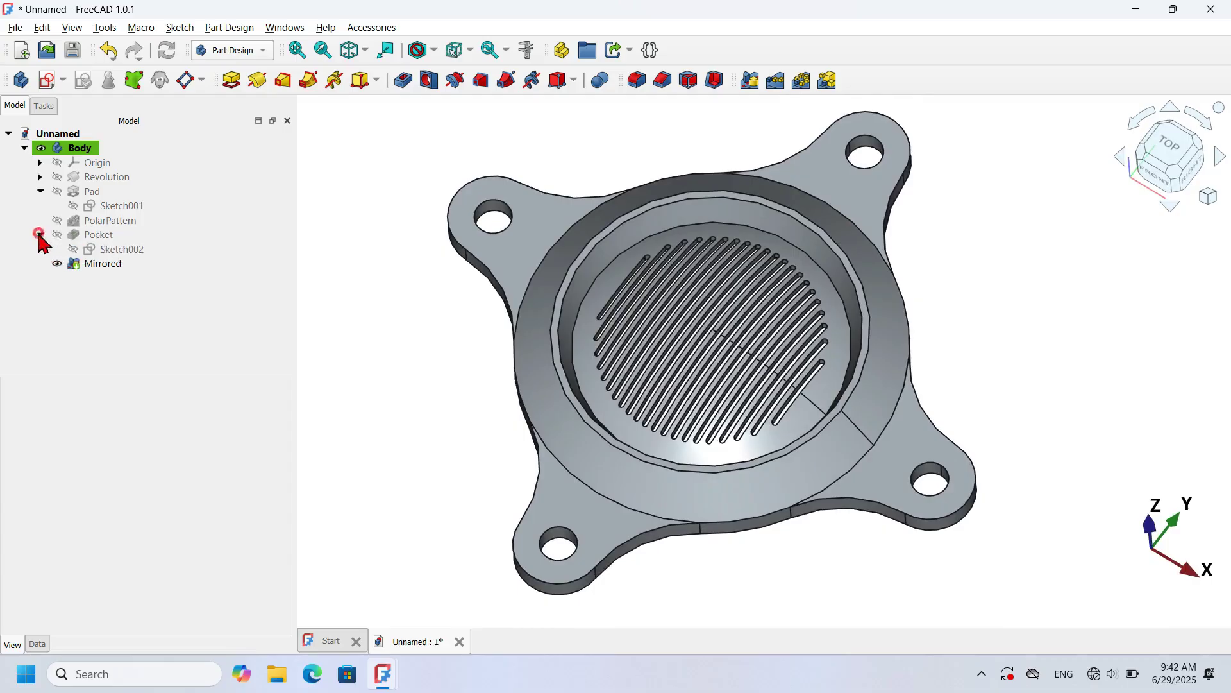
click(126, 249)
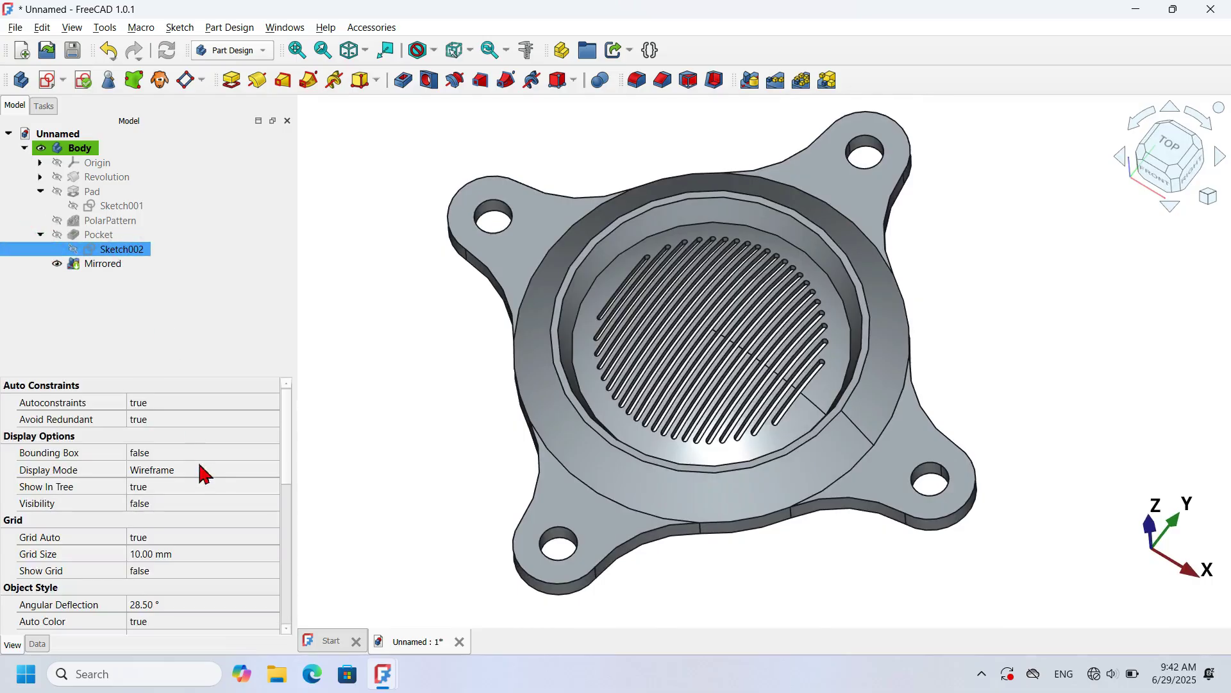
click(37, 643)
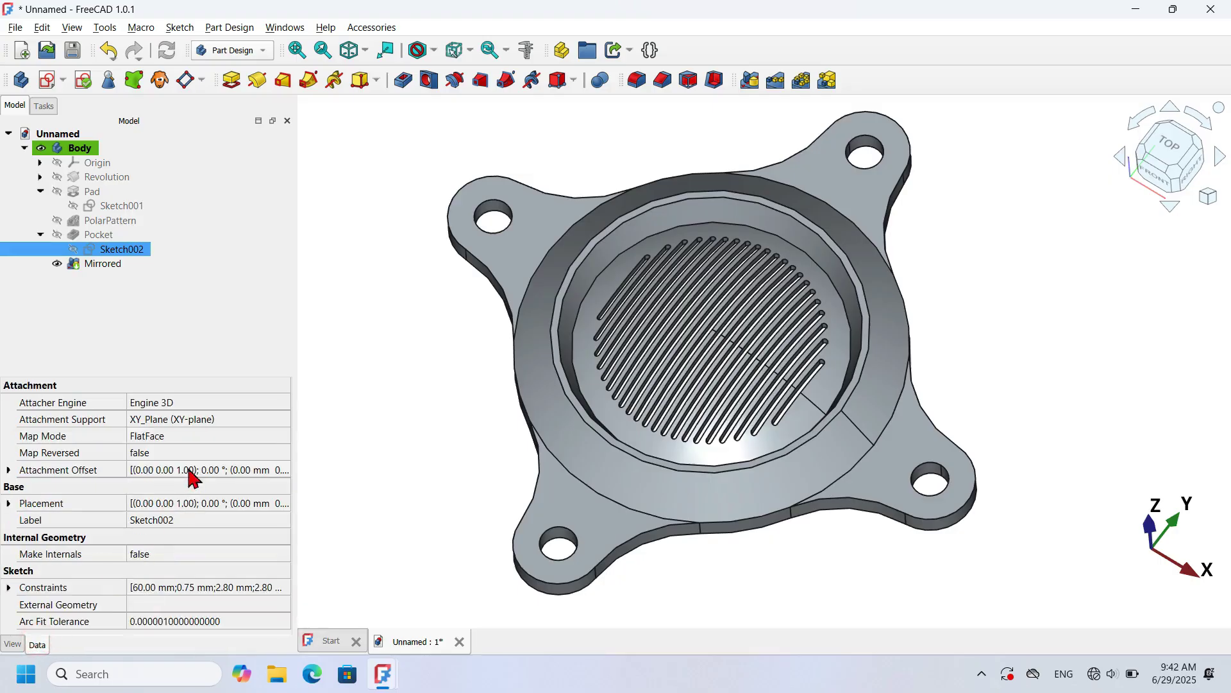
click(8, 587)
scroll(256, 549, down, 1)
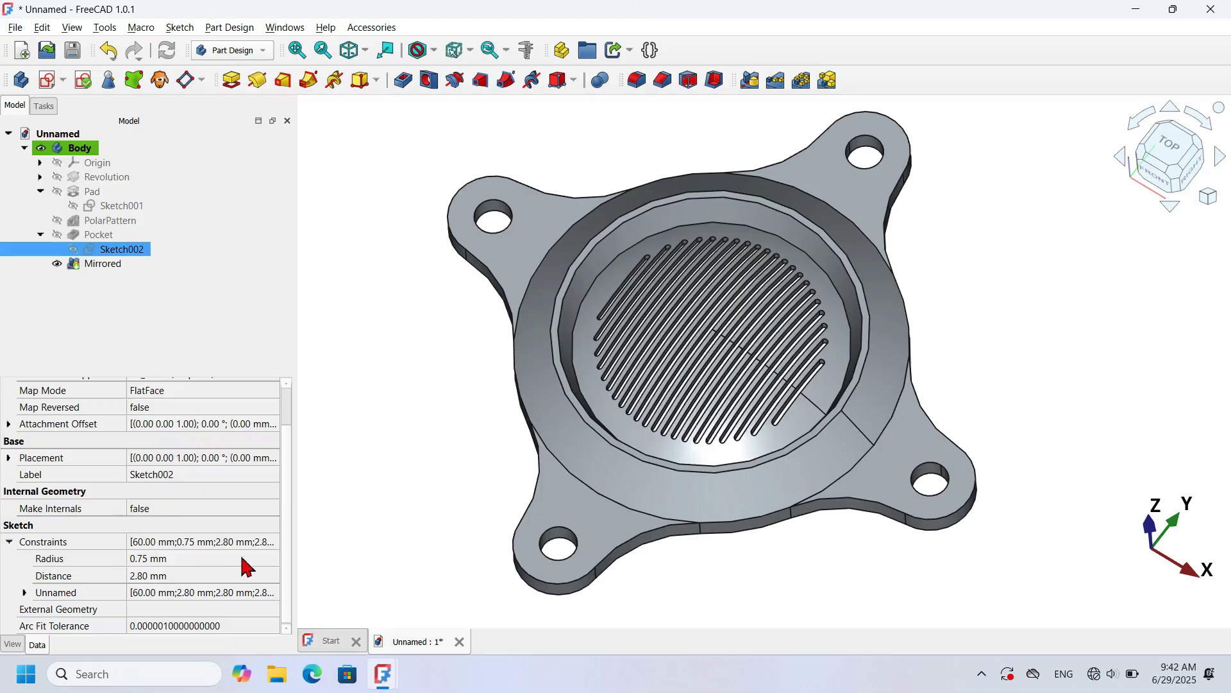
Set the slots' Radius constraint to 0.5 mm and close the Start page to return to the model.
click(215, 560)
click(212, 560)
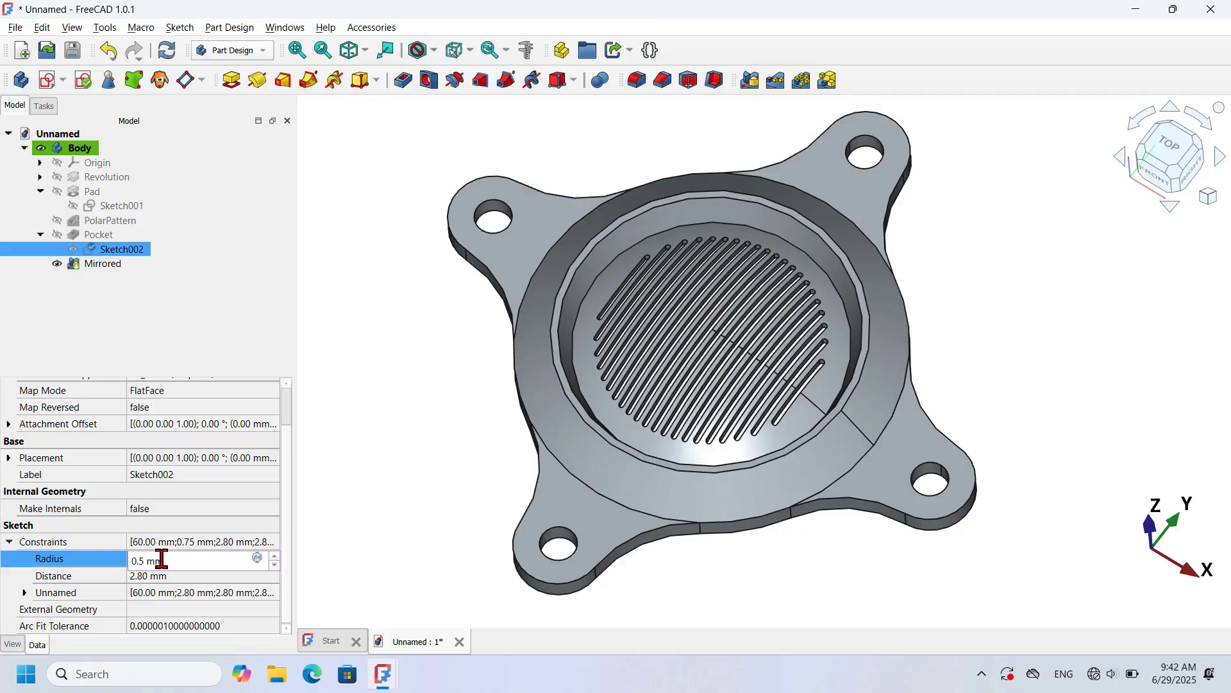
key(Return)
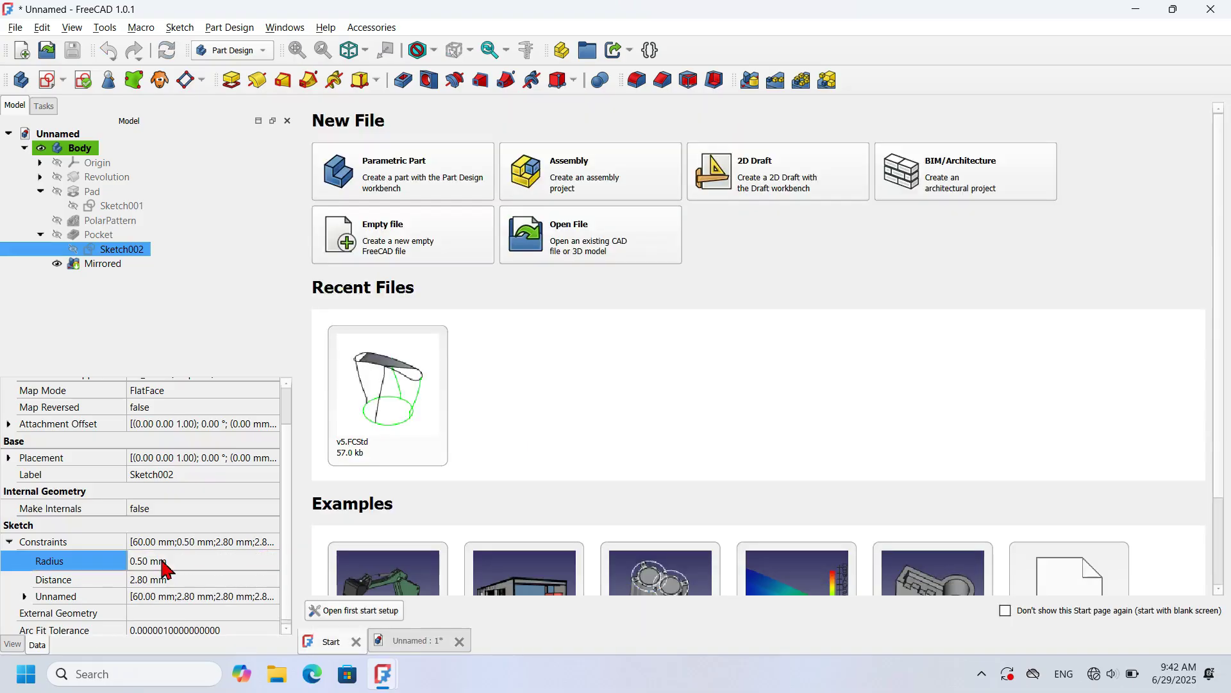
click(356, 641)
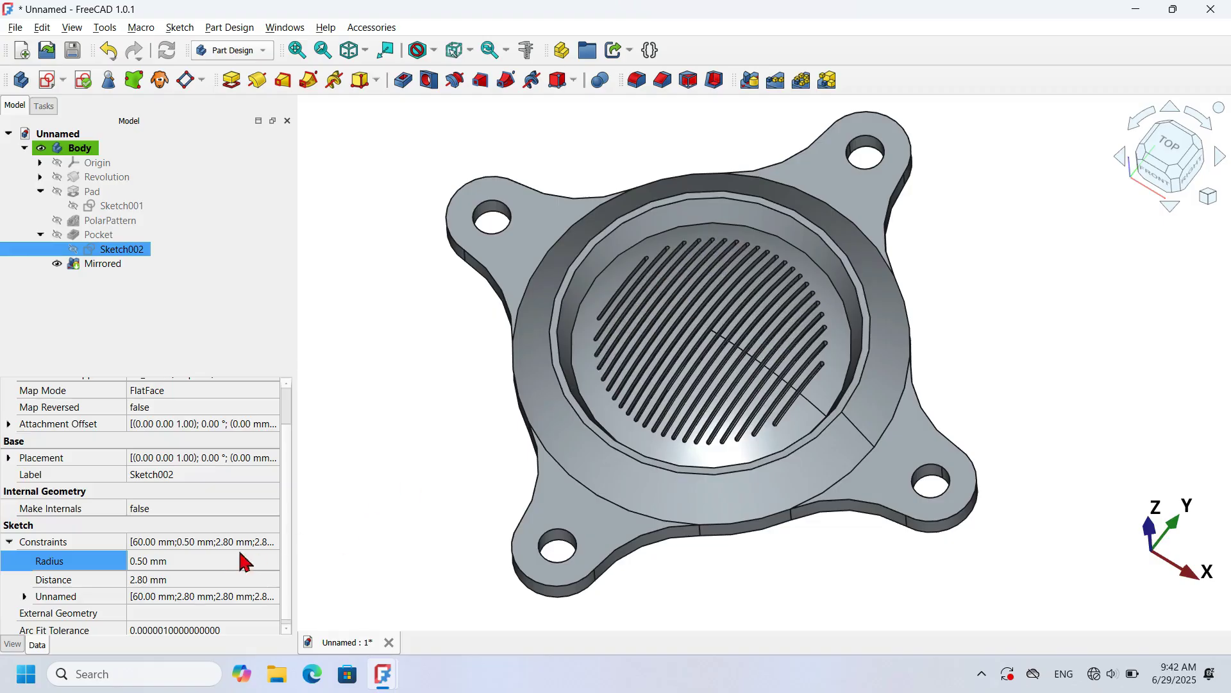
Try the slots' Radius constraint at 0.25 mm and at 1 mm.
click(215, 561)
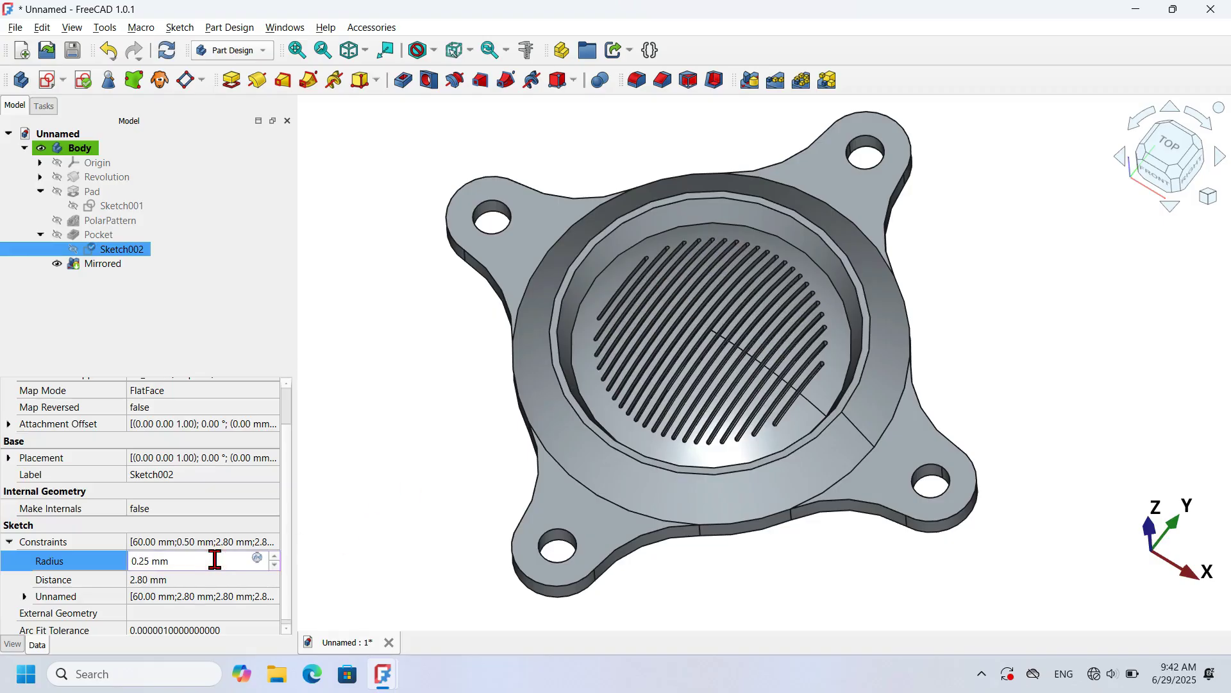
key(Return)
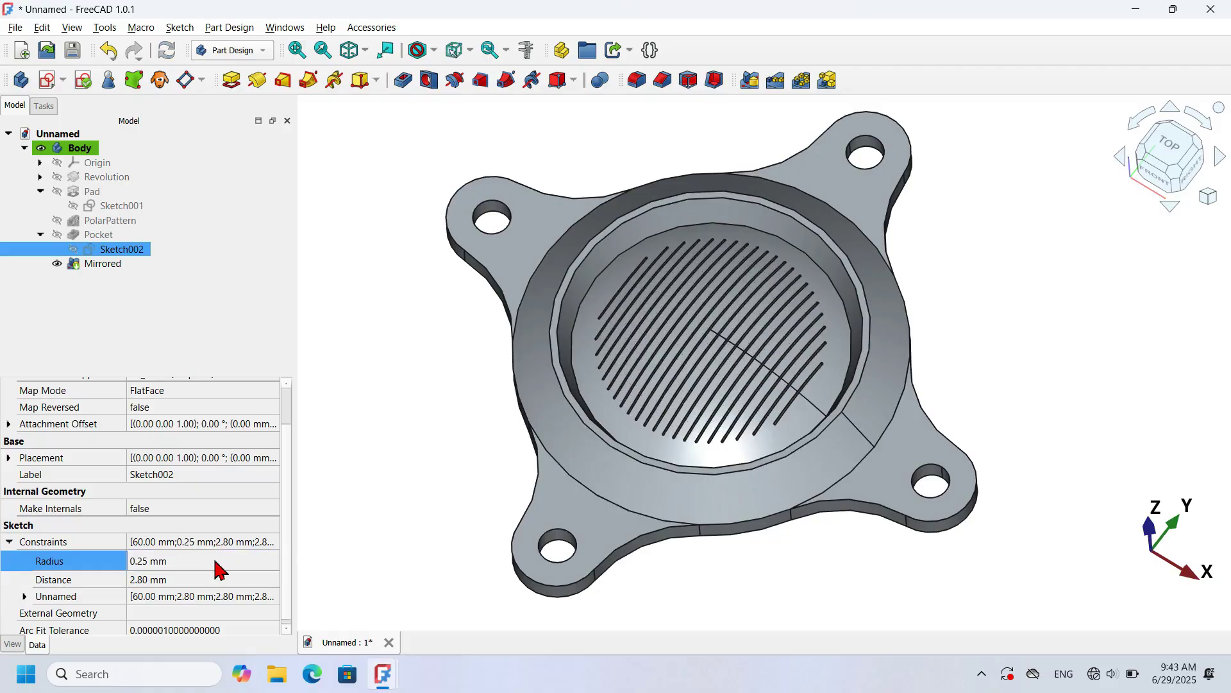
click(215, 562)
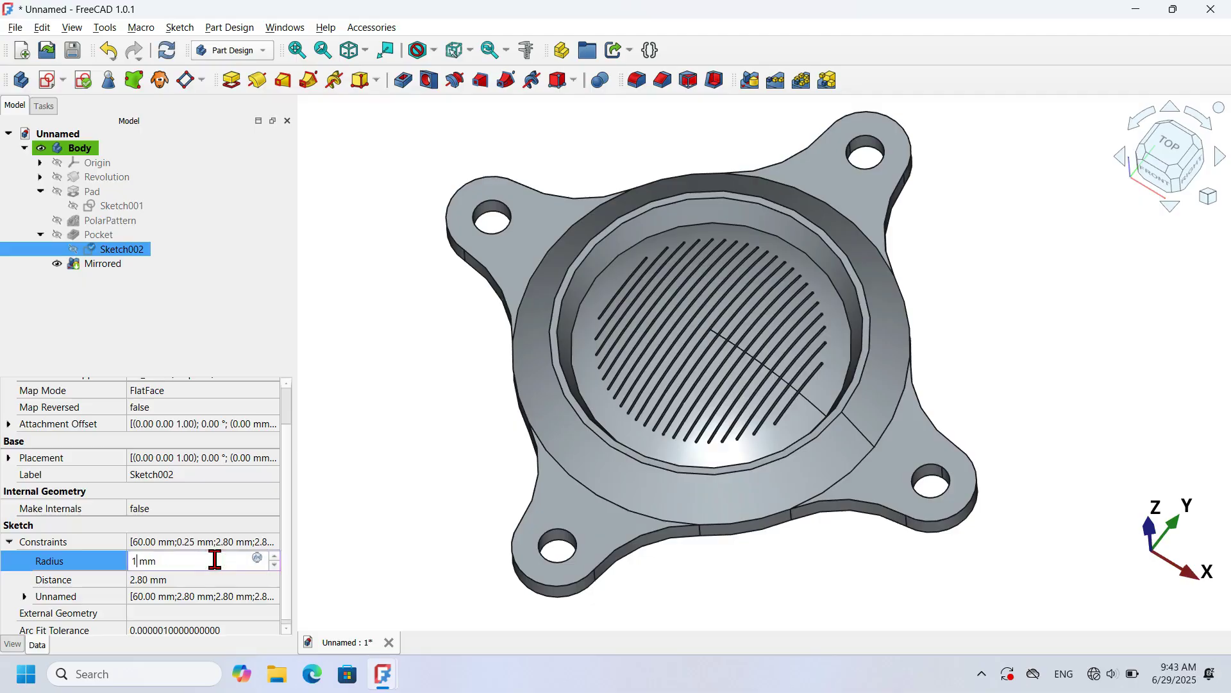
key(Return)
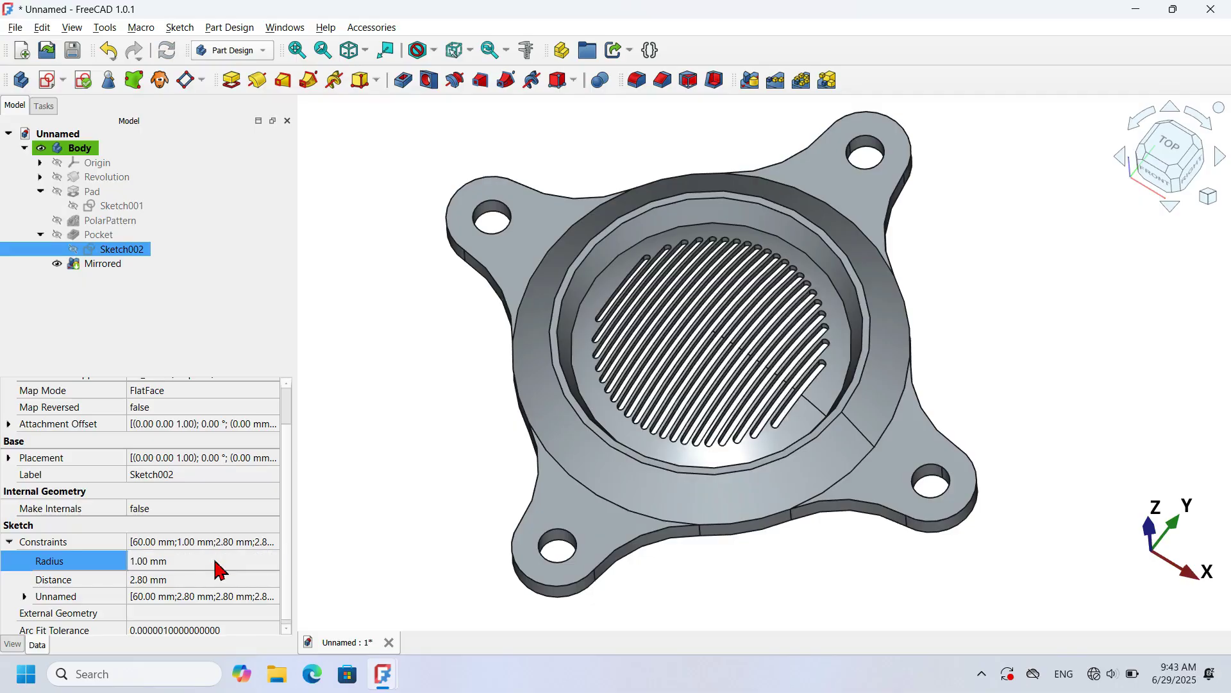
Try a slot spacing of 3 mm with the Distance constraint and inspect the grille.
click(207, 580)
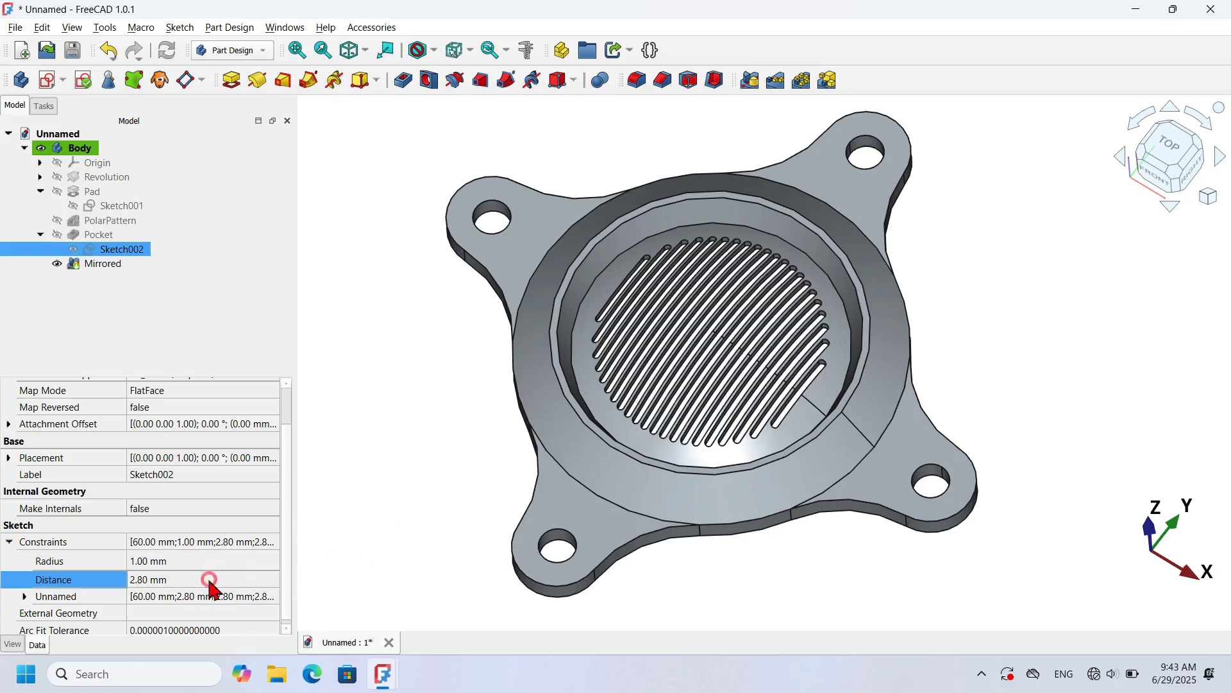
text(3)
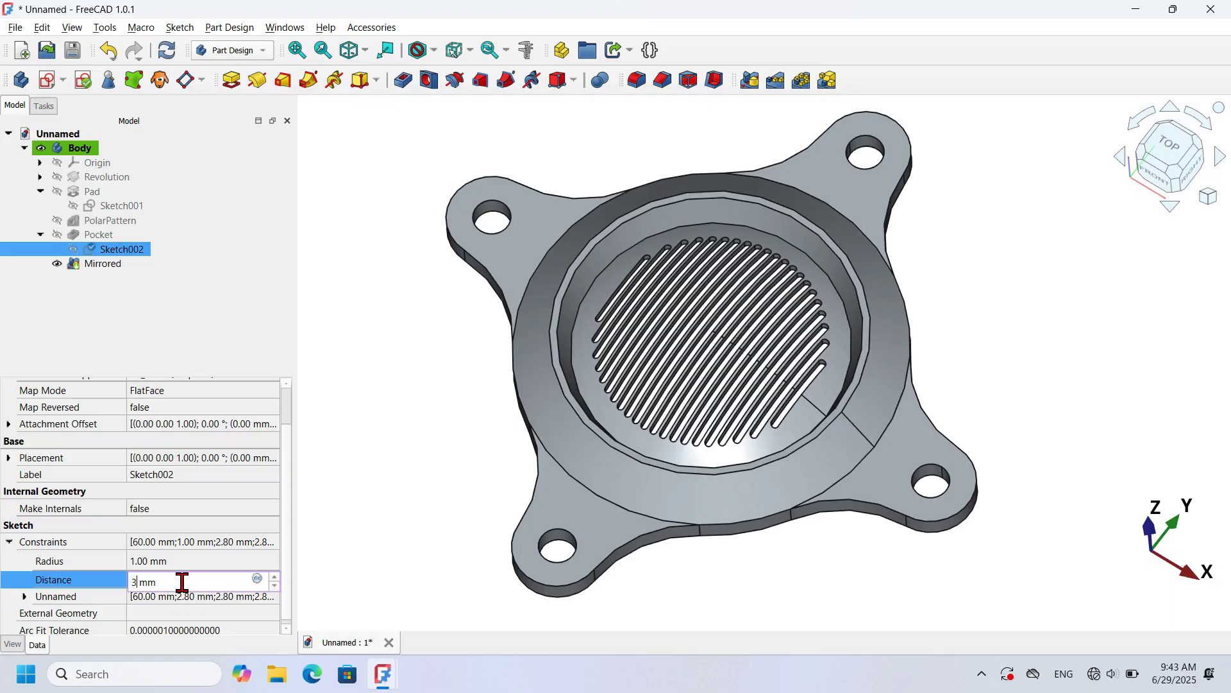
key(Return)
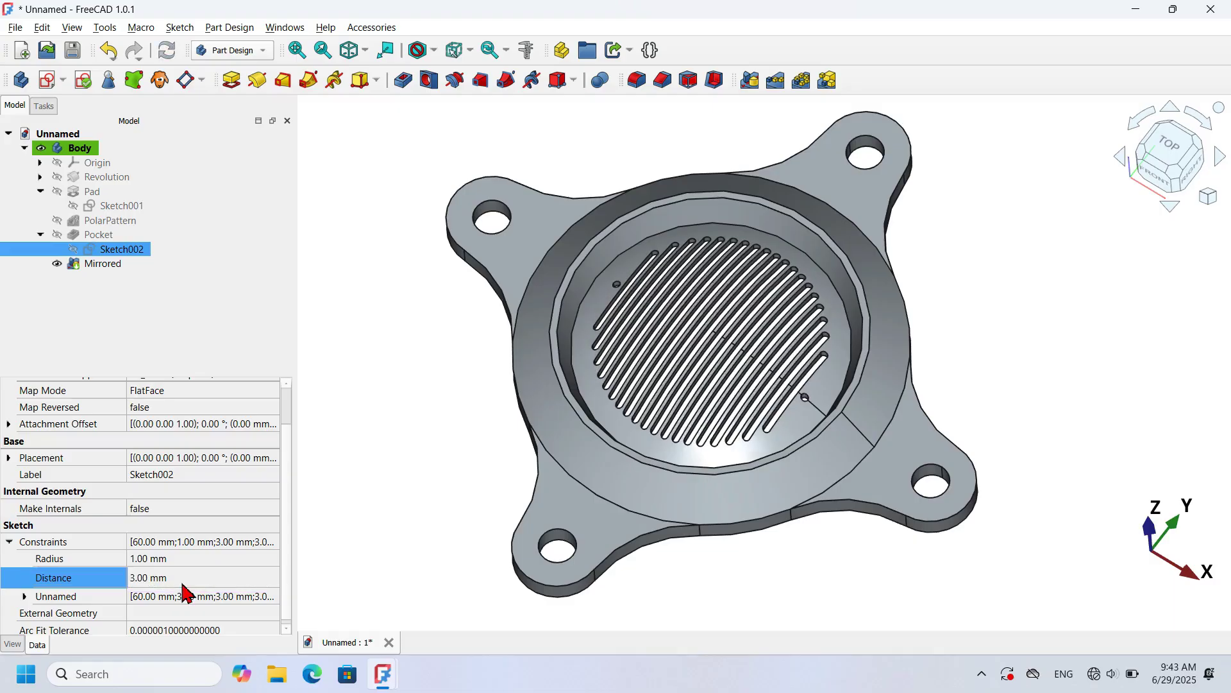
middle_drag(748, 335, 780, 353)
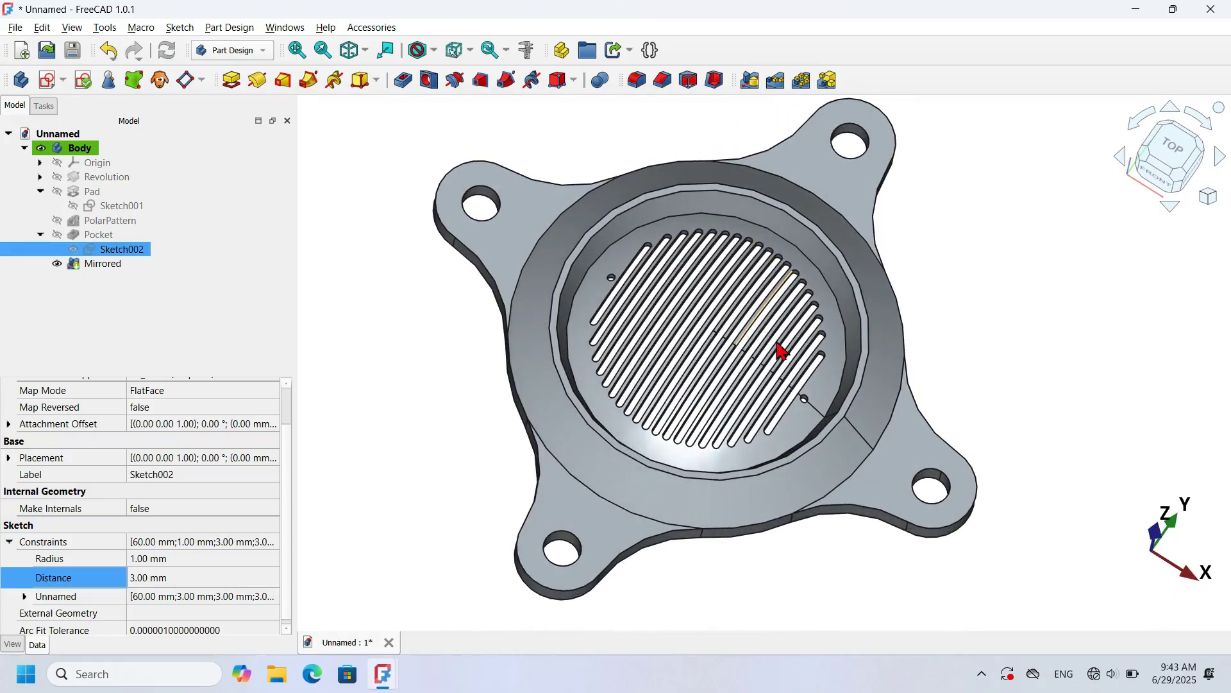
Set the slots' Radius constraint to 0.8 mm and the Distance constraint to 2.85 mm.
click(248, 559)
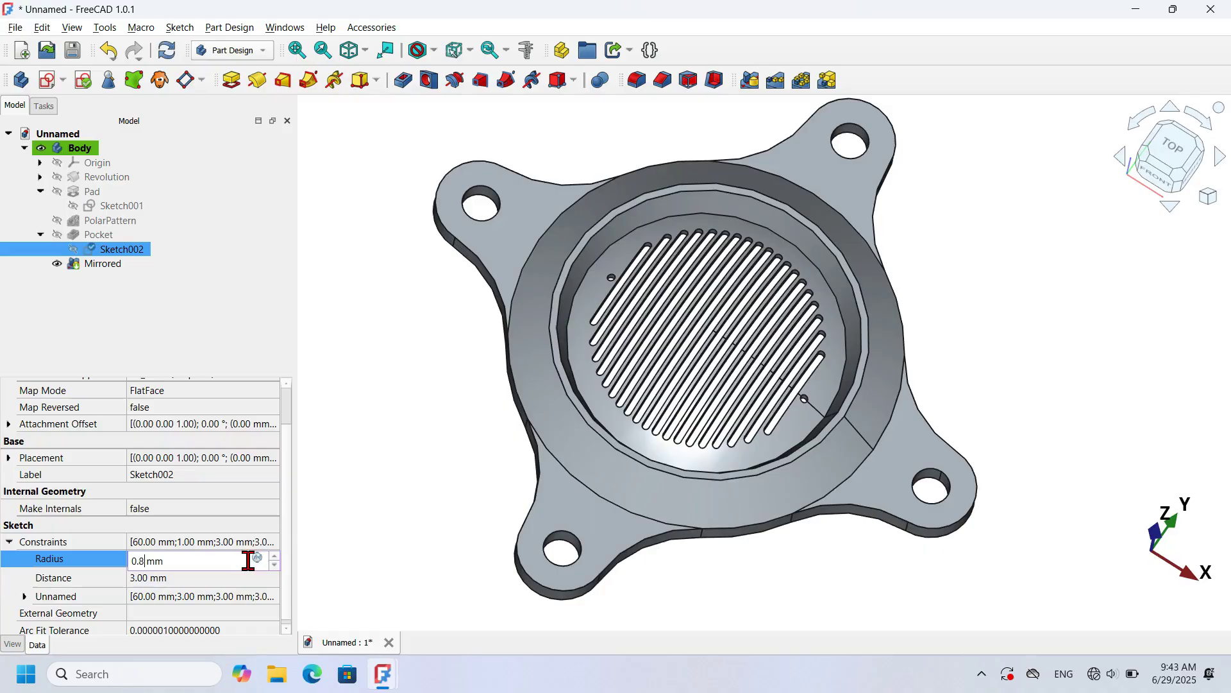
key(Return)
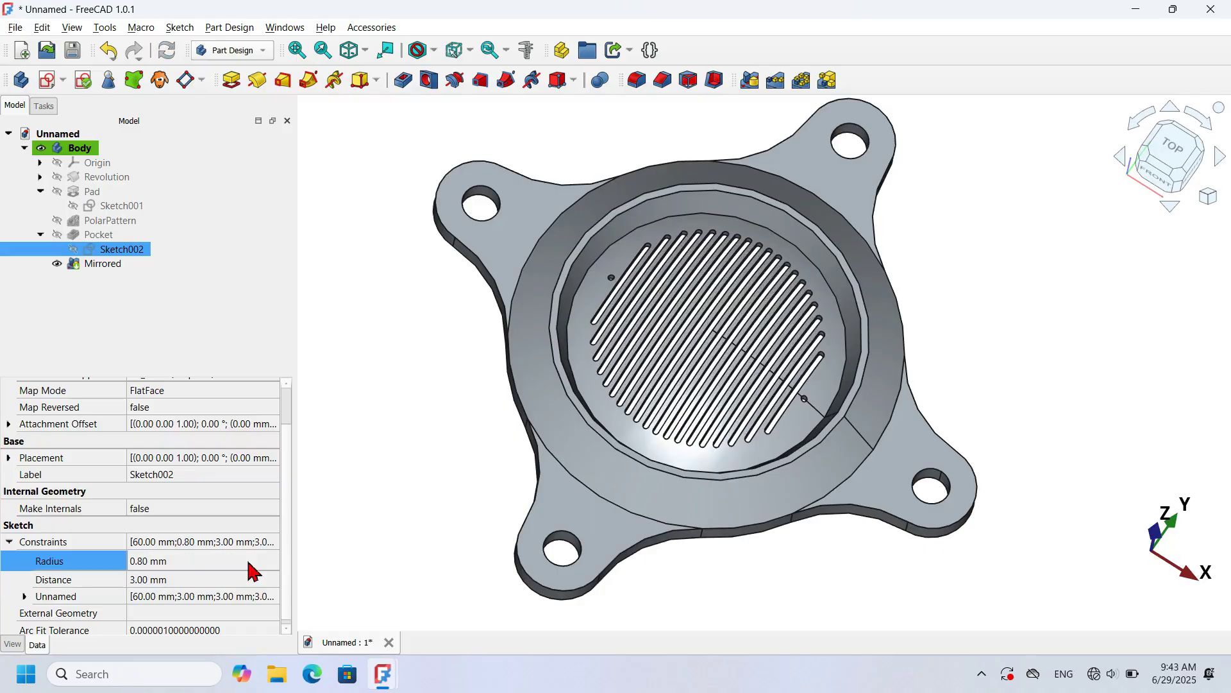
click(203, 583)
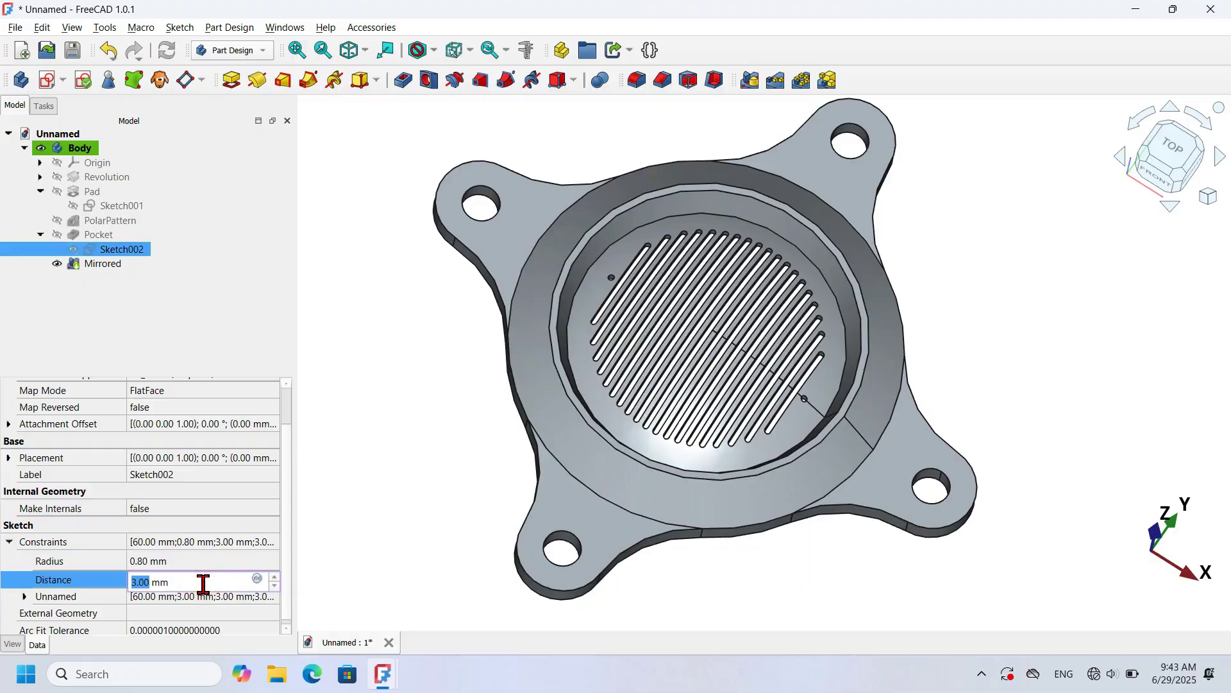
text(2.)
key(Return)
Examine the vent cover with its adjusted grille slots from several angles, ending in an isometric view.
middle_drag(725, 417, 680, 499)
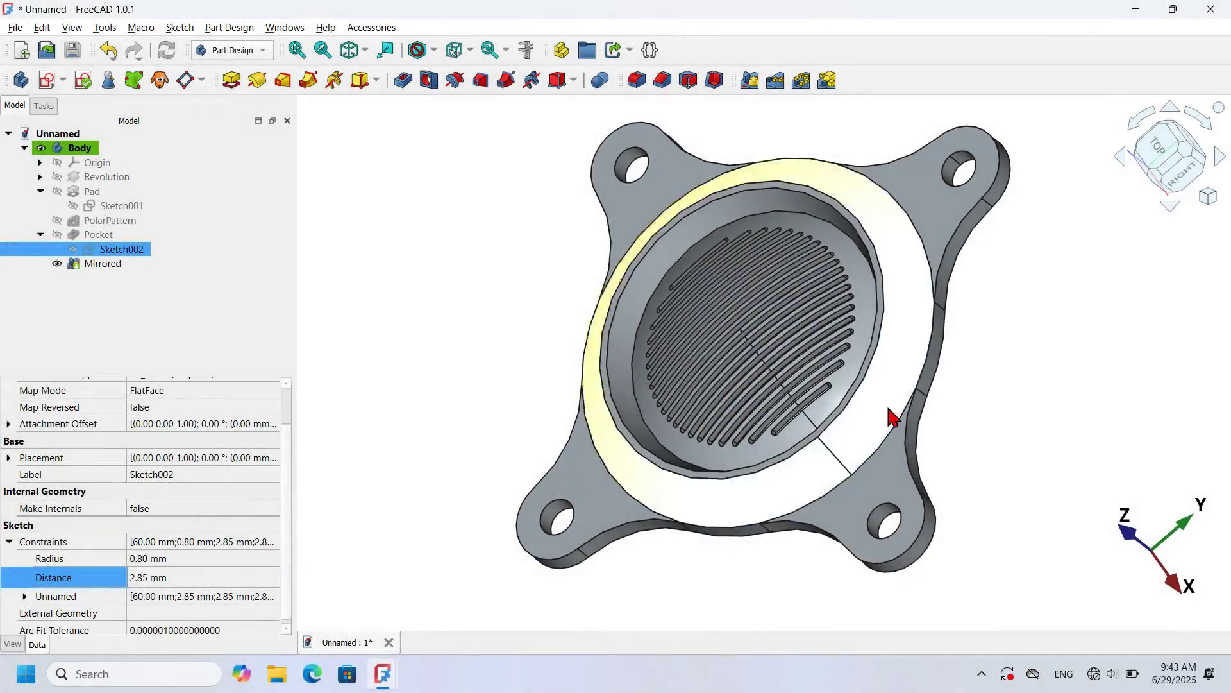
middle_drag(960, 416, 1055, 414)
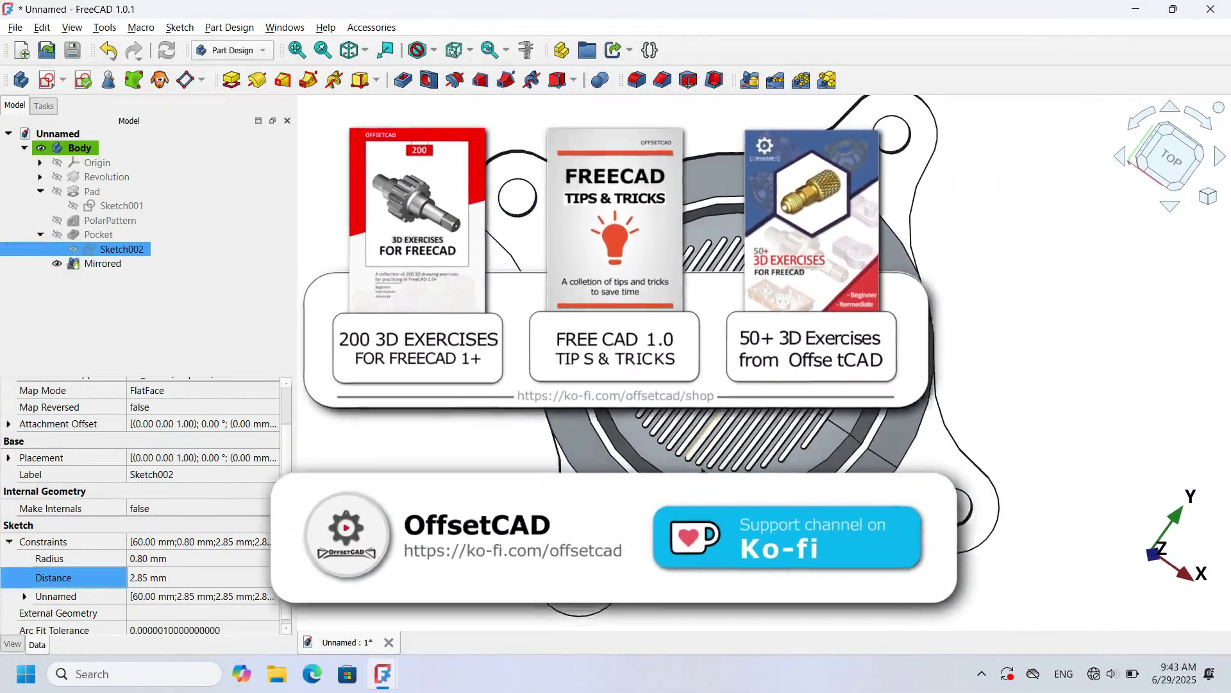
key(0)
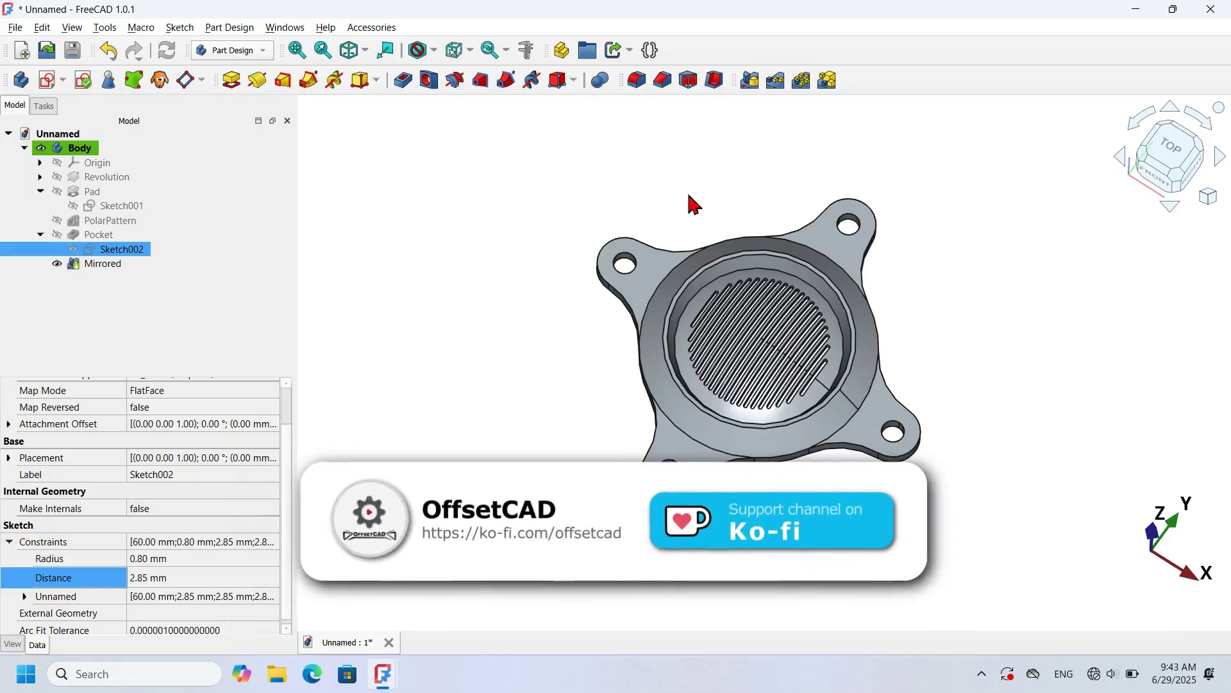
middle_drag(942, 392, 1028, 371)
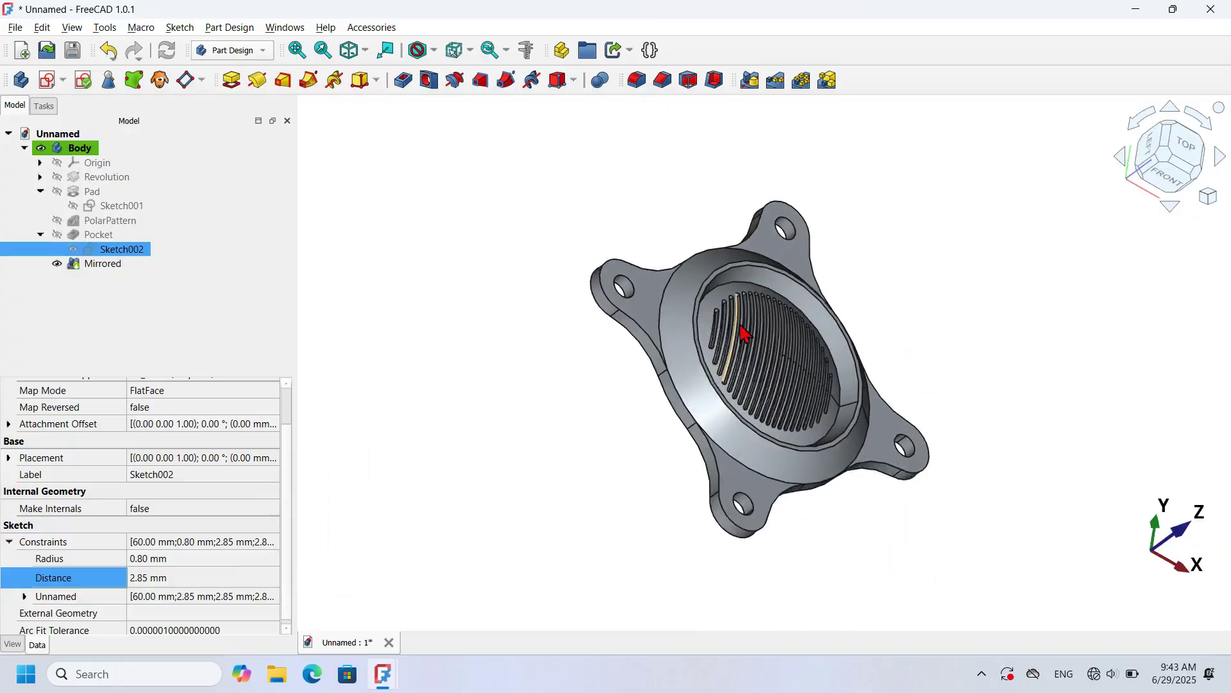
scroll(738, 333, up, 3)
middle_drag(737, 333, 597, 473)
key(0)
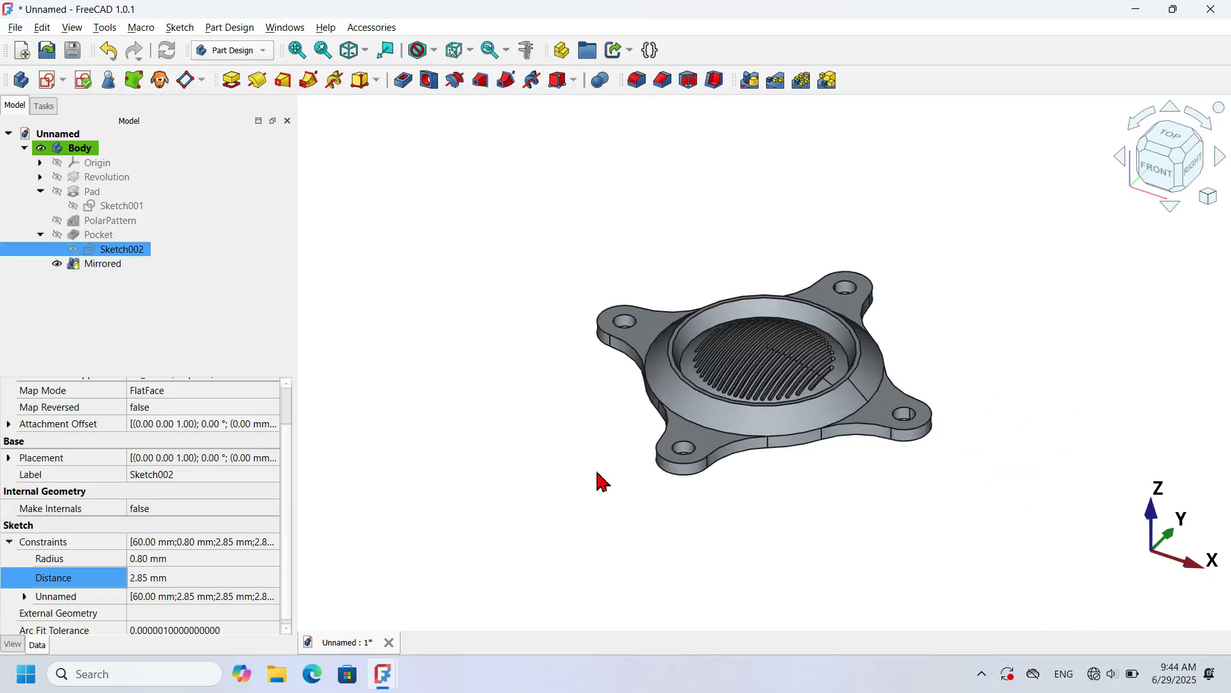